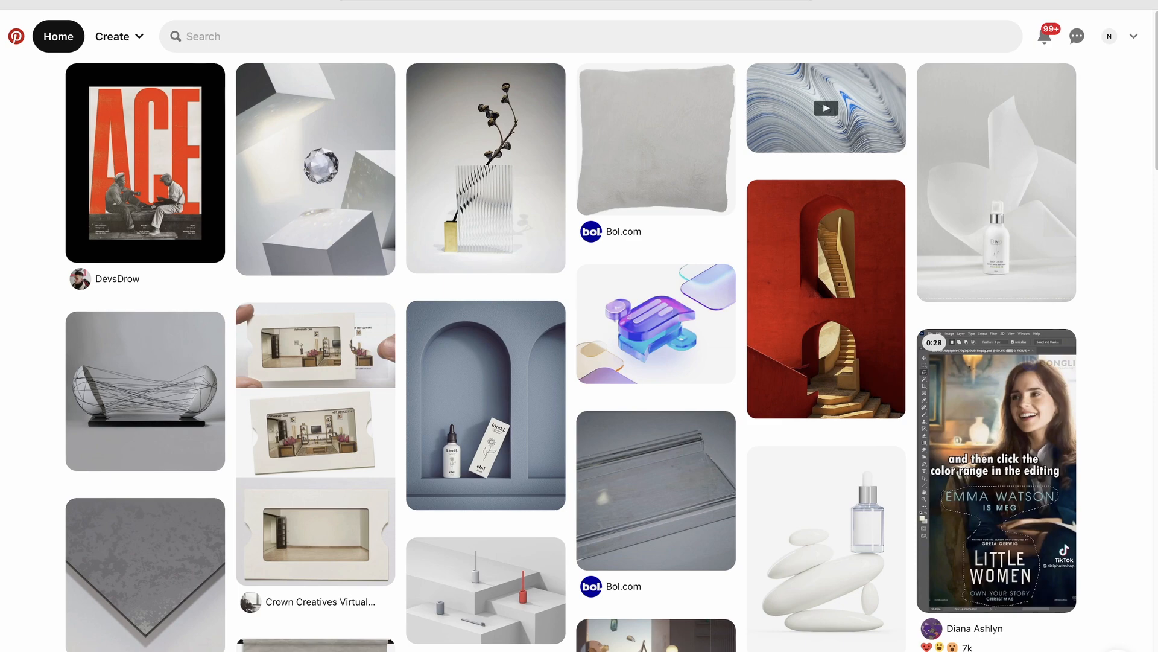
# Search Pinterest for '3d podium cosmetics'
pyautogui.click(389, 40)
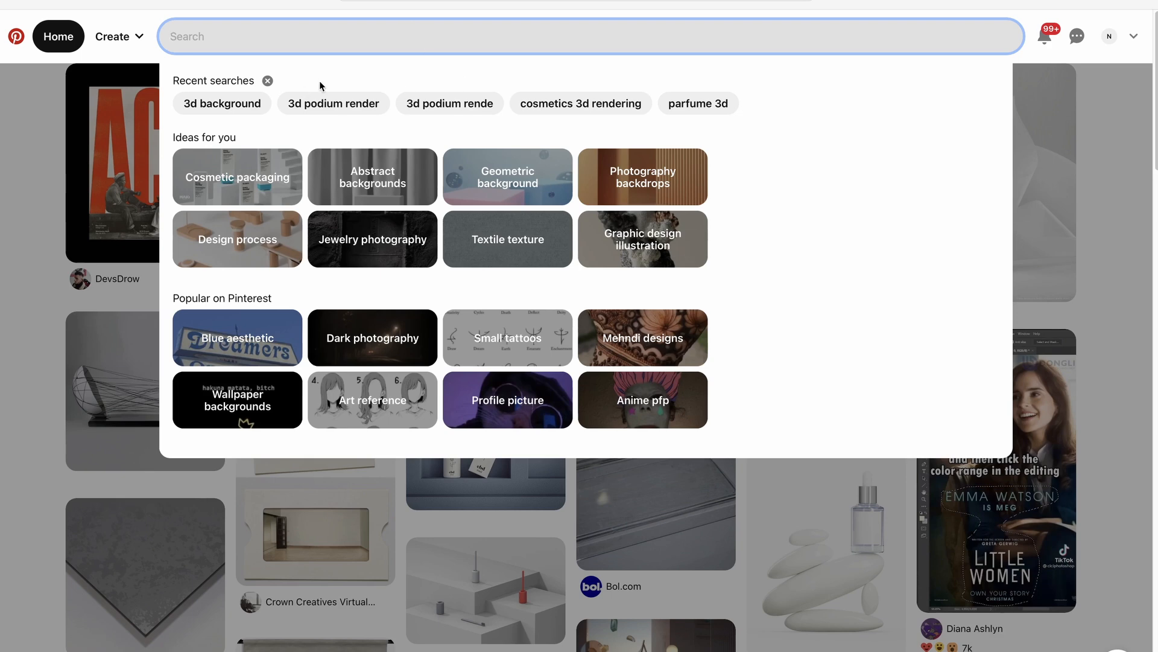
pyautogui.write('3d podium cosmeti')
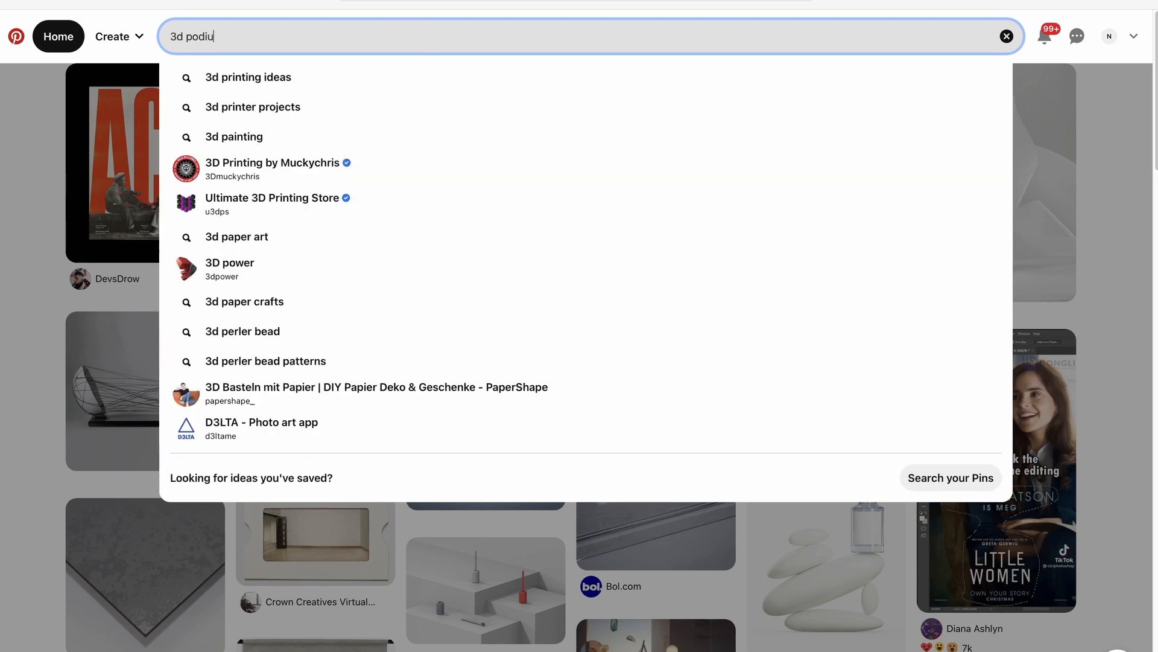
pyautogui.write('cs')
pyautogui.press('Return')
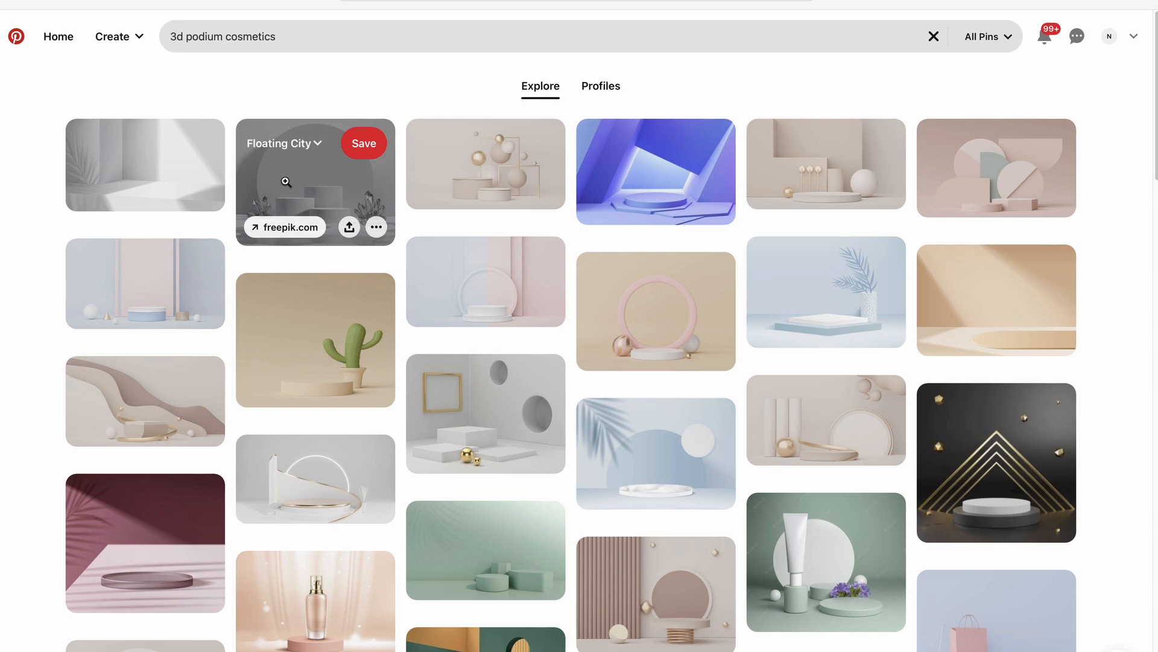
# Open the Floating City white podium pin and scroll down to its related pins
pyautogui.click(286, 182)
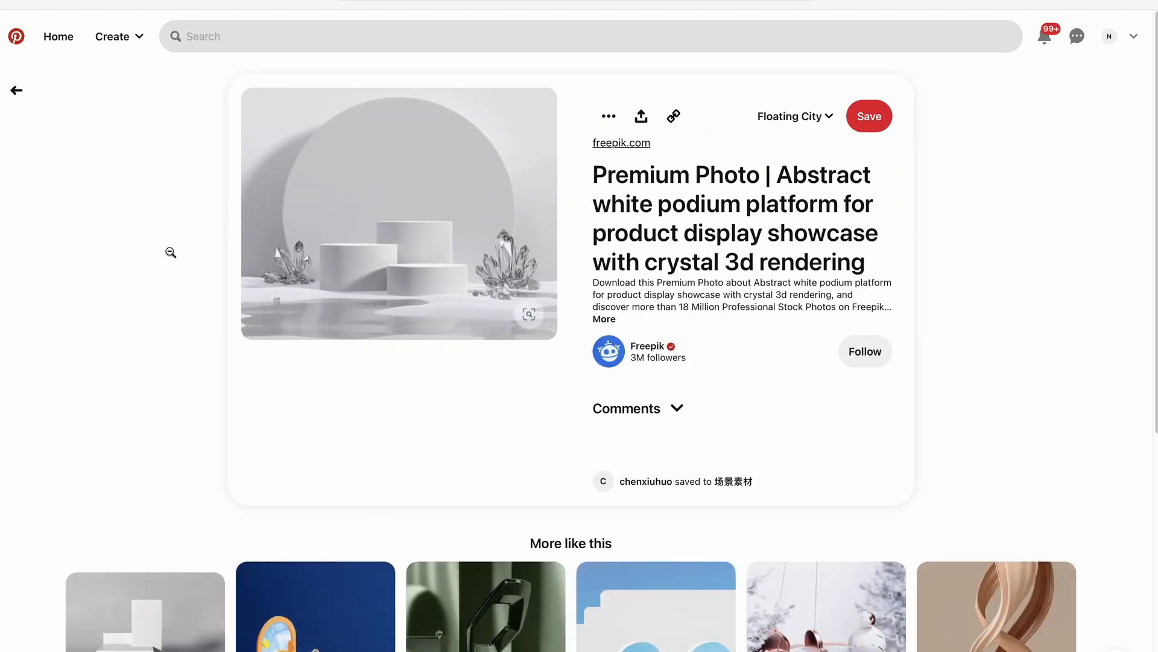
pyautogui.scroll(-4, 116, 294)
pyautogui.scroll(-2, 114, 290)
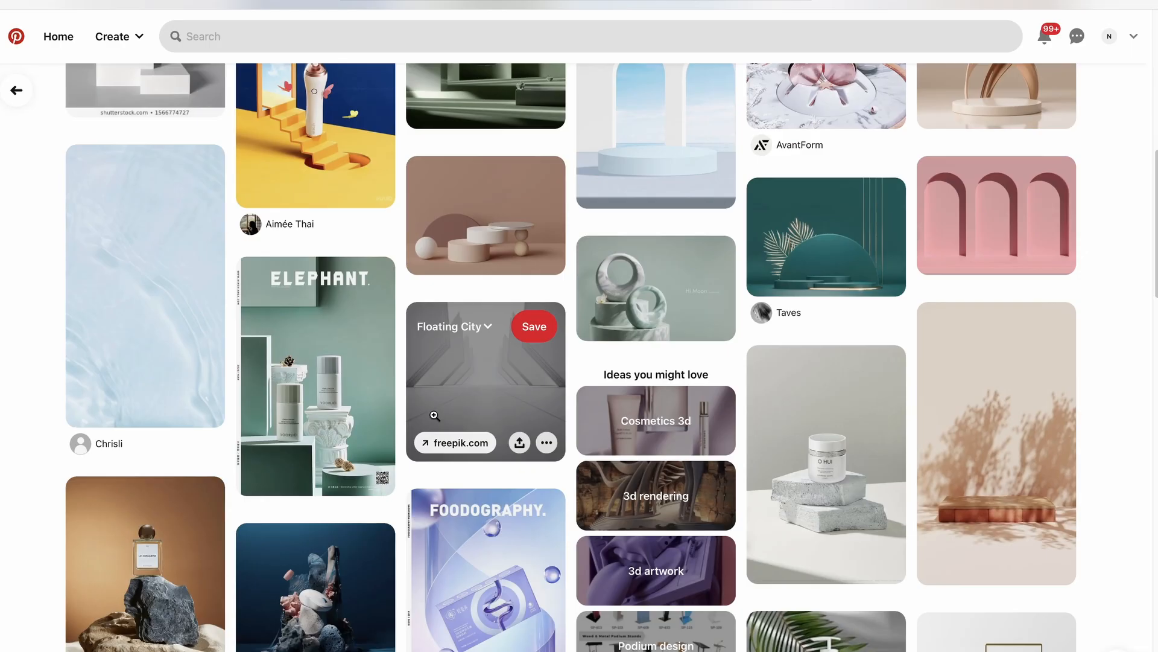
pyautogui.scroll(-5, 434, 415)
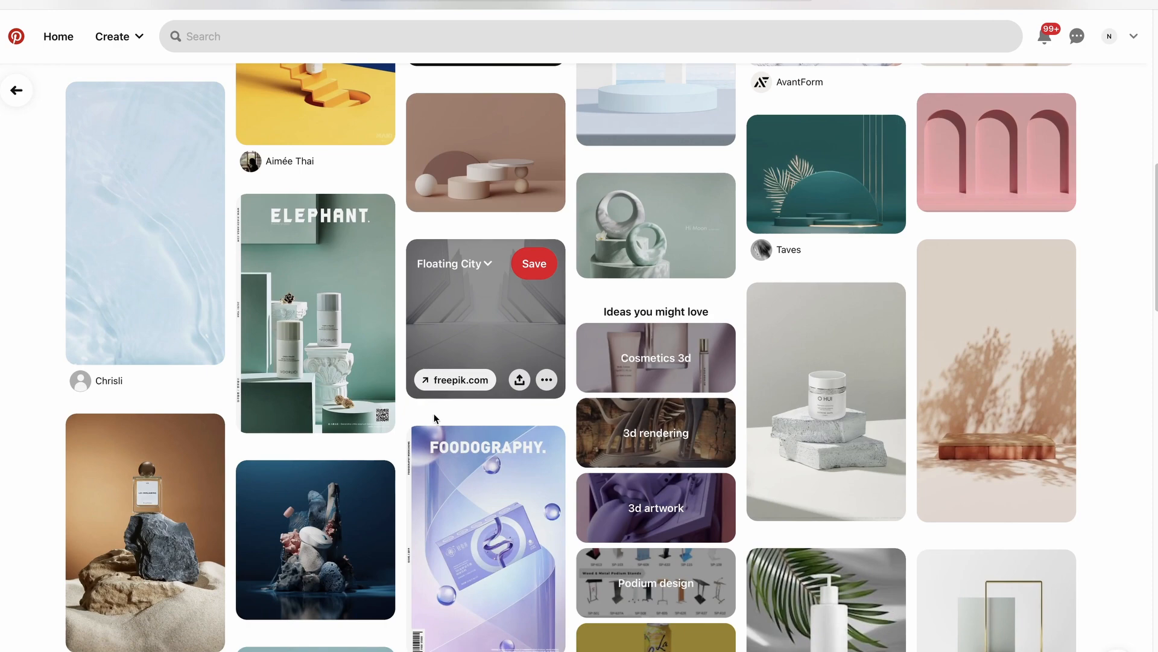
# Open the peach arches cosmetic pin, then the curtained-arches scene pin
pyautogui.scroll(-4, 444, 439)
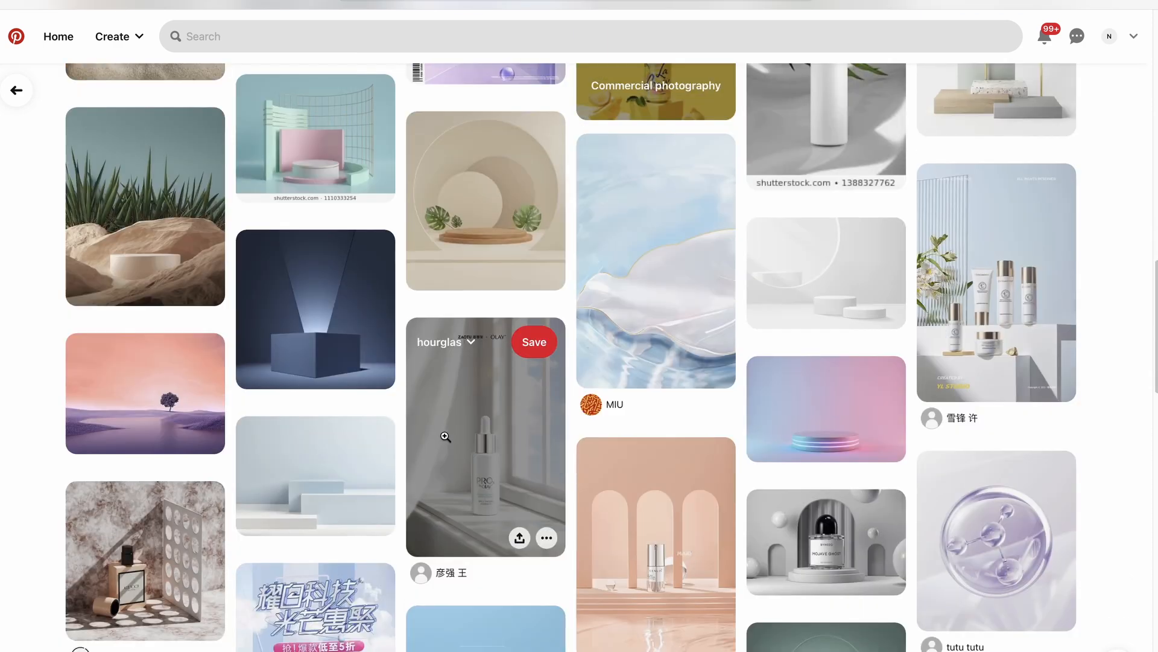
pyautogui.click(662, 510)
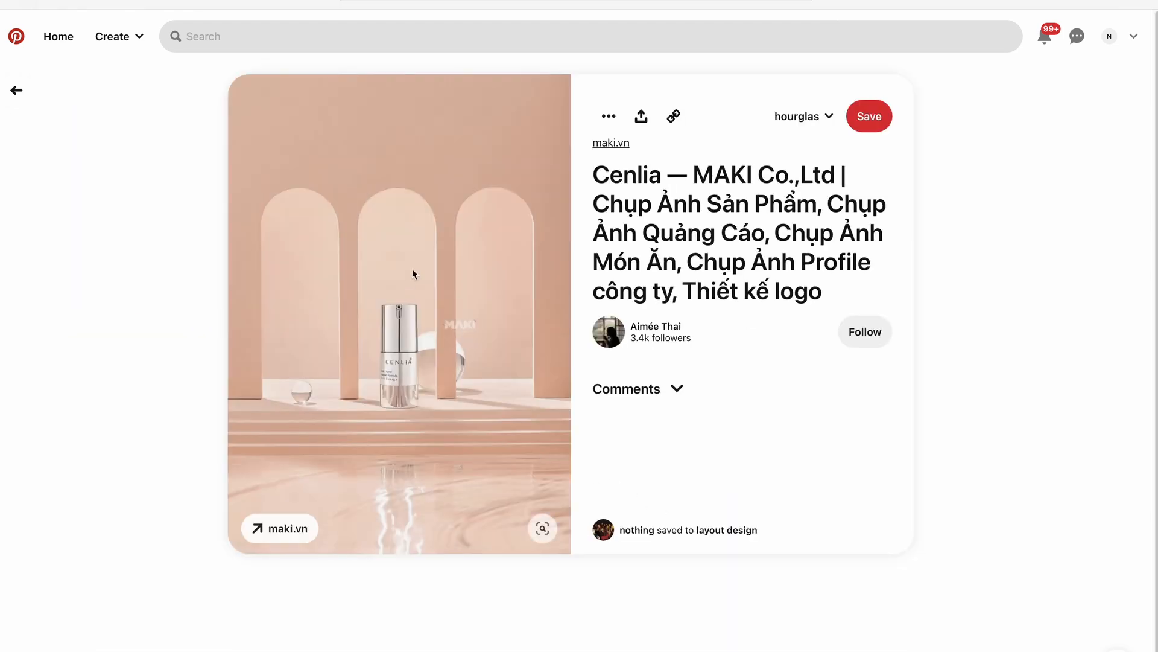
pyautogui.scroll(-3, 459, 332)
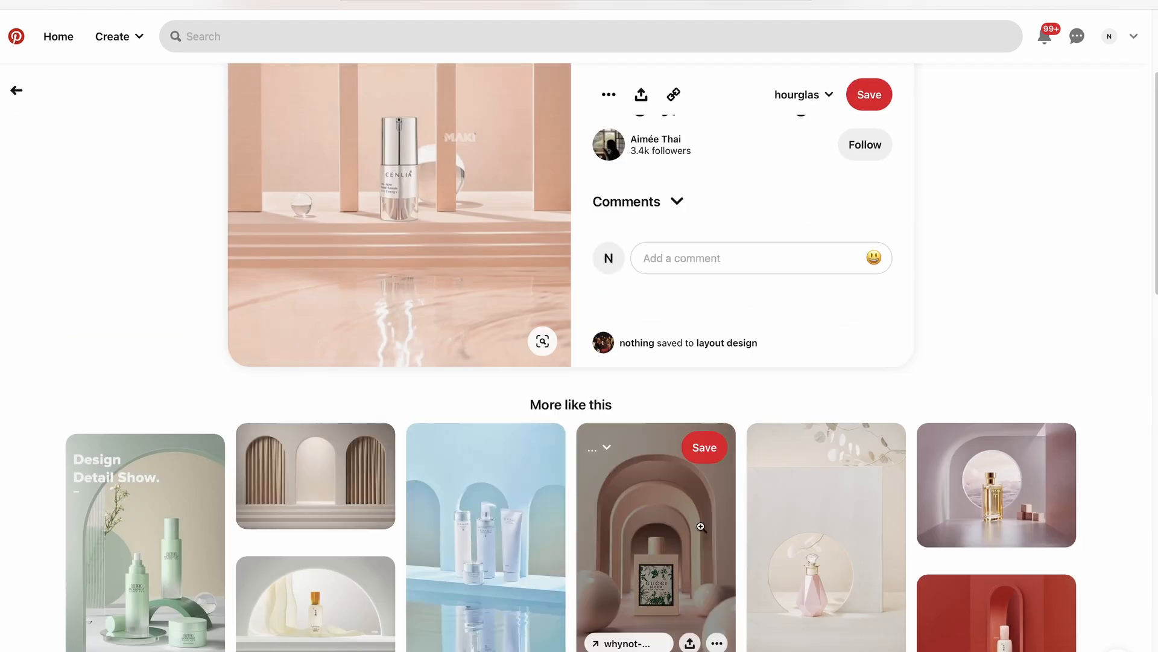
pyautogui.click(338, 510)
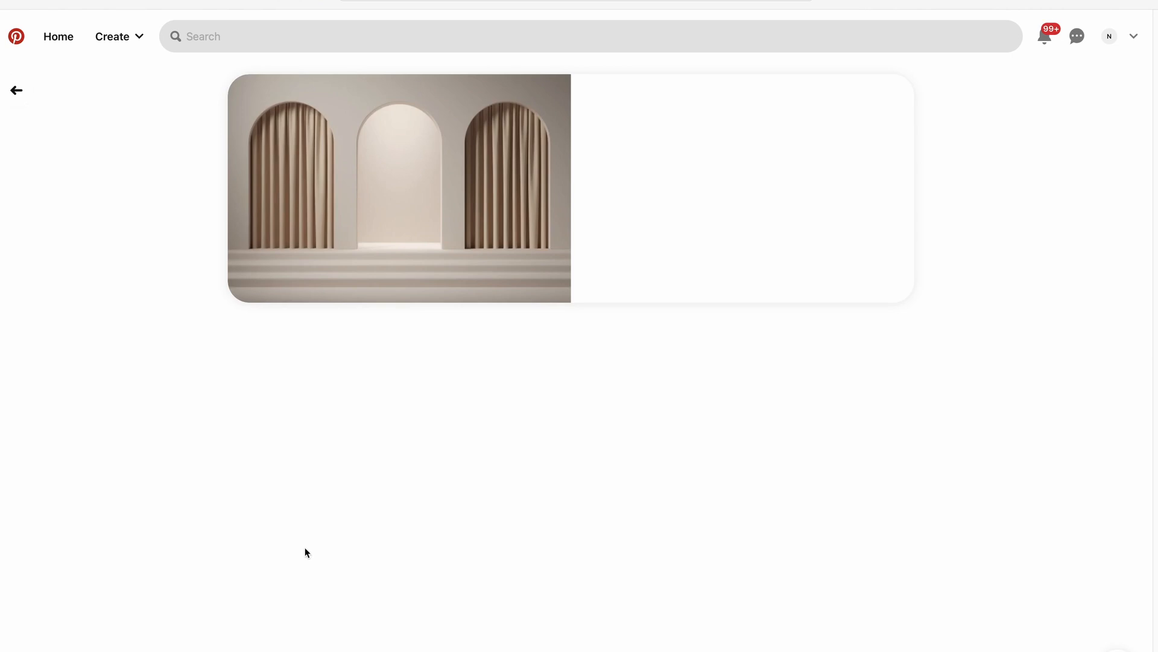
# Browse the wooden arched corridor pin, then go back to the curtained-arches pin
pyautogui.scroll(-5, 312, 540)
pyautogui.click(317, 389)
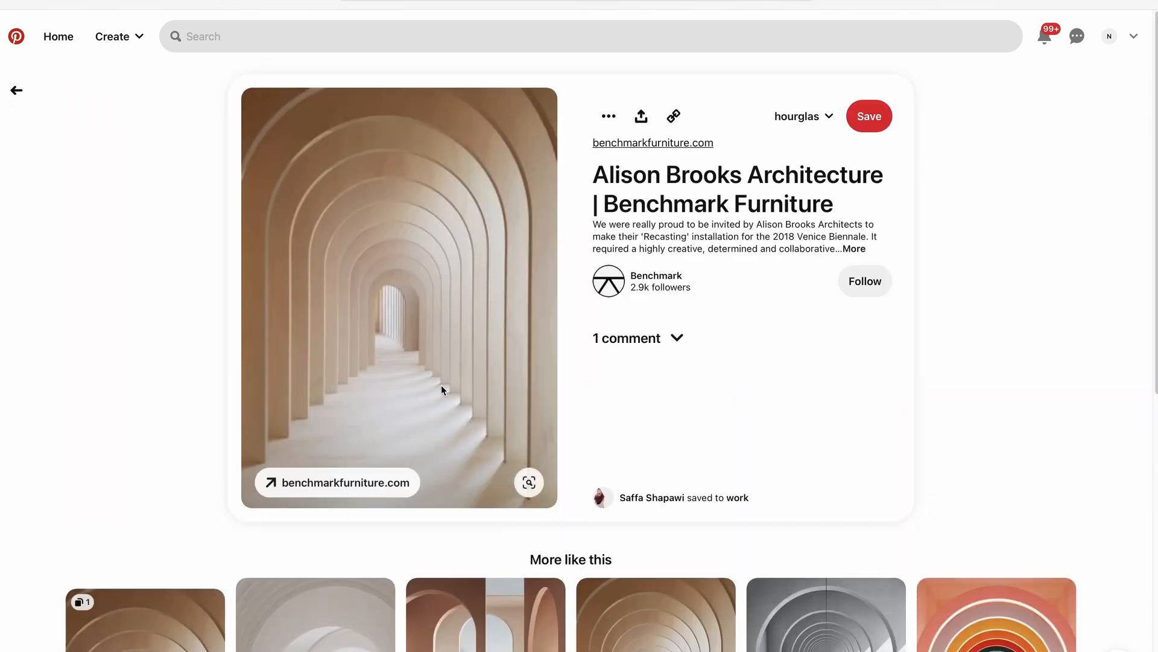
pyautogui.scroll(-9, 442, 385)
pyautogui.scroll(-4, 314, 484)
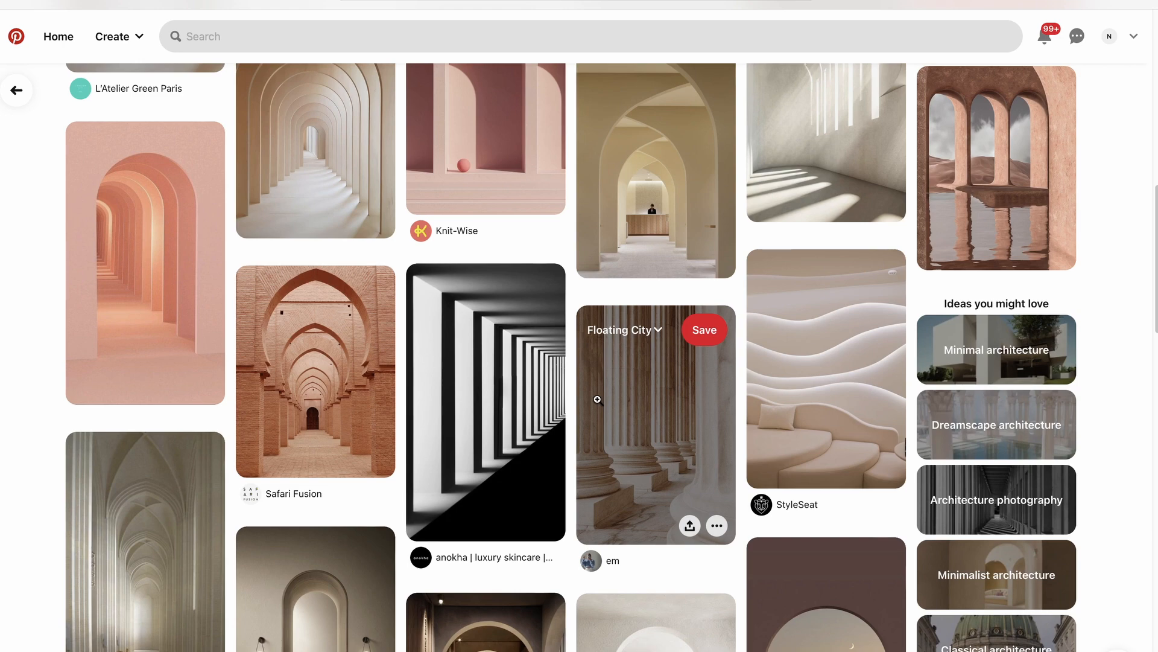
pyautogui.scroll(5, 456, 412)
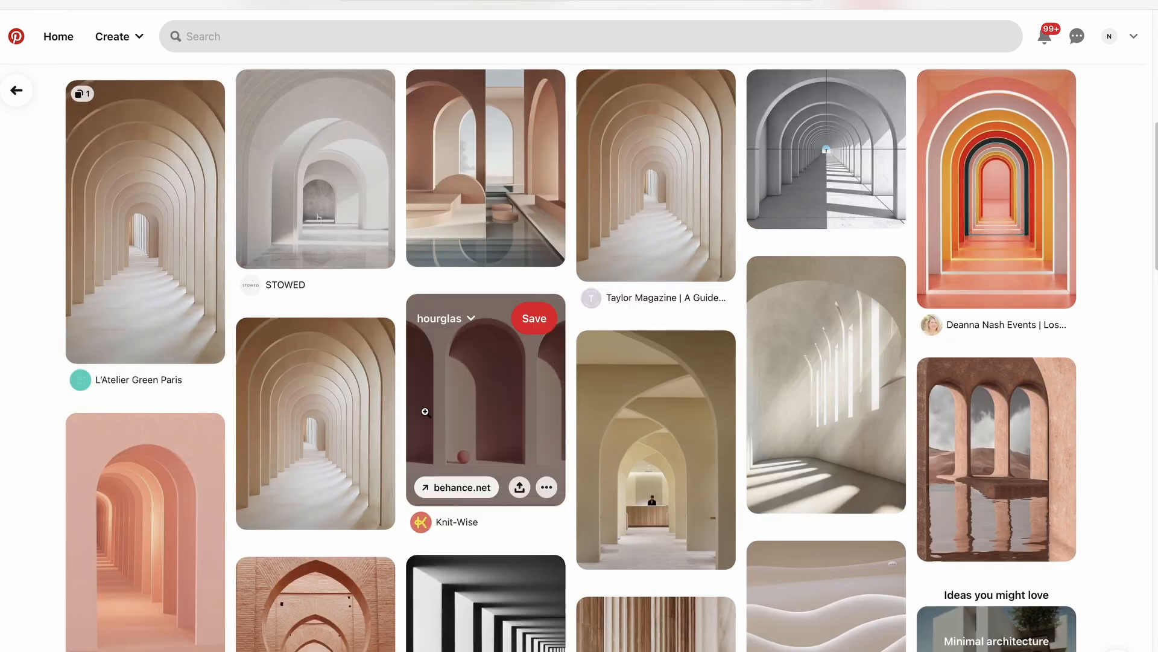
pyautogui.scroll(8, 457, 412)
pyautogui.click(17, 100)
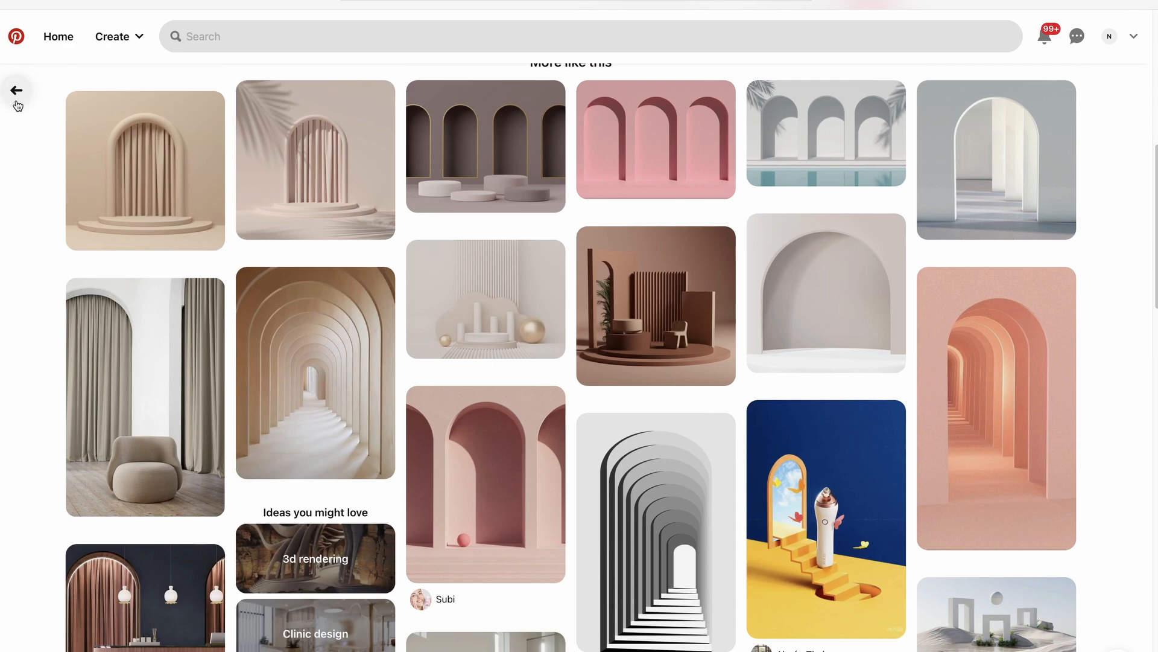
pyautogui.scroll(9, 52, 254)
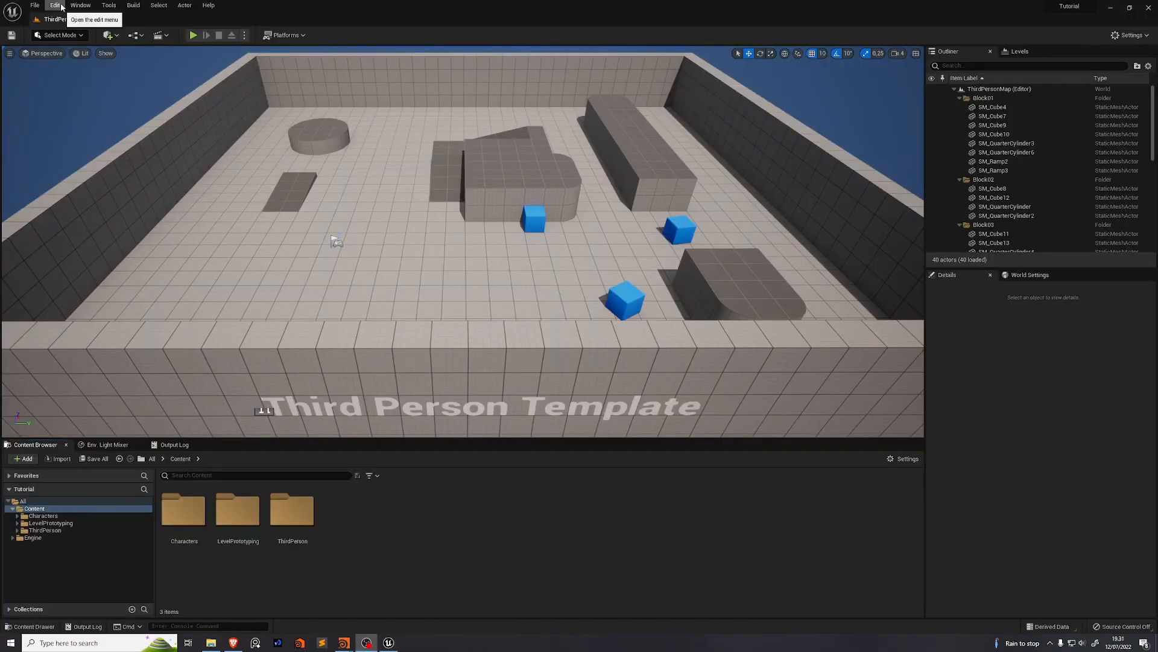
# Import inflated_tubes.abc as a Geometry Cache and save the level as L_Tutorial
pyautogui.click(55, 5)
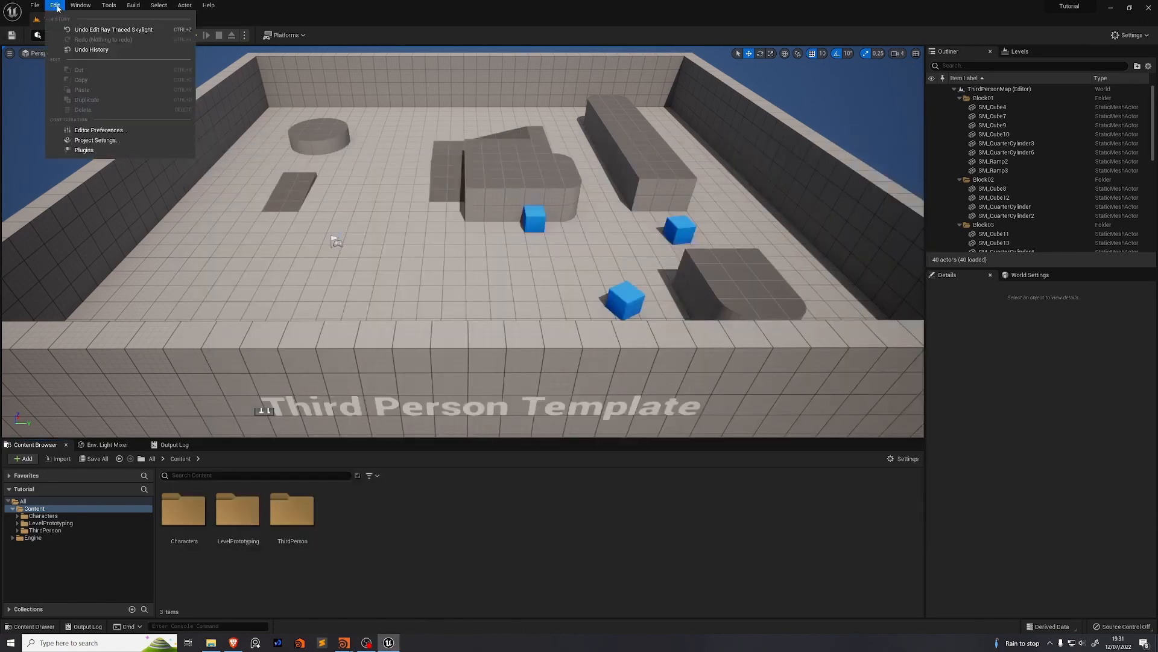
pyautogui.click(55, 5)
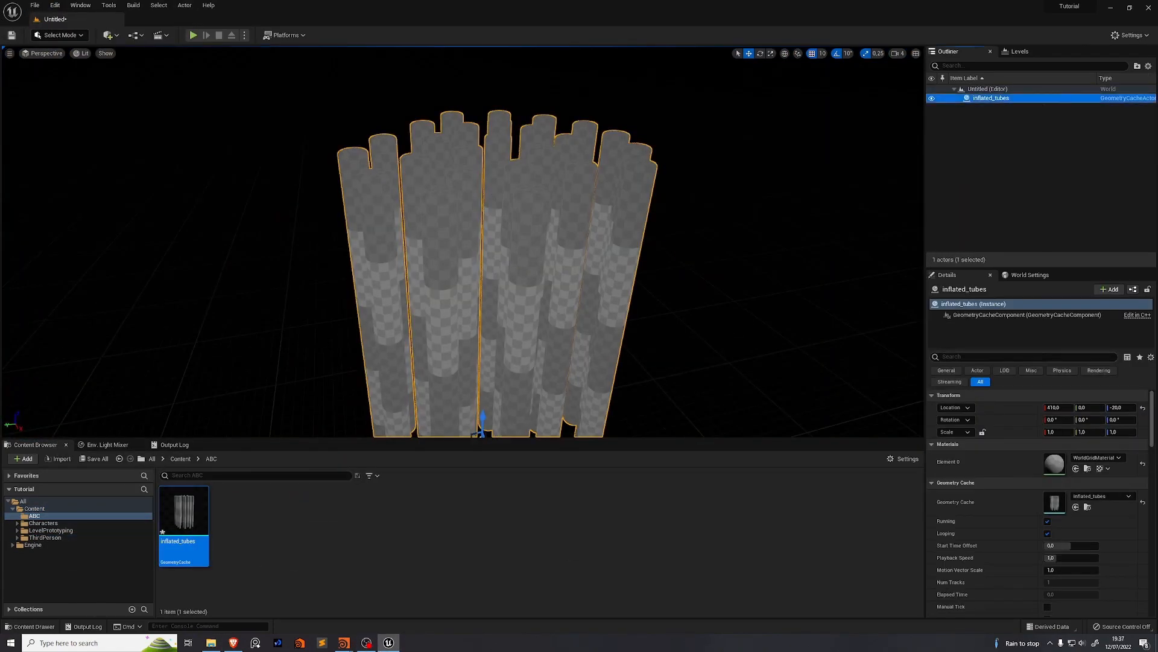
pyautogui.click(110, 36)
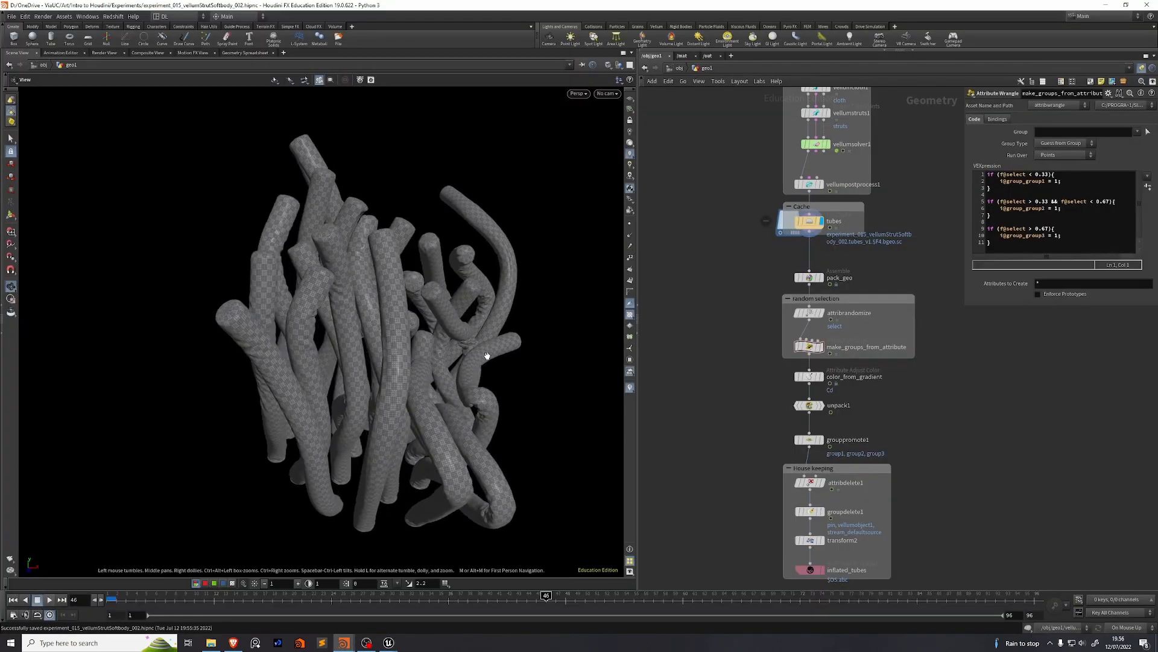
# Inspect unpack1's parameters, then bring up the bottle scene at /obj level
pyautogui.click(778, 435)
pyautogui.scroll(3, 824, 407)
pyautogui.scroll(-3, 779, 422)
pyautogui.click(776, 474)
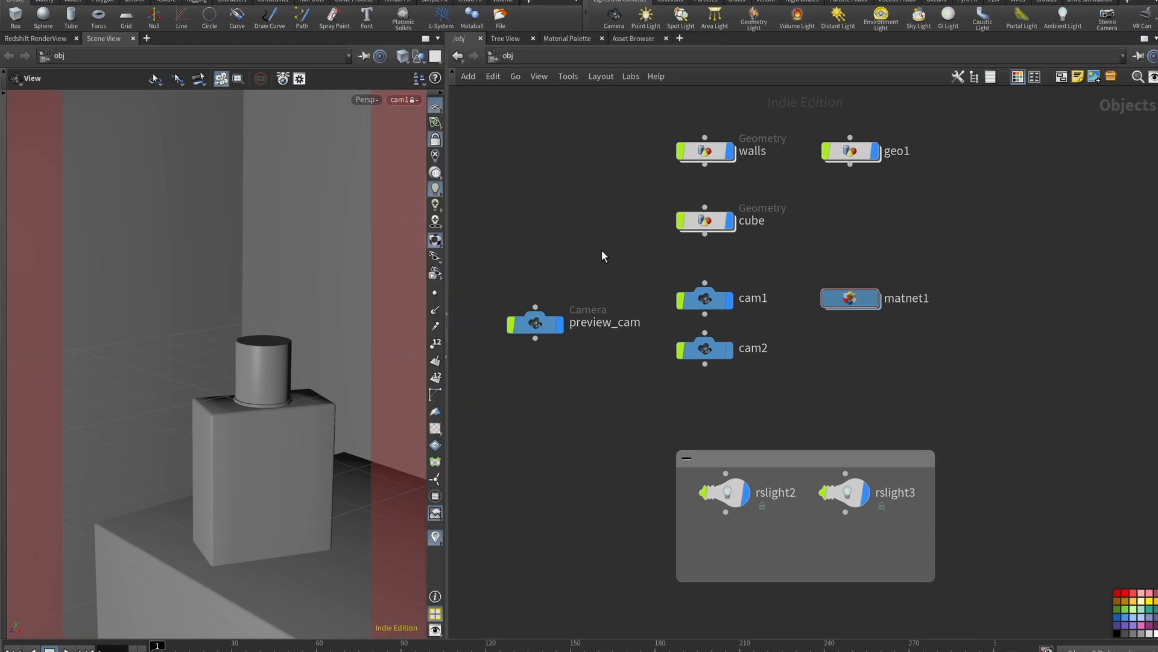
# Inspect the walls network, displaying grid1, the second grid, merge1 and transform1 in turn
pyautogui.press('p')
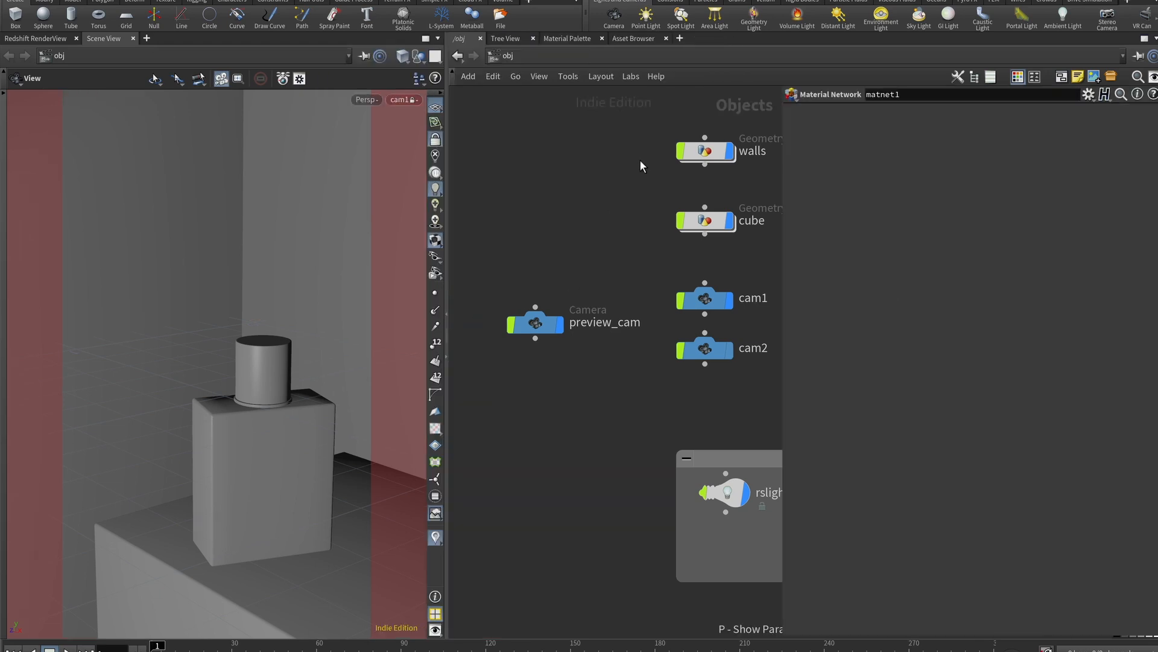
pyautogui.doubleClick(581, 171)
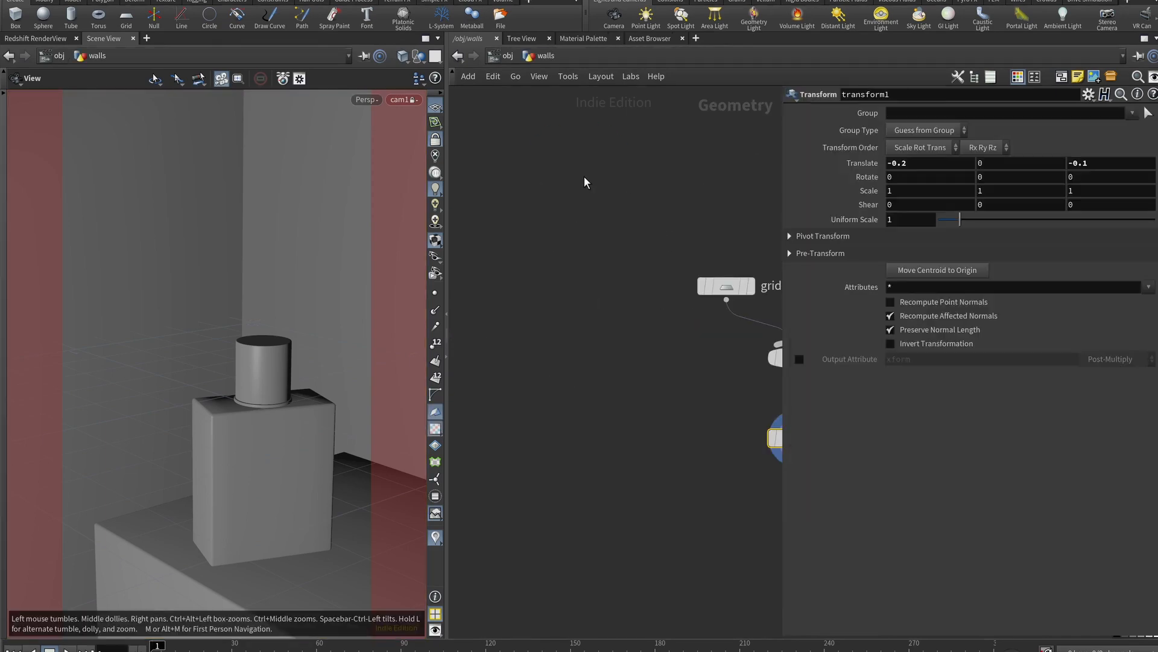
pyautogui.click(437, 138)
pyautogui.scroll(-6, 339, 298)
pyautogui.moveTo(349, 312); pyautogui.dragTo(254, 340)
pyautogui.scroll(-6, 254, 339)
pyautogui.moveTo(703, 428); pyautogui.dragTo(561, 410, button='middle')
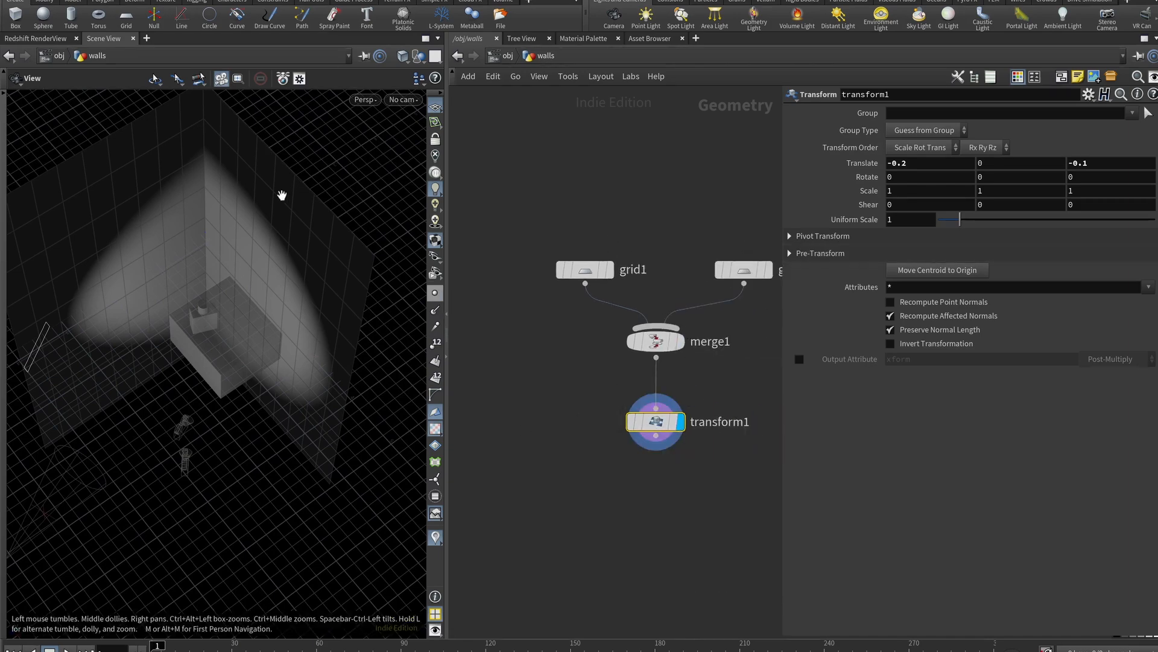
pyautogui.click(611, 270)
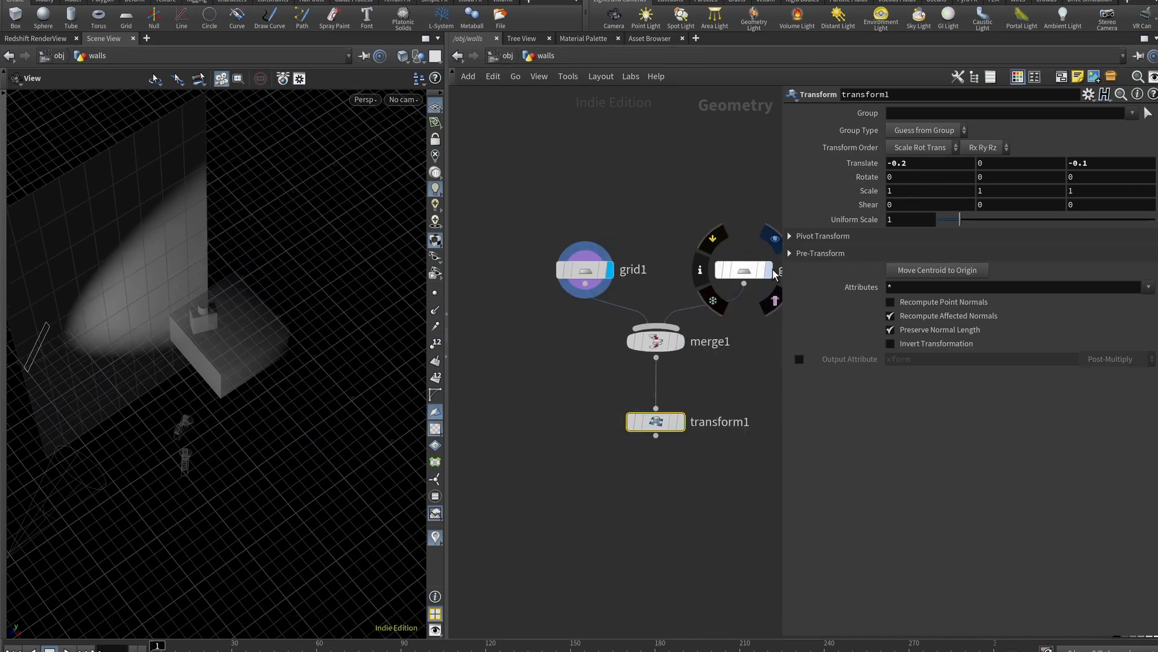
pyautogui.click(767, 270)
pyautogui.click(680, 341)
pyautogui.click(679, 422)
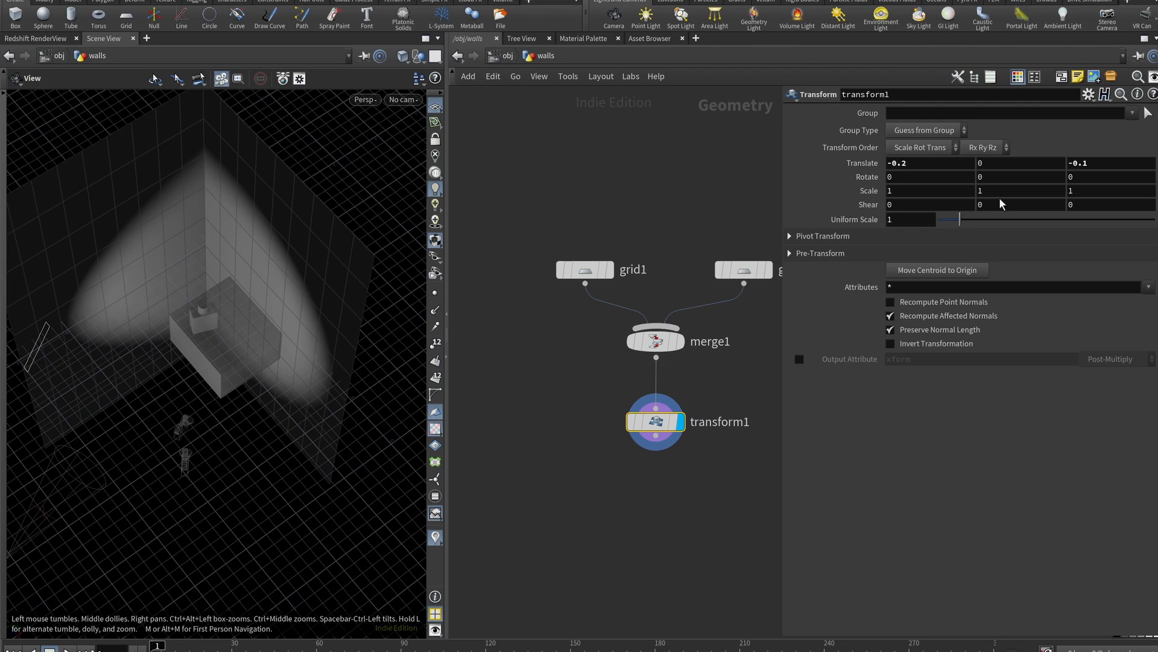
# In the cube object, wire box1 into polybevel1 for 0.01-distance, 3-division rounded edges
pyautogui.click(507, 56)
pyautogui.click(609, 241)
pyautogui.doubleClick(595, 245)
pyautogui.moveTo(763, 473); pyautogui.dragTo(589, 398, button='middle')
pyautogui.click(632, 332)
pyautogui.click(630, 331)
pyautogui.moveTo(620, 310); pyautogui.dragTo(632, 265)
pyautogui.moveTo(245, 349); pyautogui.dragTo(229, 293, button='middle')
pyautogui.scroll(9, 204, 356)
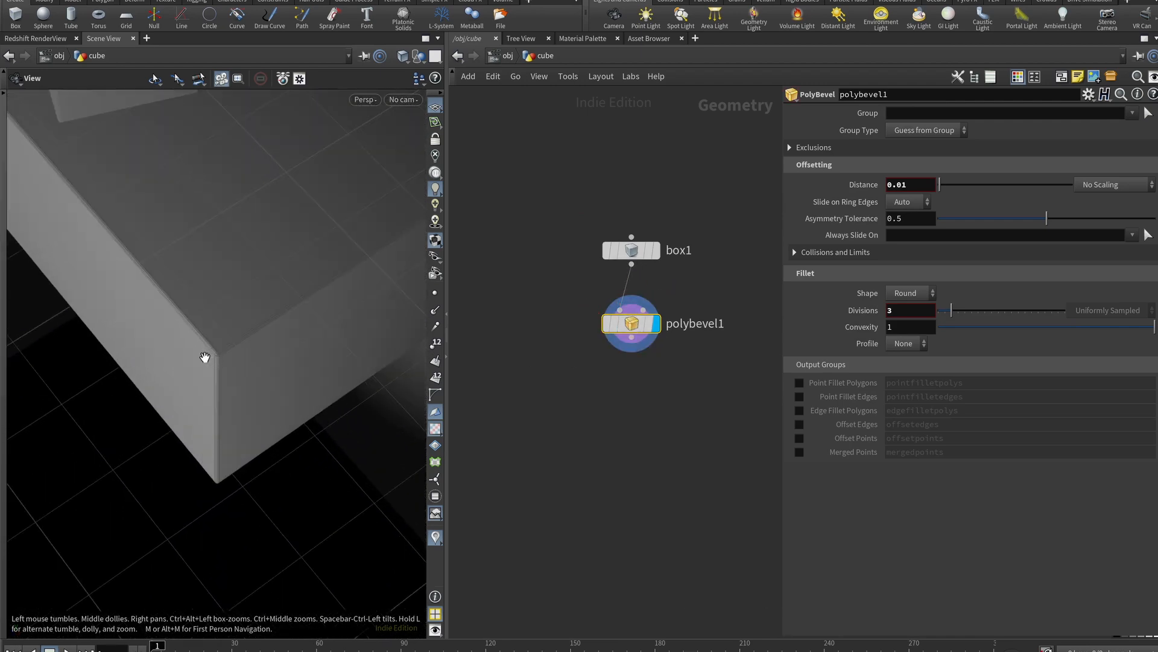
pyautogui.scroll(-9, 247, 339)
pyautogui.scroll(-1, 274, 335)
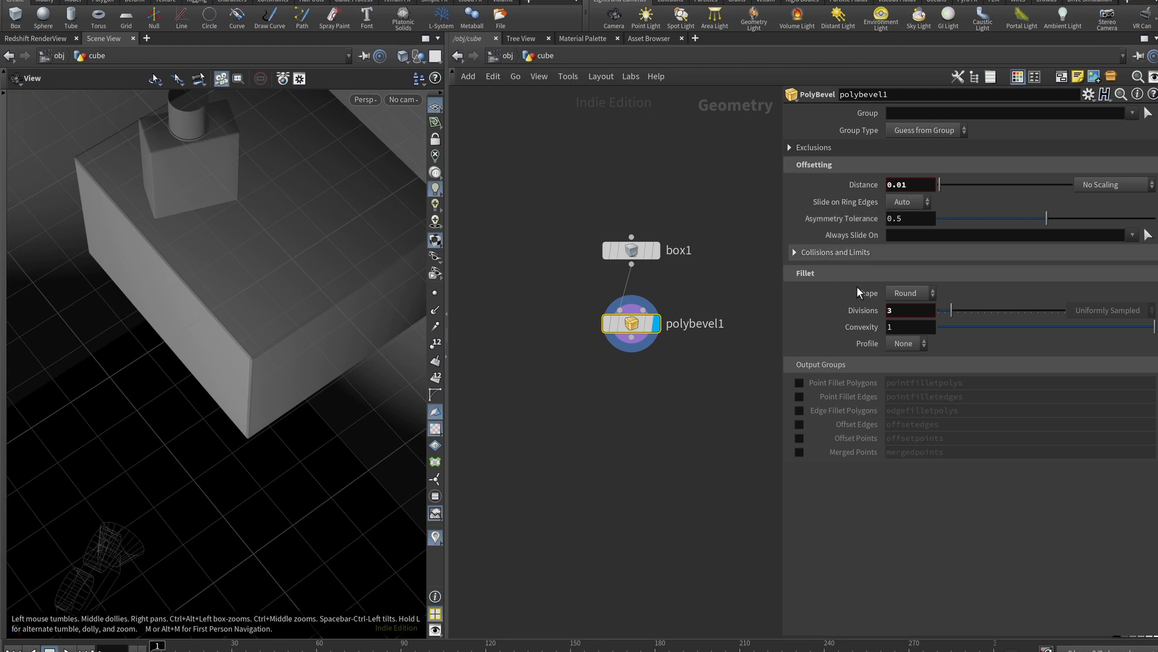
pyautogui.click(506, 56)
# In geo1, display box1 and then group1 to review the seams group settings
pyautogui.doubleClick(523, 264)
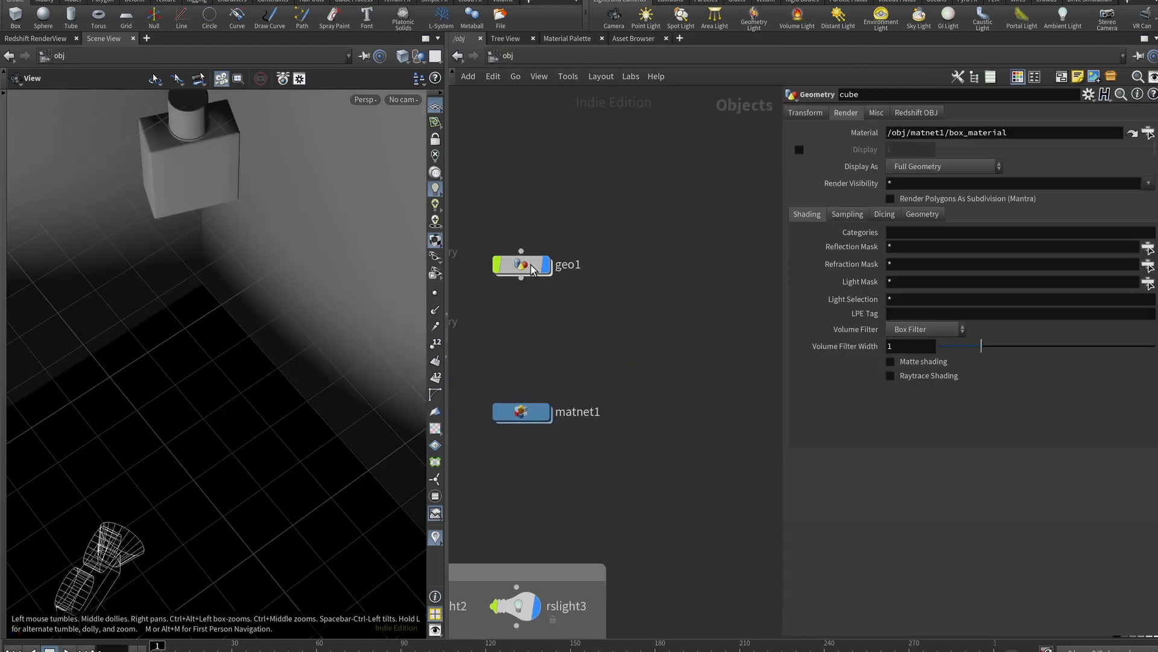
pyautogui.moveTo(228, 194); pyautogui.dragTo(237, 305, button='right')
pyautogui.moveTo(236, 304); pyautogui.dragTo(248, 389)
pyautogui.moveTo(617, 307); pyautogui.dragTo(466, 339, button='middle')
pyautogui.moveTo(597, 531); pyautogui.dragTo(569, 440, button='middle')
pyautogui.moveTo(495, 338); pyautogui.dragTo(593, 494, button='middle')
pyautogui.click(615, 238)
pyautogui.click(605, 240)
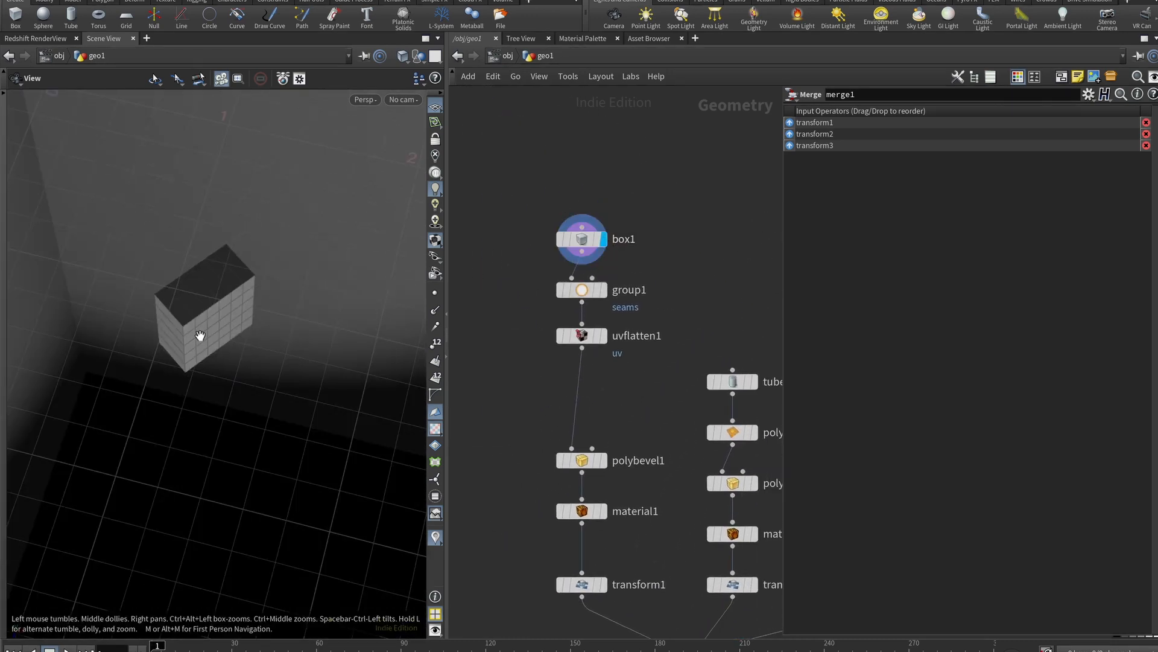
pyautogui.click(607, 290)
pyautogui.click(605, 290)
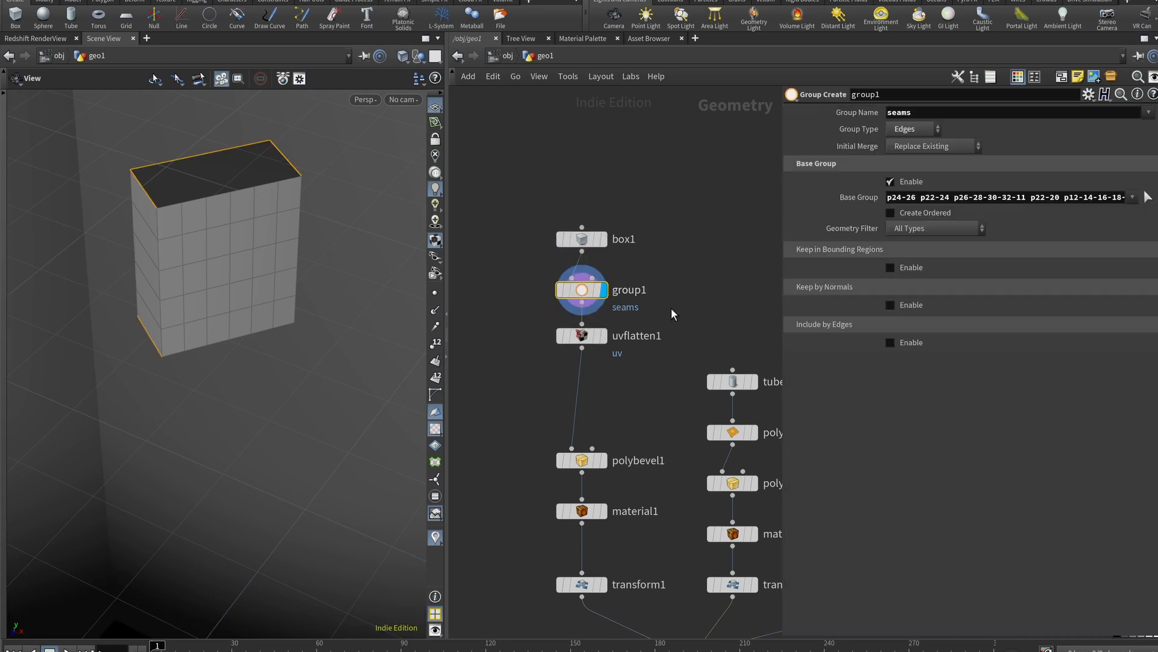
# Pick the box's seam edges for the seams group
pyautogui.doubleClick(924, 114)
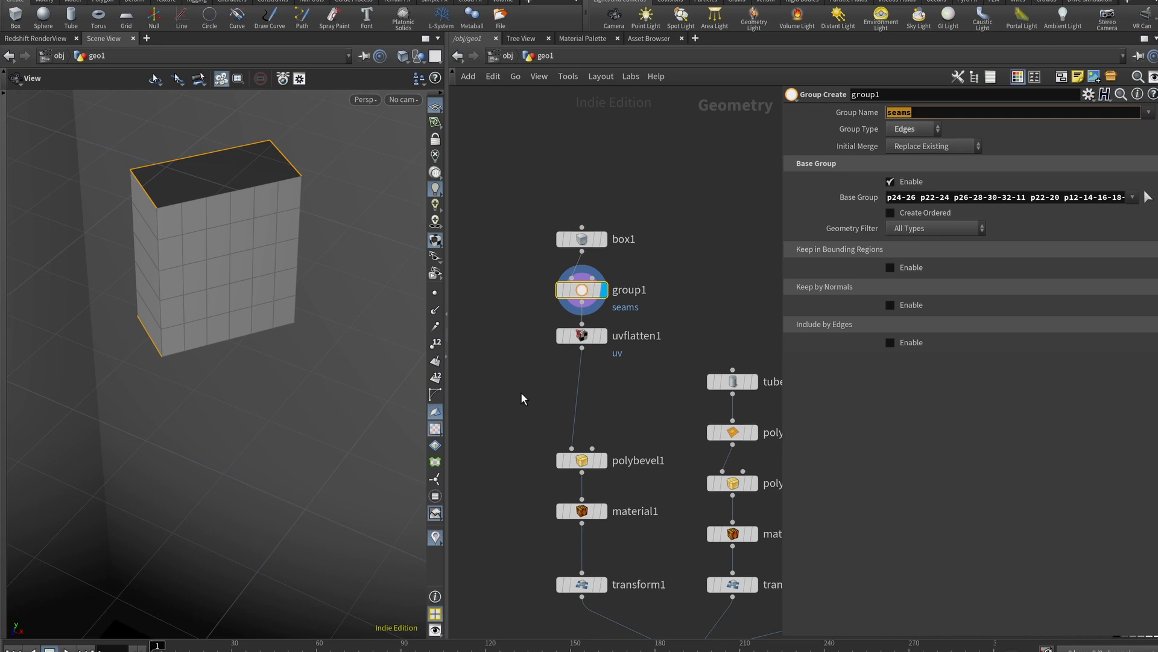
pyautogui.moveTo(272, 384); pyautogui.dragTo(329, 338)
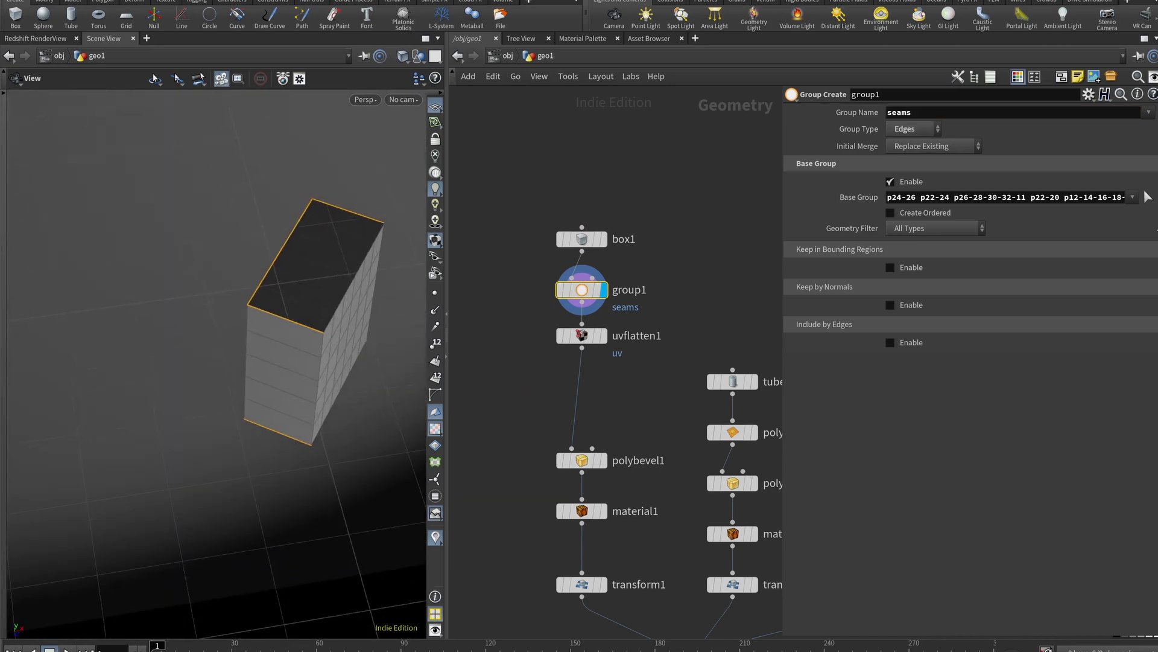
pyautogui.click(1147, 198)
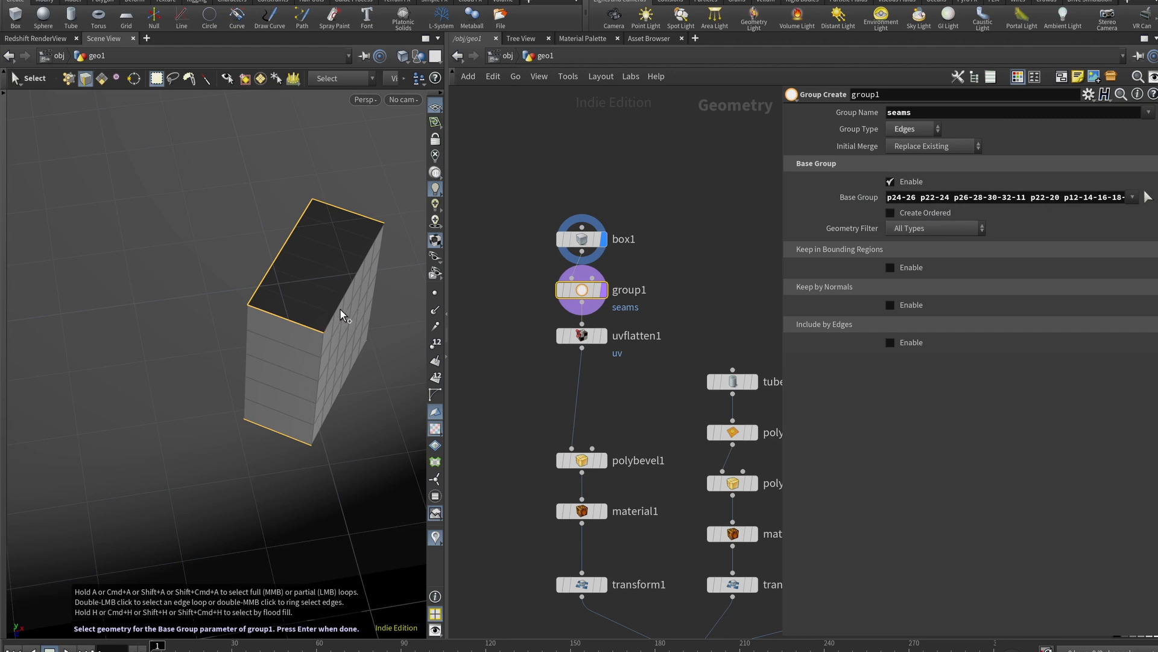
pyautogui.moveTo(349, 326)
pyautogui.keyDown('shift'); pyautogui.mouseDown()
pyautogui.moveTo(361, 349)
pyautogui.moveTo(348, 341)
pyautogui.moveTo(285, 374)
pyautogui.moveTo(295, 398)
pyautogui.mouseUp(); pyautogui.keyUp('shift')
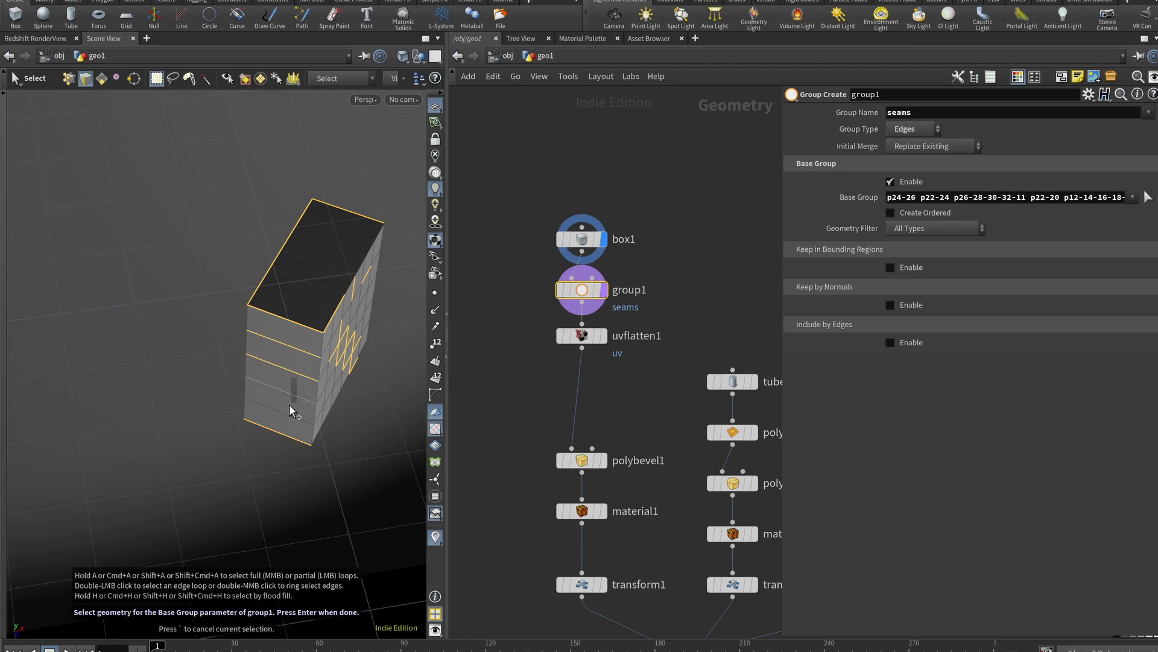
pyautogui.press('Return')
pyautogui.moveTo(322, 319); pyautogui.dragTo(295, 297)
# Display uvflatten1 in a split layout with the left view turned into a UV view
pyautogui.hotkey('ctrl', '4')
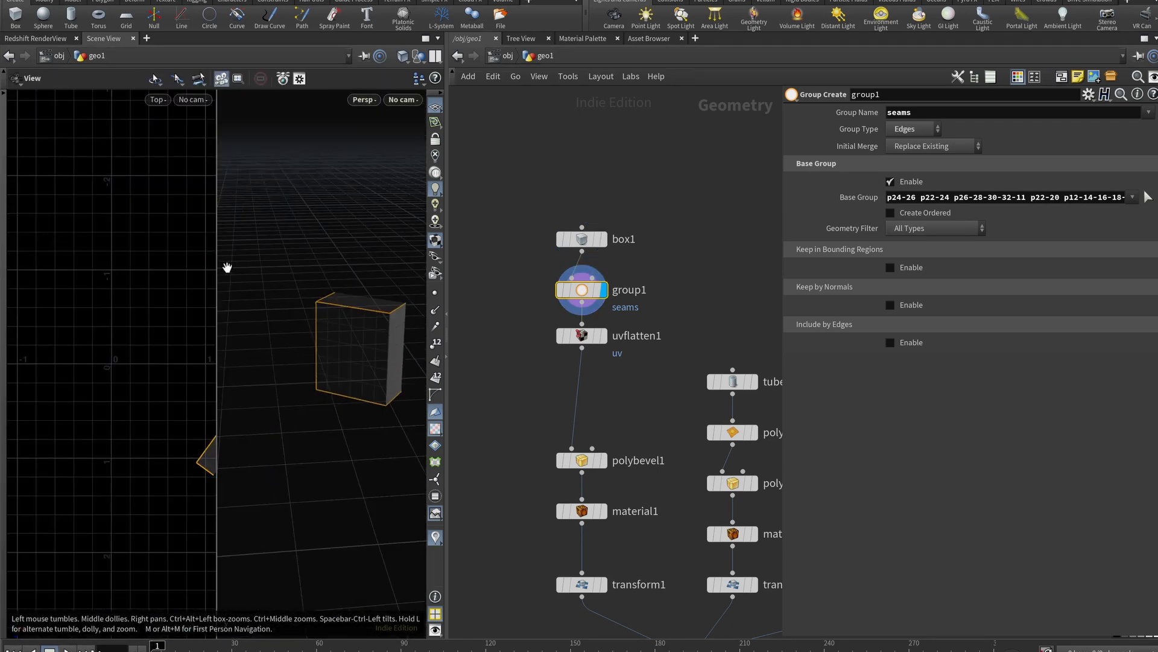
pyautogui.click(602, 335)
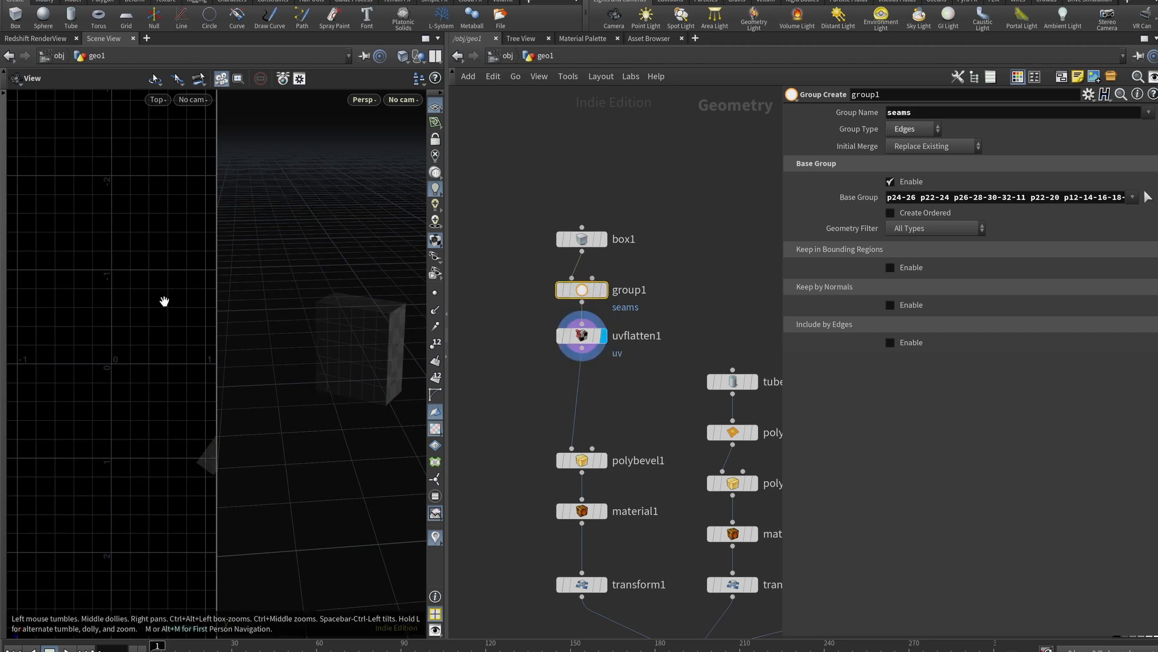
pyautogui.click(159, 99)
pyautogui.click(146, 108)
pyautogui.click(159, 101)
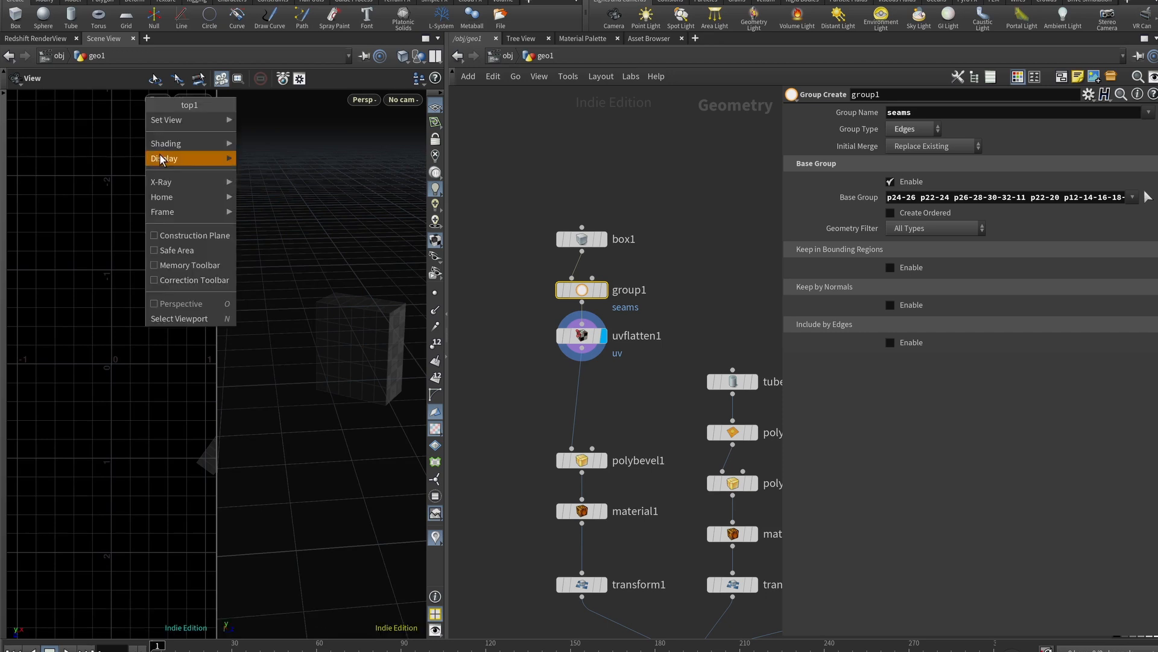
pyautogui.moveTo(164, 142)
pyautogui.moveTo(175, 120)
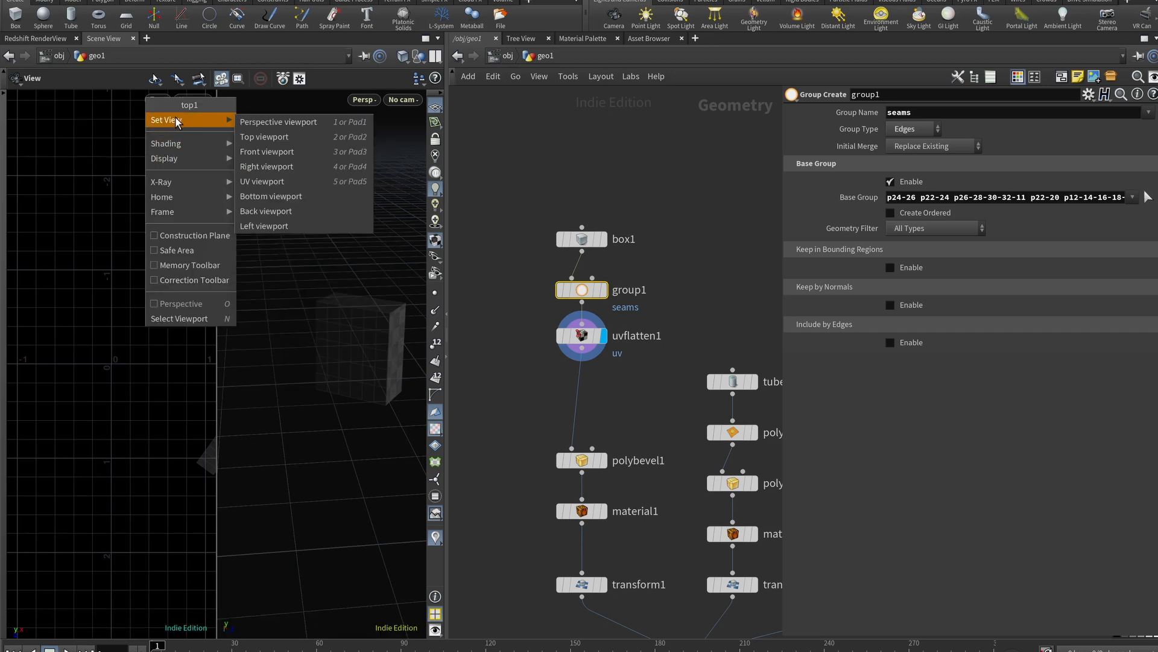
pyautogui.click(279, 181)
pyautogui.scroll(5, 145, 337)
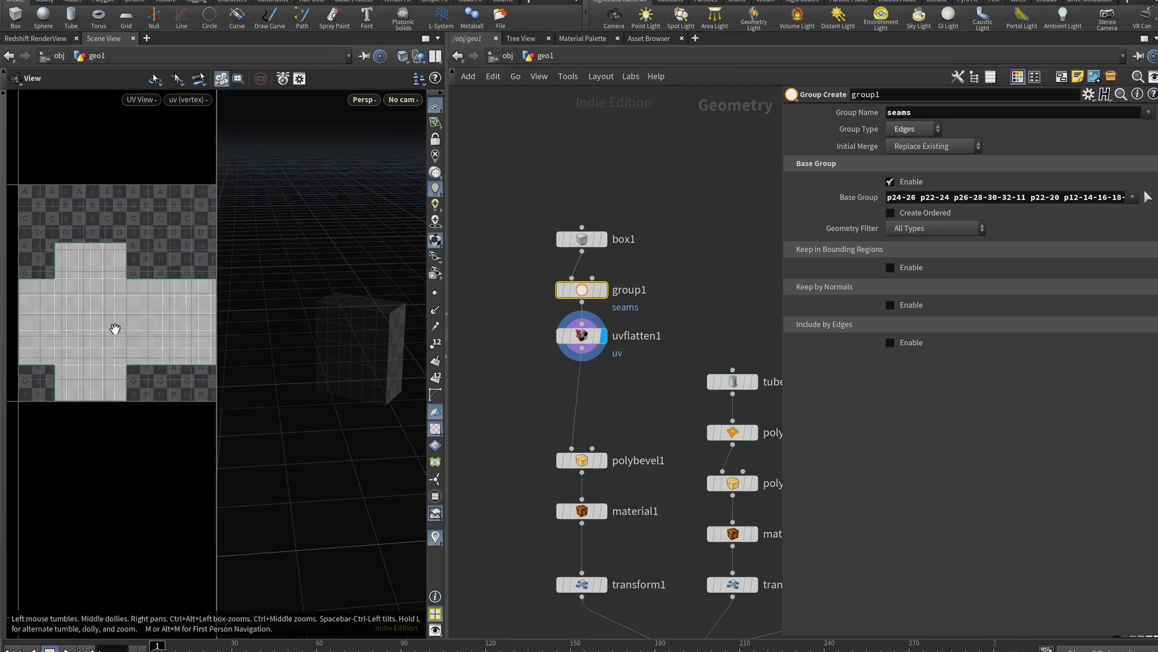
pyautogui.moveTo(167, 295); pyautogui.dragTo(104, 299, button='right')
pyautogui.scroll(-3, 104, 299)
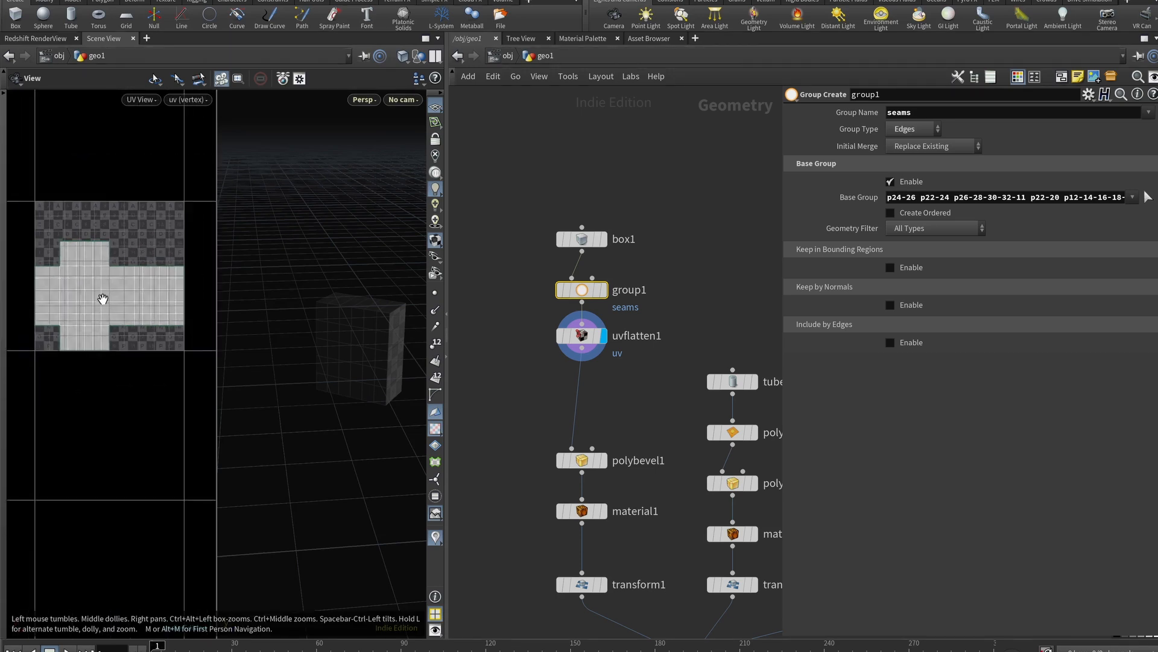
pyautogui.rightClick(582, 343)
pyautogui.moveTo(607, 472)
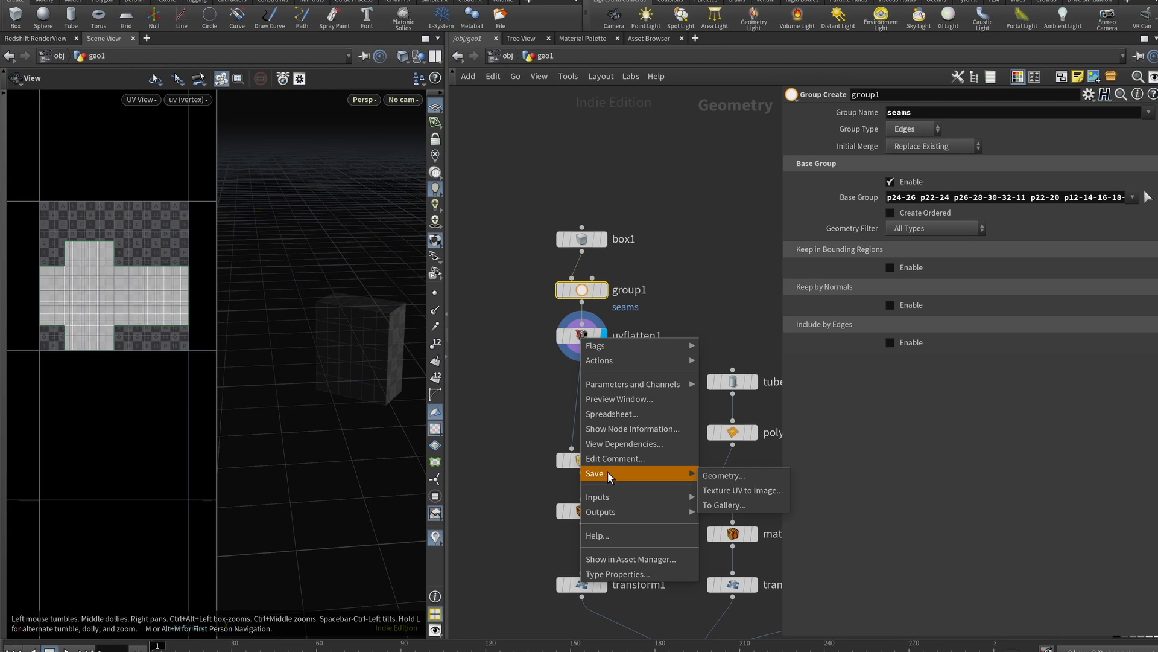
# Set uvflatten1's Texture UV to Image export to 2048×2048 PNG as ./untitled.png
pyautogui.click(742, 490)
pyautogui.click(723, 469)
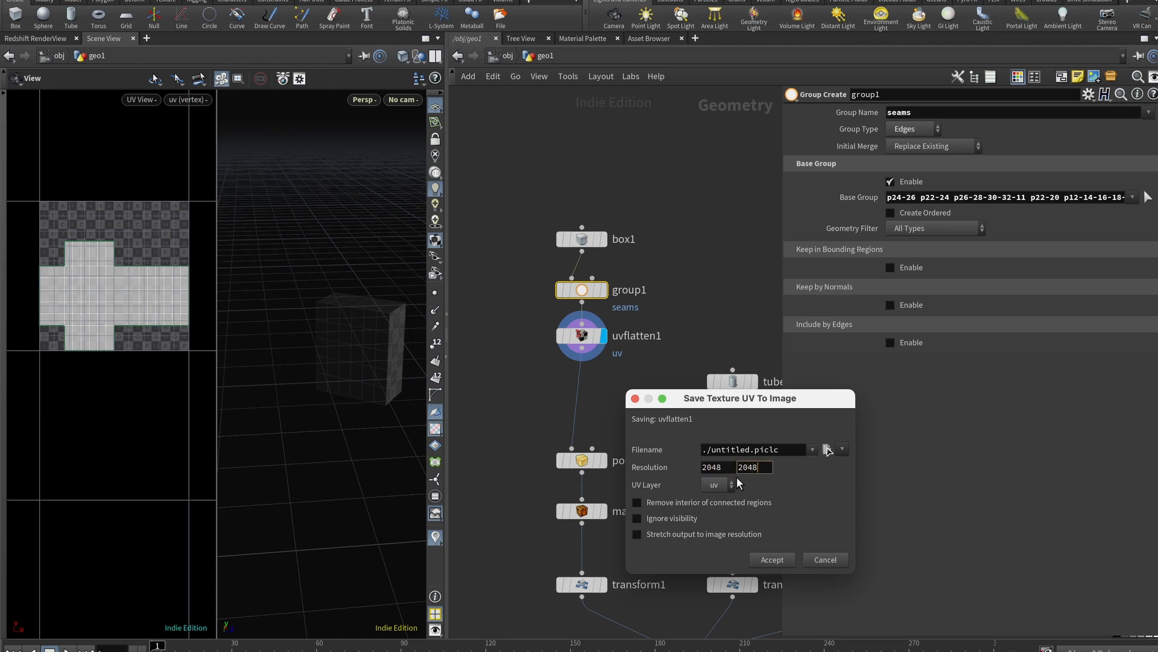
pyautogui.click(842, 449)
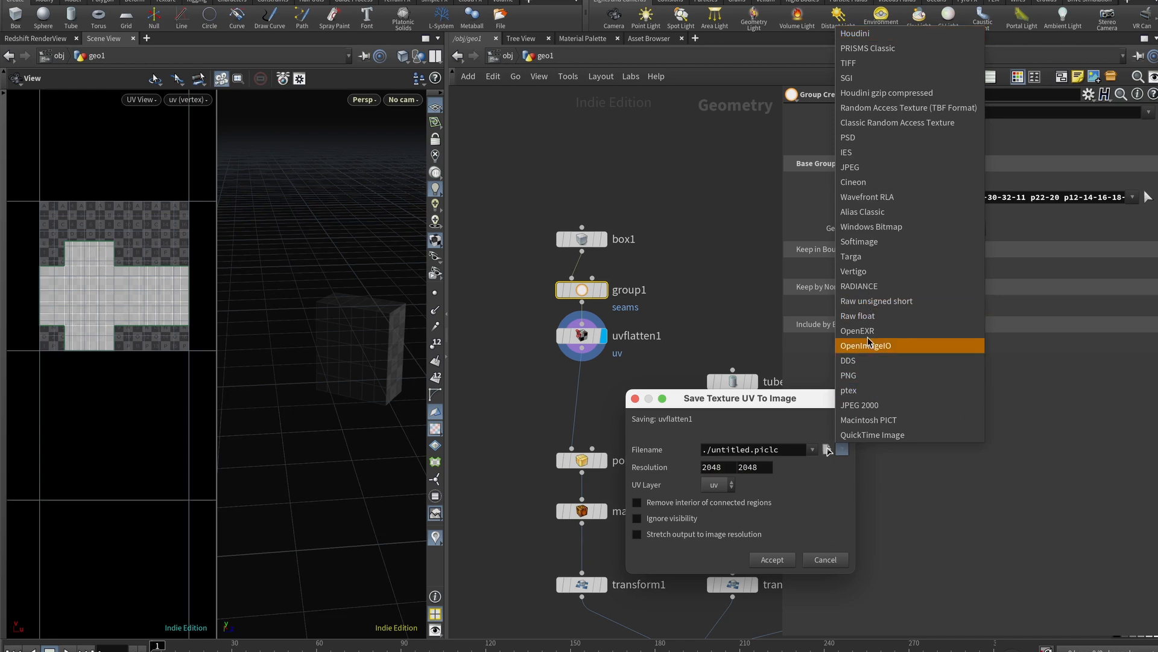
pyautogui.click(869, 374)
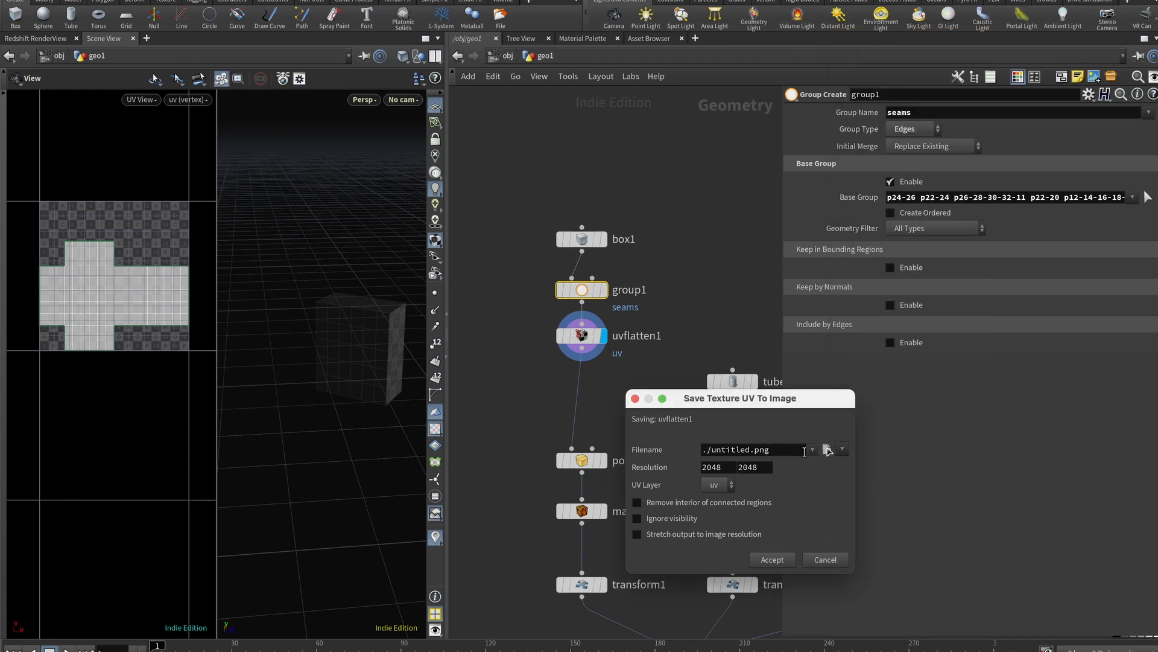
pyautogui.doubleClick(779, 451)
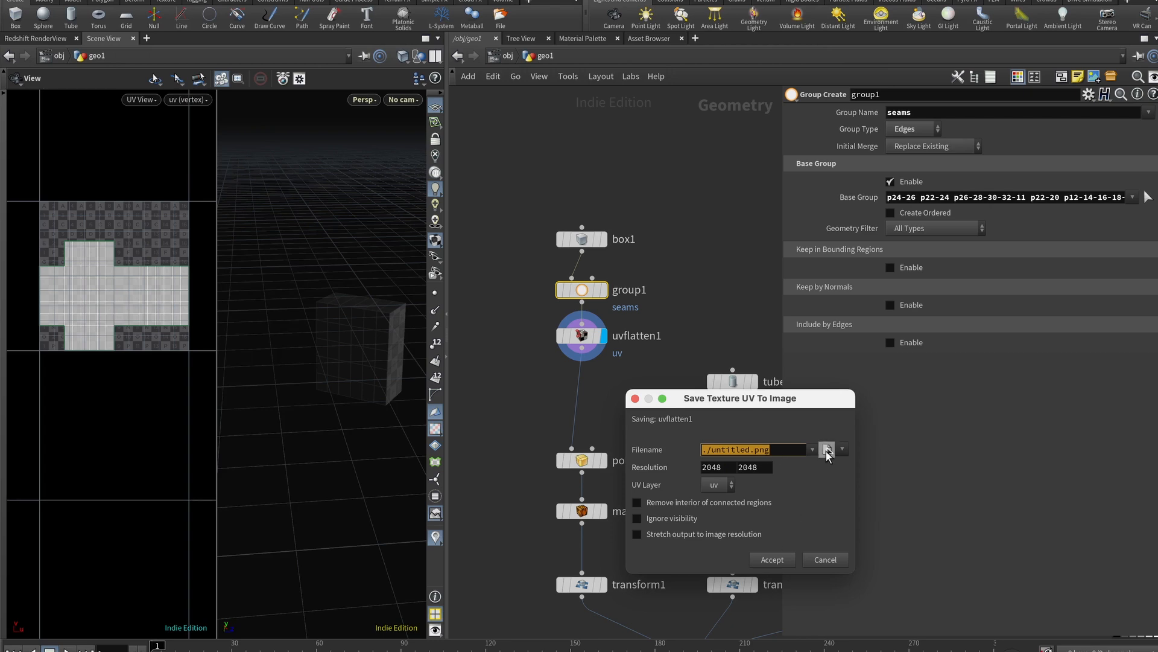
# Cancel the UV image export and view the box in a single perspective view
pyautogui.click(825, 559)
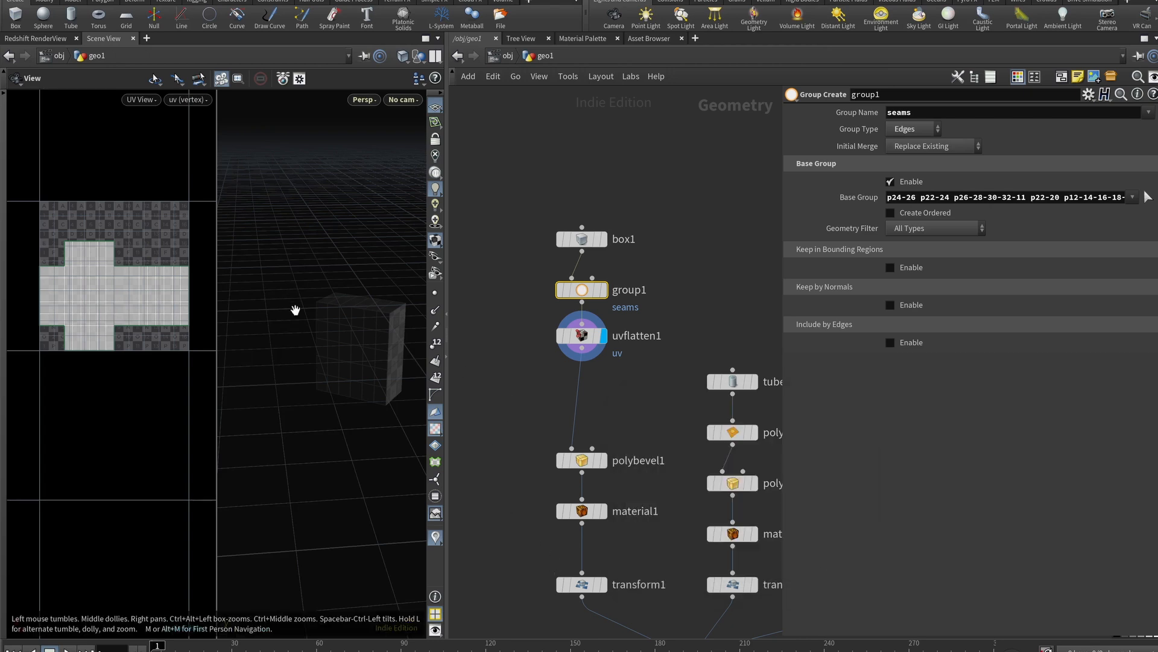
pyautogui.hotkey('ctrl', '1')
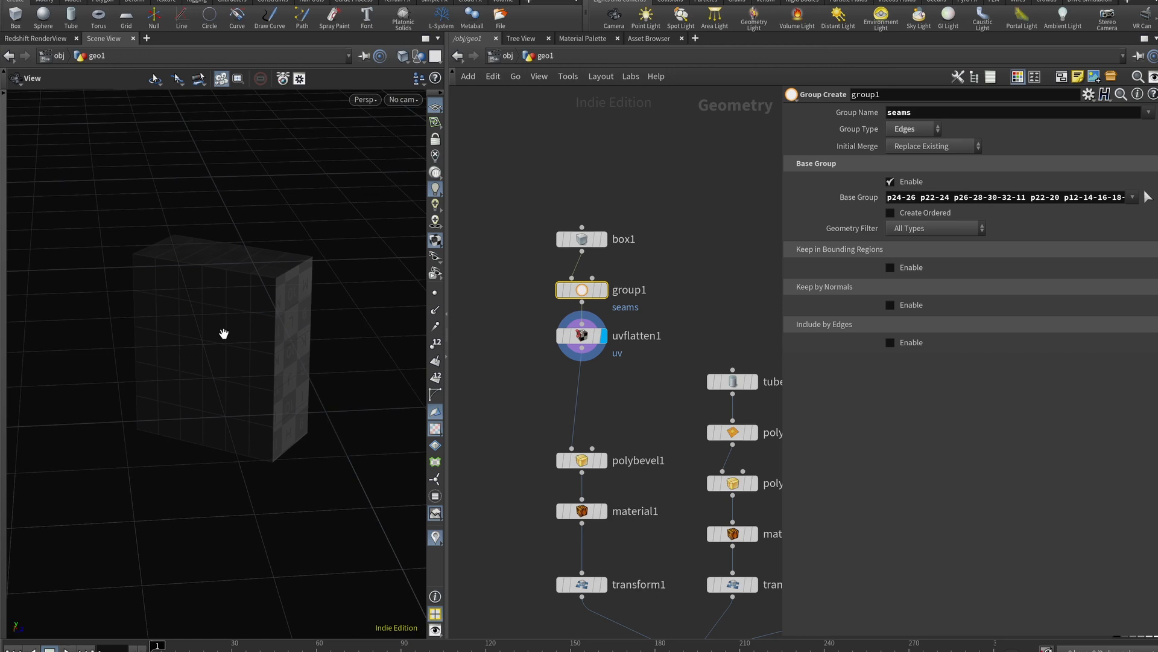
pyautogui.moveTo(225, 332); pyautogui.dragTo(242, 300)
# Try the UV, front and four-view layouts, then return to a single view of the checker-textured box
pyautogui.hotkey('ctrl', '1')
pyautogui.hotkey('ctrl', '3')
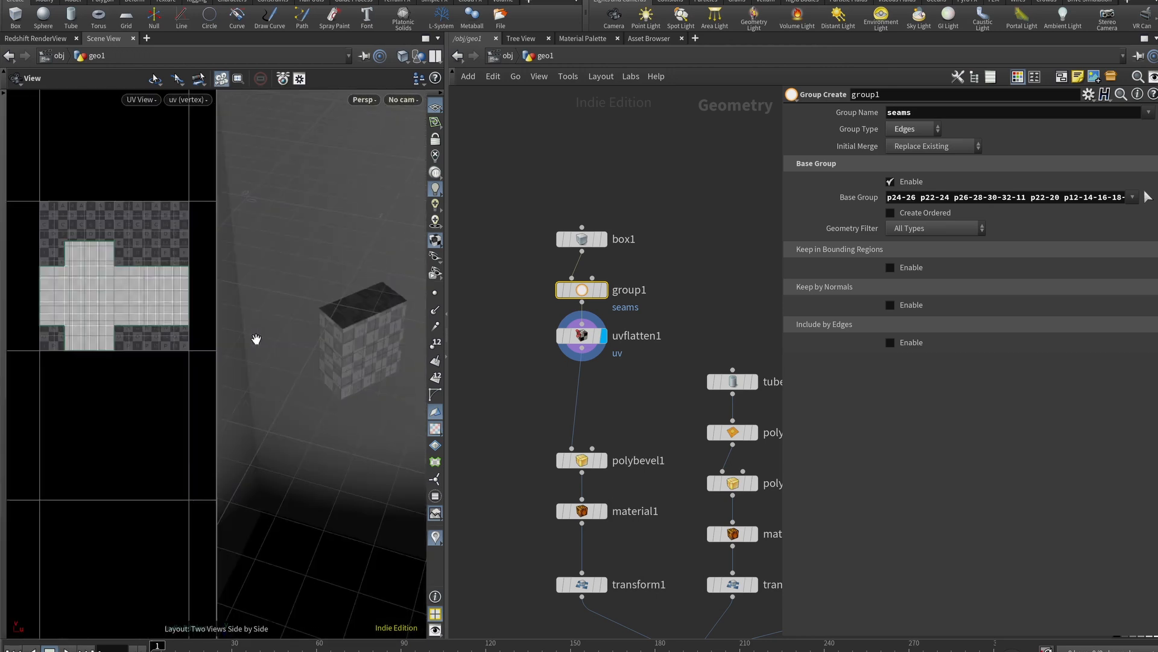
pyautogui.hotkey('ctrl', '6')
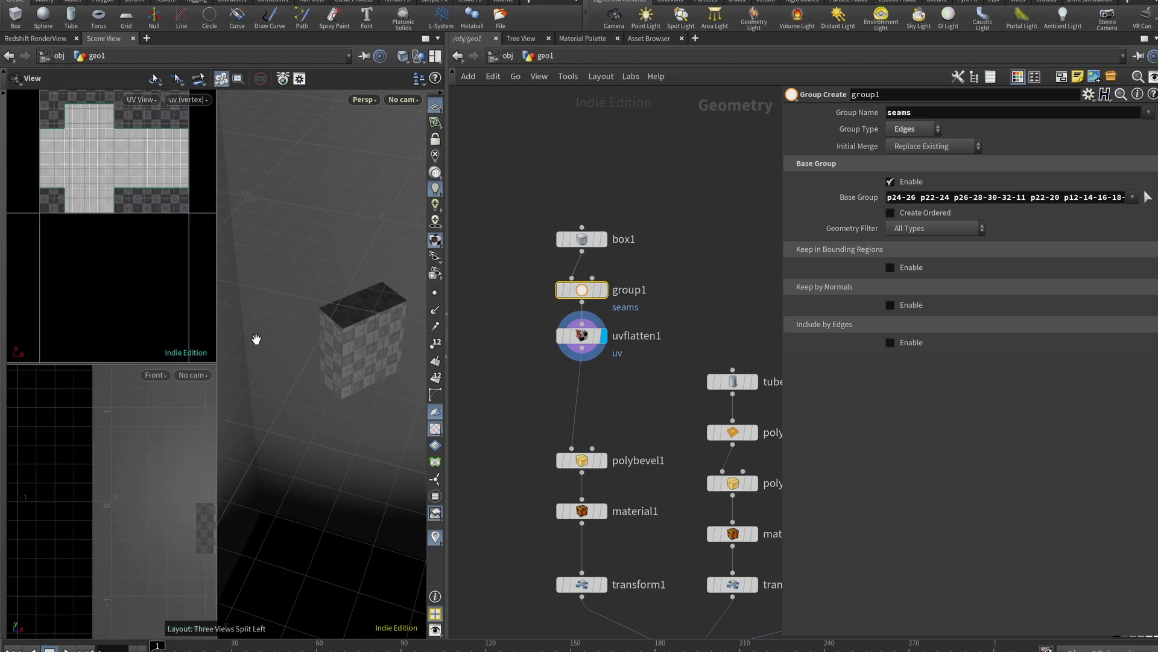
pyautogui.hotkey('ctrl', '2')
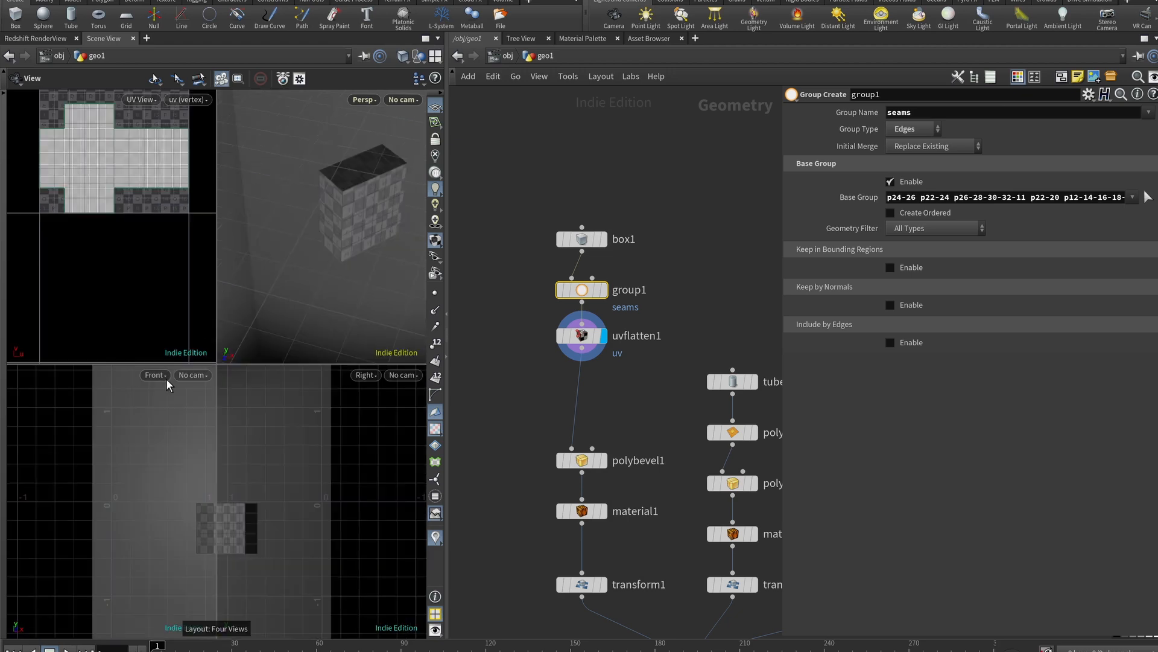
pyautogui.hotkey('ctrl', '1')
pyautogui.moveTo(317, 329); pyautogui.dragTo(214, 328, button='right')
pyautogui.moveTo(213, 339); pyautogui.dragTo(214, 368)
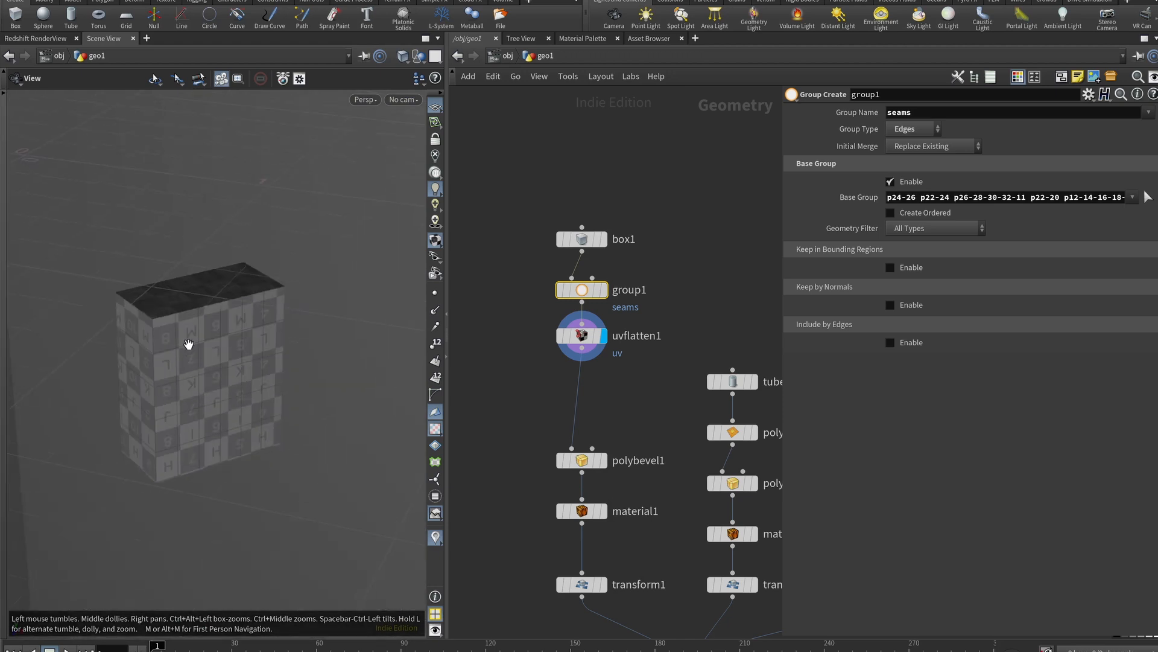
pyautogui.scroll(4, 170, 306)
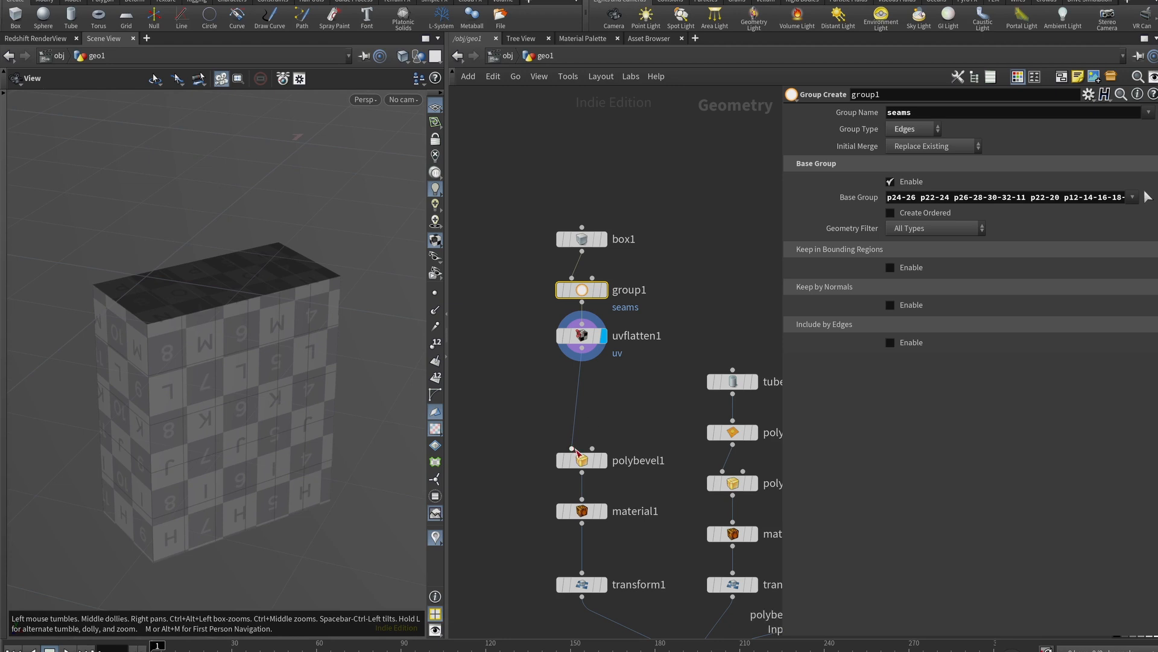
# Step the display through polybevel1, material1 and transform1, checking material3 and material4 assignments
pyautogui.click(604, 461)
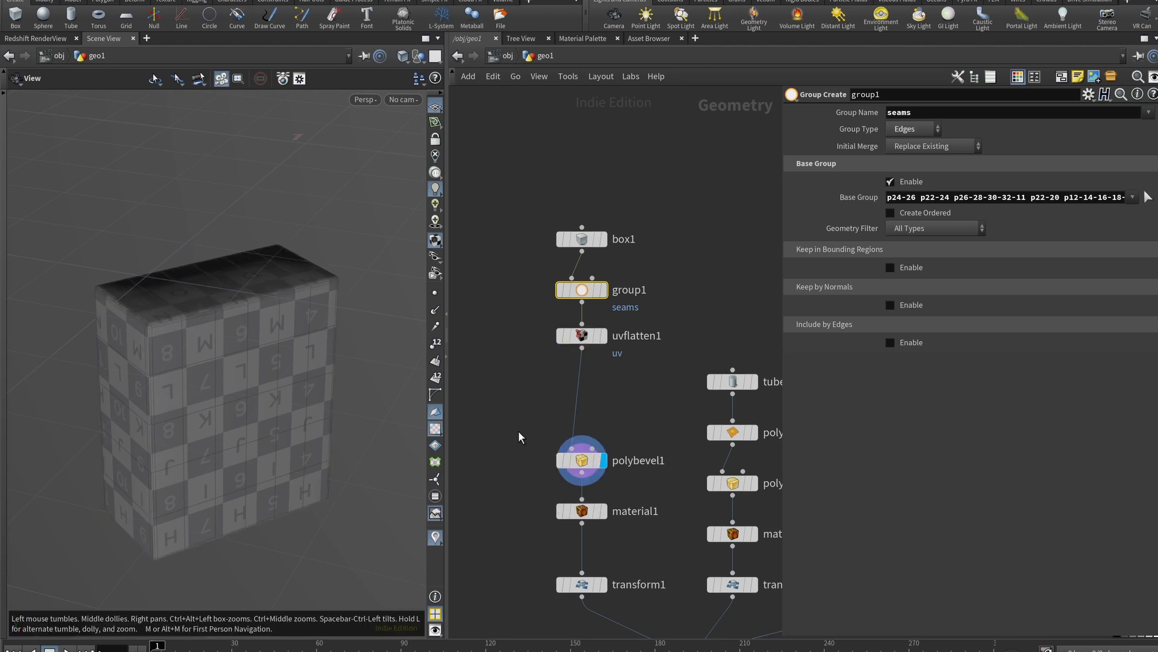
pyautogui.click(588, 462)
pyautogui.click(604, 511)
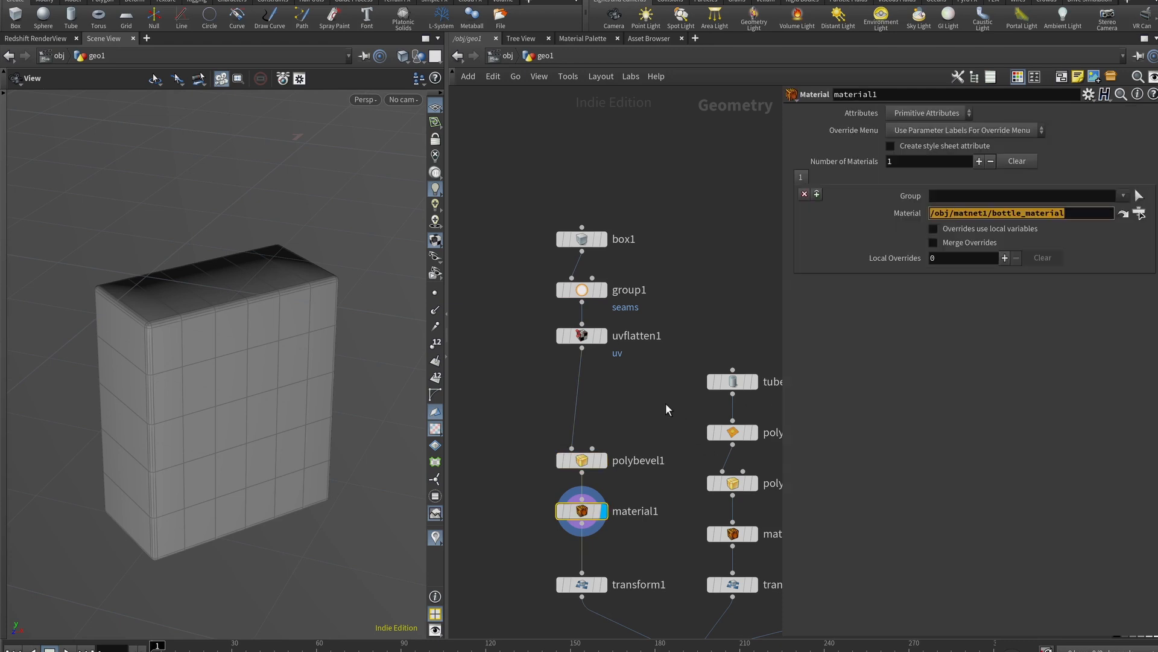
pyautogui.moveTo(665, 405); pyautogui.dragTo(526, 199, button='middle')
pyautogui.click(577, 327)
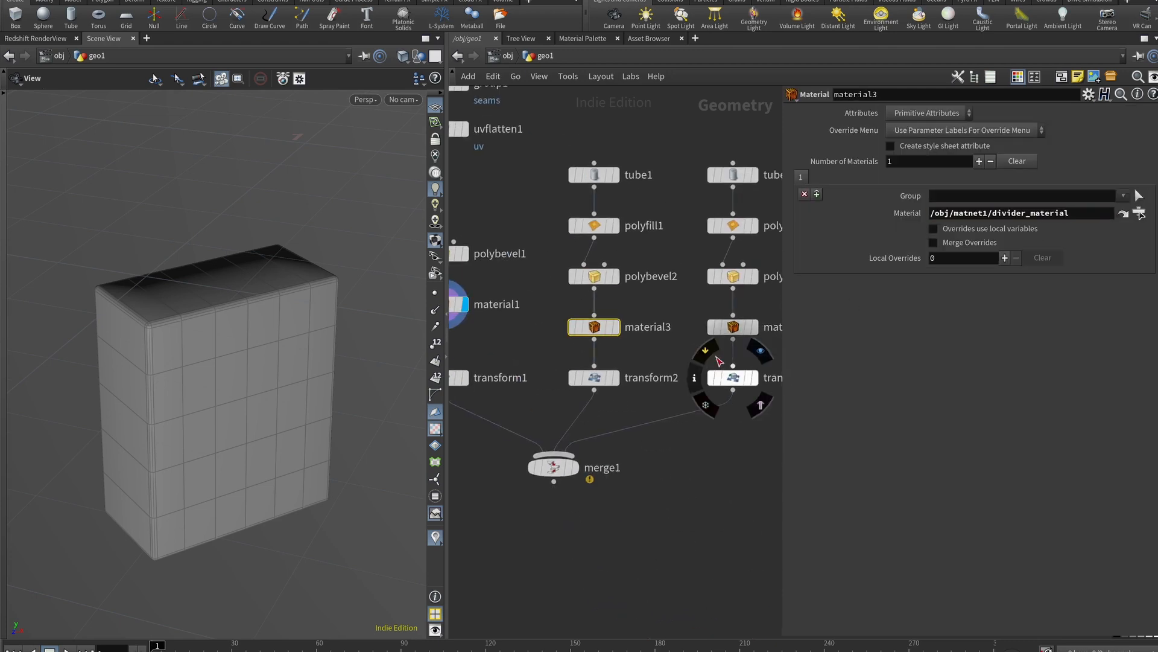
pyautogui.click(733, 327)
pyautogui.moveTo(473, 430); pyautogui.dragTo(589, 473, button='middle')
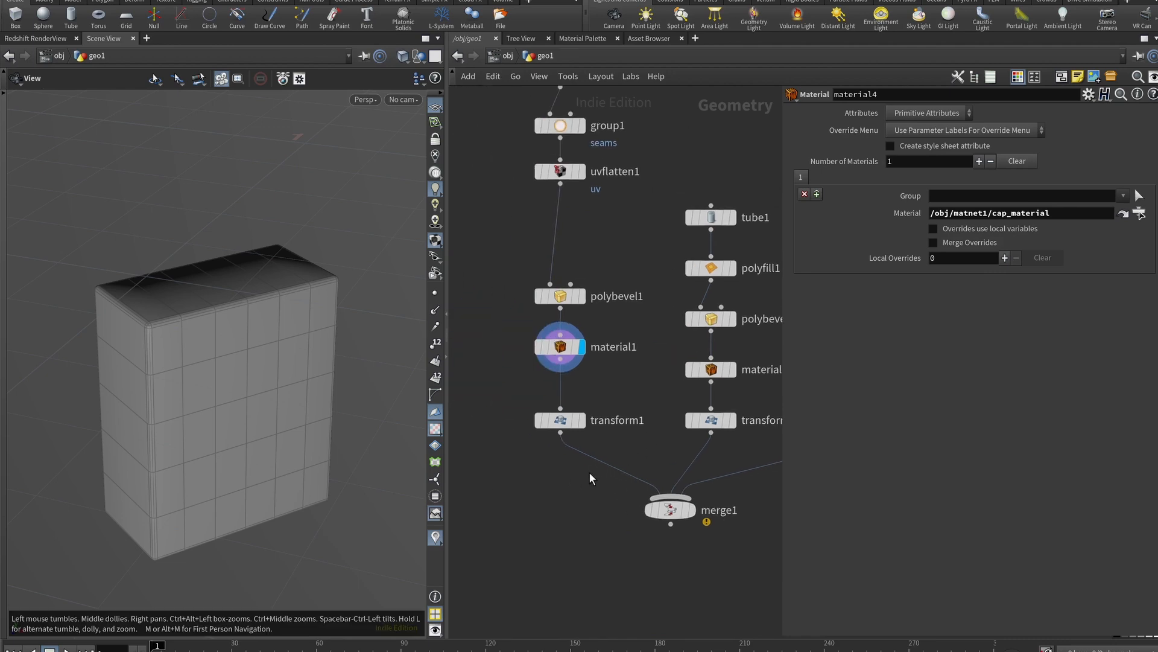
pyautogui.click(582, 422)
pyautogui.click(560, 420)
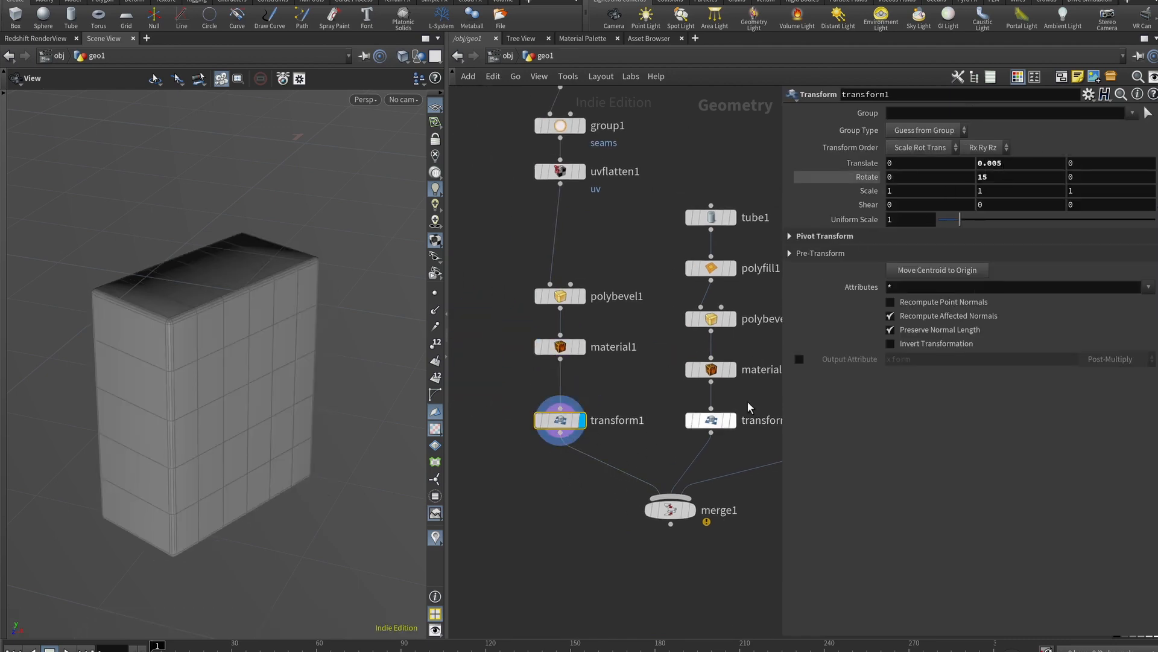
# Display tube1, the 0.01-high 64-column tube, and recentre the view
pyautogui.moveTo(716, 231); pyautogui.dragTo(570, 242, button='middle')
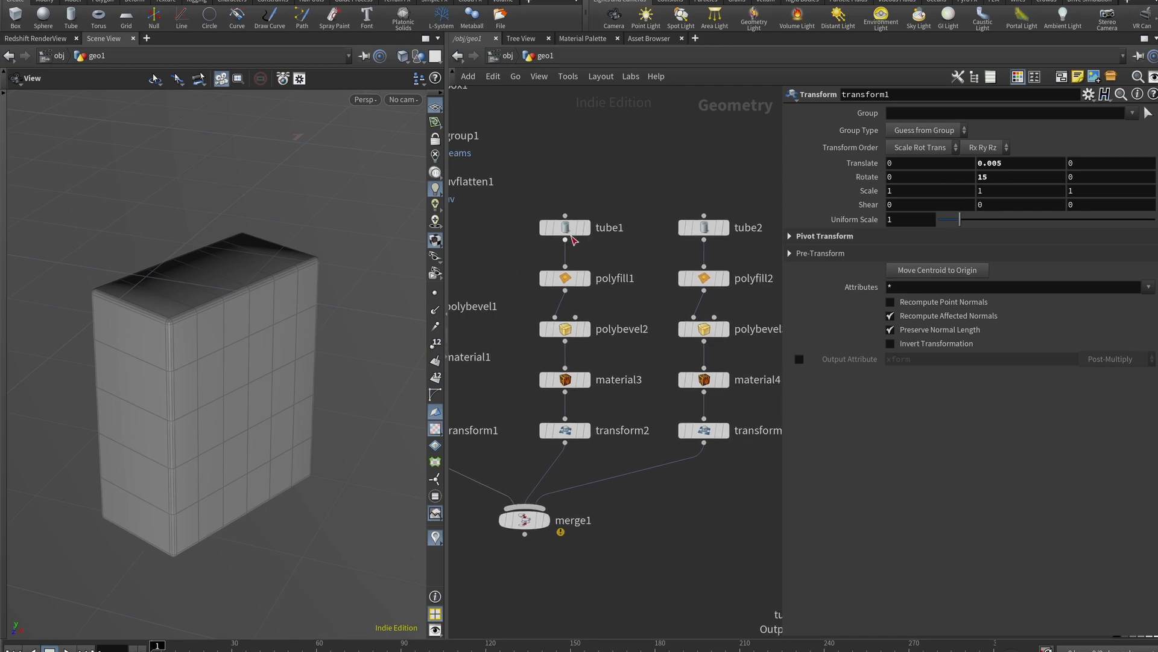
pyautogui.click(587, 227)
pyautogui.hotkey('space', 'h')
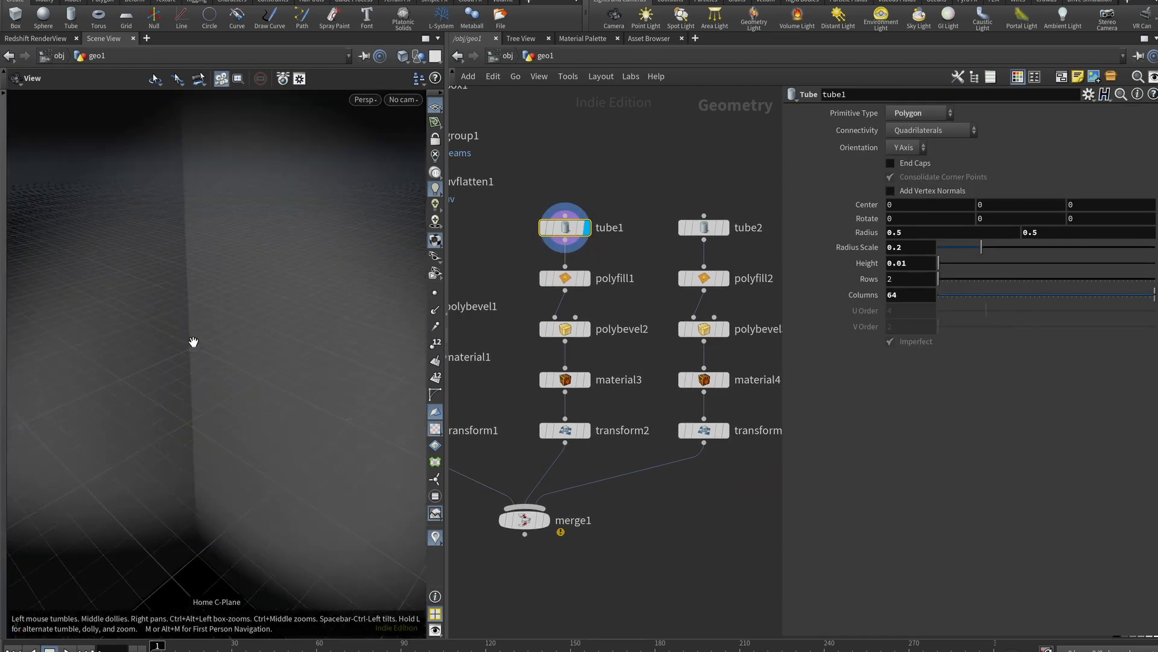
# Display polyfill1, check its surface offset and tangent strength, and keep Quadrilateral Grid fill
pyautogui.click(565, 281)
pyautogui.click(586, 278)
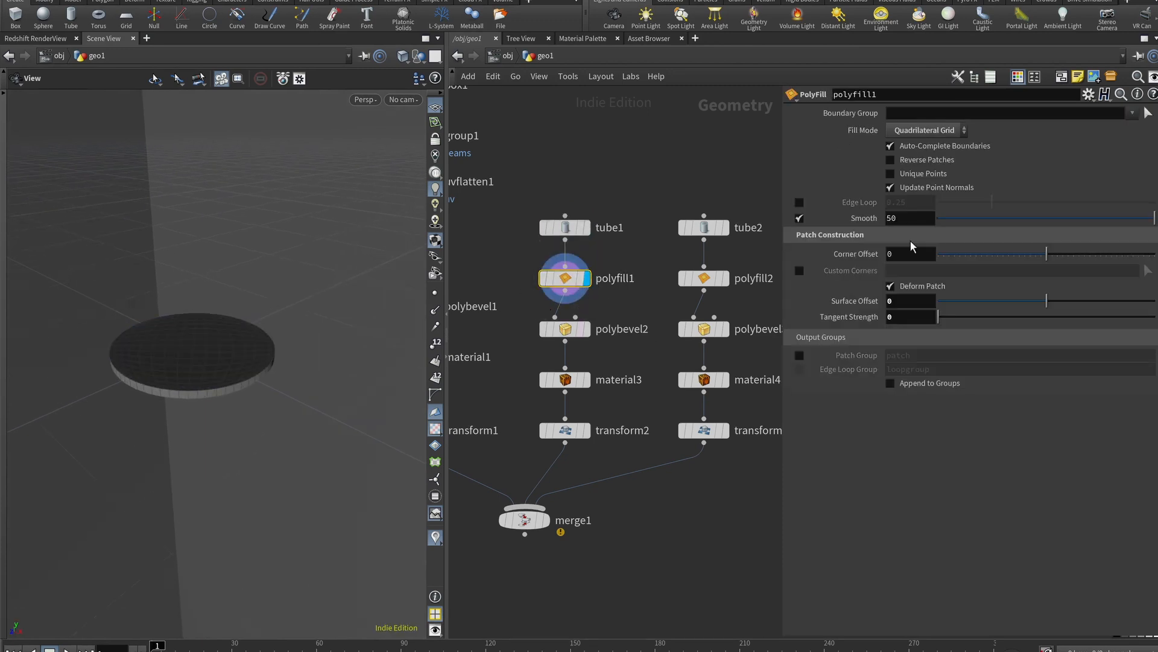
pyautogui.click(900, 304)
pyautogui.click(899, 316)
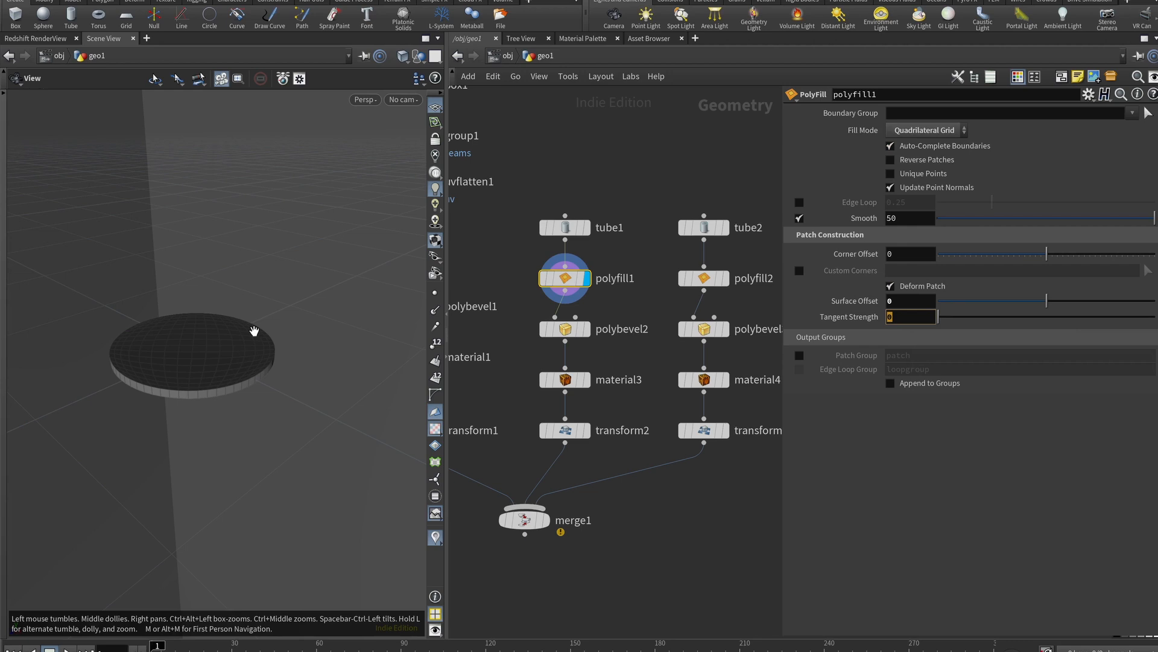
pyautogui.click(925, 130)
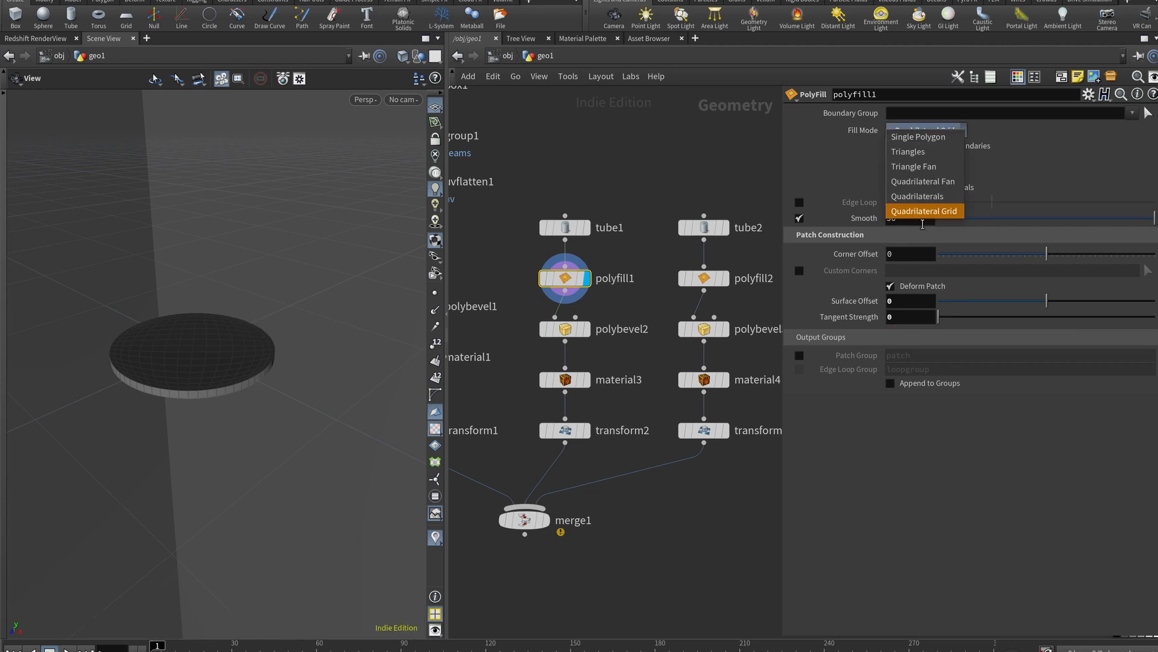
pyautogui.click(924, 211)
pyautogui.moveTo(205, 339)
pyautogui.mouseDown()
pyautogui.moveTo(161, 408)
pyautogui.moveTo(305, 283)
pyautogui.moveTo(217, 285)
pyautogui.moveTo(203, 324)
pyautogui.mouseUp()
pyautogui.scroll(4, 218, 284)
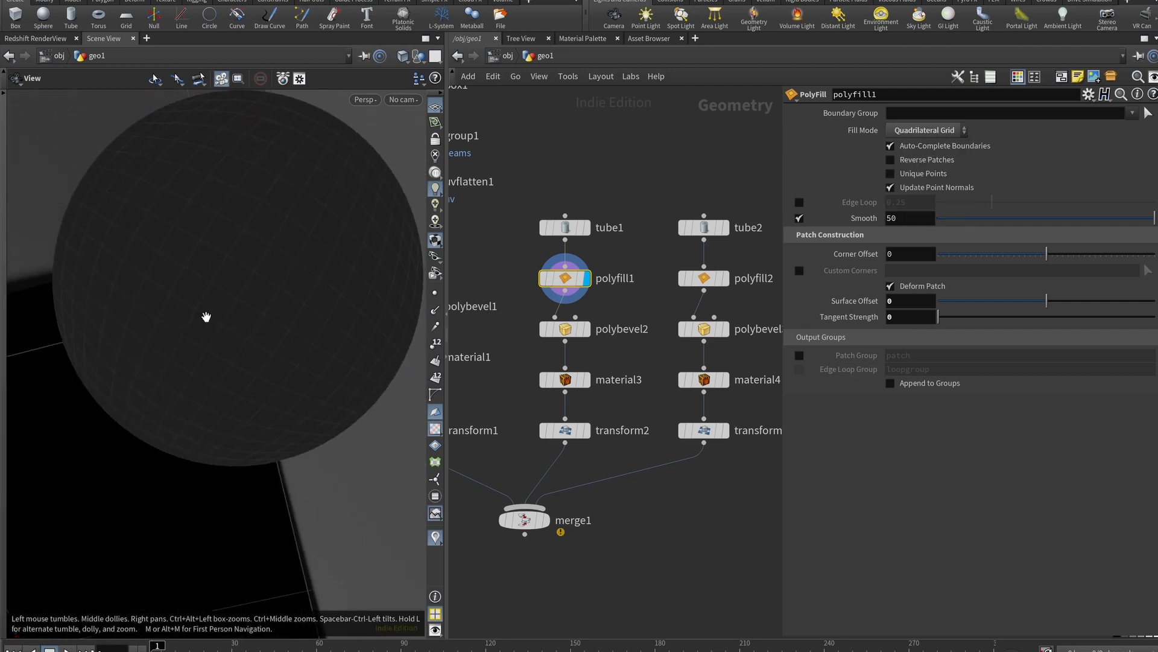
pyautogui.scroll(-5, 203, 324)
pyautogui.scroll(6, 241, 284)
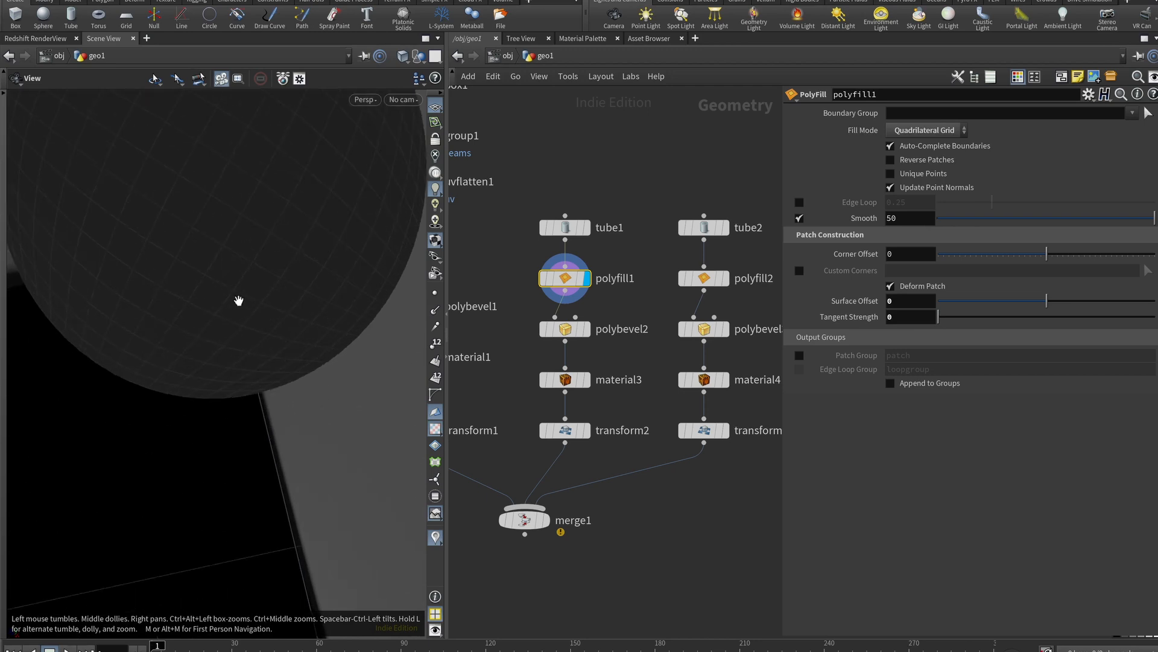
pyautogui.moveTo(237, 289); pyautogui.dragTo(245, 204)
pyautogui.scroll(-4, 275, 261)
pyautogui.moveTo(277, 261); pyautogui.dragTo(248, 269, button='right')
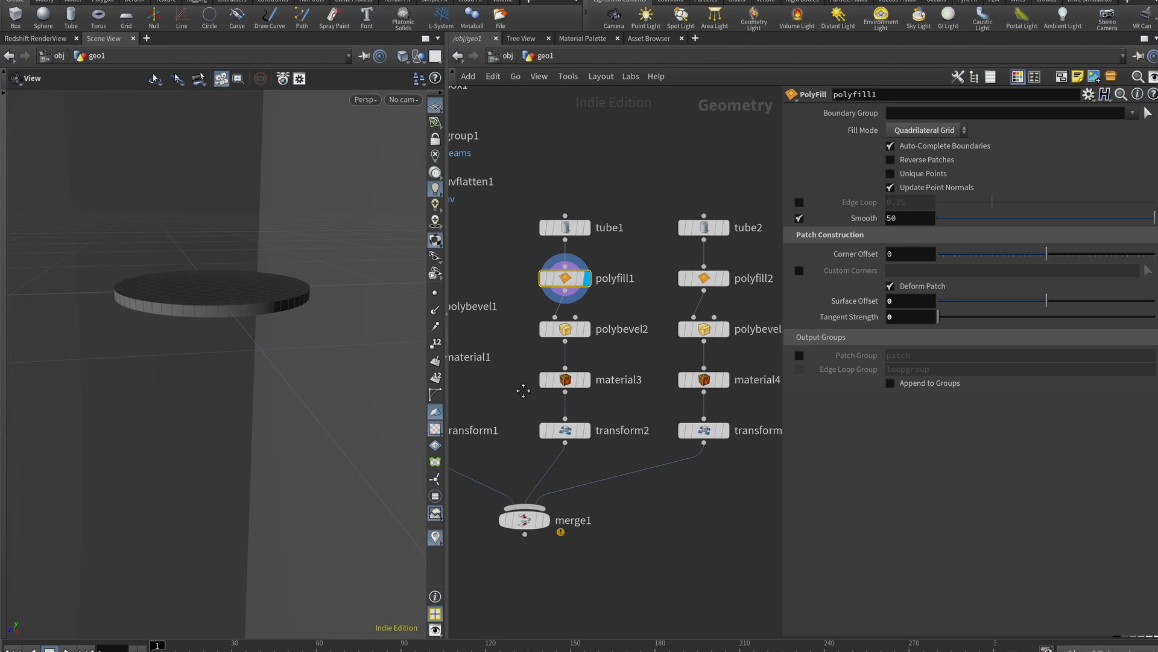
# Display polybevel2, showing the disc's edges rounded at 0.002 distance with 4 divisions
pyautogui.moveTo(523, 391); pyautogui.dragTo(633, 406, button='middle')
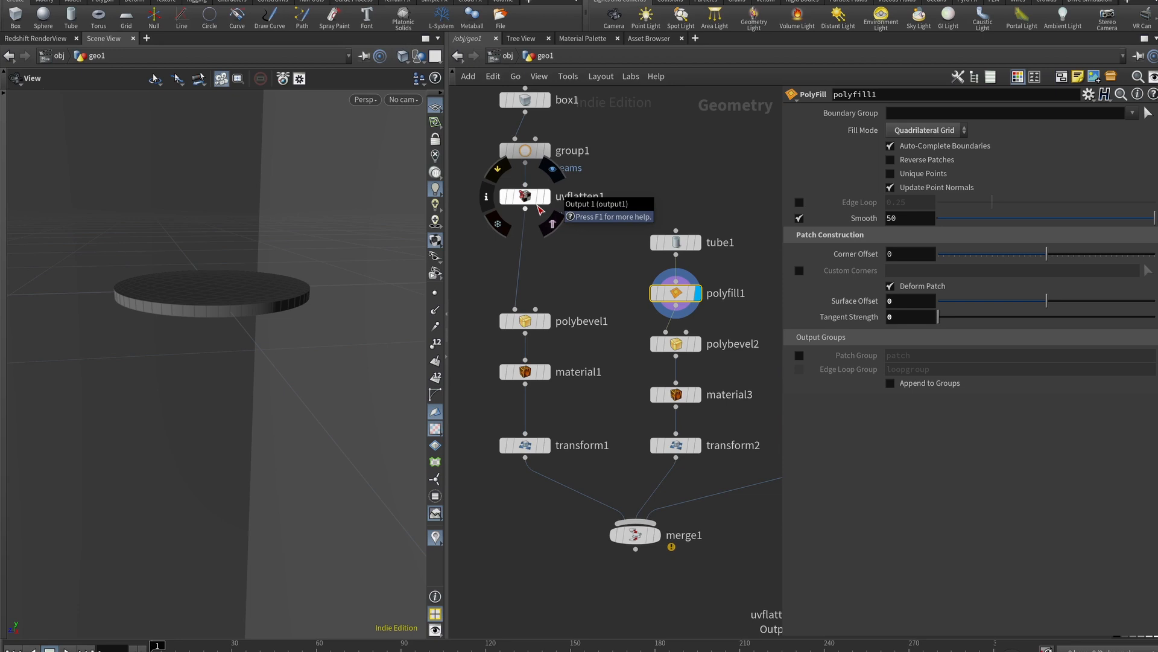
pyautogui.moveTo(613, 316); pyautogui.dragTo(488, 320, button='middle')
pyautogui.moveTo(231, 299); pyautogui.dragTo(236, 323)
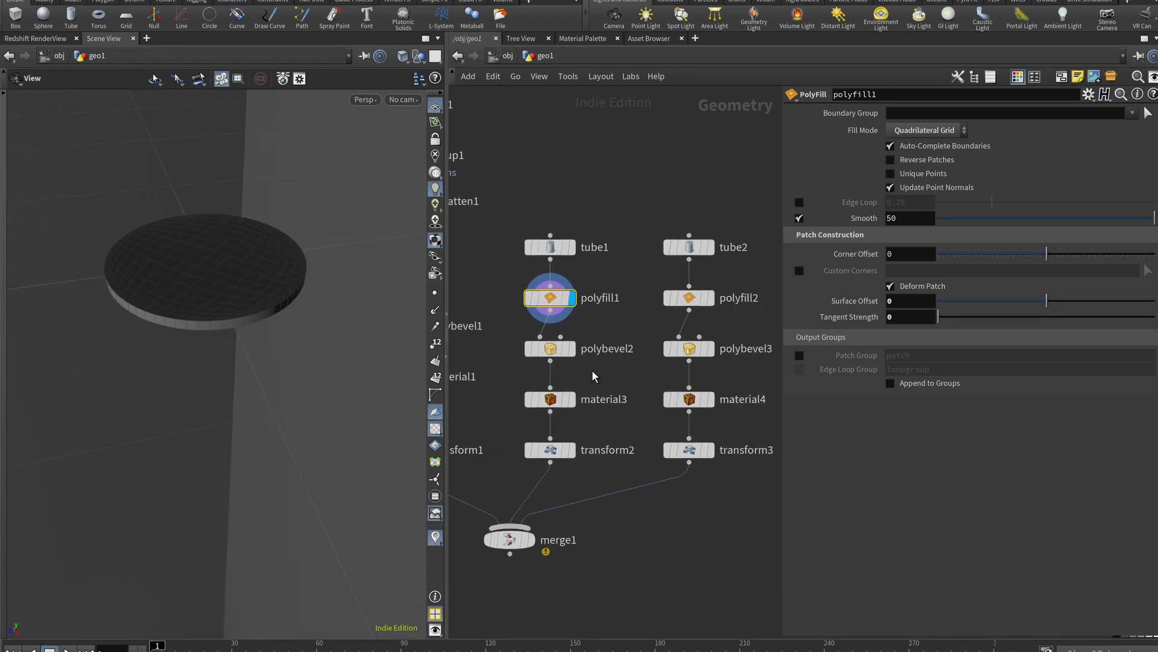
pyautogui.click(553, 359)
pyautogui.scroll(5, 168, 297)
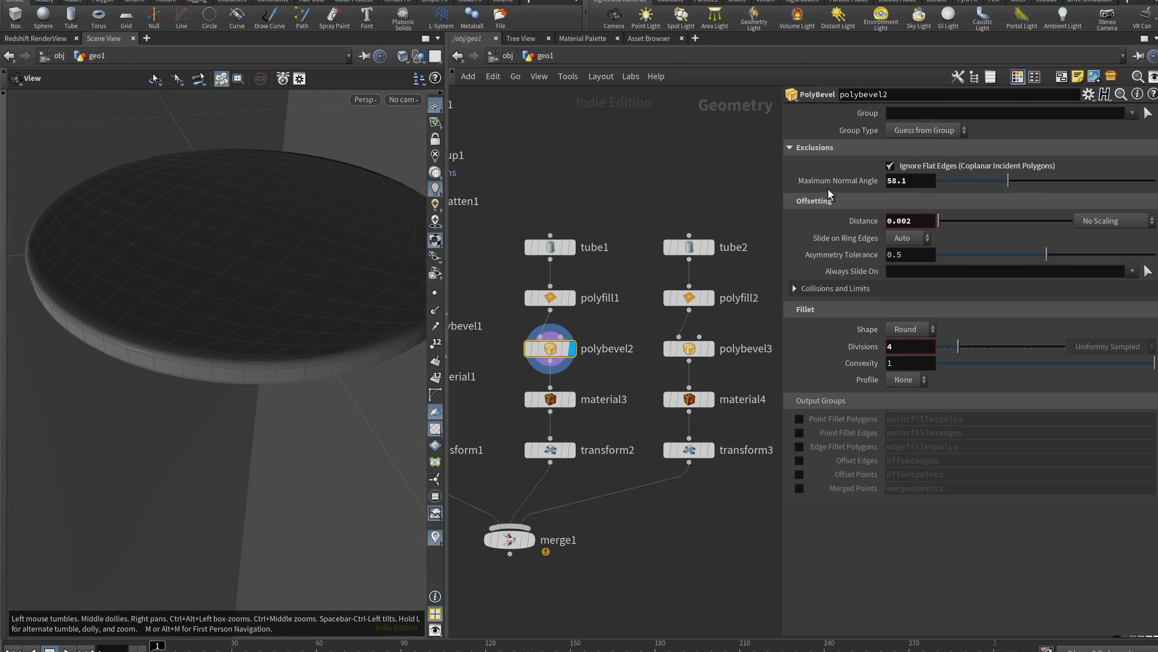
# Raise polybevel2's Maximum Normal Angle from 4.2 to 54.2, then orbit to check the disc's rounded rim
pyautogui.click(923, 181)
pyautogui.press('BackSpace')
pyautogui.write('3')
pyautogui.scroll(-6, 925, 180)
pyautogui.moveTo(964, 181)
pyautogui.mouseDown()
pyautogui.moveTo(1130, 189)
pyautogui.moveTo(918, 175)
pyautogui.moveTo(944, 181)
pyautogui.mouseUp()
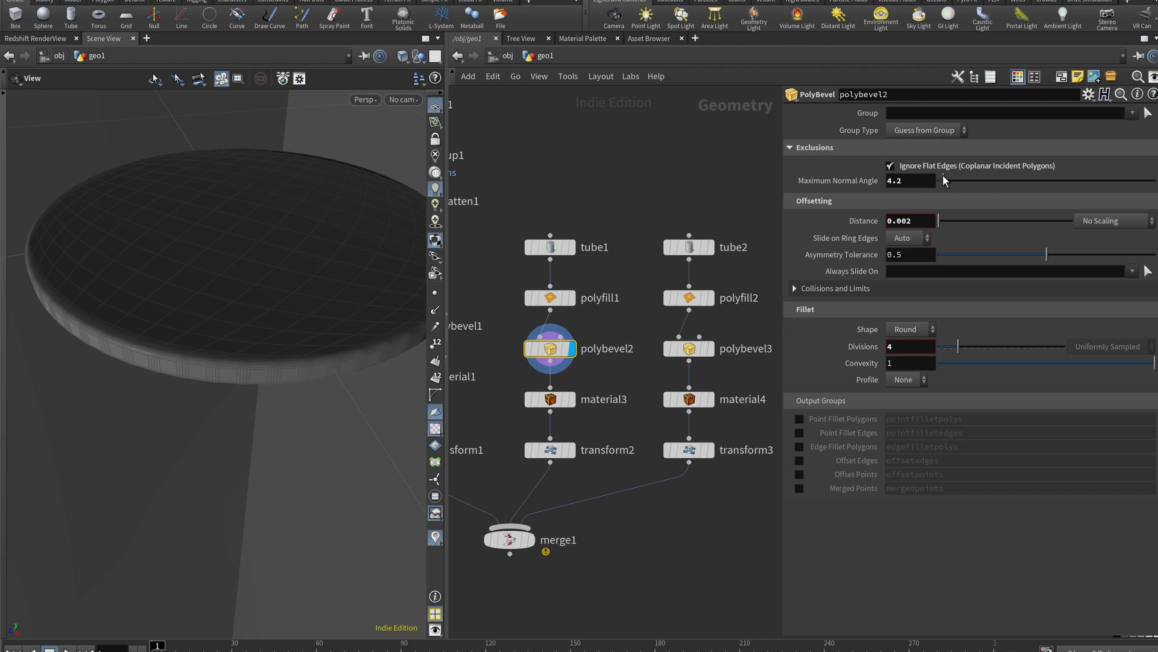
pyautogui.moveTo(944, 179); pyautogui.dragTo(1004, 183)
pyautogui.scroll(5, 266, 377)
pyautogui.moveTo(252, 348)
pyautogui.mouseDown()
pyautogui.moveTo(266, 256)
pyautogui.moveTo(287, 279)
pyautogui.moveTo(218, 326)
pyautogui.moveTo(238, 311)
pyautogui.moveTo(264, 365)
pyautogui.mouseUp()
pyautogui.scroll(-5, 292, 317)
pyautogui.moveTo(294, 316); pyautogui.dragTo(269, 377)
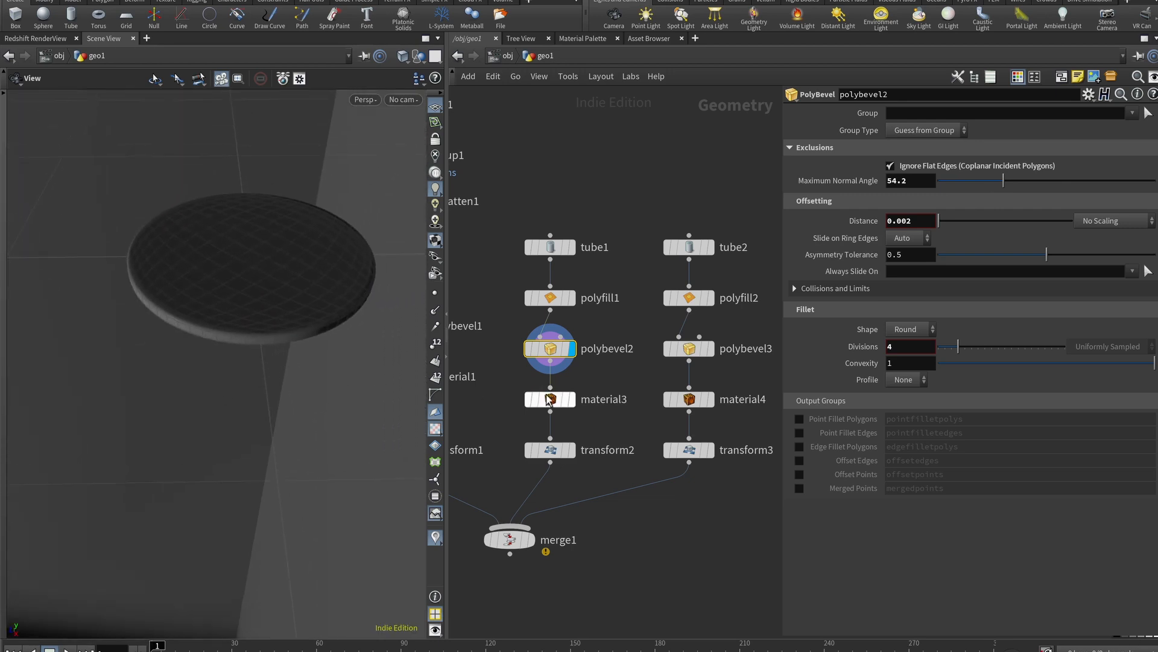
# Display transform2 and then the merged bottle, viewing it from a higher angle
pyautogui.click(572, 454)
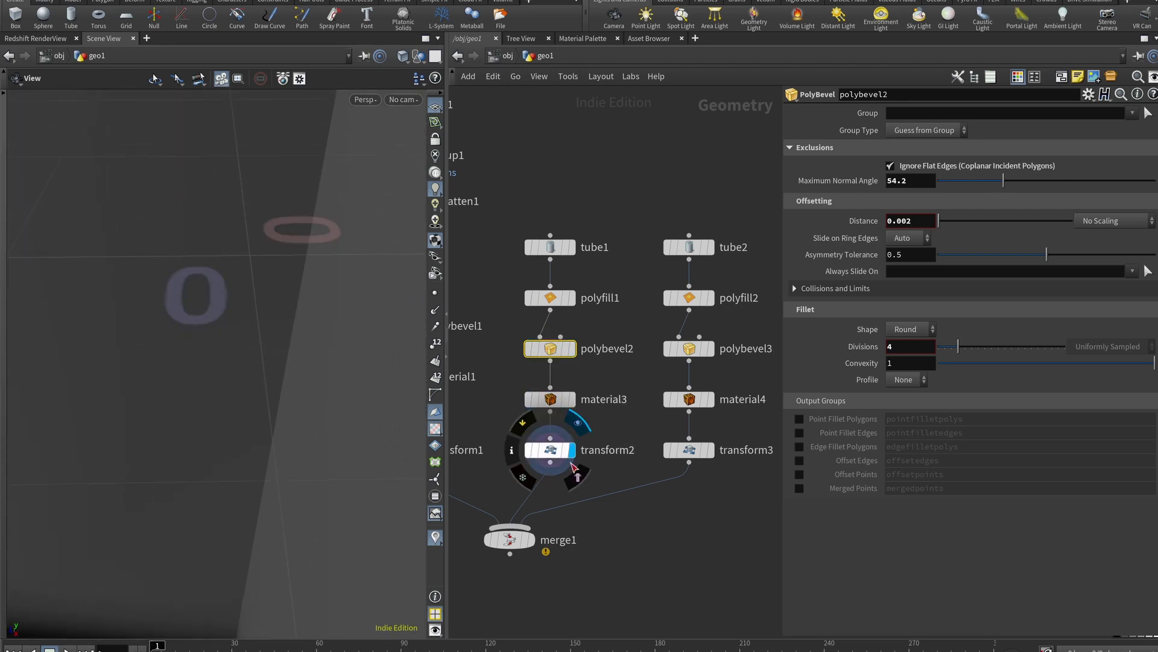
pyautogui.hotkey('space', 'h')
pyautogui.click(531, 539)
pyautogui.scroll(10, 227, 328)
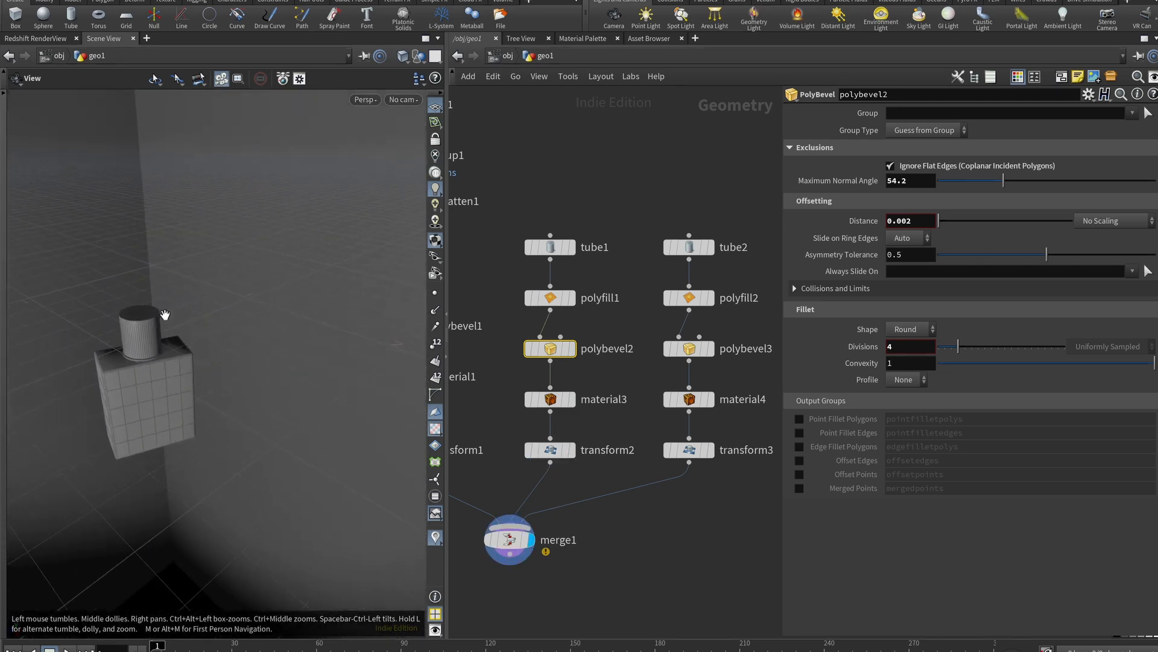
pyautogui.scroll(3, 161, 341)
pyautogui.moveTo(161, 342); pyautogui.dragTo(157, 393)
pyautogui.scroll(3, 157, 394)
# Inspect the cap's polybevel3, material4 and transform3 outputs, then redisplay merge1 and return to /obj
pyautogui.click(710, 349)
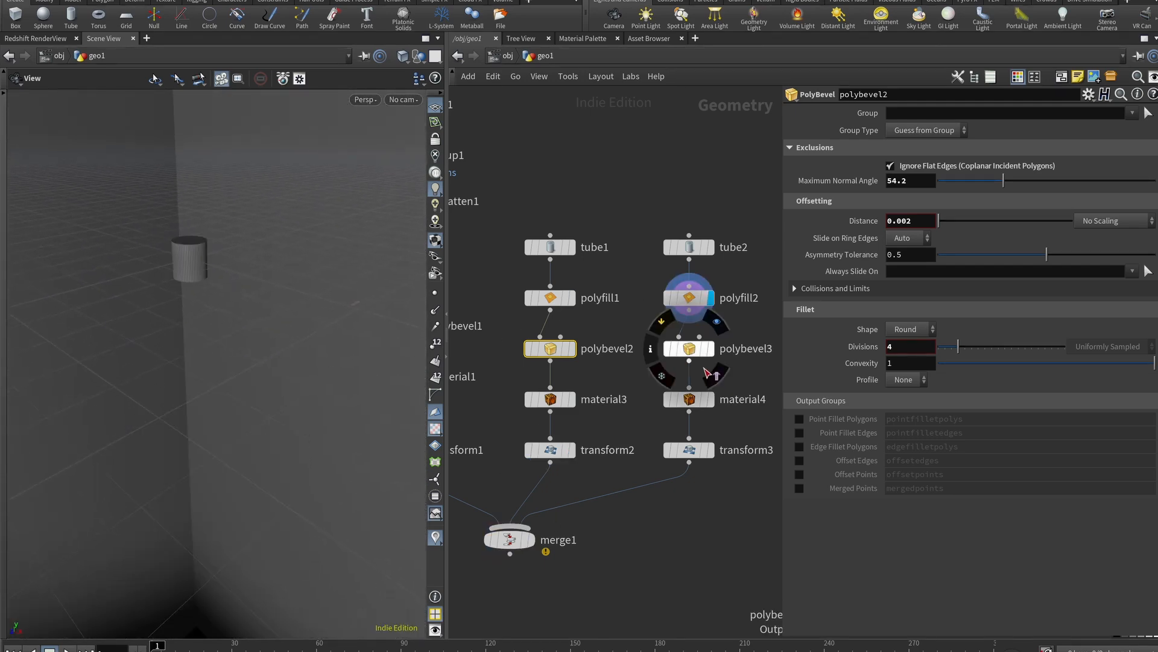
pyautogui.click(710, 399)
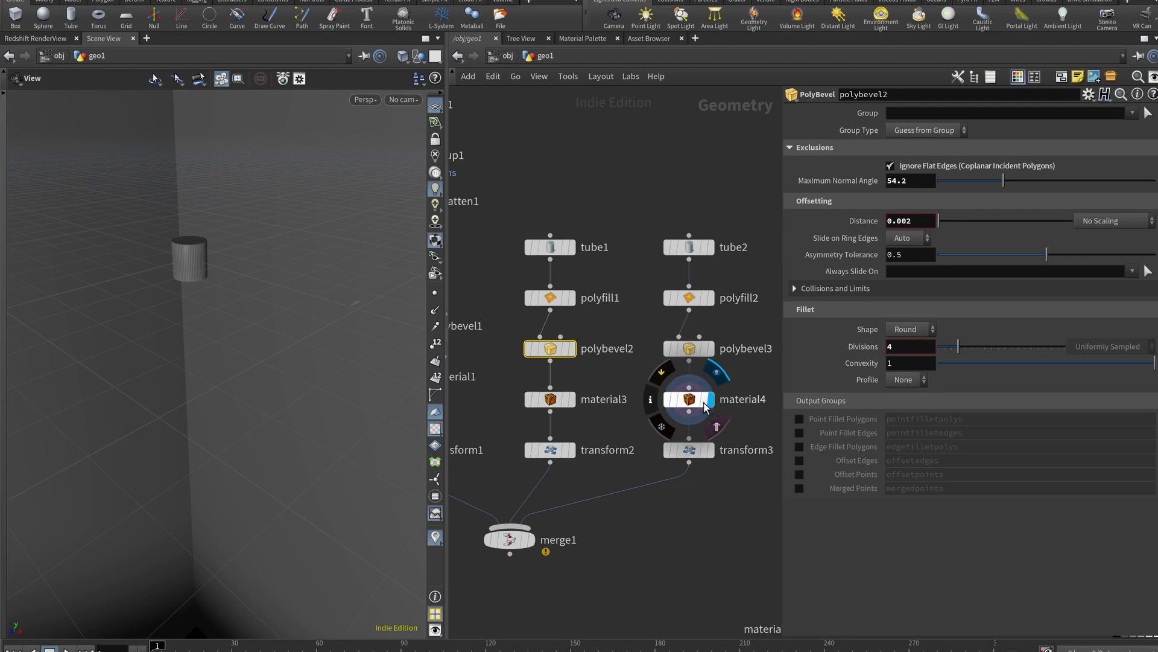
pyautogui.click(688, 398)
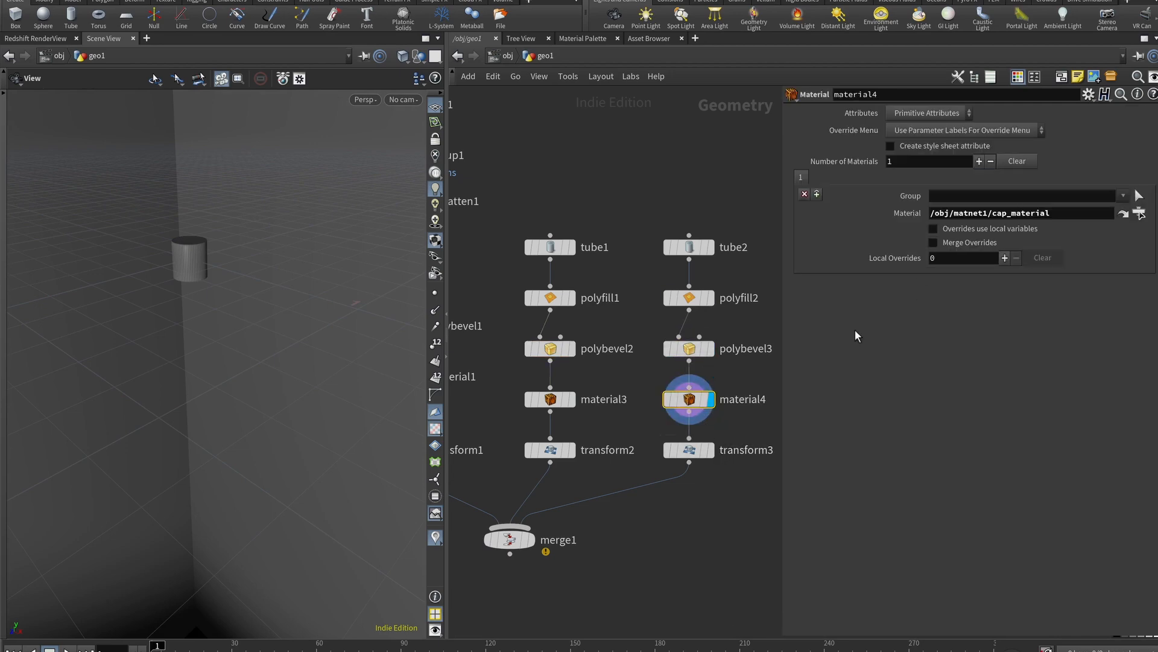
pyautogui.click(711, 450)
pyautogui.click(536, 540)
pyautogui.moveTo(315, 439); pyautogui.dragTo(227, 380)
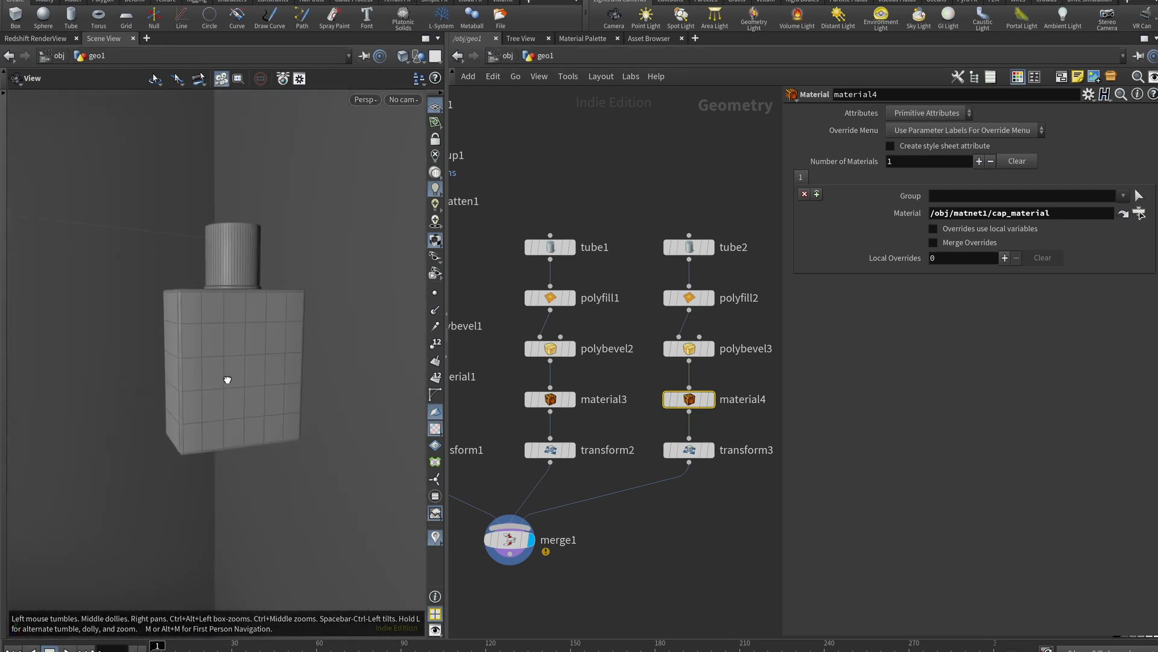
pyautogui.scroll(3, 258, 295)
pyautogui.press('u')
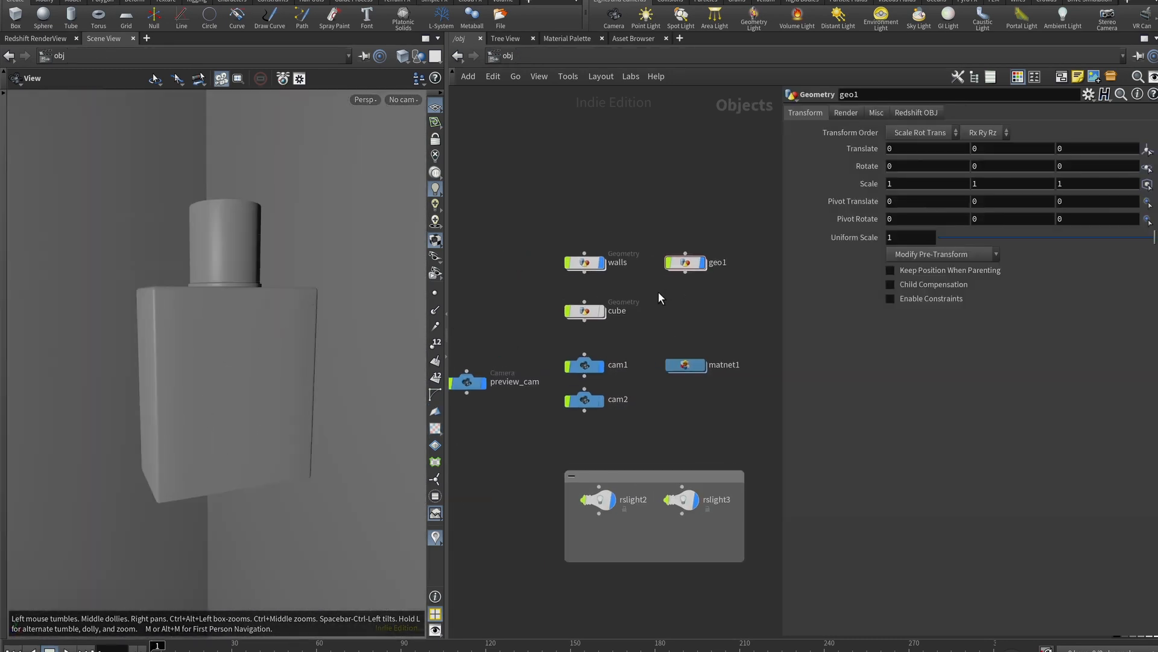
# Show the cube pedestal under the bottle and start a progressive Redshift render in RenderView
pyautogui.click(604, 310)
pyautogui.moveTo(237, 354); pyautogui.dragTo(227, 292)
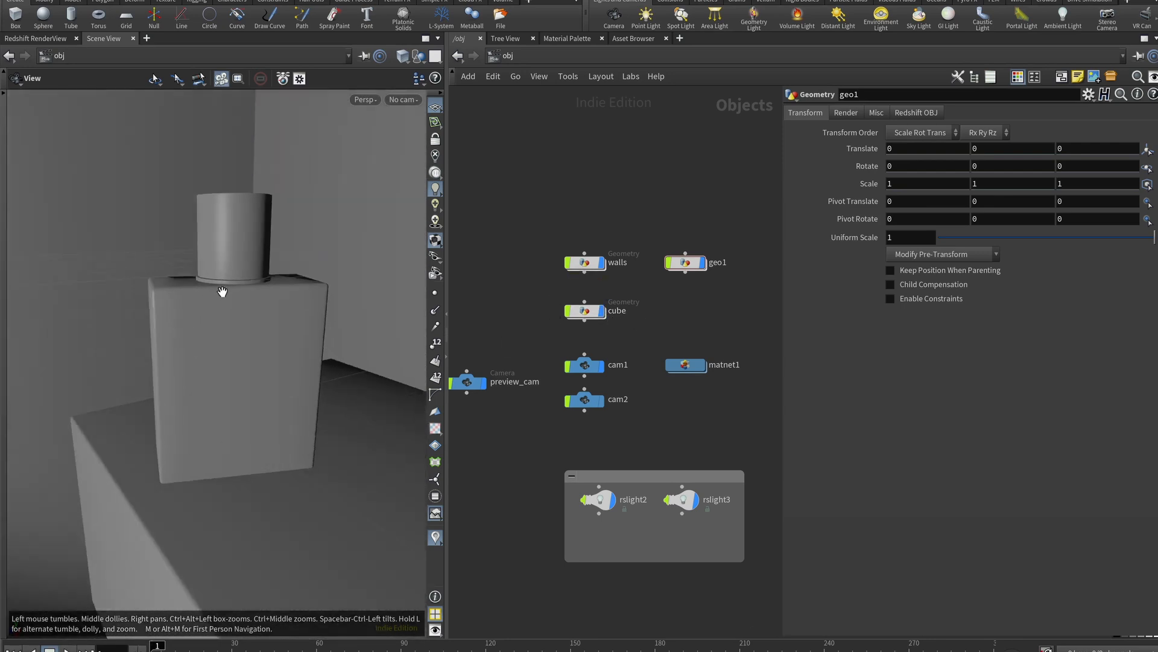
pyautogui.moveTo(499, 417); pyautogui.dragTo(516, 363, button='middle')
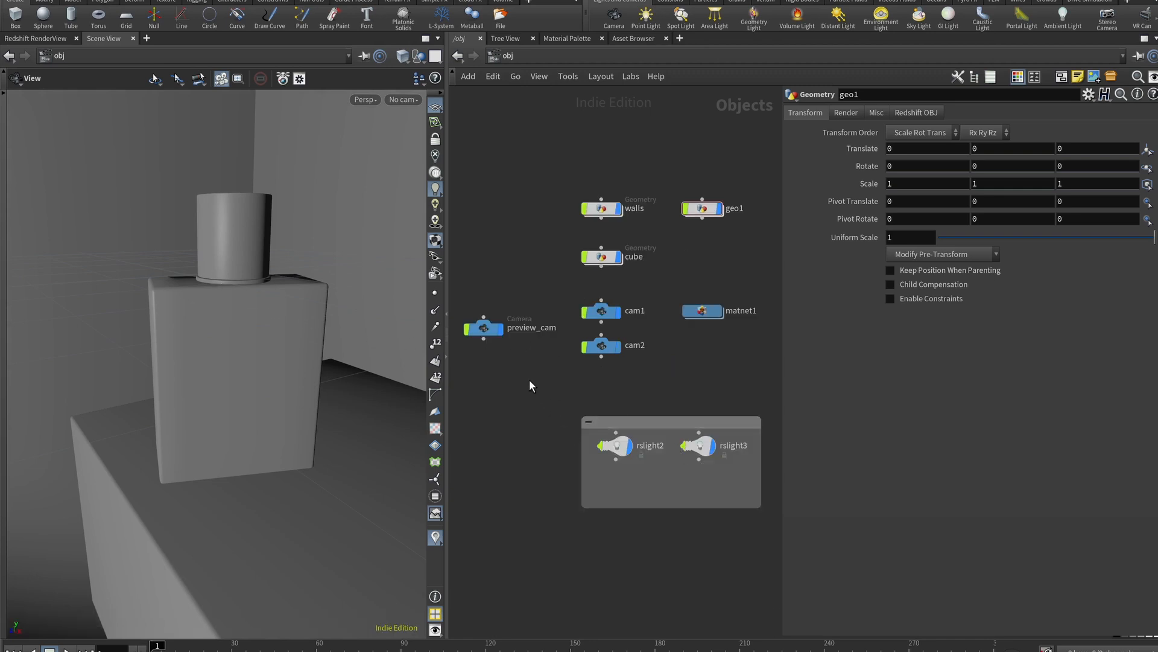
pyautogui.click(48, 38)
pyautogui.click(34, 75)
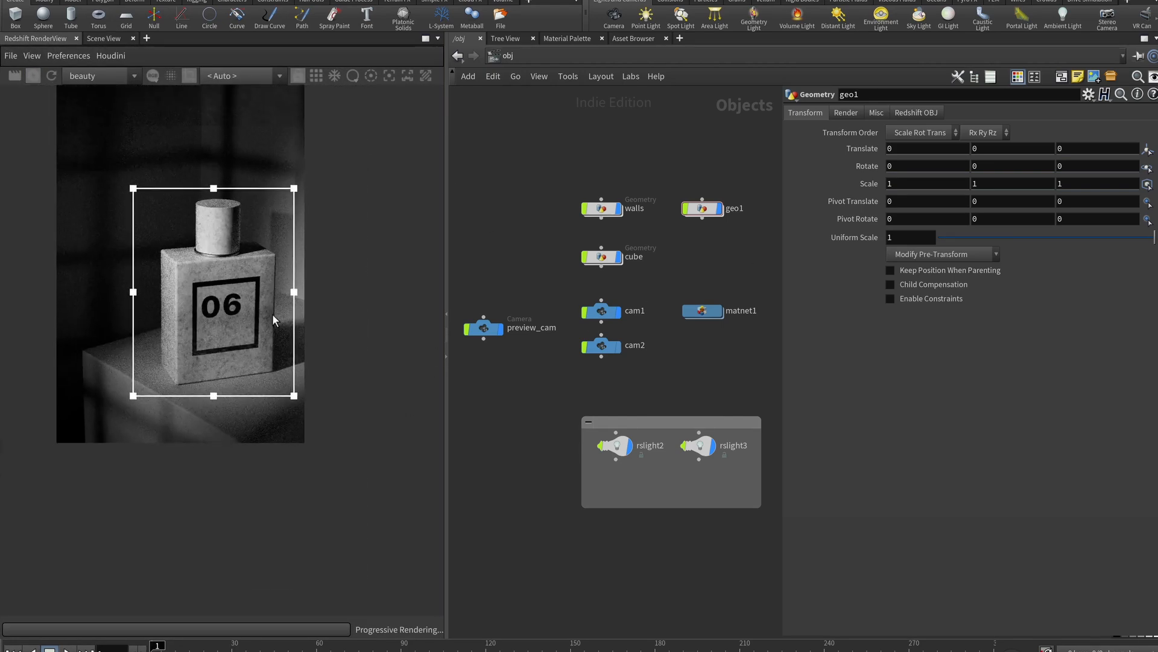
# Render the full frame instead of the crop region, then select rslight3 to see its spot settings
pyautogui.scroll(1, 272, 320)
pyautogui.moveTo(266, 321); pyautogui.dragTo(254, 357, button='middle')
pyautogui.scroll(-3, 255, 352)
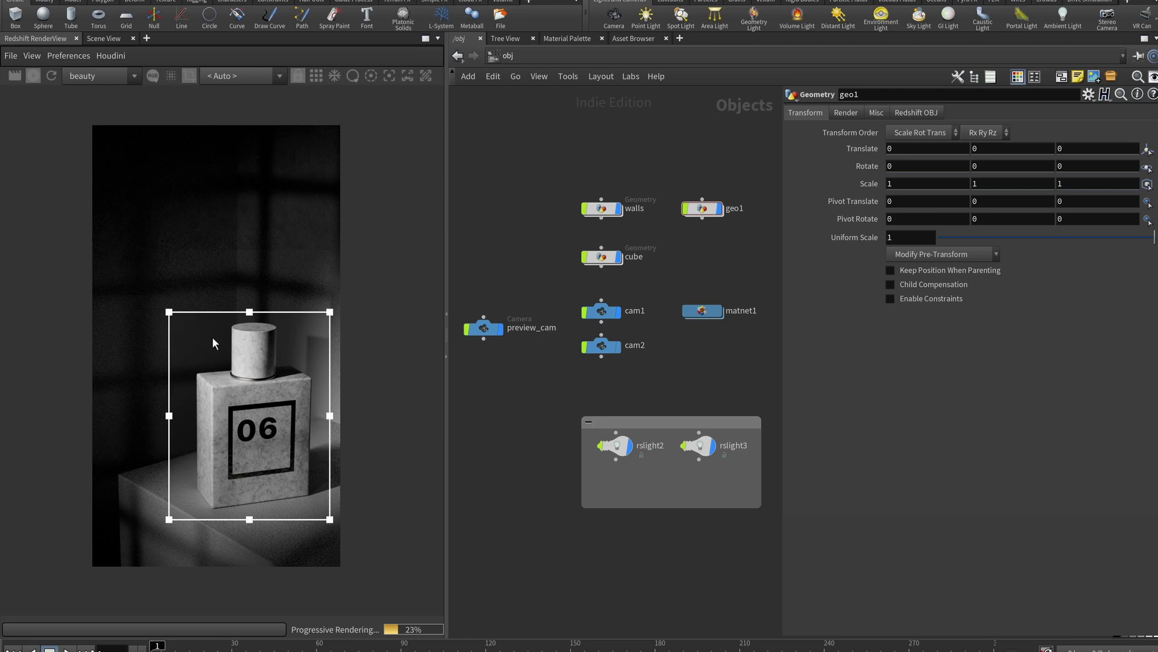
pyautogui.click(189, 76)
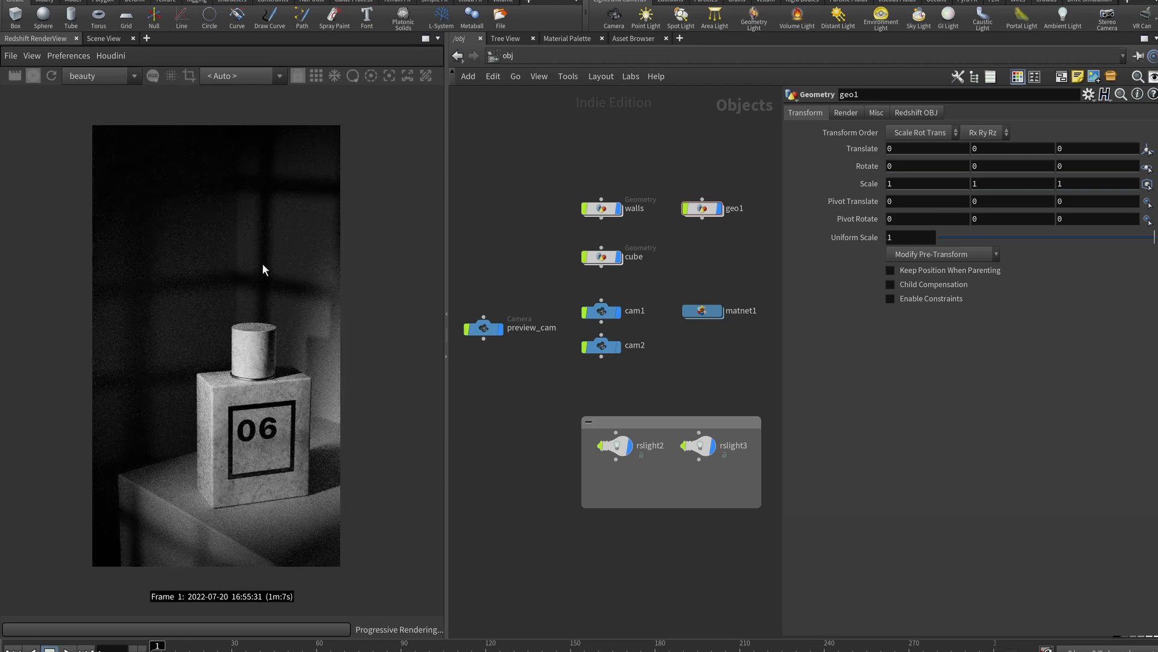
pyautogui.click(697, 445)
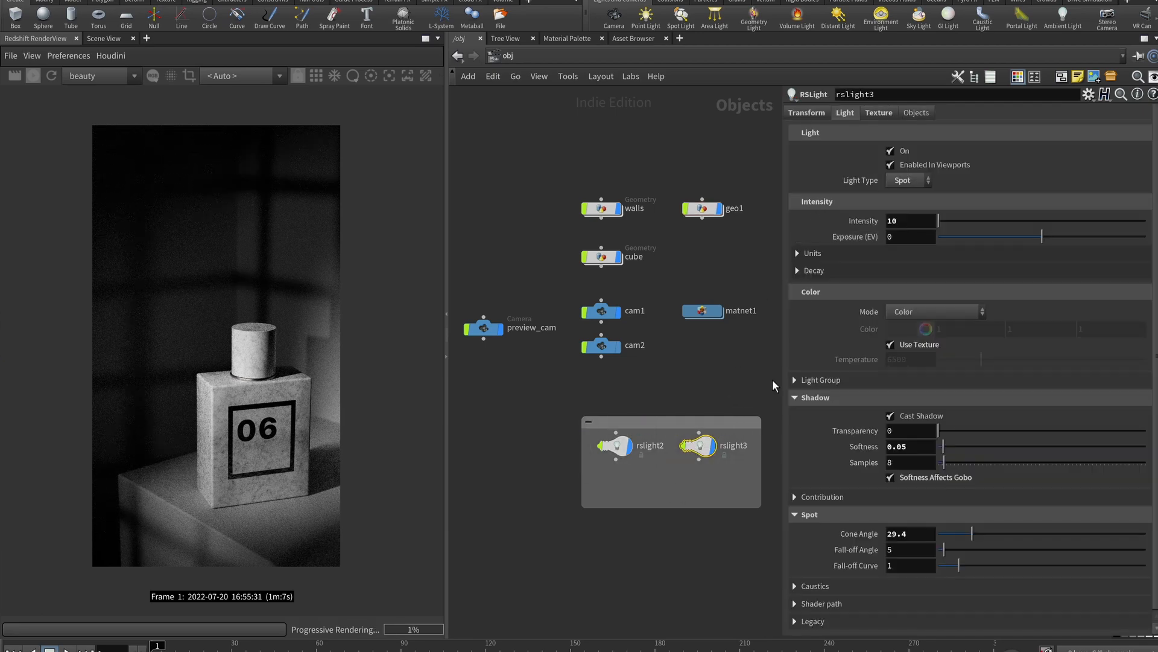
# Turn off rslight2 and inspect rslight3's spot light gobo texture file settings
pyautogui.click(627, 449)
pyautogui.click(890, 151)
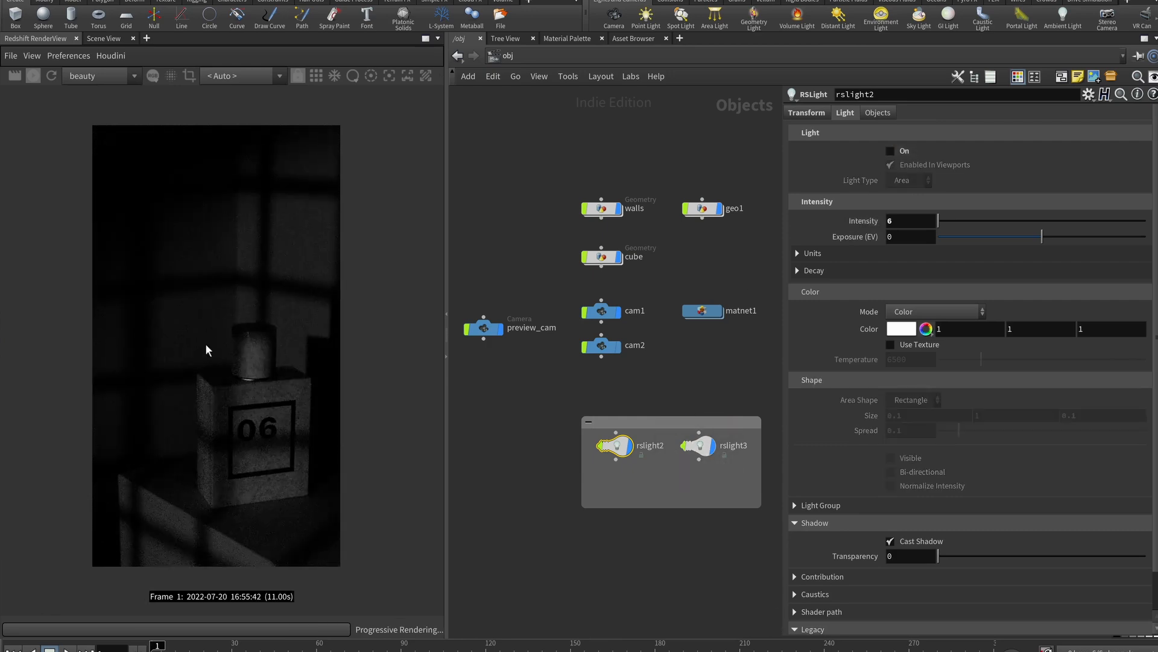
pyautogui.click(690, 449)
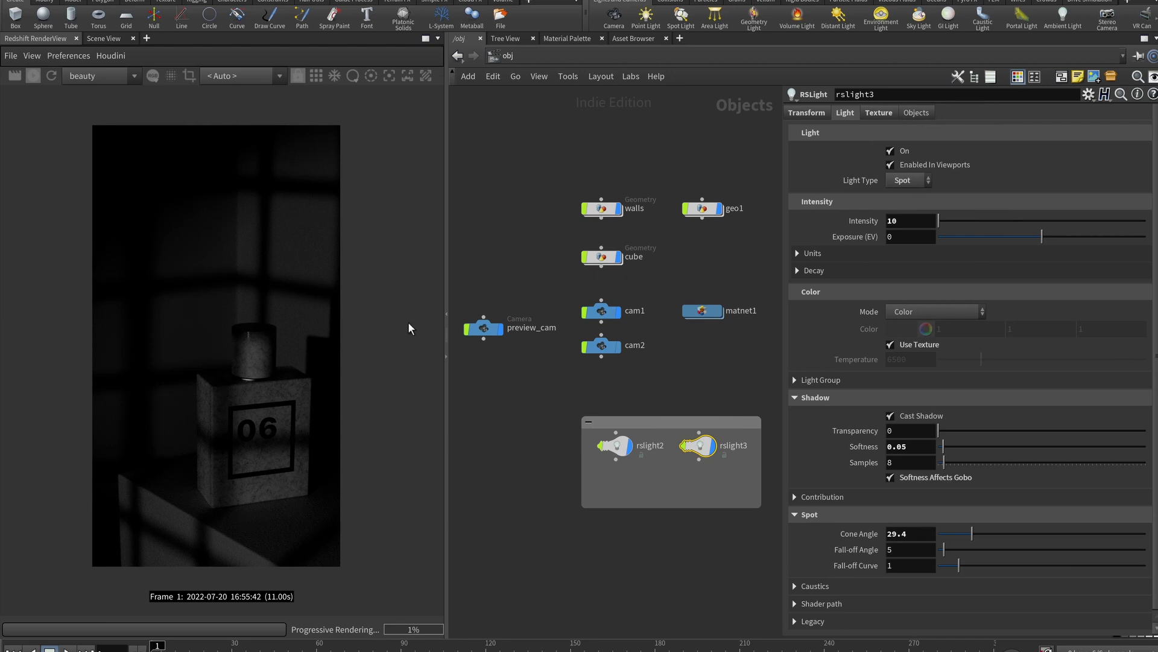
pyautogui.click(879, 113)
pyautogui.click(845, 113)
pyautogui.click(878, 115)
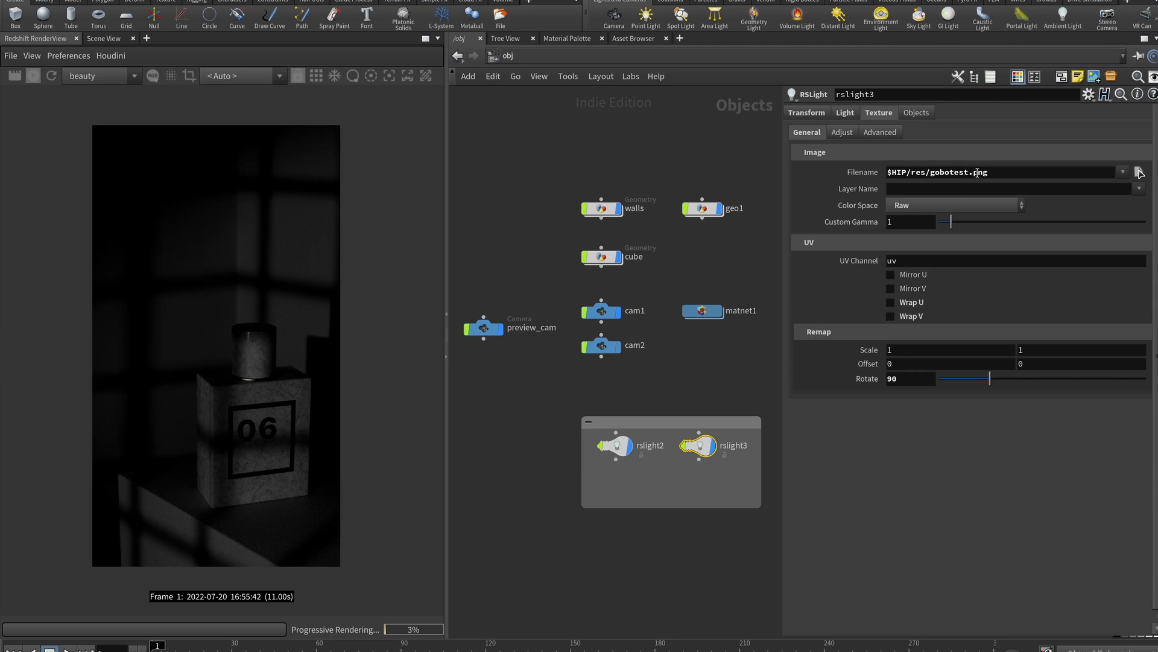
pyautogui.moveTo(991, 173); pyautogui.dragTo(846, 241)
pyautogui.click(798, 189)
pyautogui.click(845, 112)
# Switch rslight2 back on and turn on rslight3's spot light for window-frame gobo shadows
pyautogui.click(923, 226)
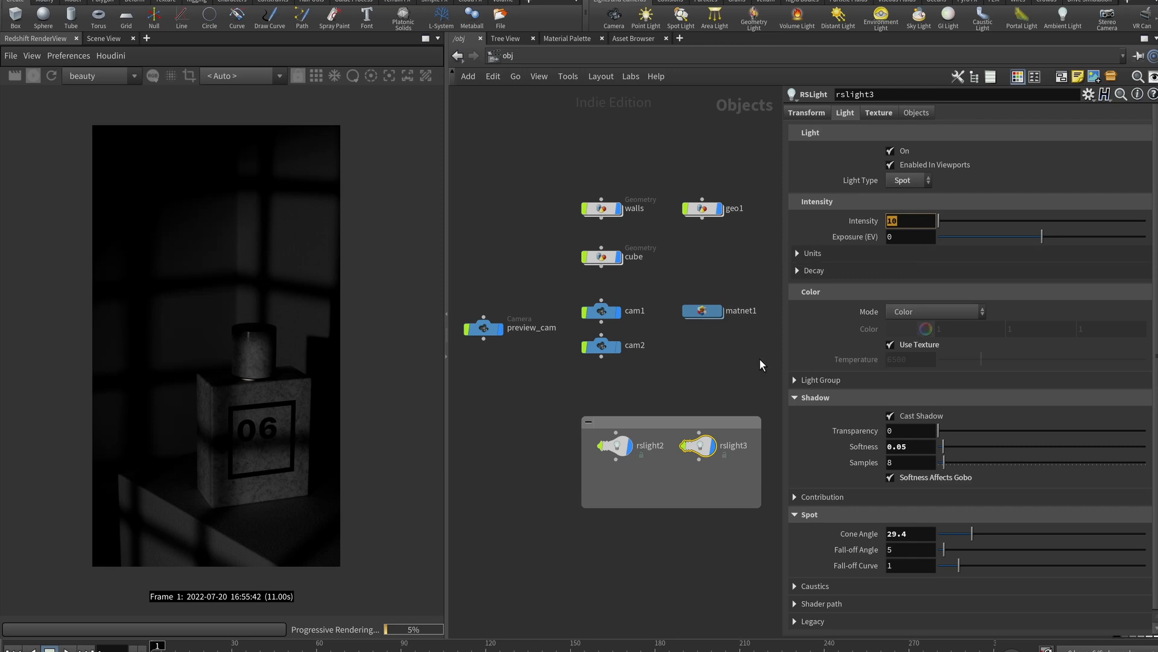
pyautogui.click(891, 151)
pyautogui.click(620, 452)
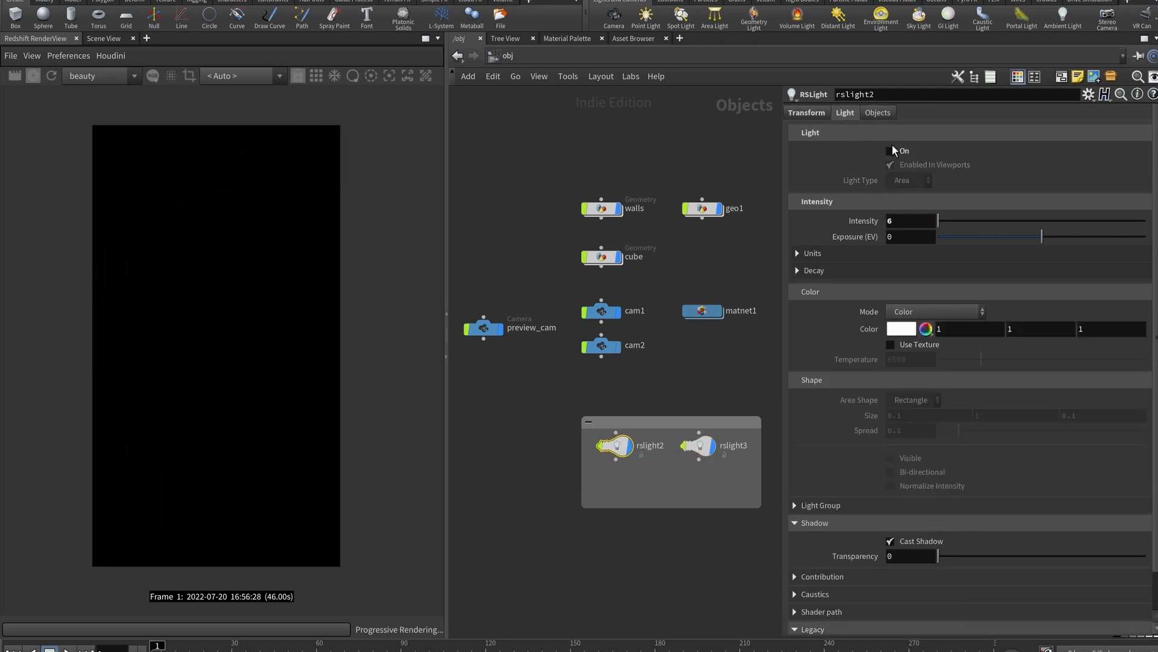
pyautogui.click(890, 151)
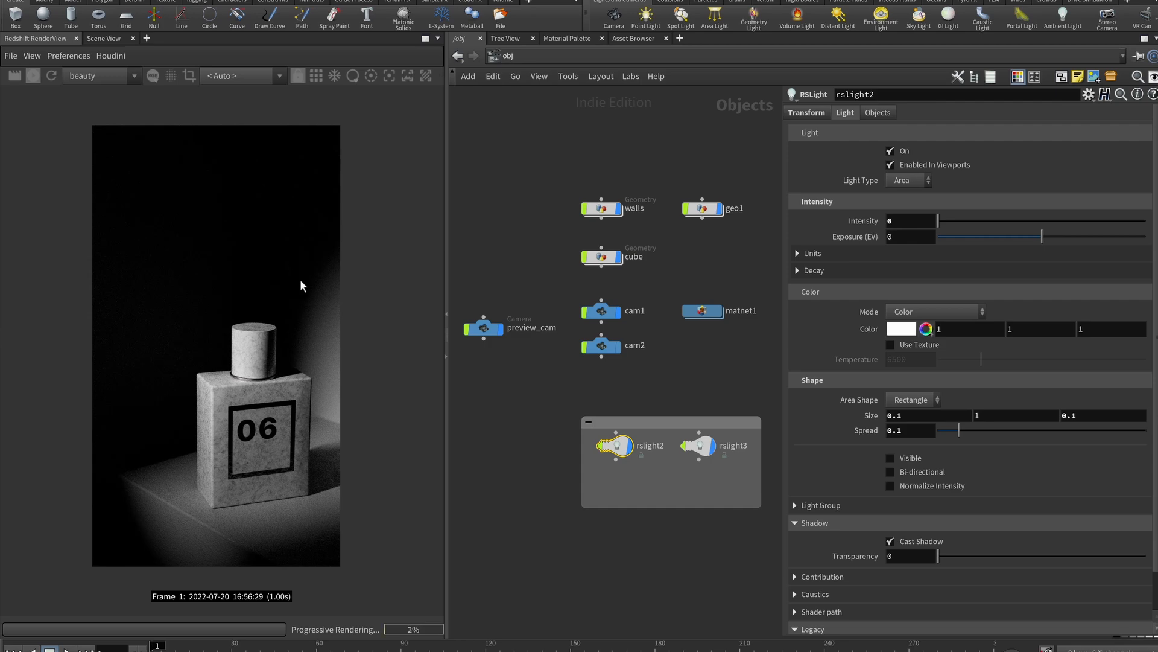
pyautogui.click(698, 445)
pyautogui.click(892, 152)
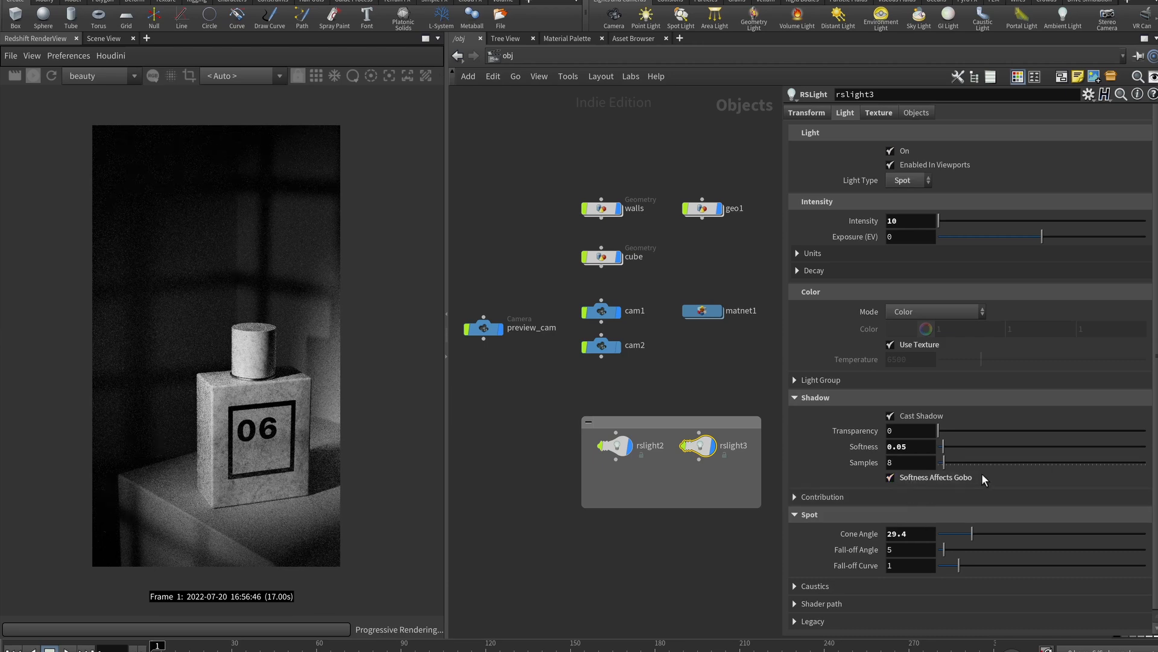
# Try rslight3's shadow softness at 0.1 and then 0.3
pyautogui.click(920, 446)
pyautogui.doubleClick(921, 444)
pyautogui.write('0.1')
pyautogui.press('Return')
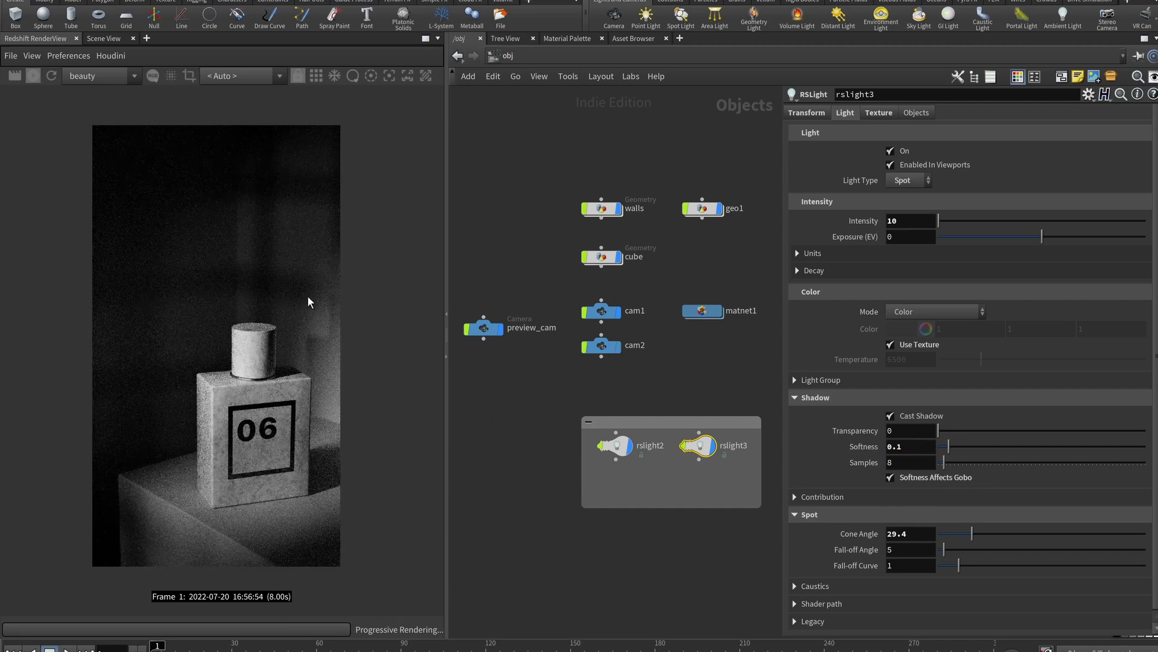
pyautogui.click(926, 447)
pyautogui.press('BackSpace')
pyautogui.write('3')
pyautogui.press('Return')
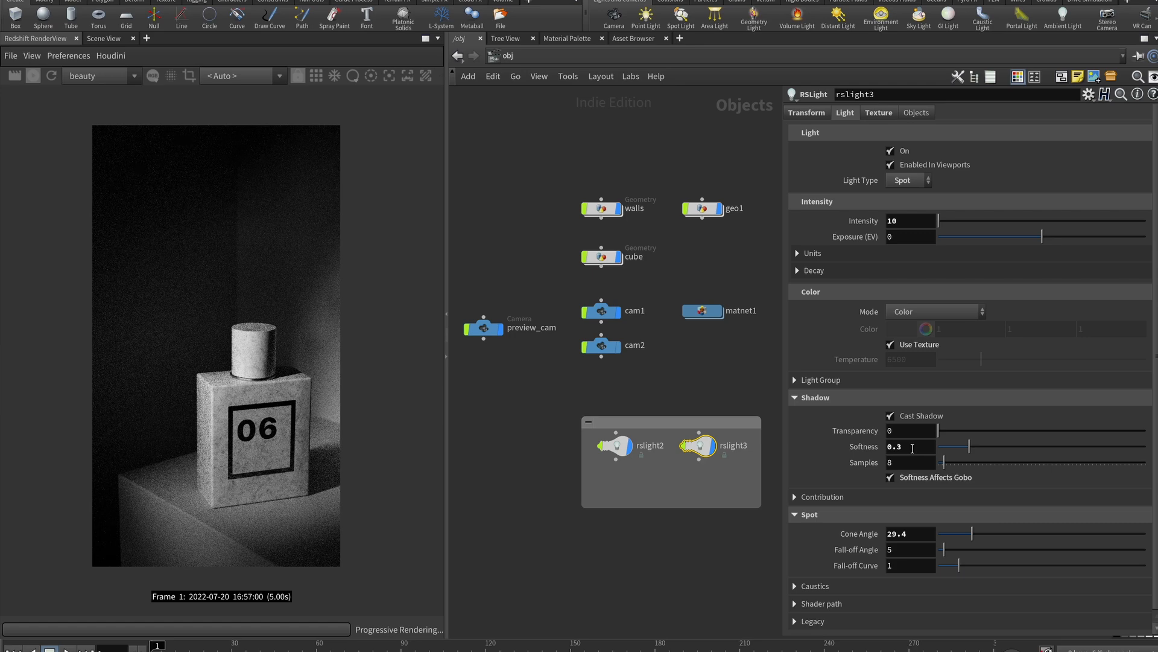
# Lower rslight3's shadow softness back to 0.1, then to 0.05
pyautogui.click(911, 448)
pyautogui.press('BackSpace')
pyautogui.write('1')
pyautogui.press('Return')
pyautogui.click(900, 452)
pyautogui.press('BackSpace')
pyautogui.write('05')
pyautogui.press('Return')
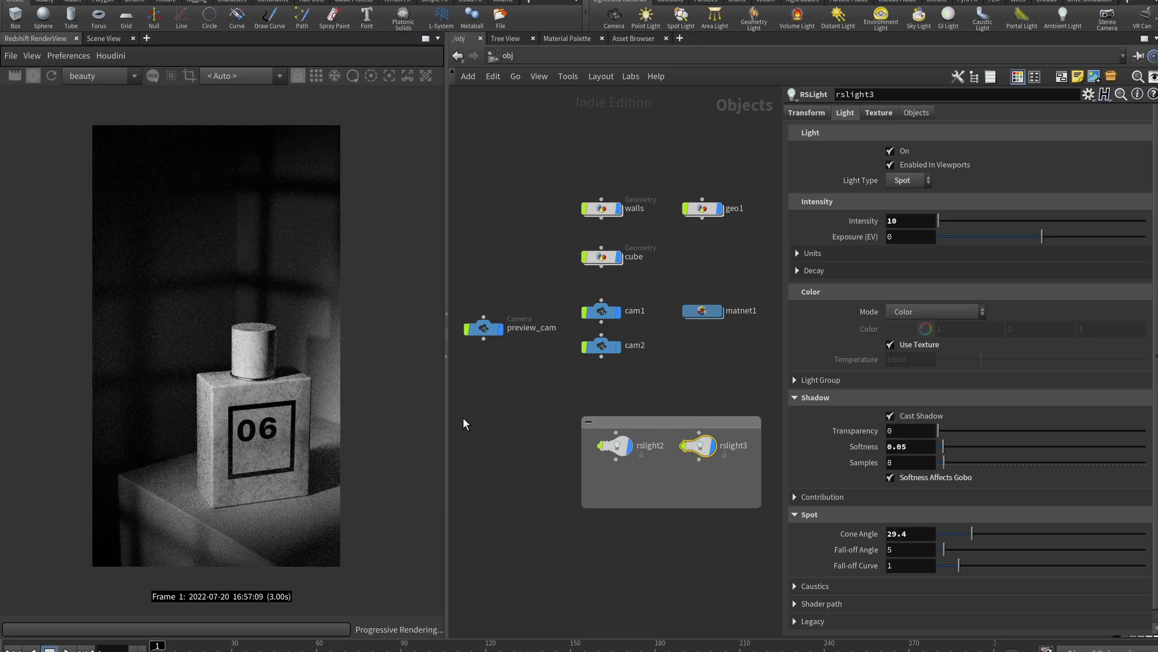
# Test wider and narrower spot cone angles, then undo back to 29.4
pyautogui.click(906, 534)
pyautogui.moveTo(972, 533)
pyautogui.mouseDown()
pyautogui.moveTo(928, 534)
pyautogui.moveTo(1092, 540)
pyautogui.moveTo(936, 540)
pyautogui.moveTo(968, 533)
pyautogui.mouseUp()
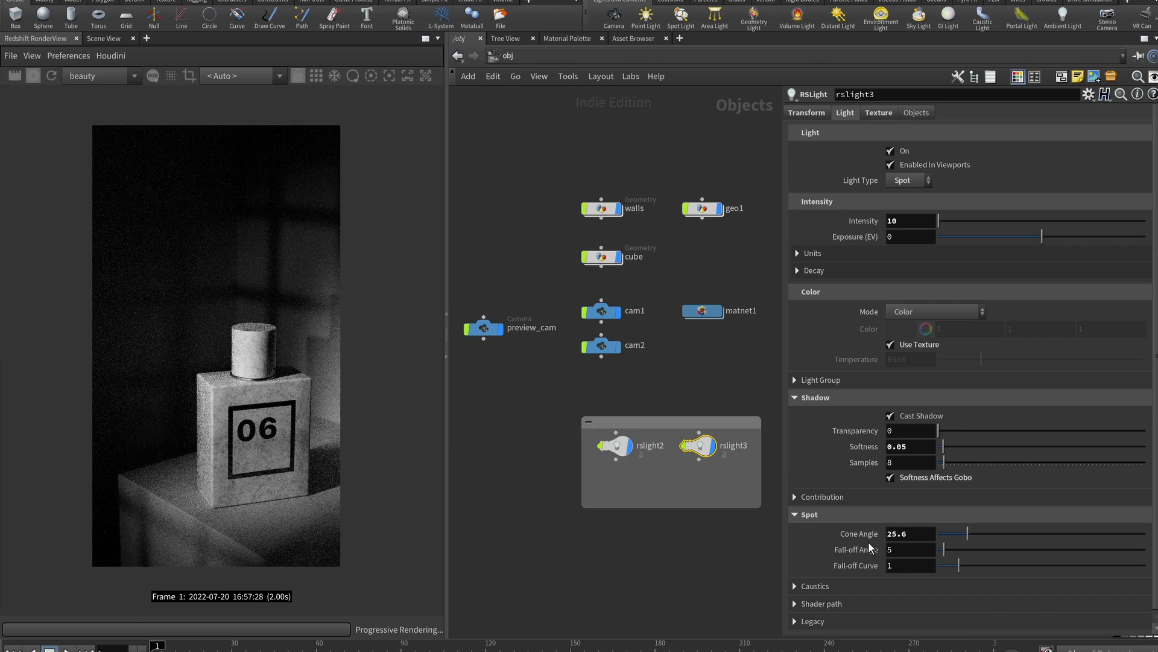
pyautogui.hotkey('ctrl', 'z')
pyautogui.hotkey('ctrl', 'z')
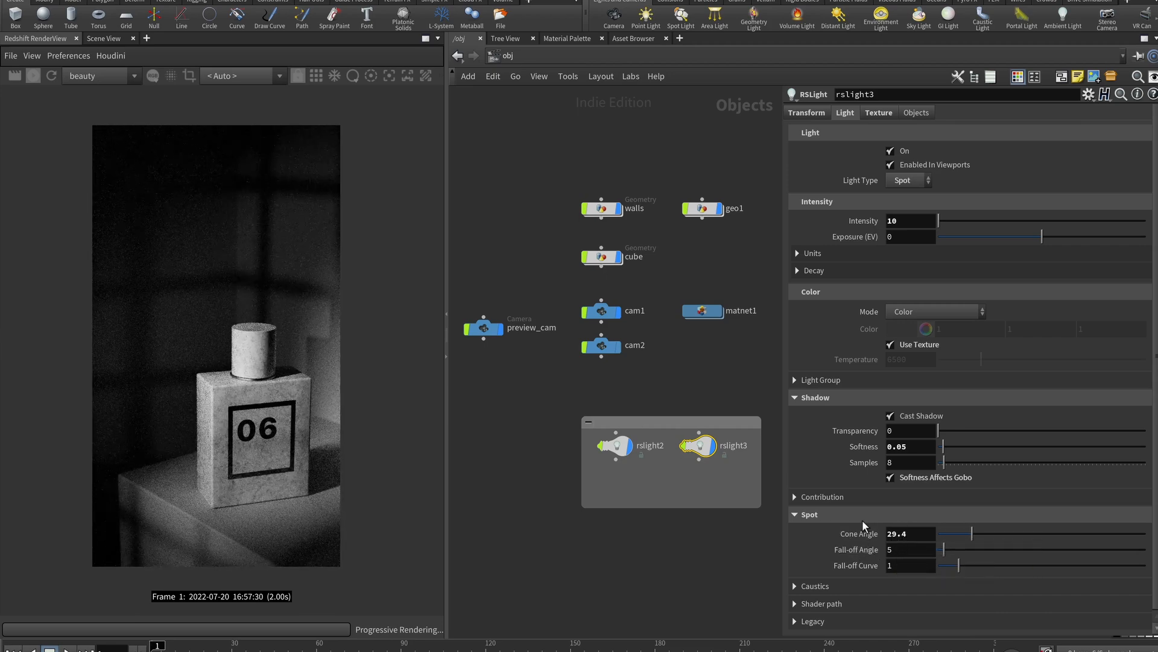
# Shorten the network box enclosing the two lights
pyautogui.moveTo(662, 506); pyautogui.dragTo(656, 474)
pyautogui.moveTo(710, 537); pyautogui.dragTo(679, 540, button='middle')
pyautogui.rightClick(609, 390)
pyautogui.click(605, 391)
# Check rslight2, then set rslight3's shadow softness to 0.15 and begin editing it again
pyautogui.click(583, 445)
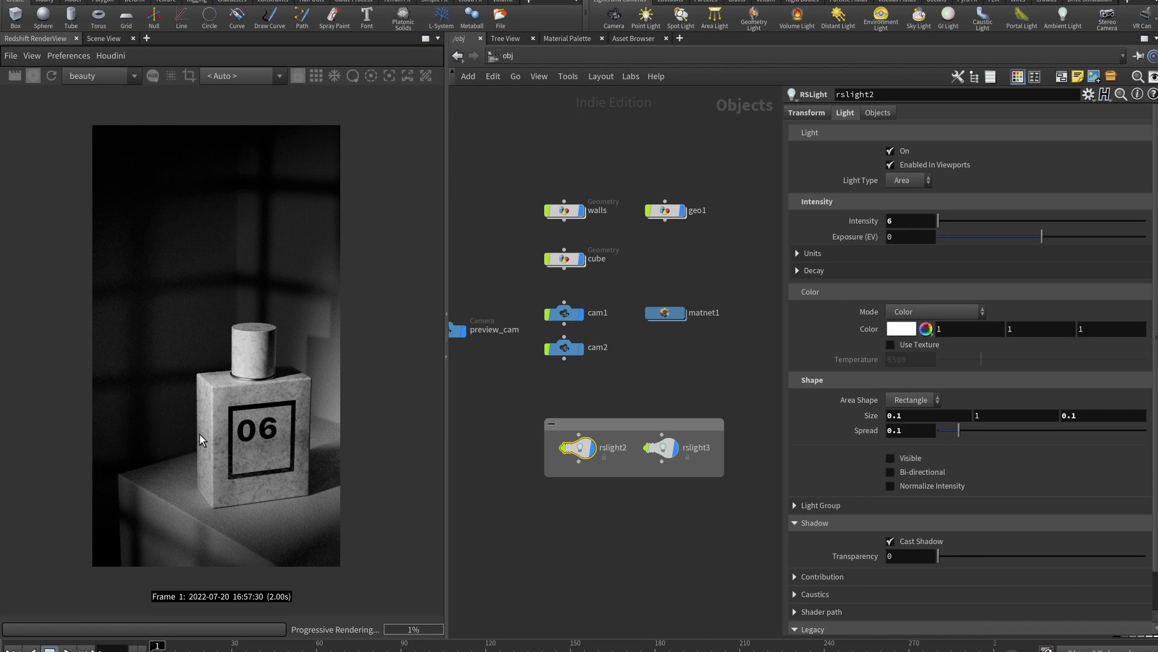
pyautogui.click(662, 447)
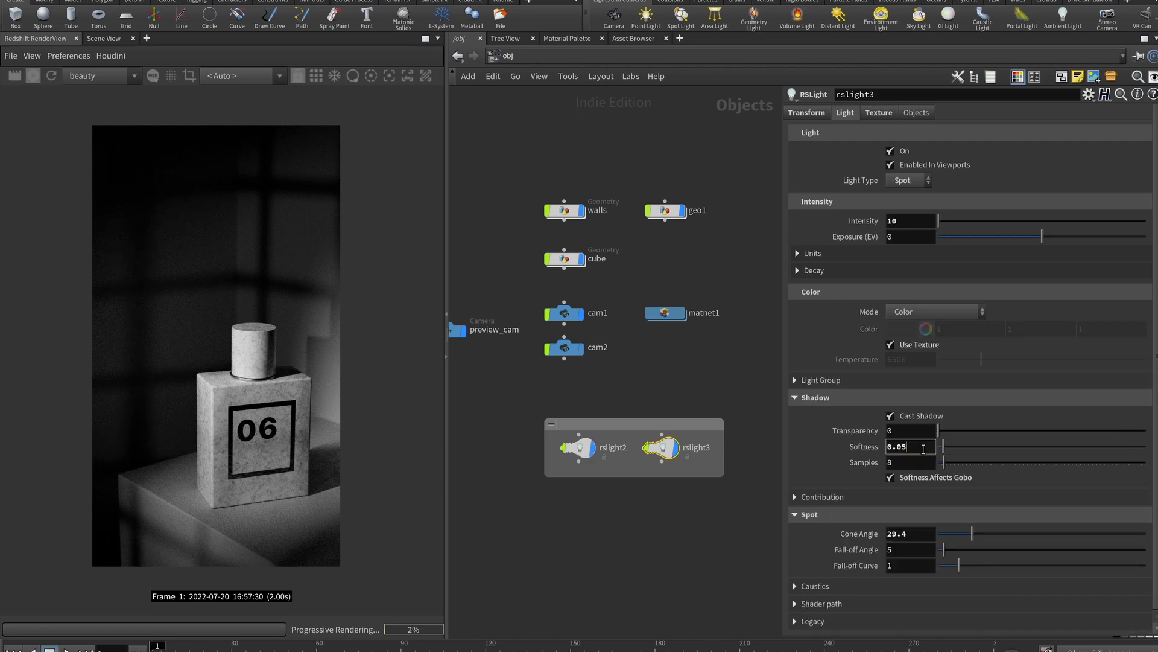
pyautogui.press('BackSpace')
pyautogui.press('BackSpace')
pyautogui.write('15')
pyautogui.press('Return')
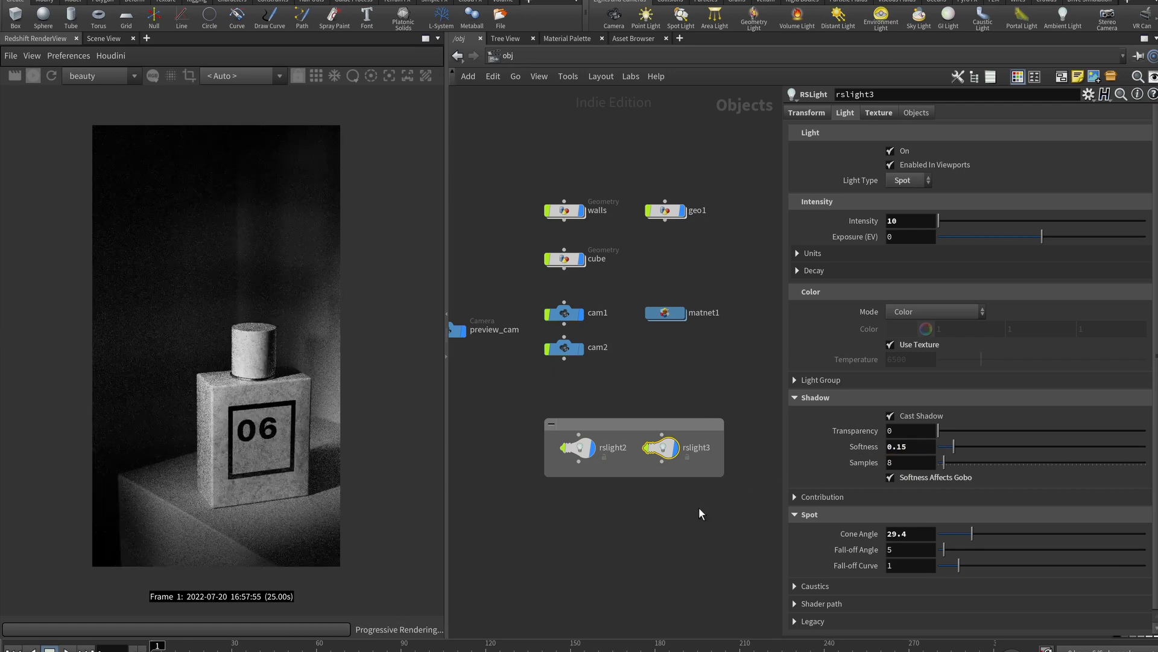
pyautogui.click(930, 445)
pyautogui.press('BackSpace')
# Commit rslight3's shadow softness at 0.1 and let the render refine
pyautogui.press('Return')
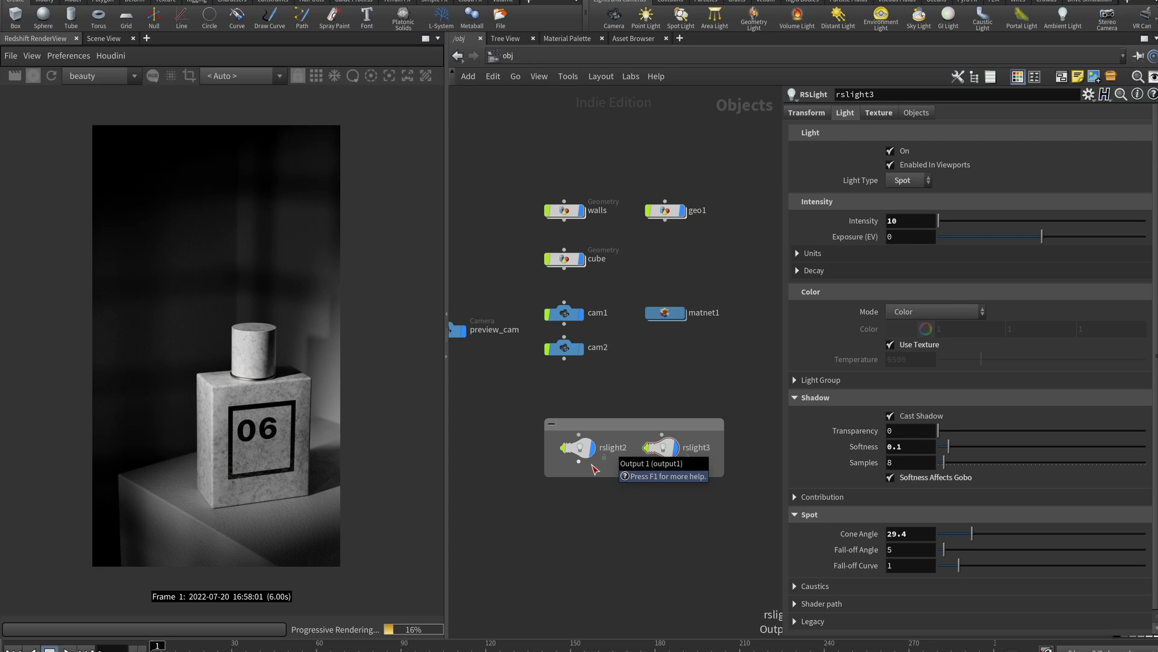
# Widen the render view and review its PostFX and Color Controls display settings
pyautogui.moveTo(564, 348); pyautogui.dragTo(567, 367)
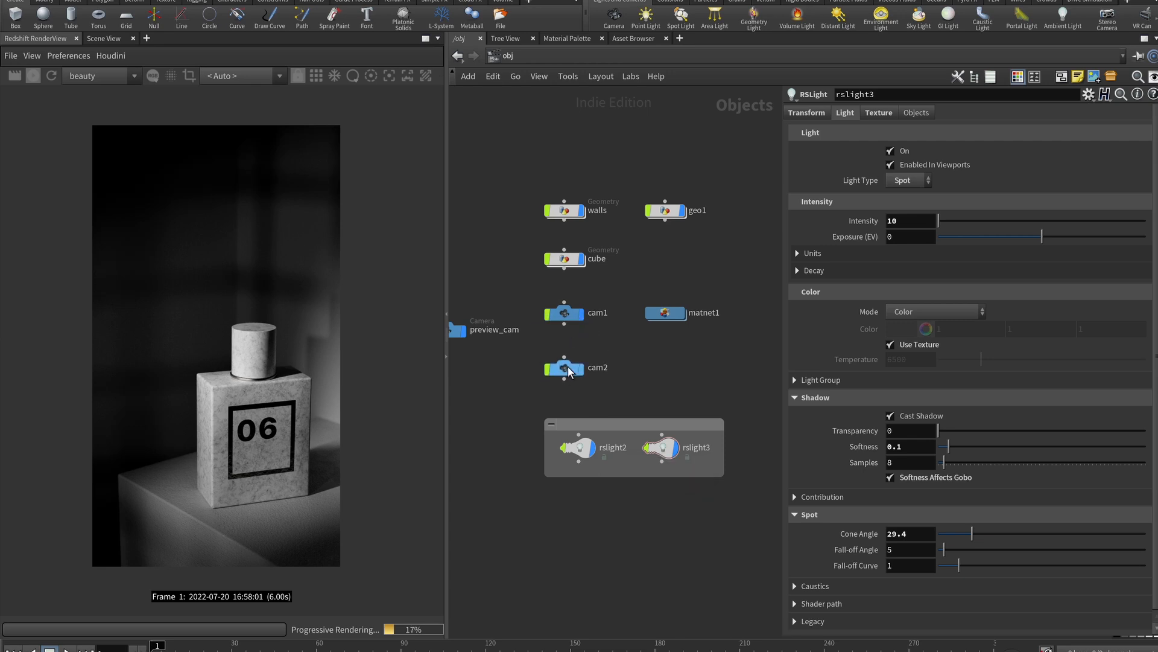
pyautogui.moveTo(462, 214); pyautogui.dragTo(660, 213)
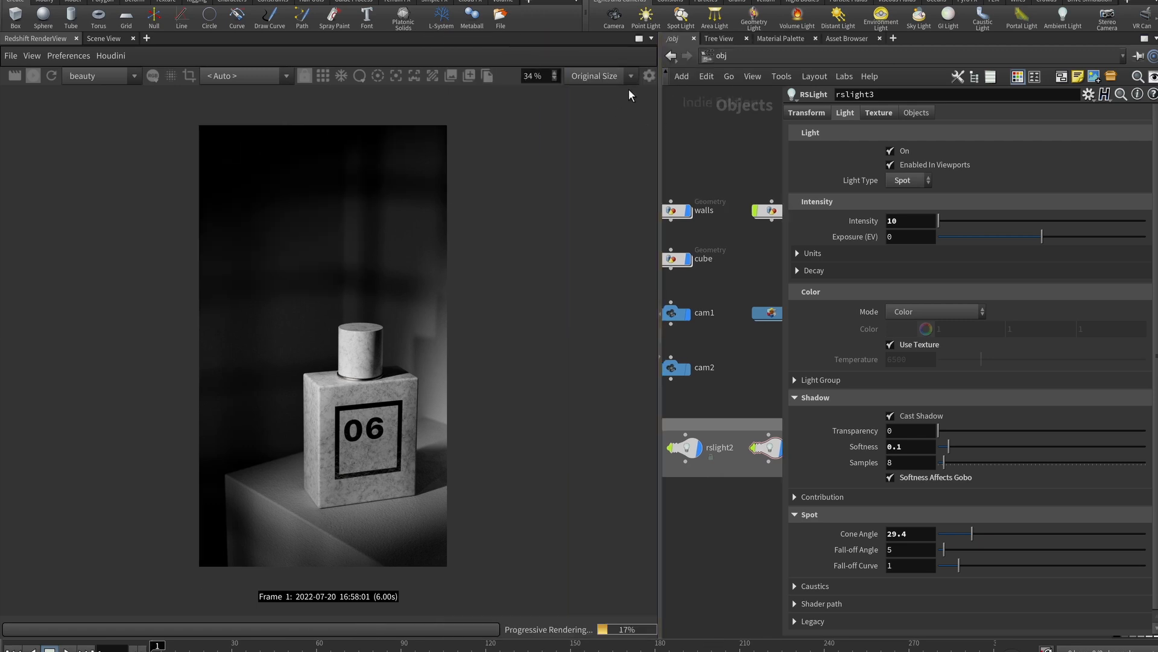
pyautogui.click(648, 76)
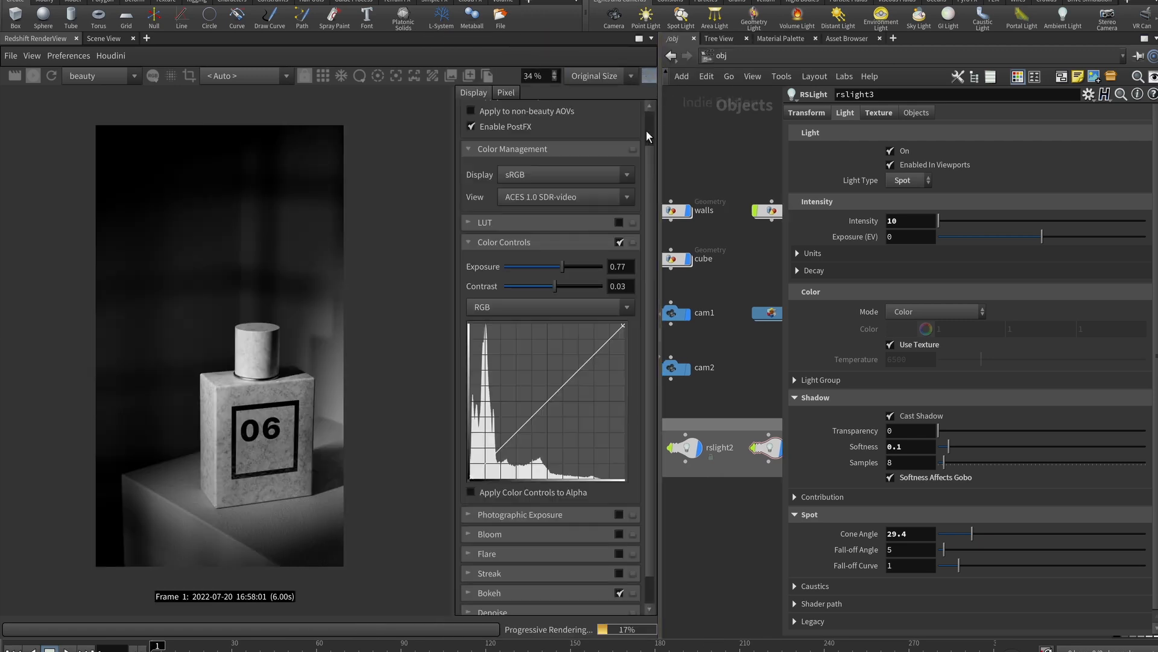
pyautogui.click(474, 247)
pyautogui.click(518, 288)
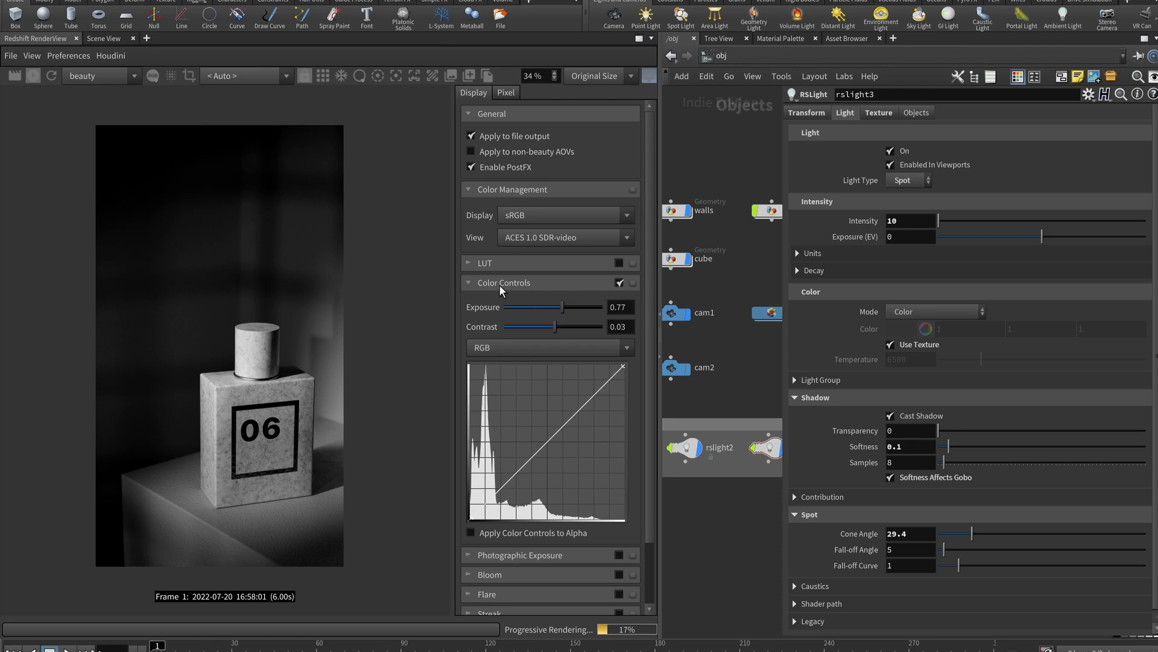
pyautogui.click(468, 284)
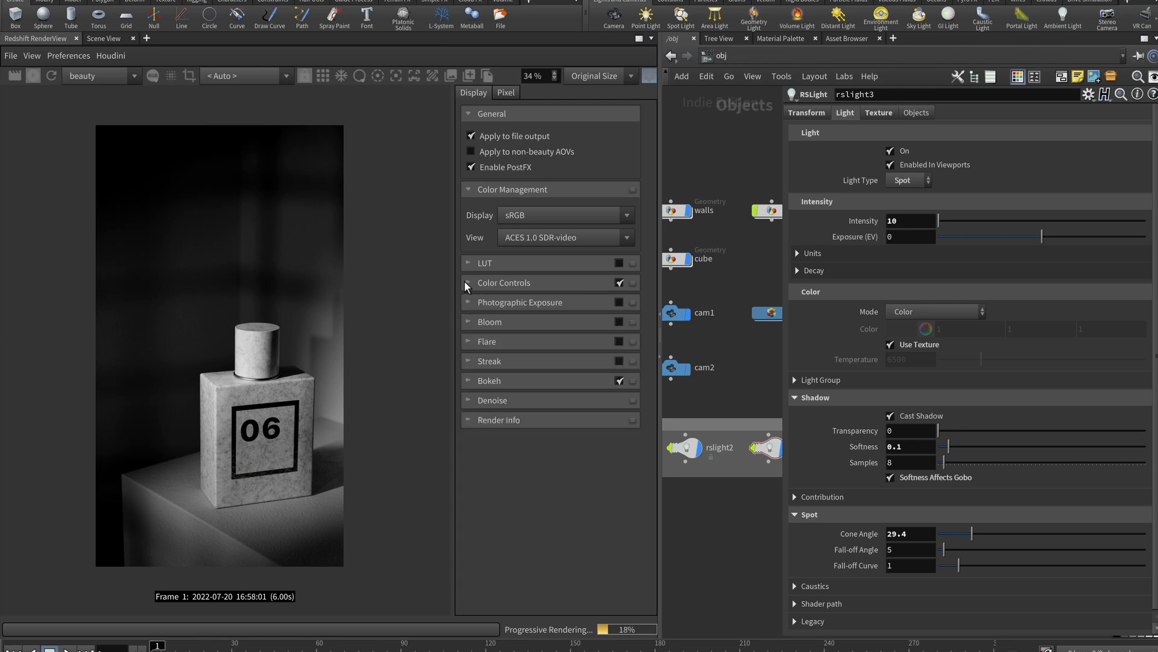
pyautogui.click(530, 167)
pyautogui.click(524, 165)
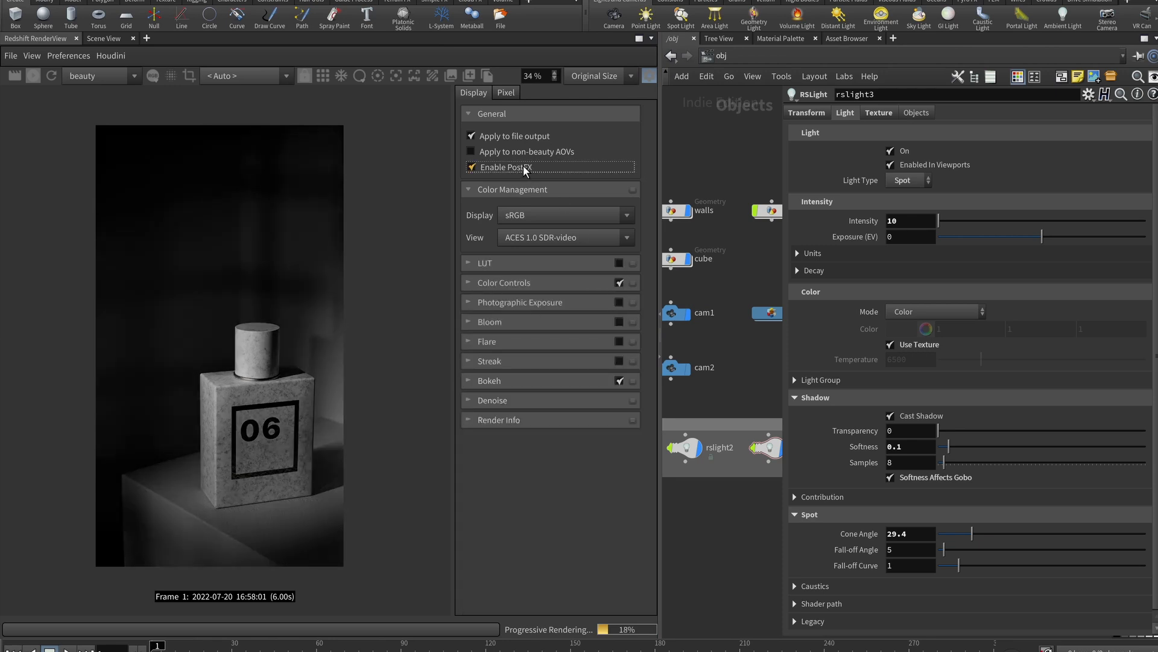
pyautogui.click(520, 283)
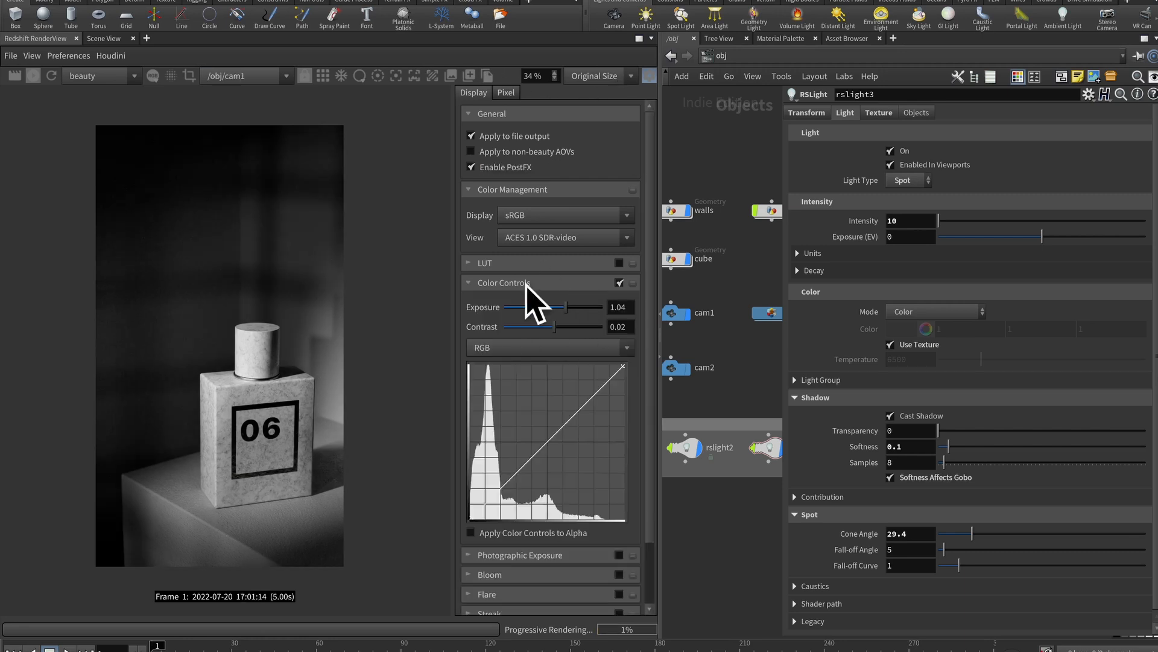
pyautogui.click(470, 283)
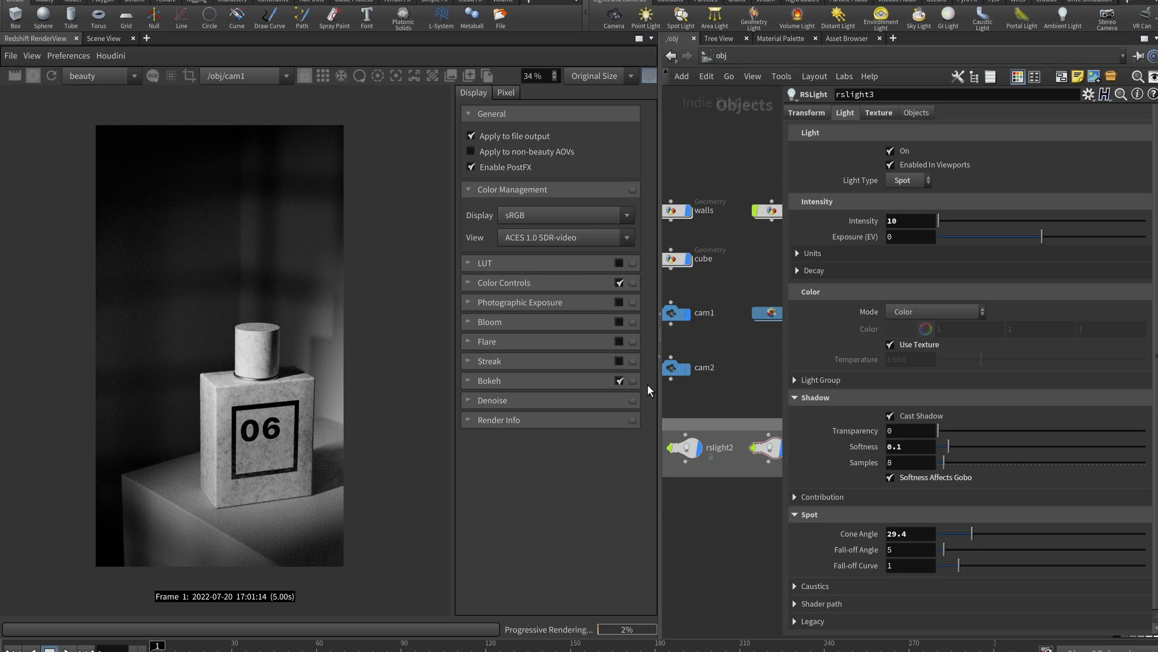
# Pick the render's focus distance on the bottle, then close the display panel and narrow the view
pyautogui.click(396, 76)
pyautogui.click(219, 396)
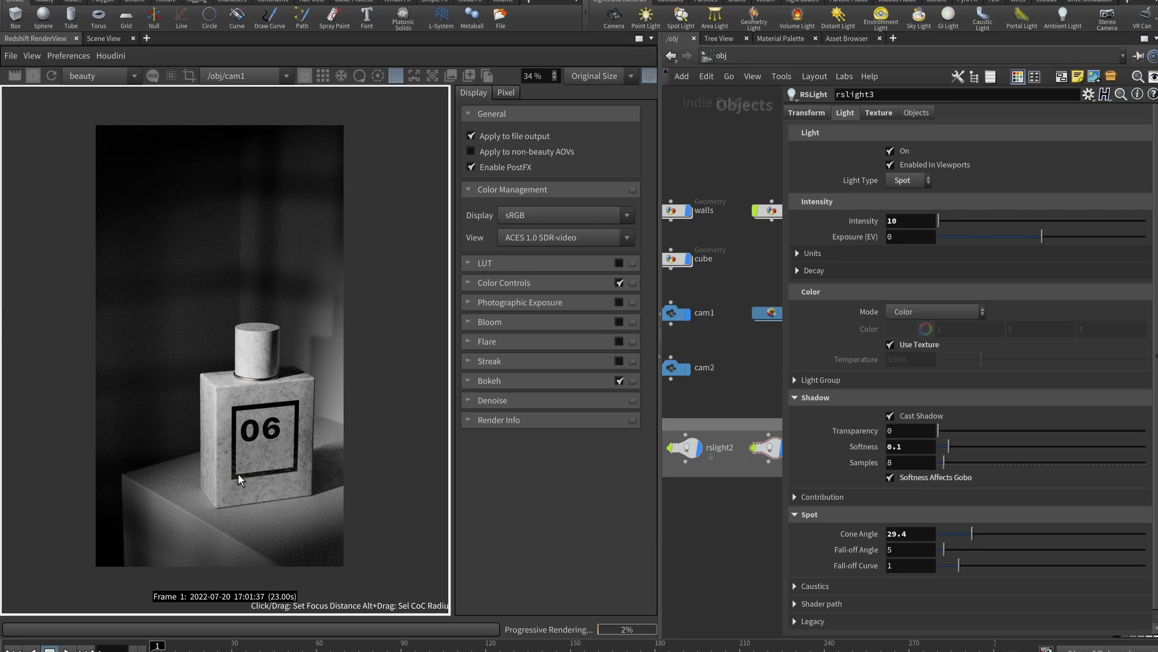
pyautogui.click(396, 76)
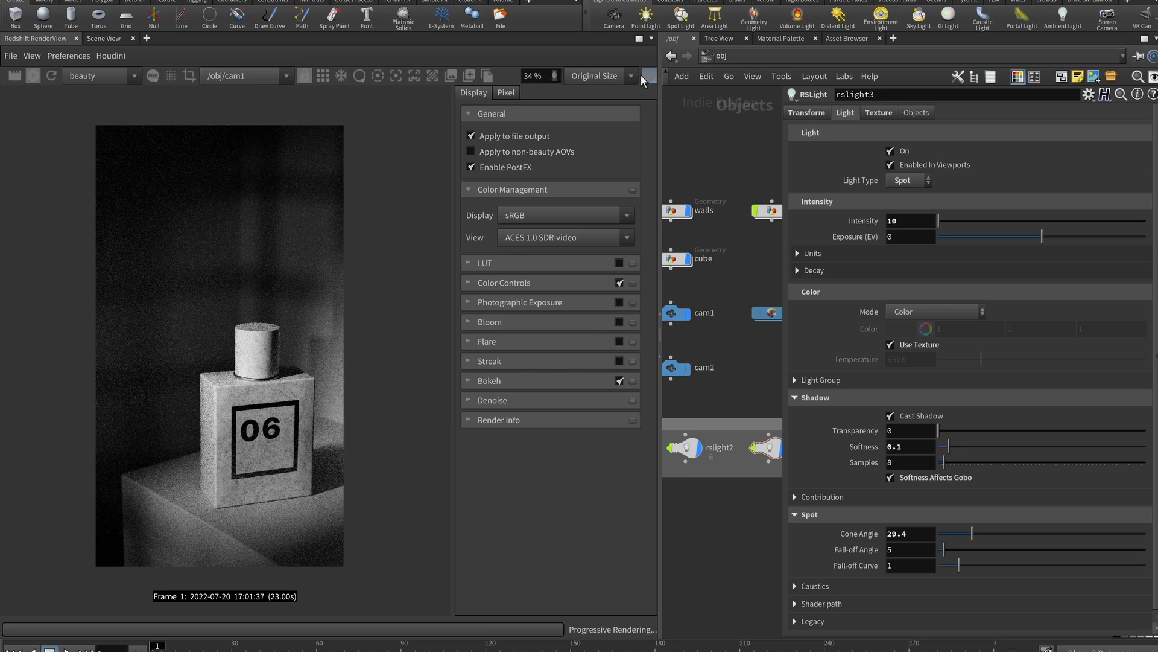
pyautogui.click(646, 76)
pyautogui.moveTo(660, 116); pyautogui.dragTo(274, 121)
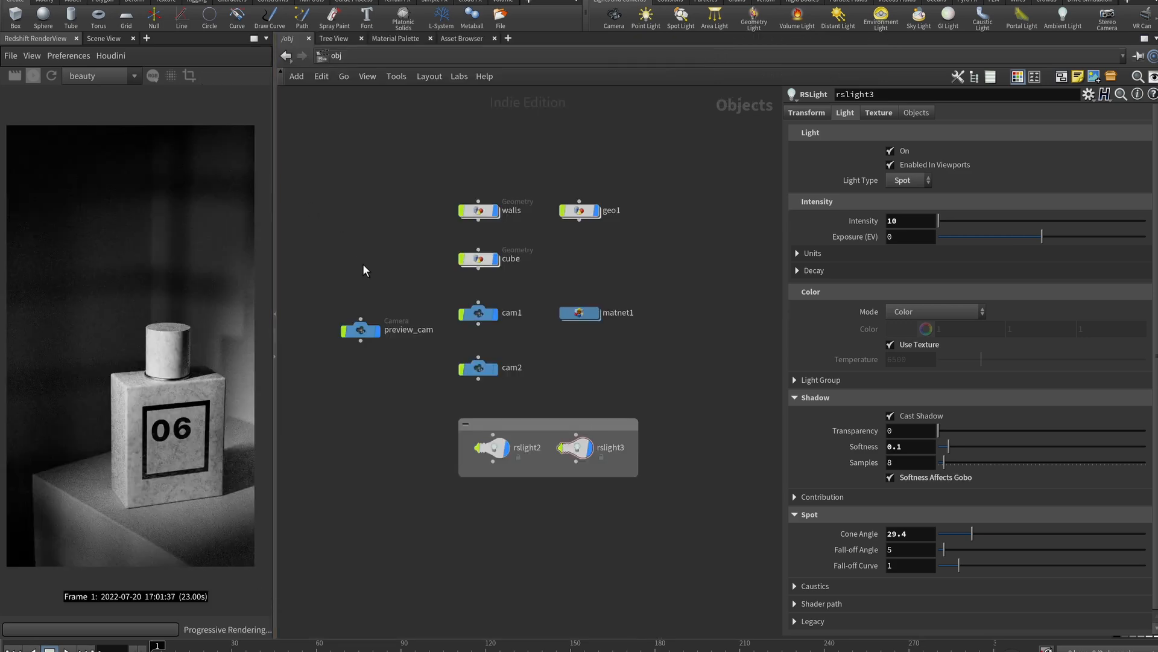
# Tidy the camera nodes and matnet1's material boxes, then return to /obj
pyautogui.moveTo(467, 288); pyautogui.dragTo(461, 327)
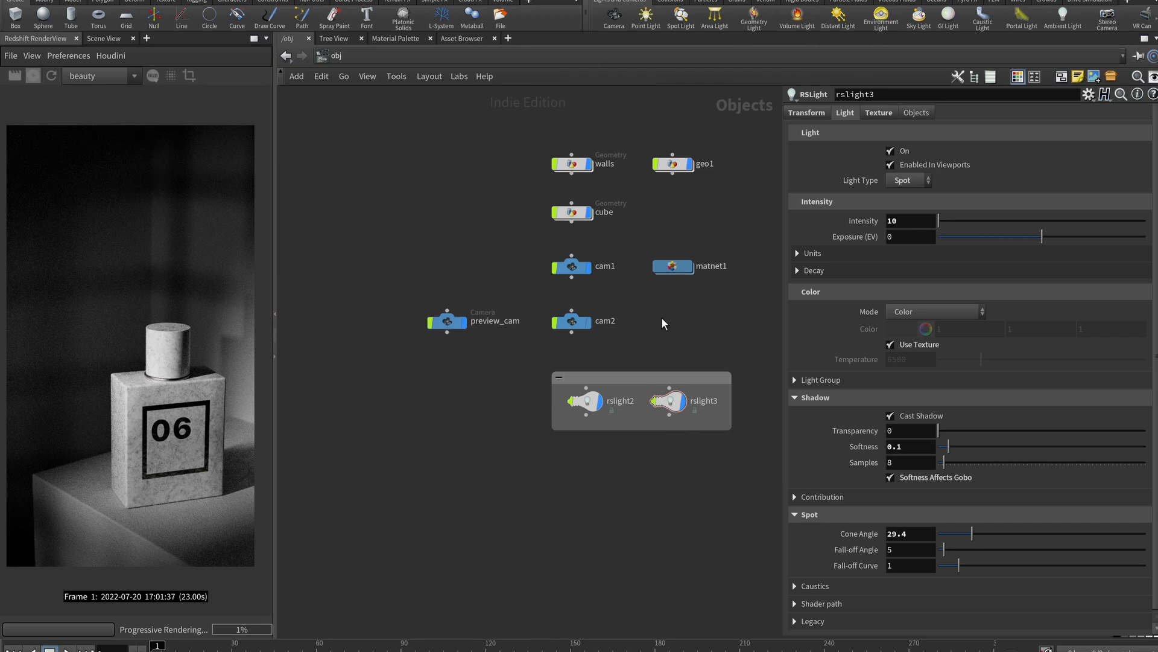
pyautogui.moveTo(661, 316); pyautogui.dragTo(539, 336, button='middle')
pyautogui.doubleClick(552, 287)
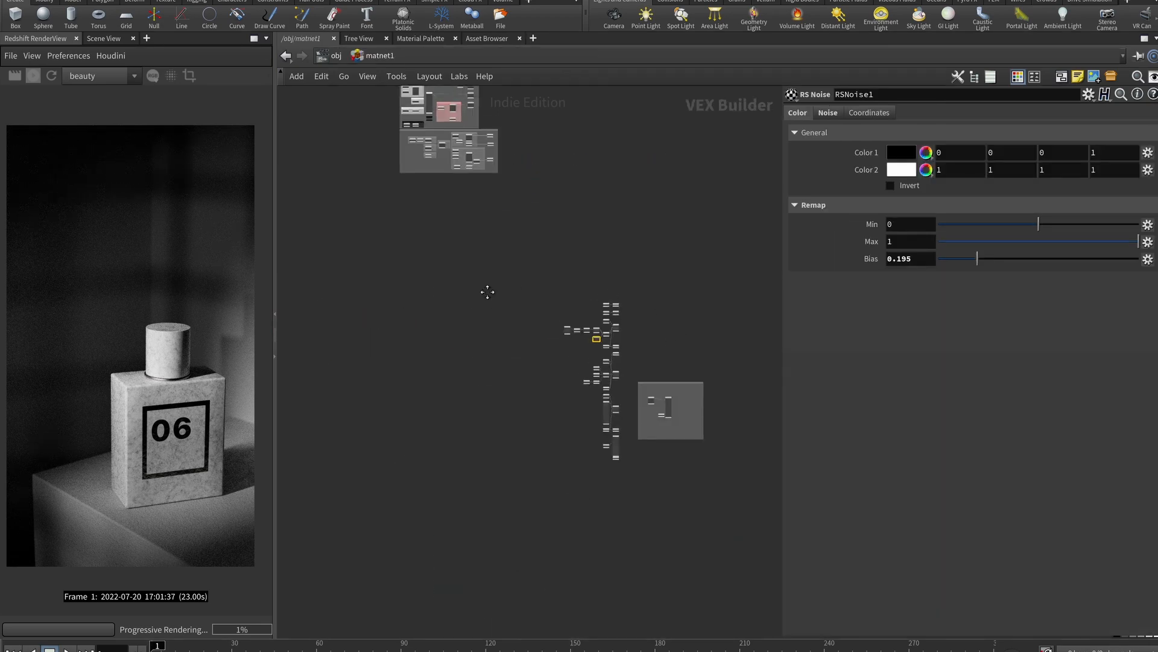
pyautogui.moveTo(512, 313); pyautogui.dragTo(510, 302)
pyautogui.press('u')
# Hide geo1 from the render and test the Bokeh effect, leaving it off
pyautogui.click(569, 184)
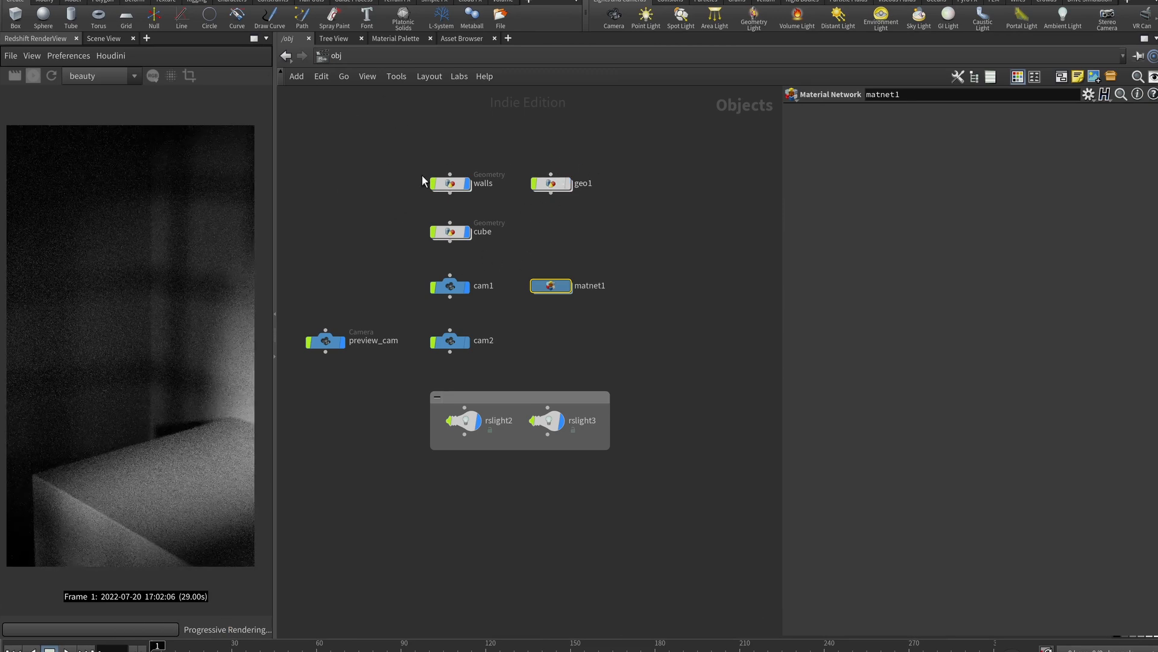
pyautogui.moveTo(273, 104); pyautogui.dragTo(643, 109)
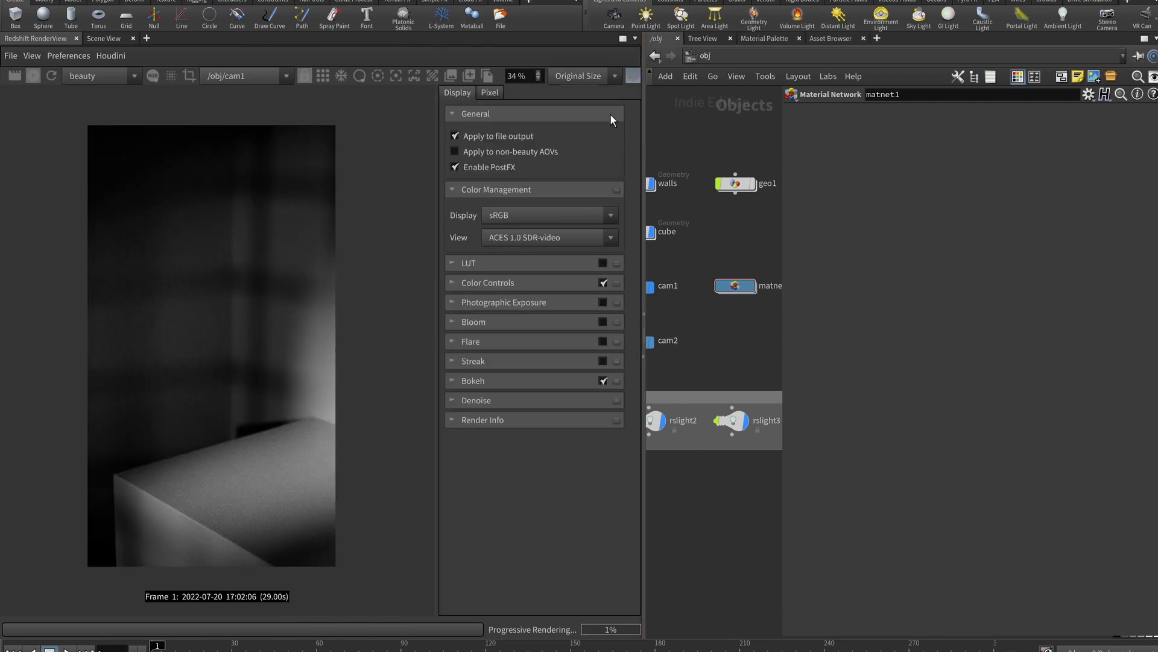
pyautogui.click(602, 381)
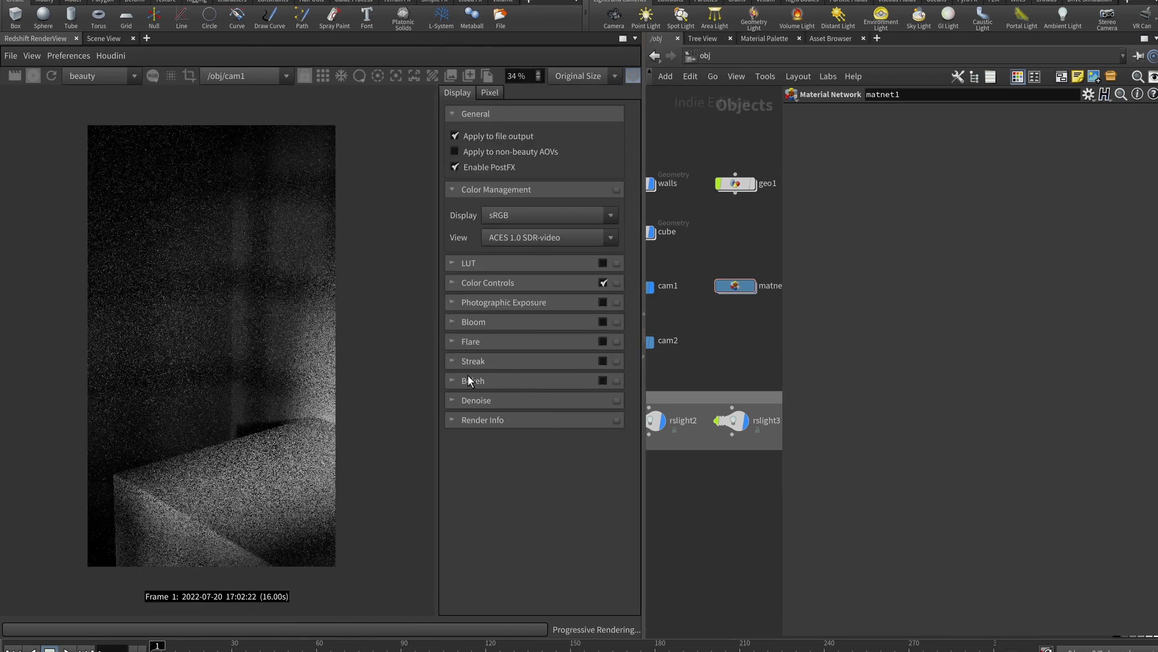
pyautogui.click(455, 379)
pyautogui.click(603, 379)
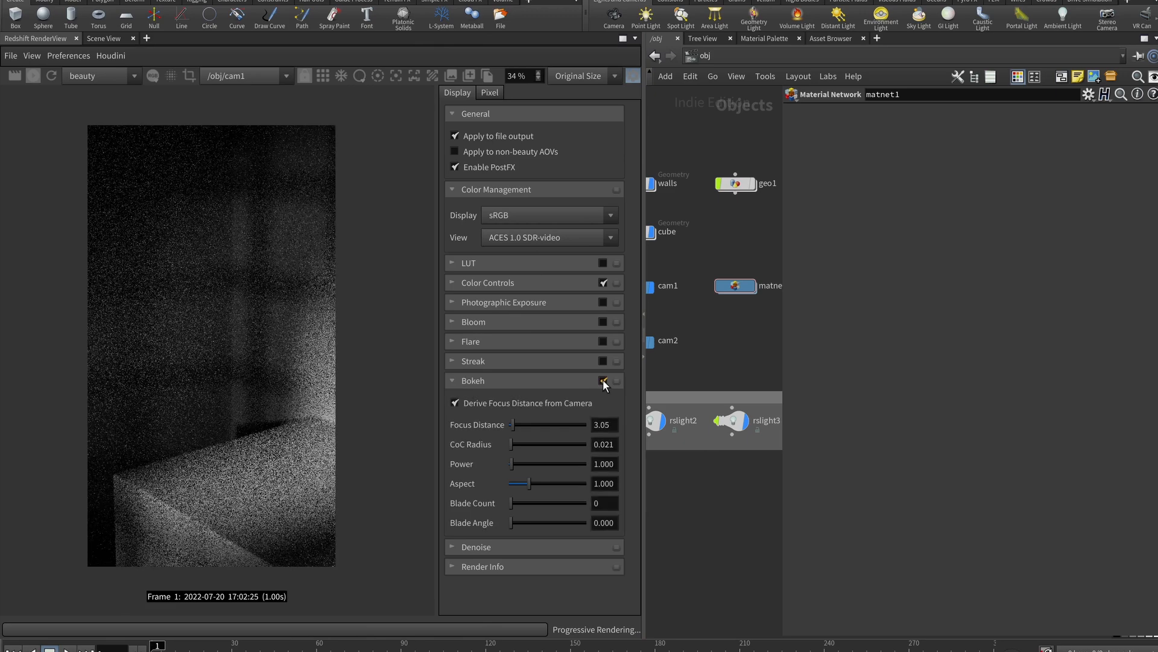
pyautogui.click(602, 380)
pyautogui.click(633, 76)
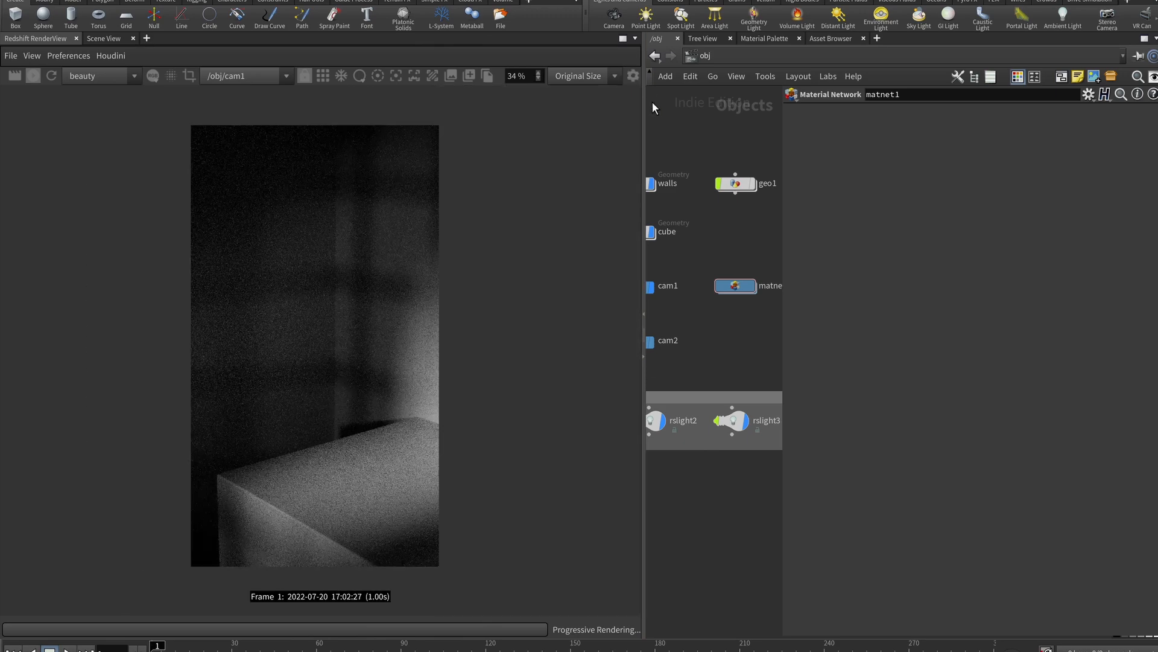
pyautogui.moveTo(643, 98); pyautogui.dragTo(416, 97)
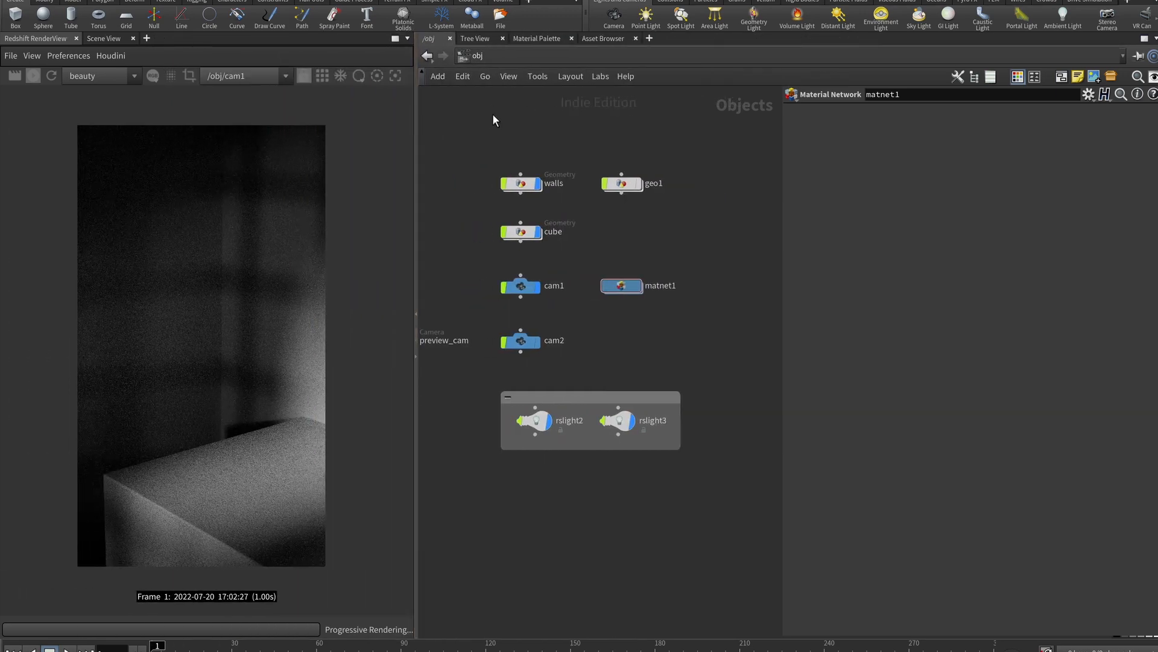
# Inside matnet1, inspect the Wall & Box MaxonNoise5 and MaxonNoise1 roughness noises
pyautogui.doubleClick(624, 285)
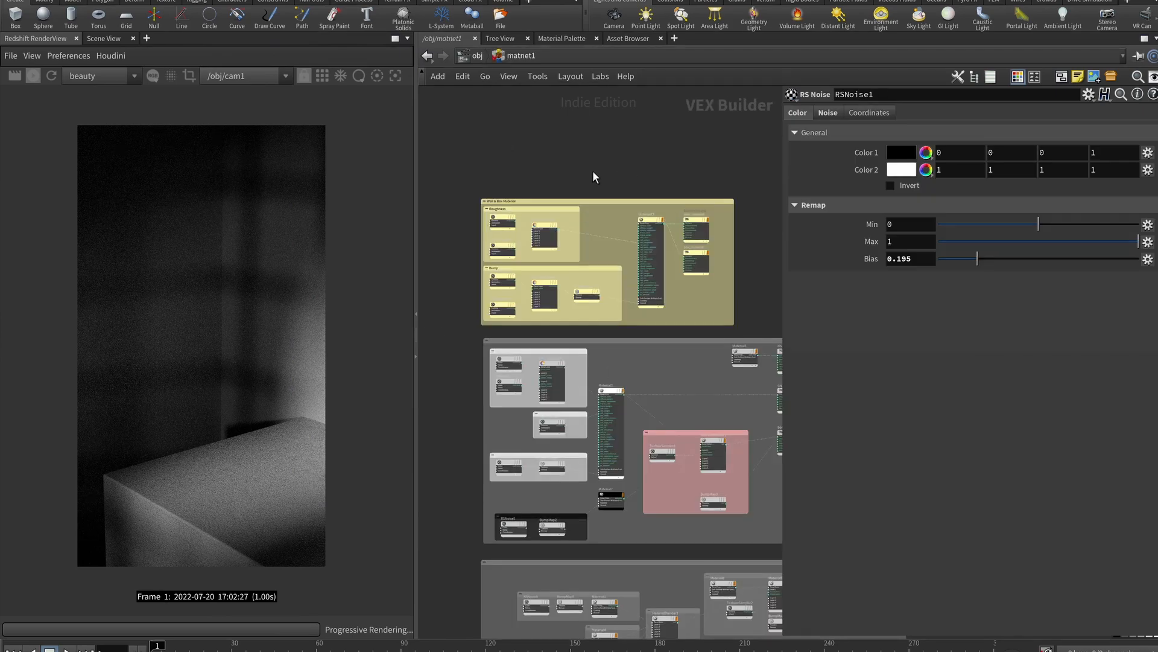
pyautogui.scroll(3, 602, 158)
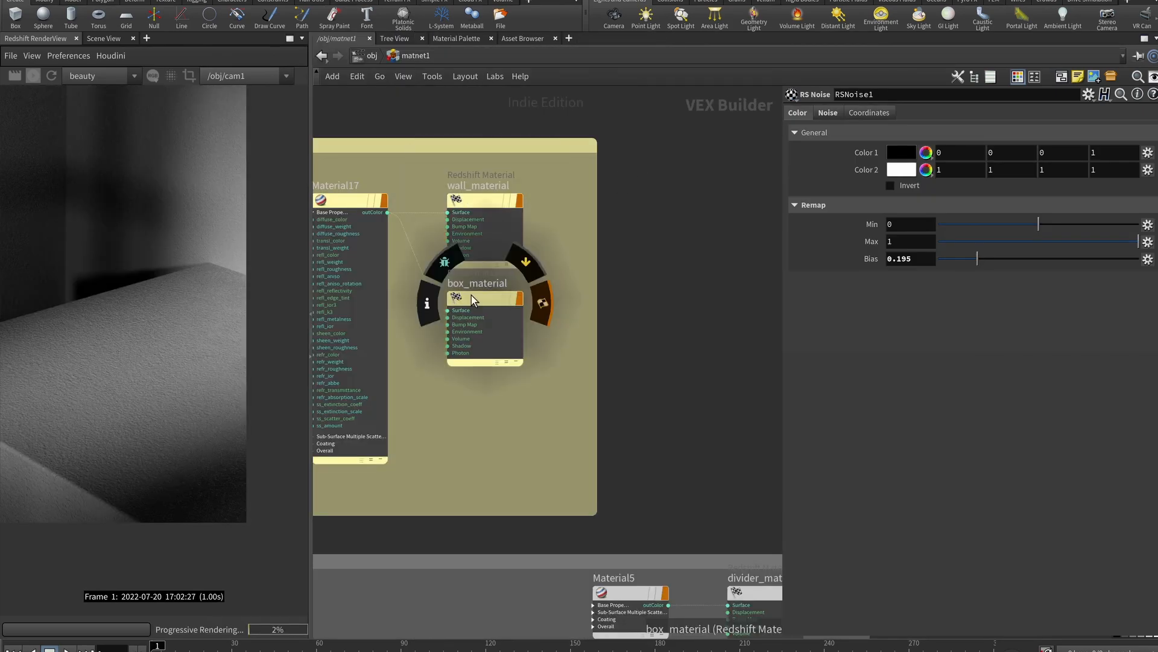
pyautogui.scroll(-6, 631, 282)
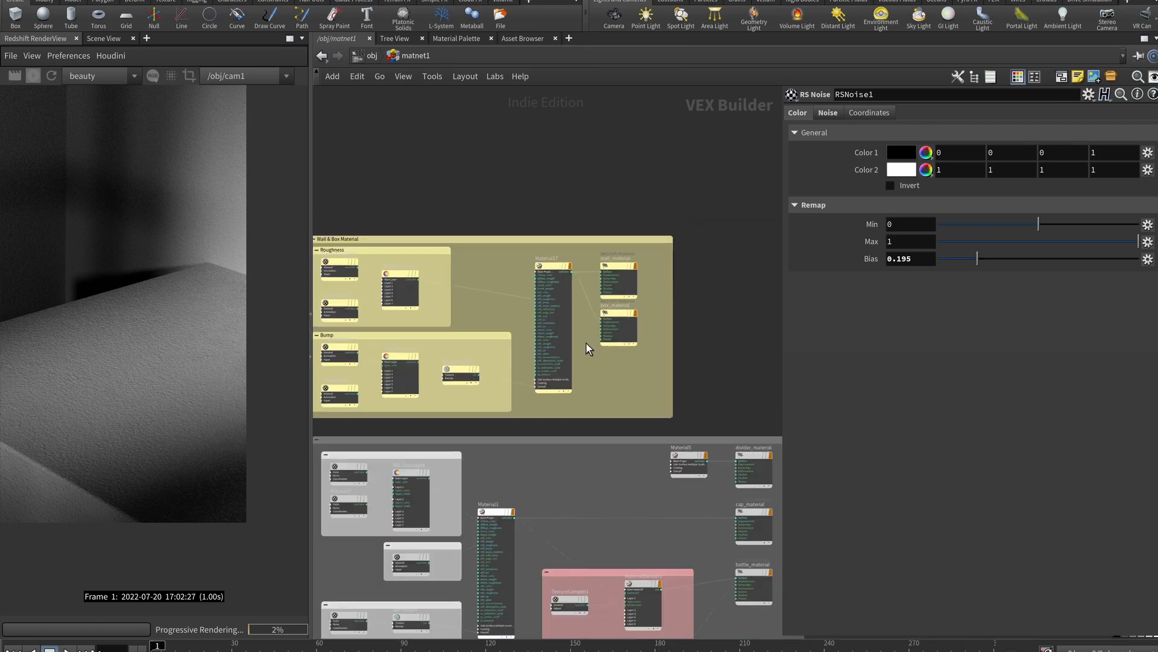
pyautogui.moveTo(467, 168); pyautogui.dragTo(661, 178, button='middle')
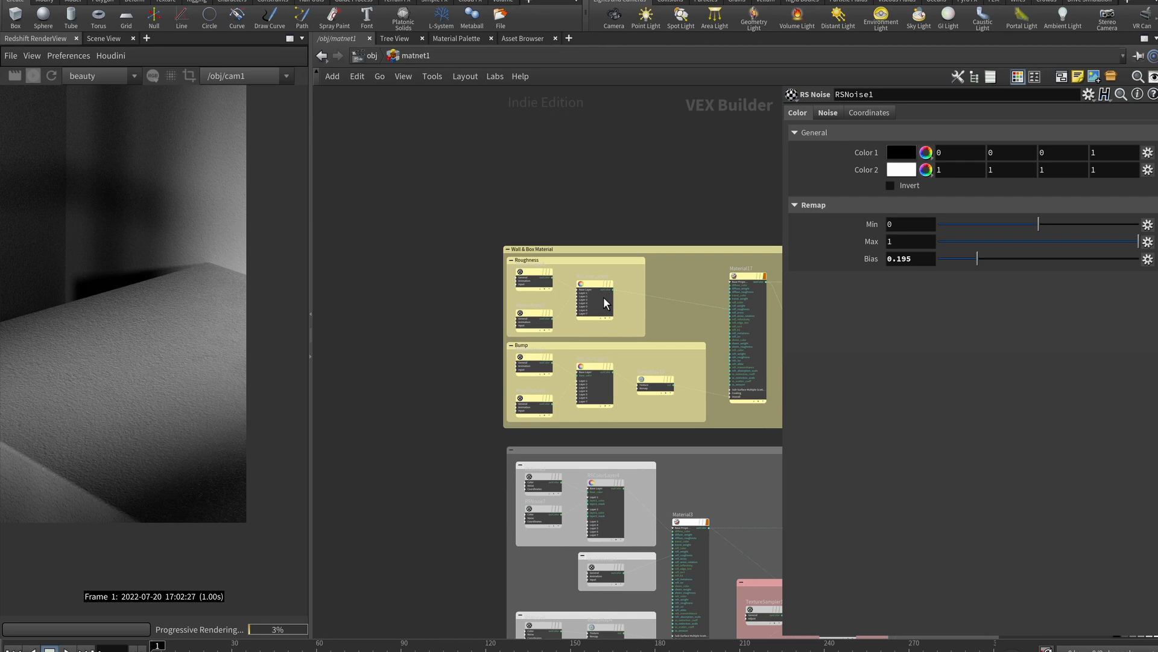
pyautogui.scroll(5, 594, 310)
pyautogui.click(435, 239)
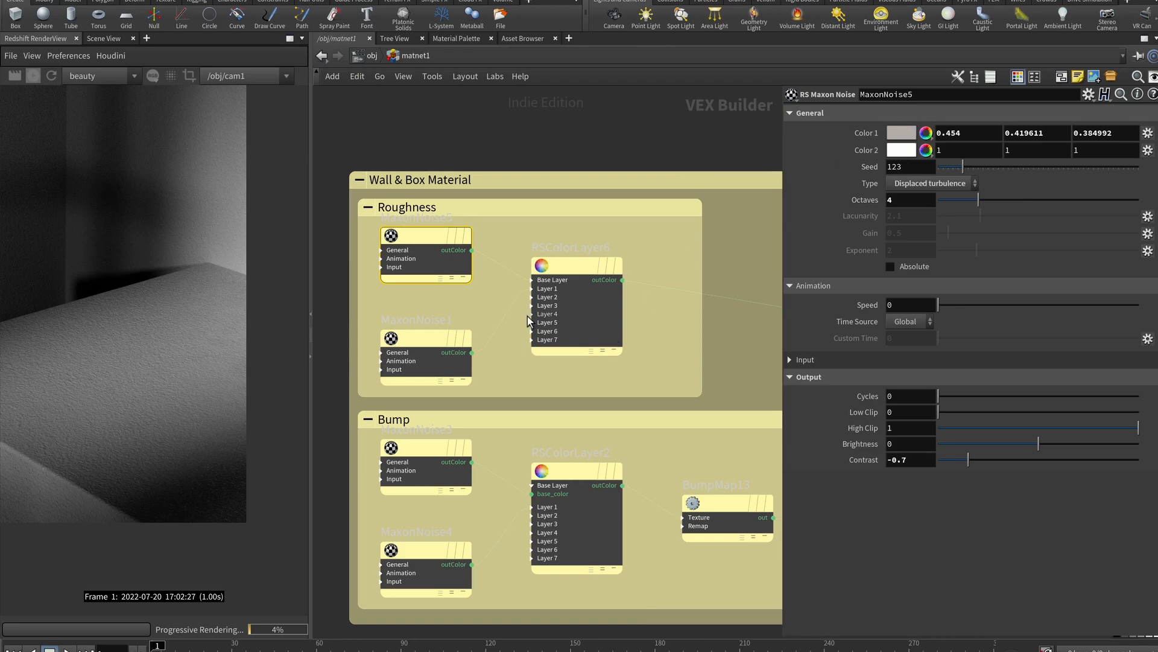
pyautogui.click(425, 341)
pyautogui.scroll(-4, 552, 143)
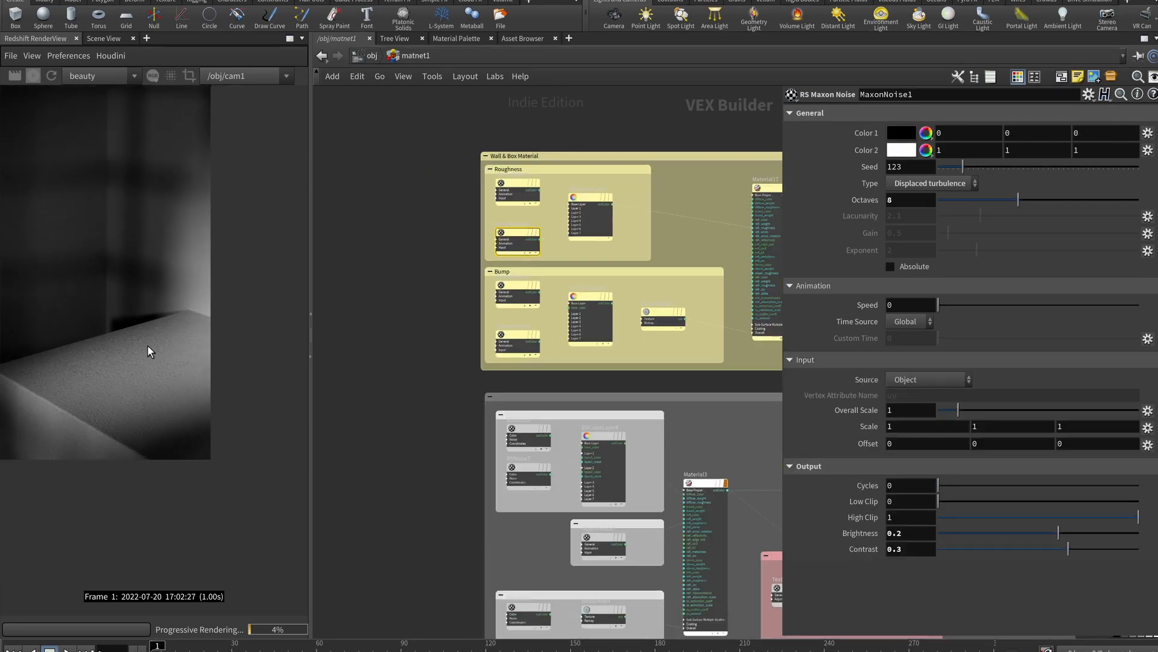
pyautogui.moveTo(707, 182); pyautogui.dragTo(659, 223, button='middle')
pyautogui.scroll(3, 652, 224)
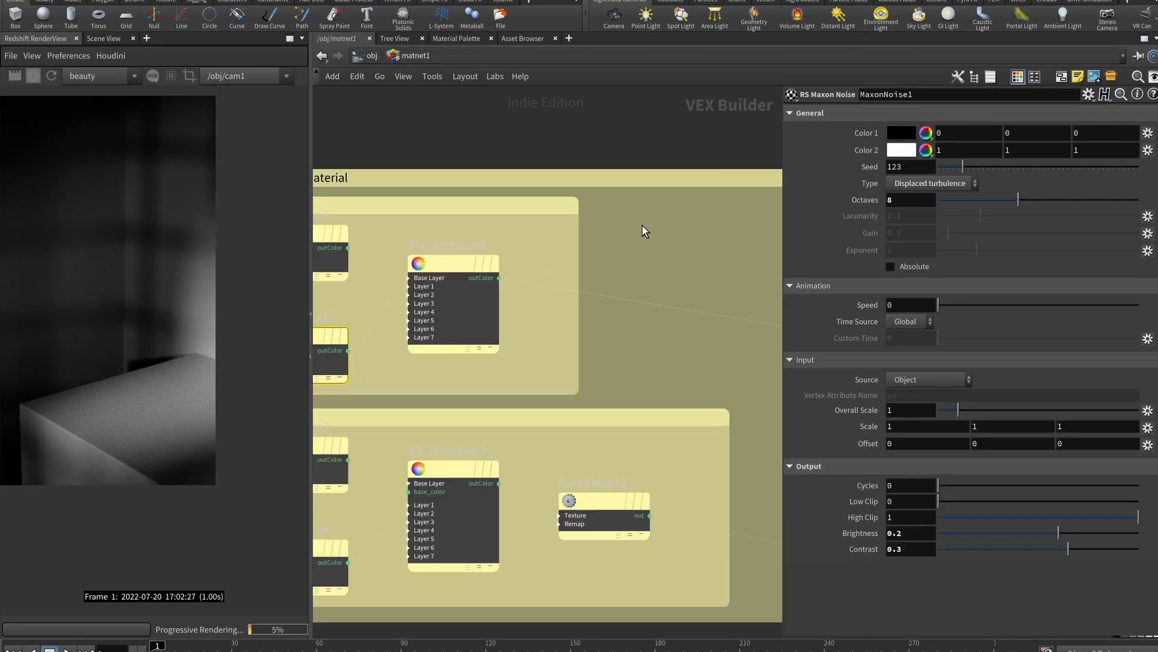
pyautogui.scroll(-1, 582, 229)
# Drag the roughness noise wire toward Material17 and limit rendering to a region over the box edge
pyautogui.moveTo(432, 228); pyautogui.dragTo(738, 244)
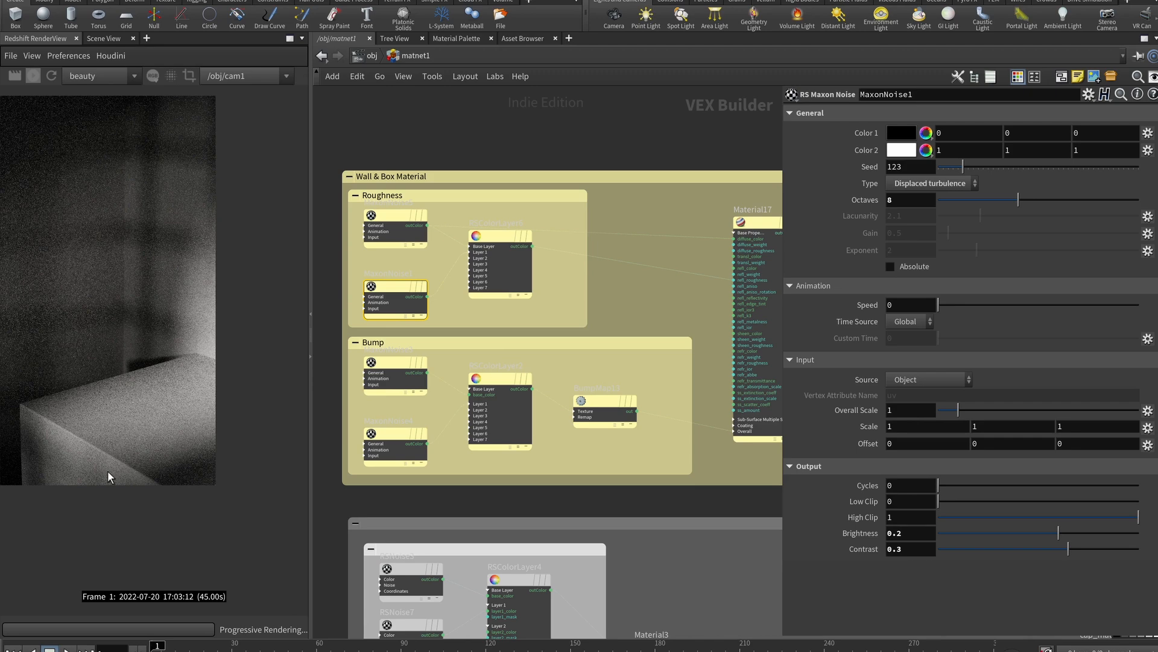
pyautogui.click(191, 77)
pyautogui.moveTo(132, 376); pyautogui.dragTo(79, 446)
pyautogui.moveTo(154, 485); pyautogui.dragTo(241, 496)
pyautogui.moveTo(114, 304); pyautogui.dragTo(114, 357)
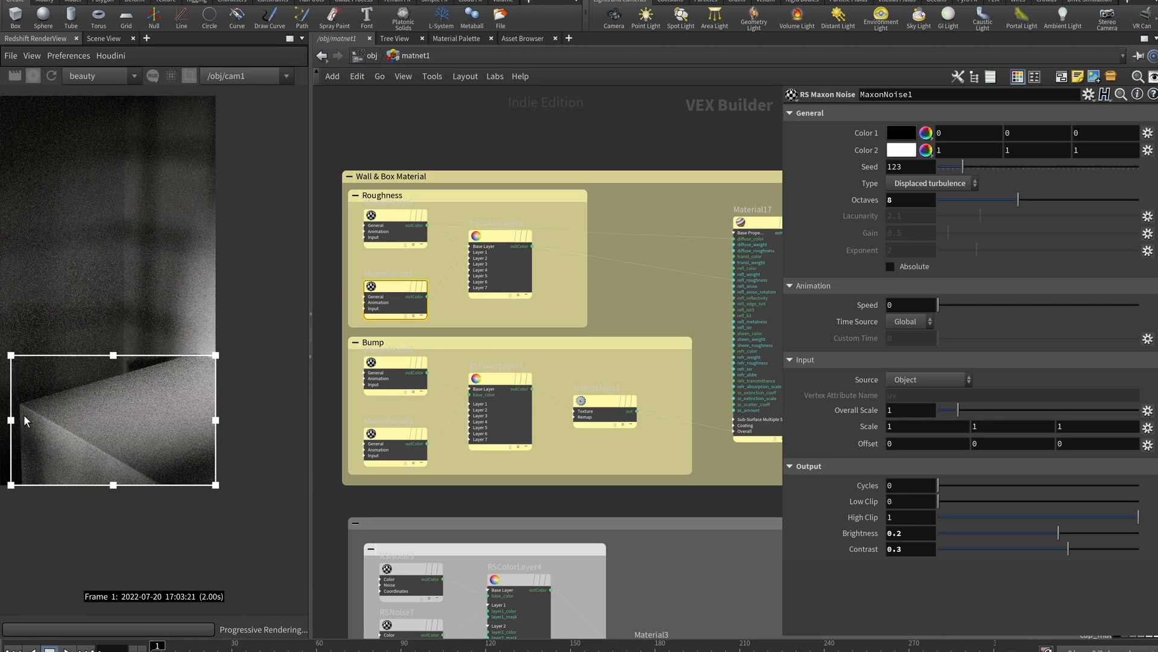
# Connect the noise to Material17's diffuse_color, then start editing RSColorLayer6's Layer 1 mask
pyautogui.scroll(5, 78, 432)
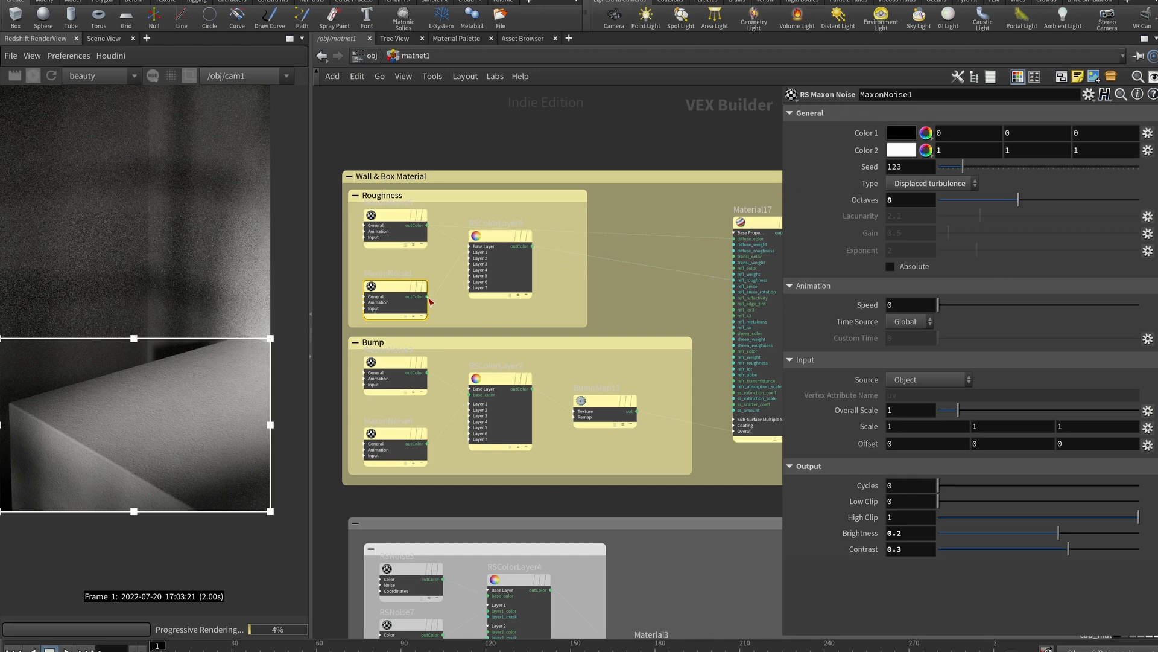
pyautogui.click(741, 239)
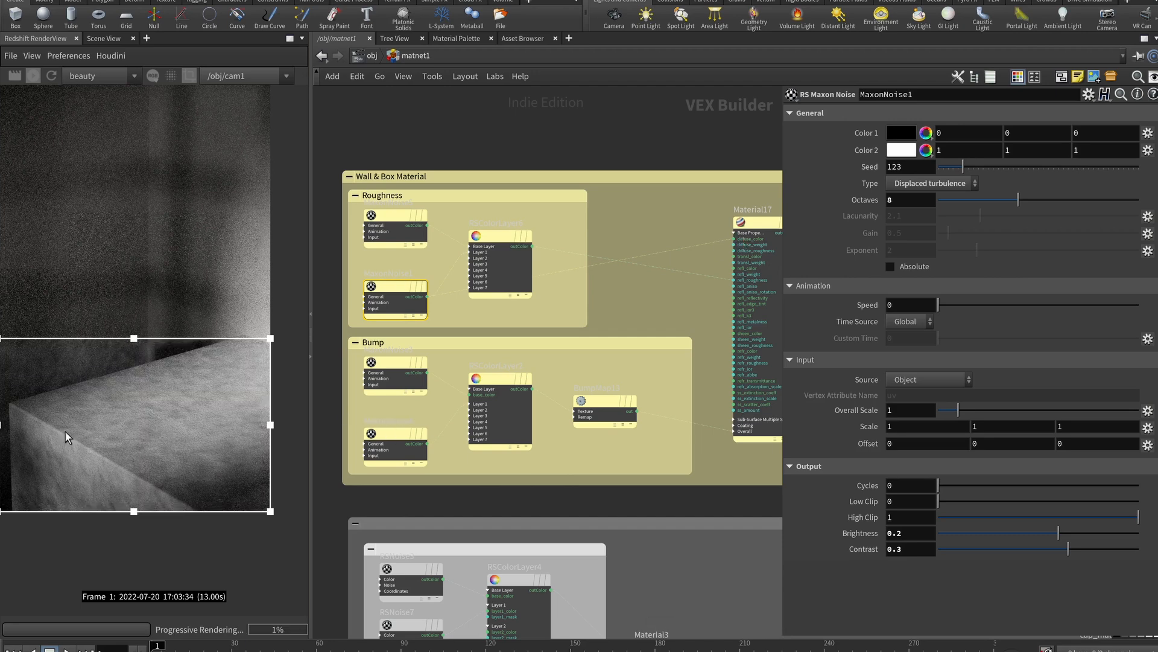
pyautogui.click(500, 235)
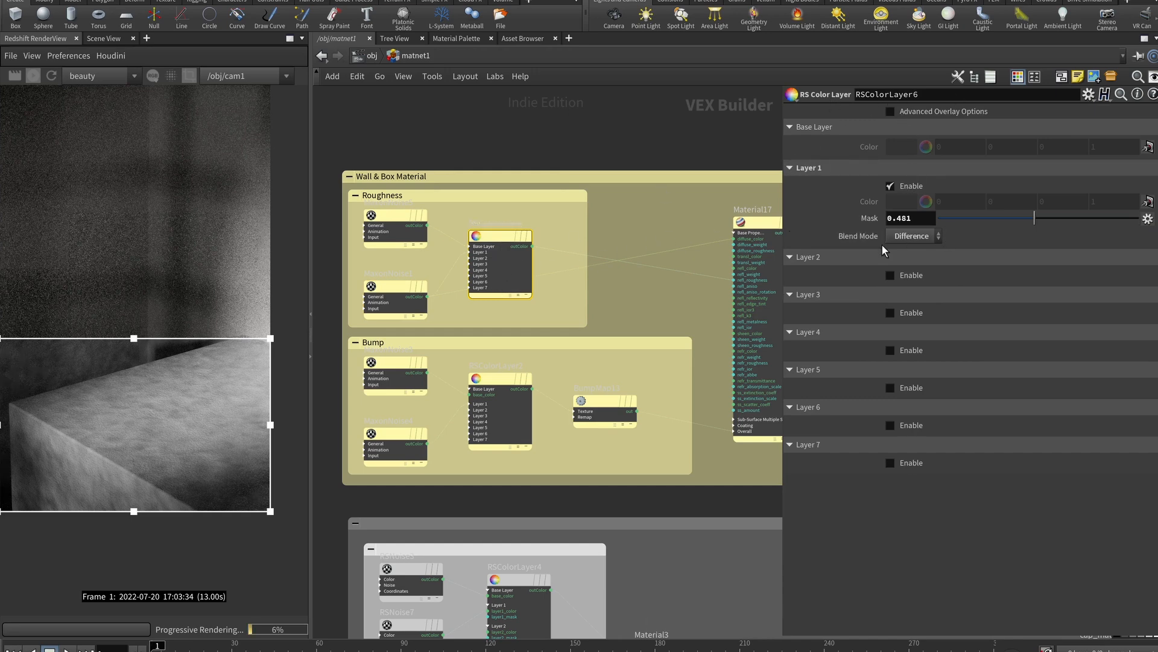
pyautogui.click(911, 224)
# Commit the Mask entry, then set Material17's diffuse colour to a 0.75 light grey
pyautogui.write('y')
pyautogui.press('Return')
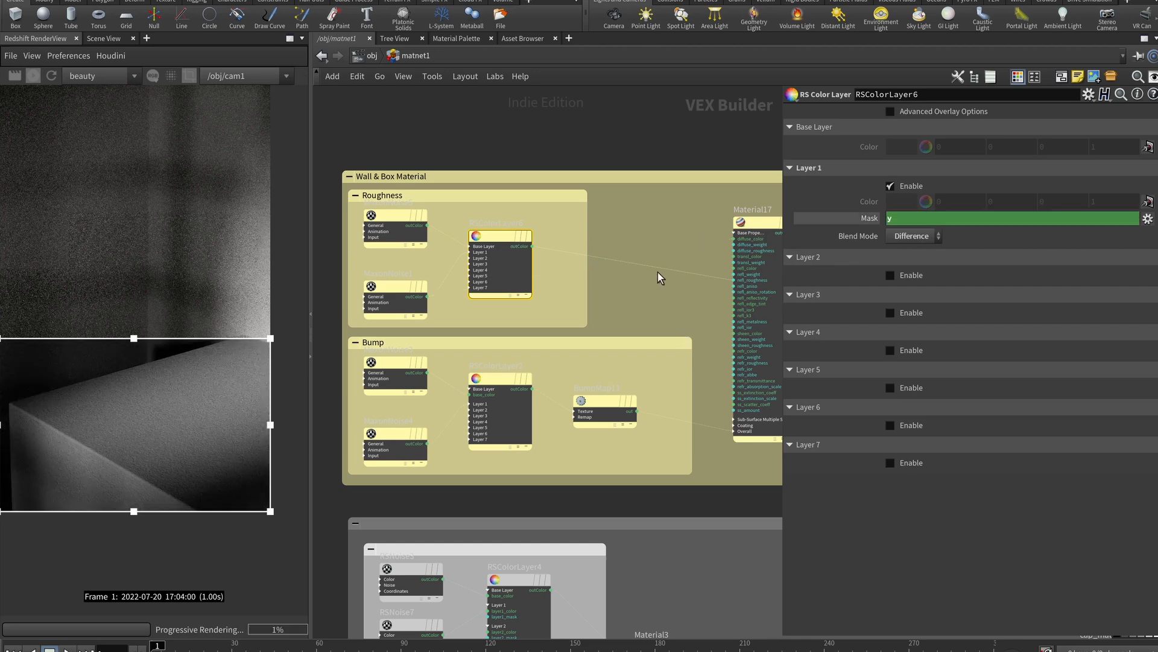
pyautogui.click(766, 222)
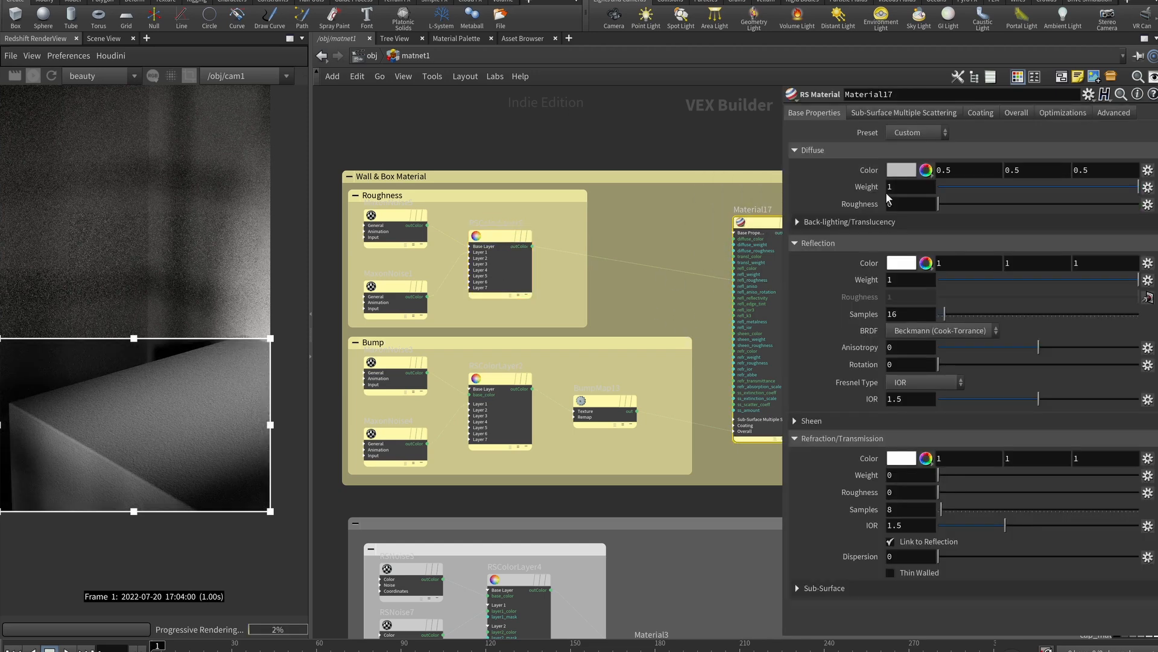
pyautogui.click(902, 170)
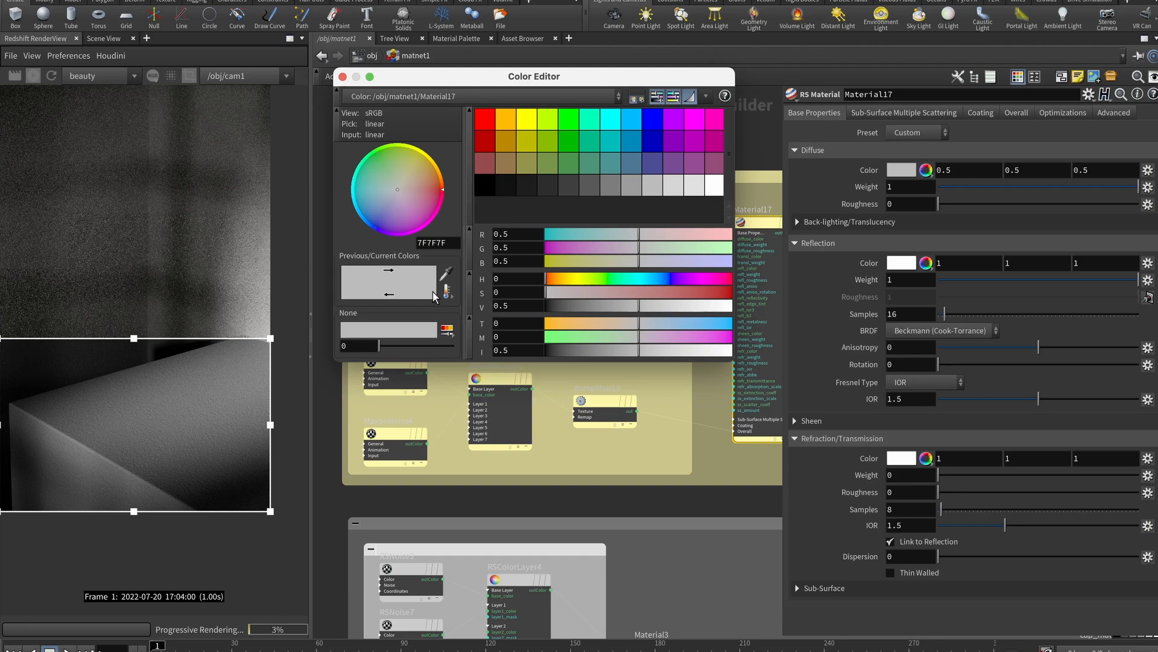
pyautogui.click(719, 189)
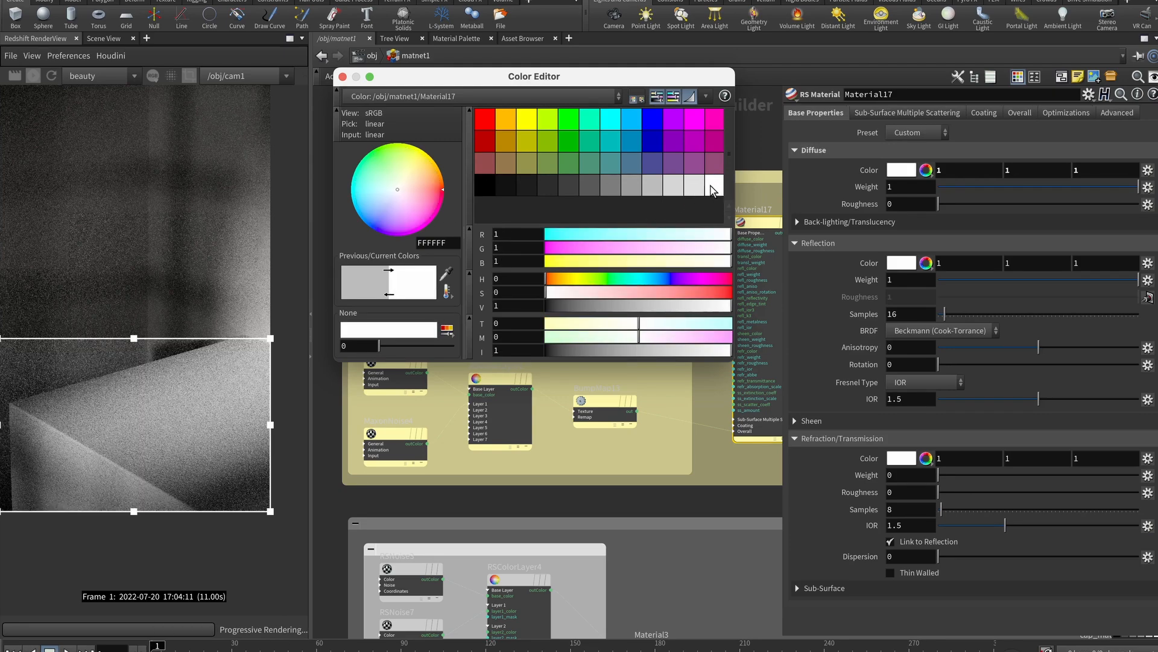
pyautogui.click(700, 192)
pyautogui.click(342, 76)
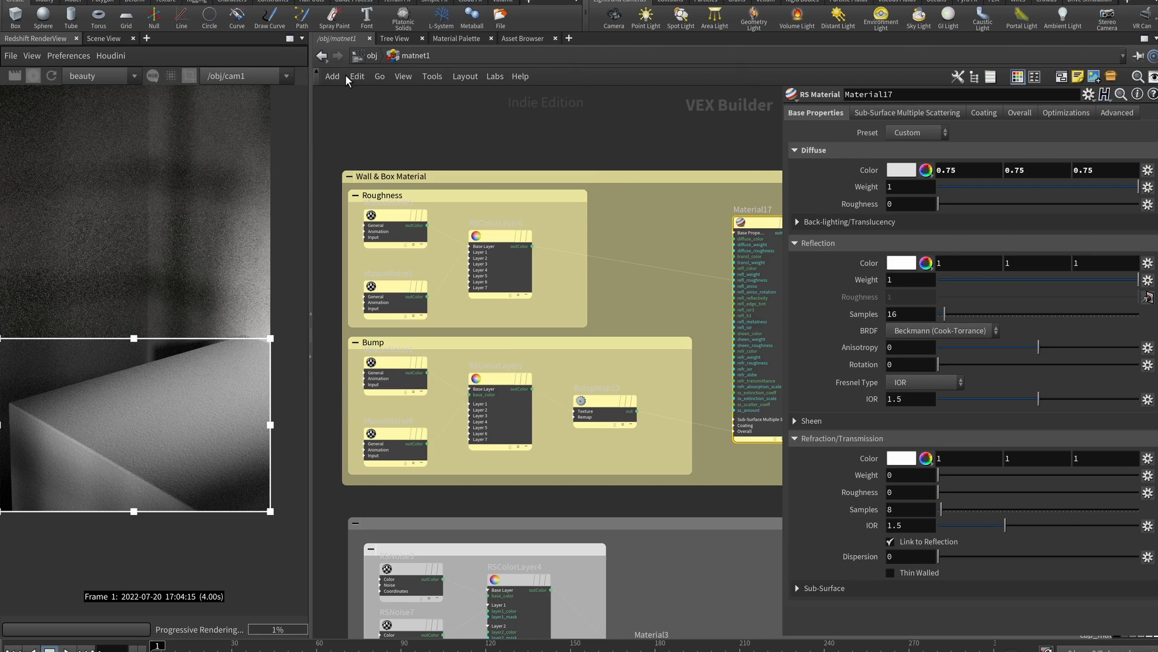
# Inspect the MaxonNoise3 bump noise, bump colour layer and BumpMap13 settings
pyautogui.scroll(-1, 399, 311)
pyautogui.click(397, 315)
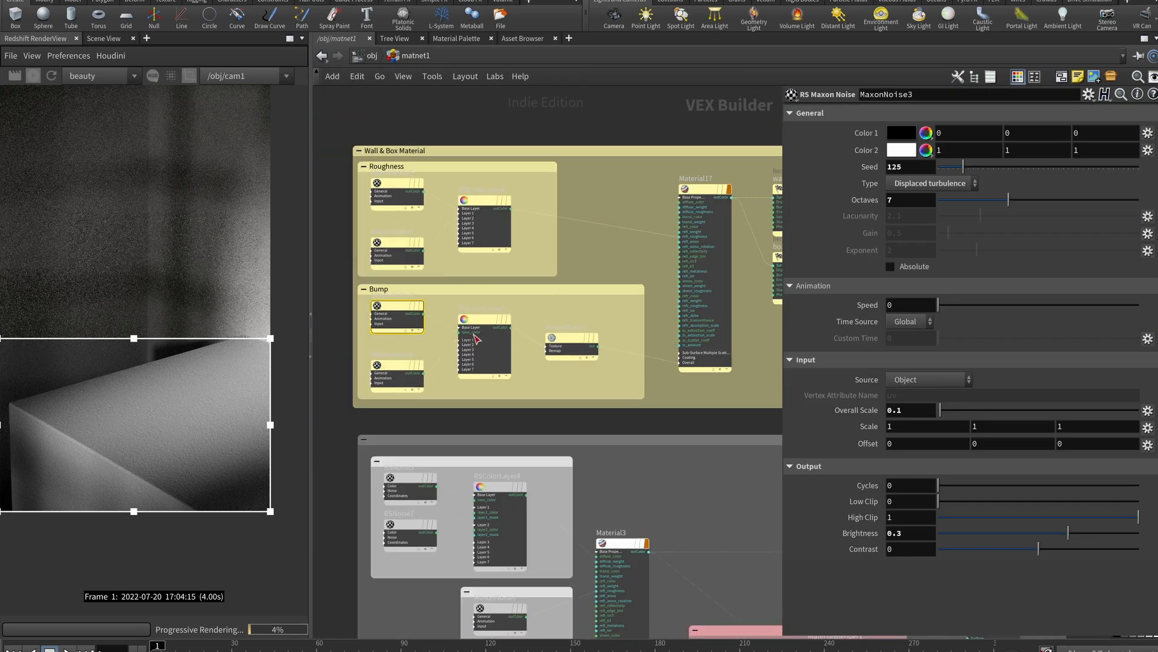
pyautogui.click(480, 322)
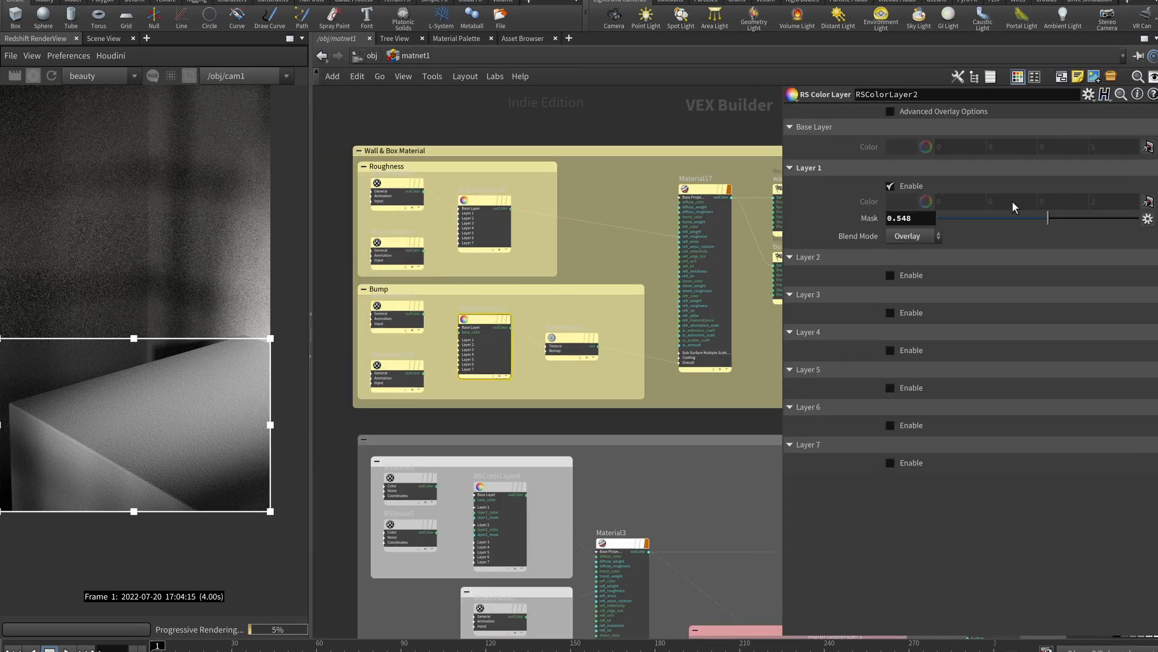
pyautogui.click(379, 311)
pyautogui.click(485, 344)
pyautogui.click(572, 346)
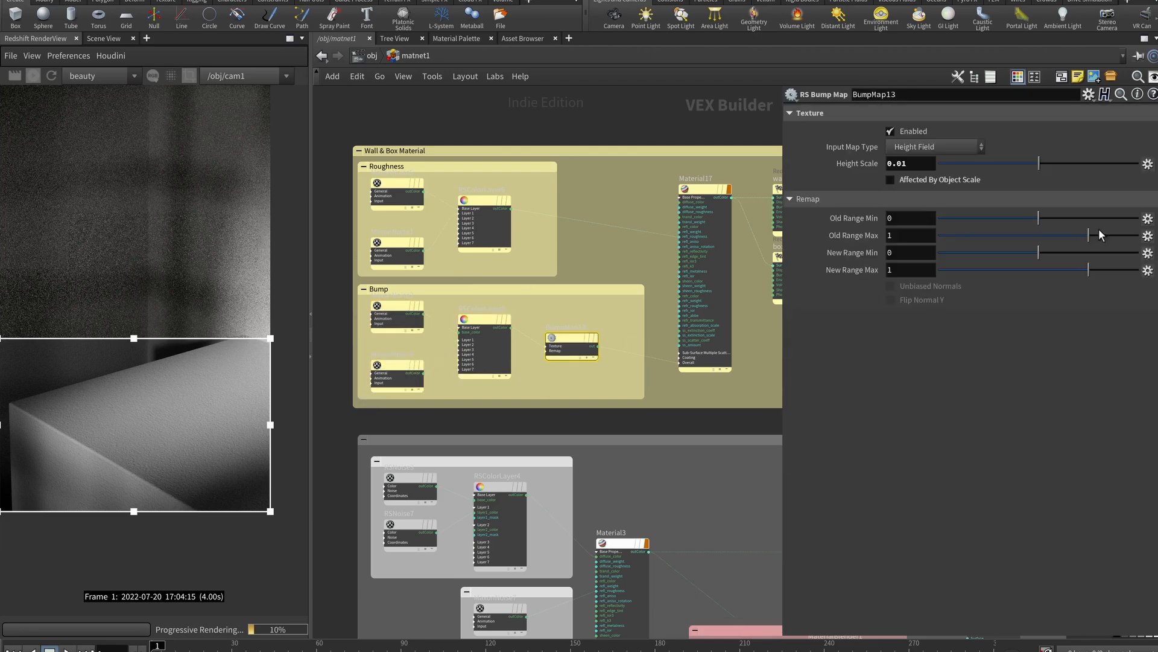
pyautogui.scroll(1, 166, 449)
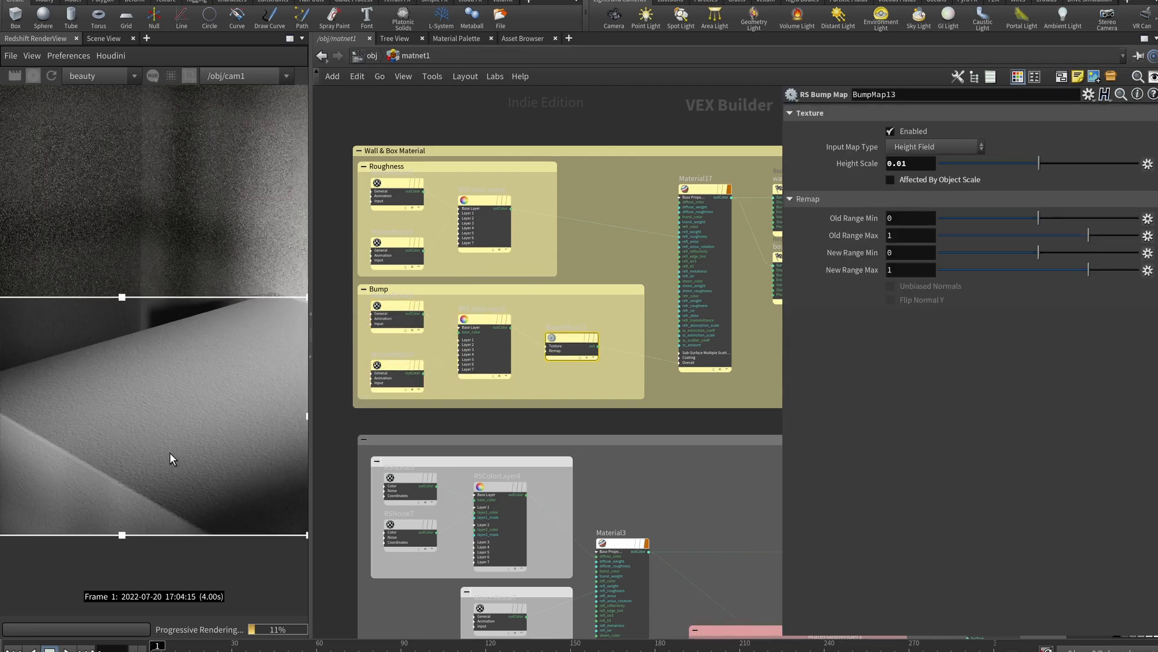
pyautogui.scroll(2, 194, 448)
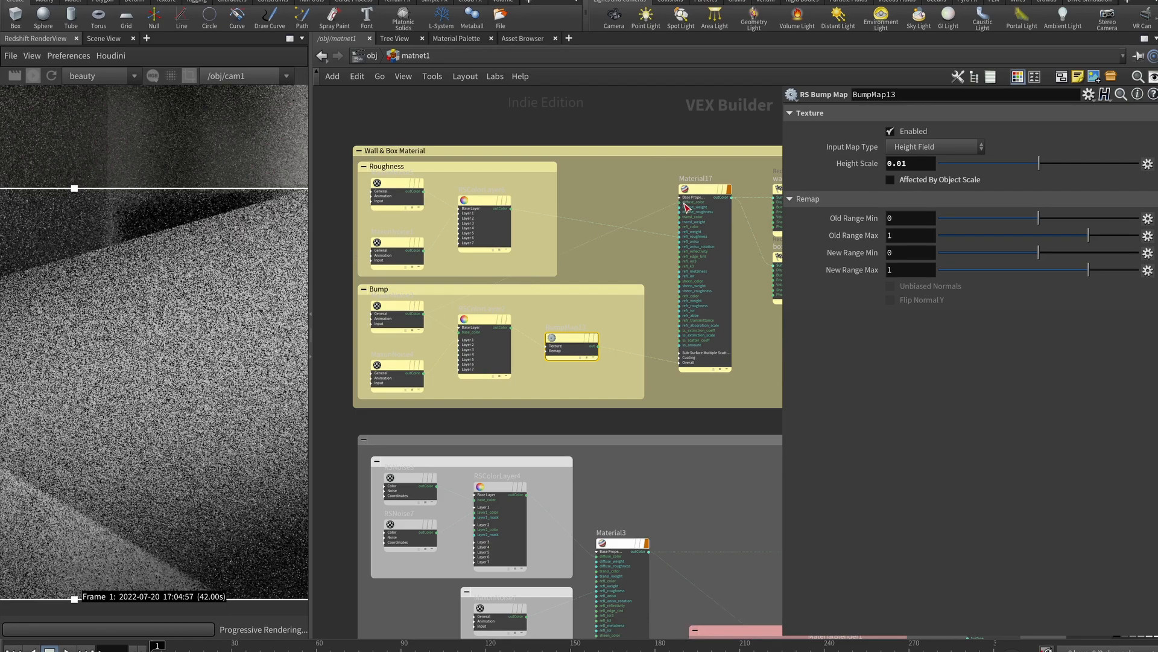
# Cut the roughness wire into Material17 and wire MaxonNoise4 in to preview it
pyautogui.press('y')
pyautogui.moveTo(664, 228); pyautogui.dragTo(570, 301)
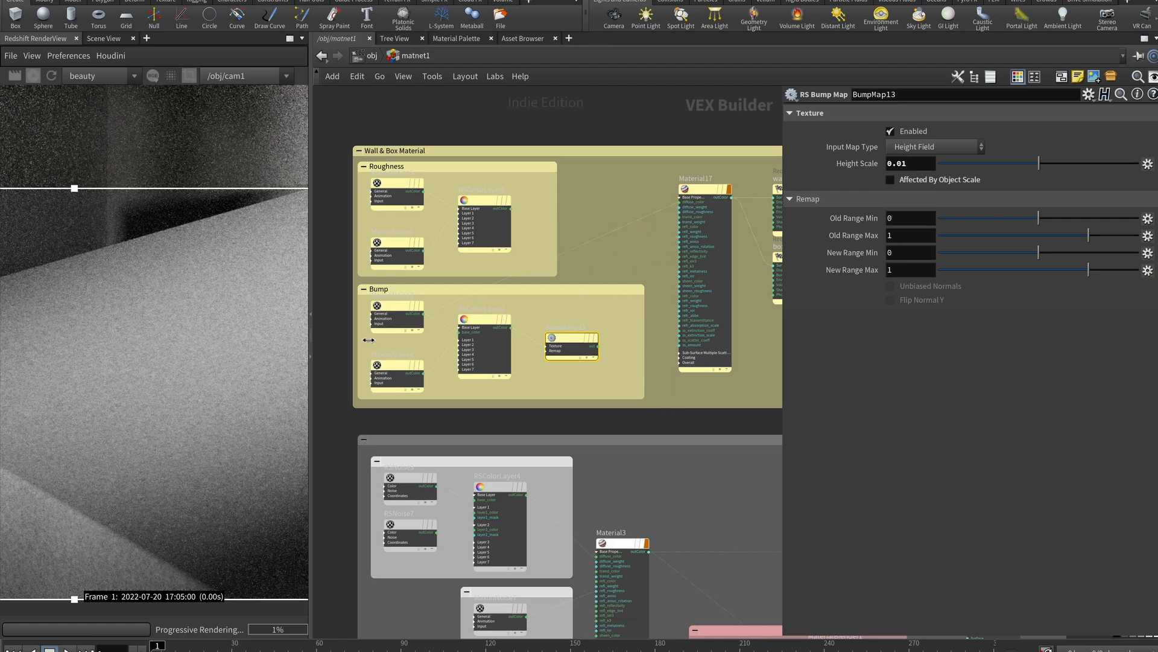
pyautogui.click(392, 311)
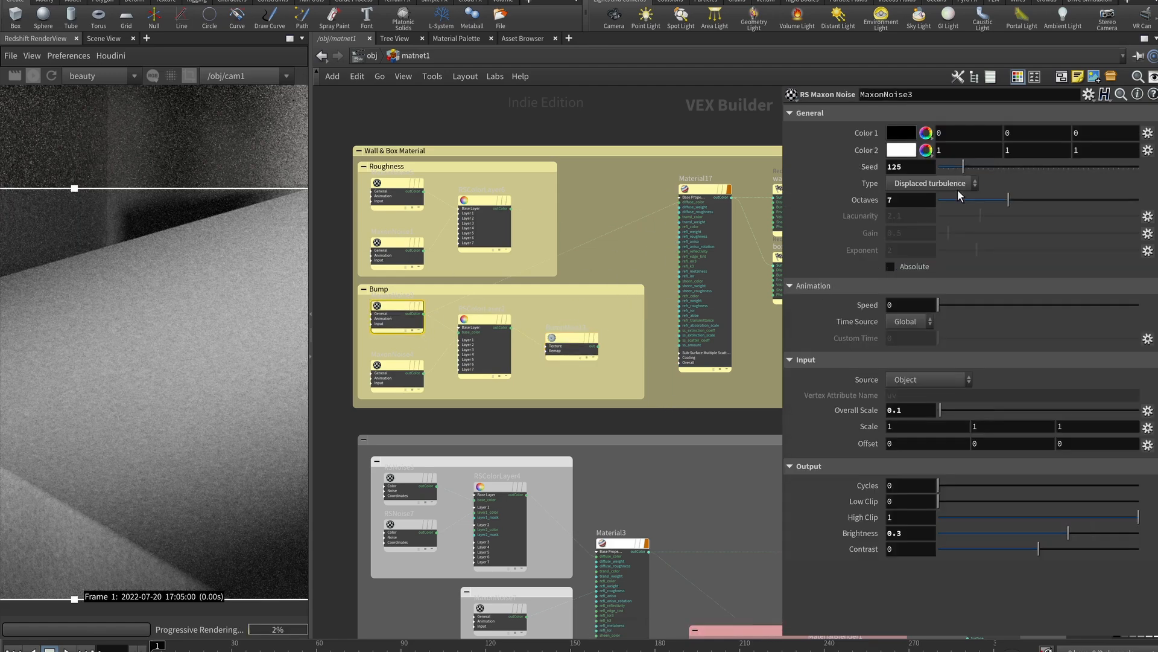
pyautogui.click(913, 410)
pyautogui.click(391, 382)
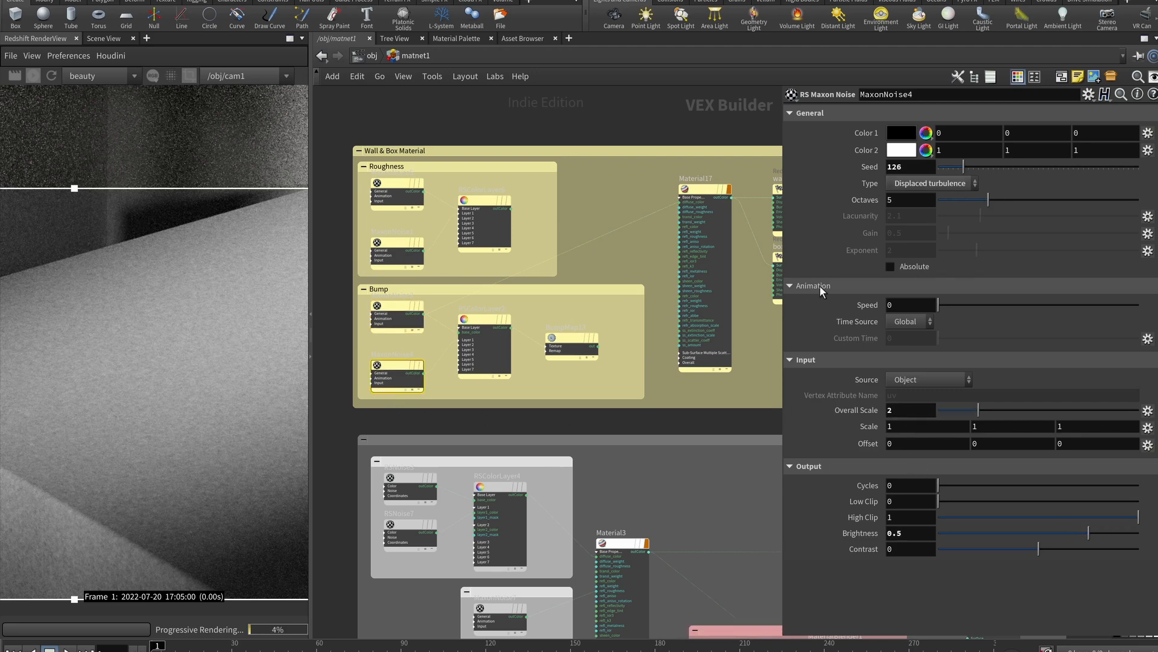
pyautogui.moveTo(425, 373); pyautogui.dragTo(689, 215)
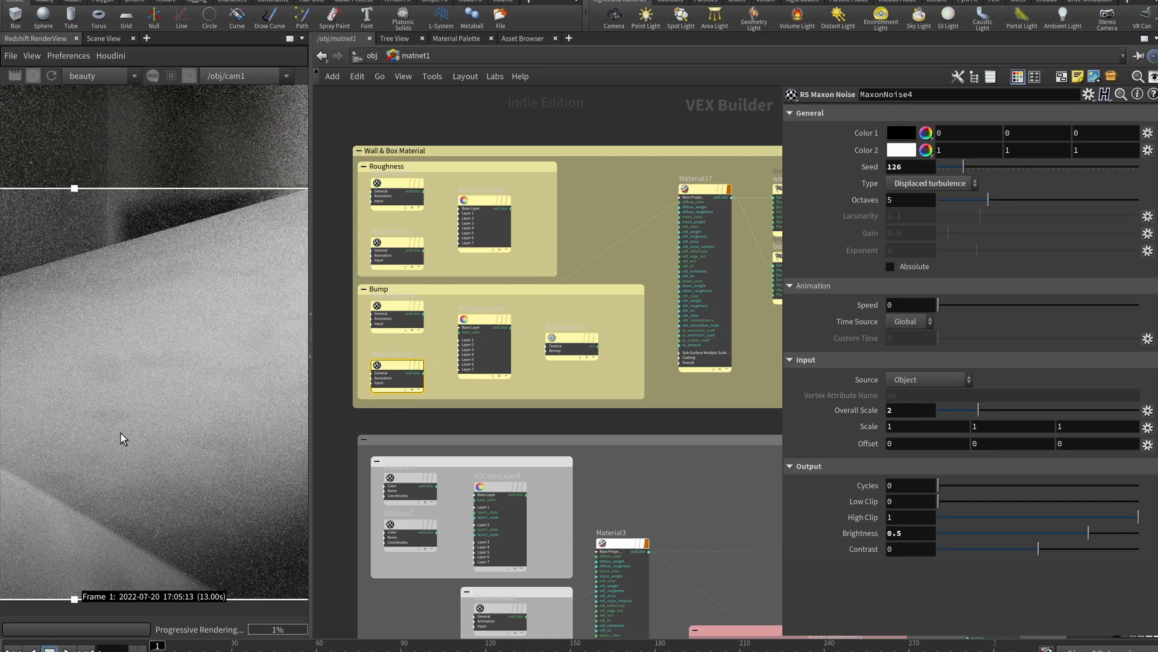
# Set MaxonNoise4's Brightness to 0, then back to 0.5
pyautogui.doubleClick(914, 532)
pyautogui.write('0')
pyautogui.press('Return')
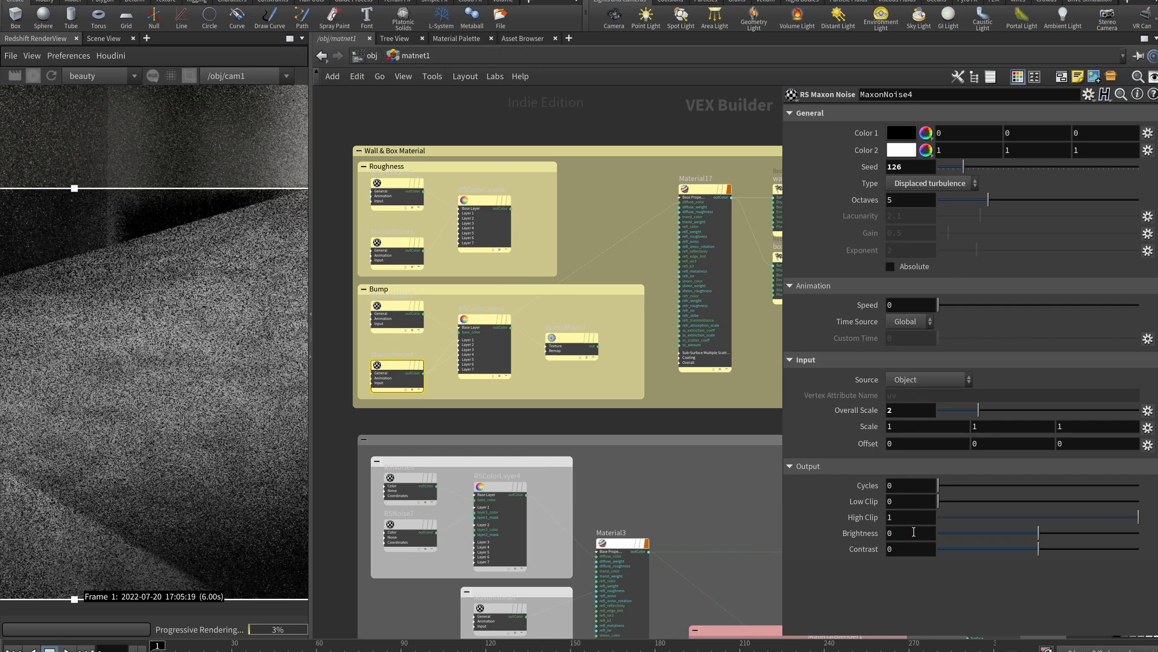
pyautogui.click(903, 533)
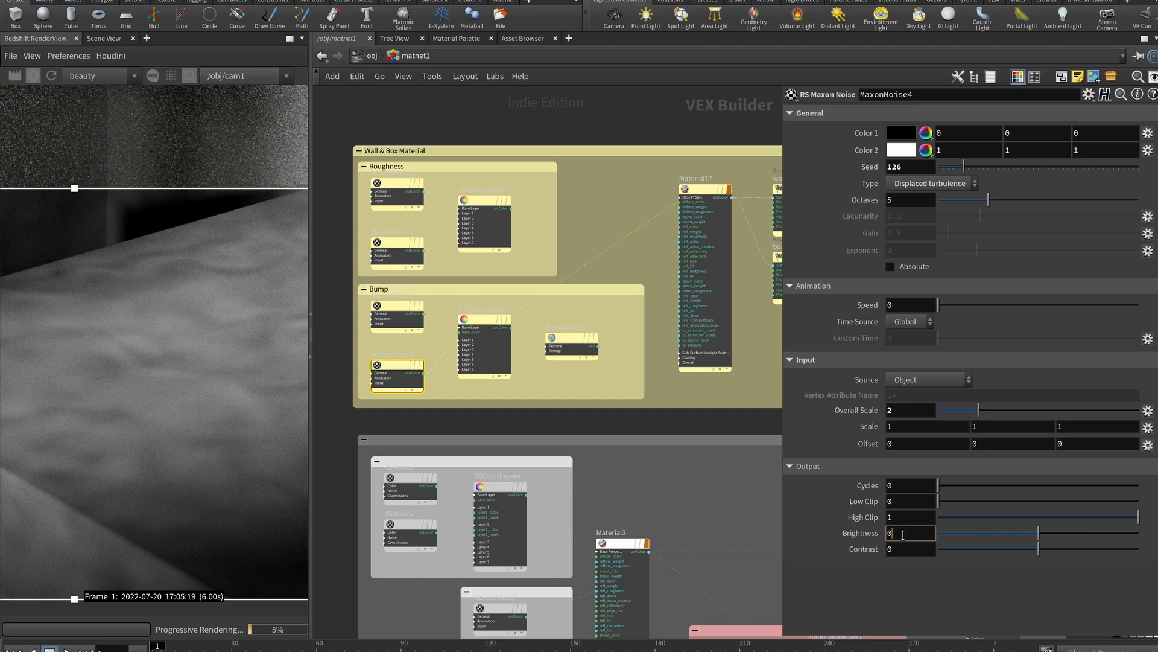
pyautogui.write('.5')
pyautogui.press('Return')
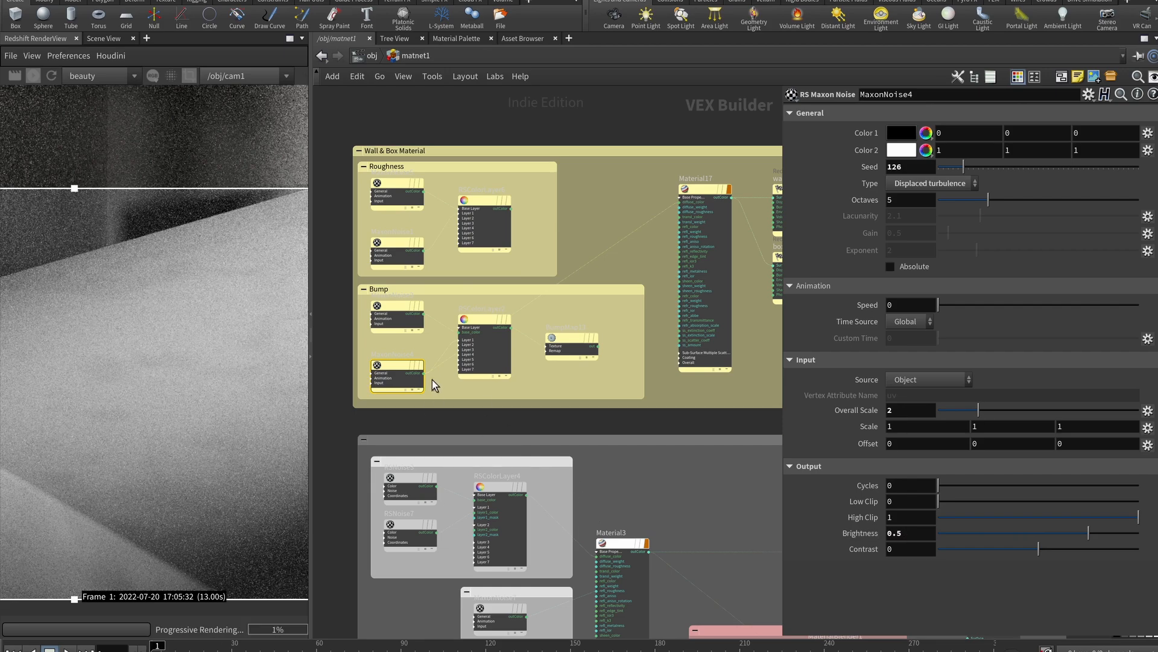
# Set the bump colour layer RSColorLayer2's Layer 1 mask to 0.548
pyautogui.click(483, 321)
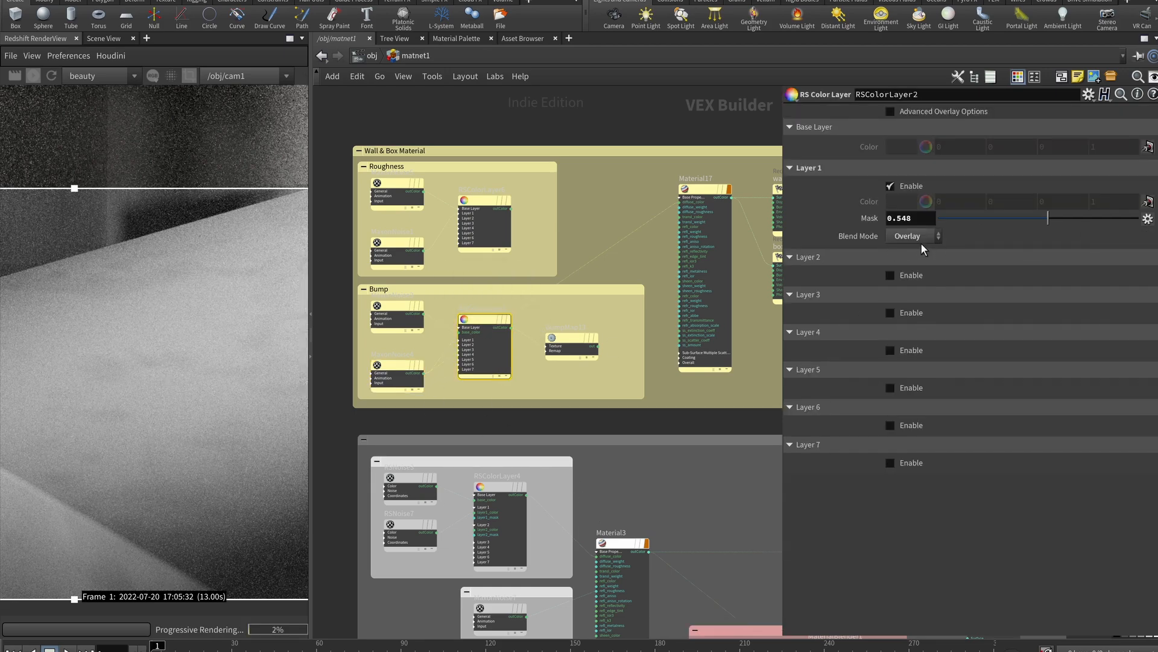
pyautogui.click(908, 218)
pyautogui.moveTo(513, 330)
pyautogui.moveTo(597, 347); pyautogui.dragTo(692, 364)
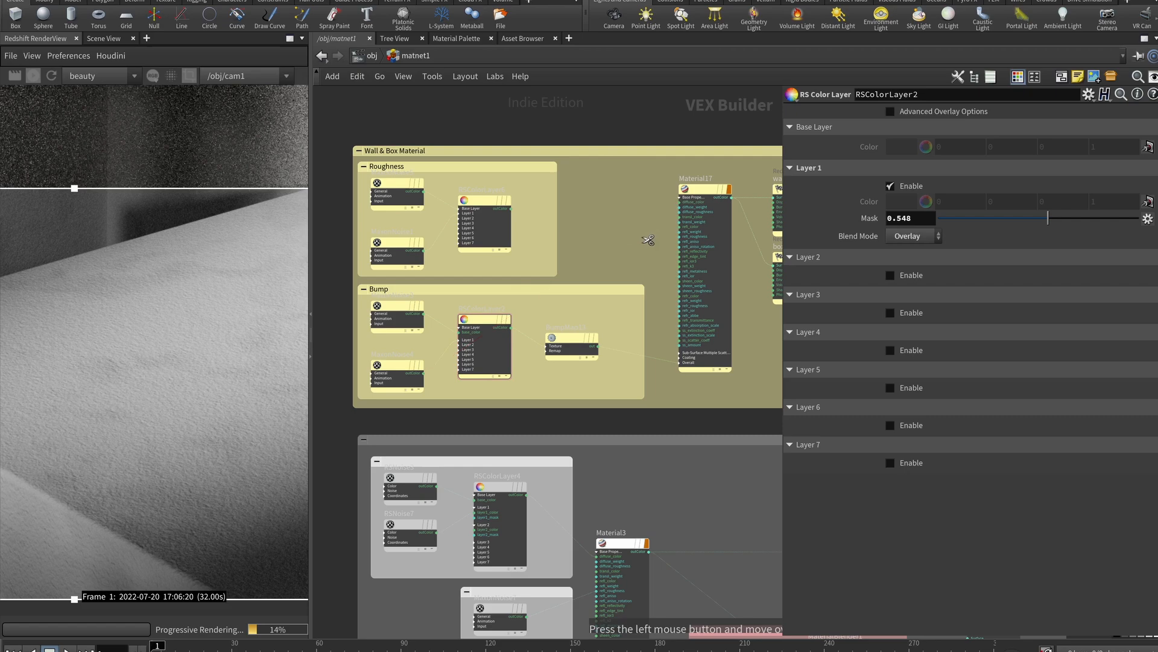
# Connect the Roughness colour layer's output to Material17's refl_weight input
pyautogui.scroll(4, 620, 209)
pyautogui.scroll(-2, 620, 209)
pyautogui.moveTo(462, 213); pyautogui.dragTo(712, 249)
# Pan and zoom the network to bring the wall_material and box_material nodes into view
pyautogui.scroll(-3, 631, 308)
pyautogui.scroll(-1, 631, 302)
pyautogui.scroll(-4, 276, 397)
pyautogui.scroll(-3, 230, 382)
pyautogui.scroll(-3, 198, 374)
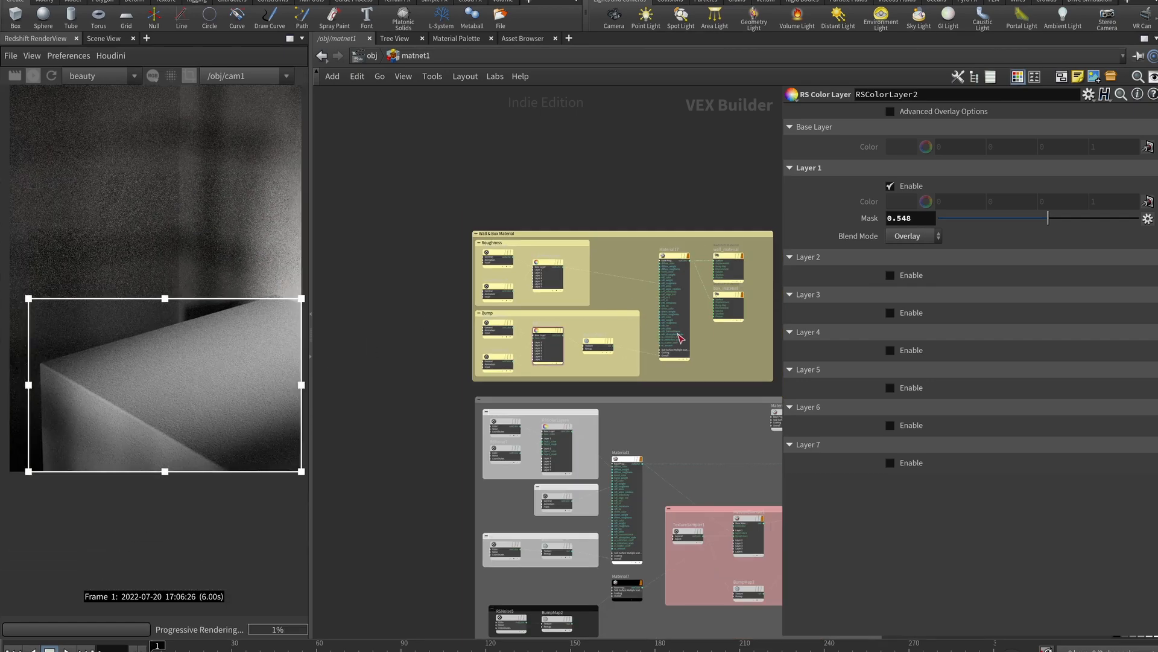
pyautogui.scroll(-2, 709, 361)
pyautogui.scroll(5, 703, 298)
pyautogui.moveTo(703, 297); pyautogui.dragTo(540, 336, button='middle')
pyautogui.scroll(3, 600, 364)
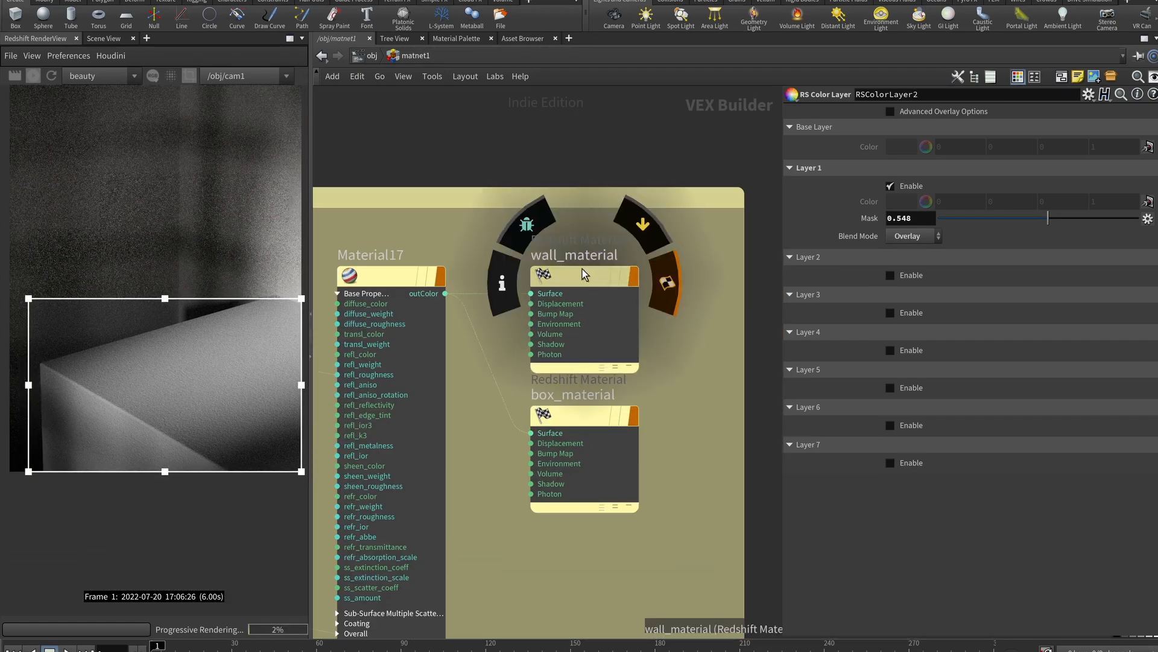
pyautogui.moveTo(583, 427)
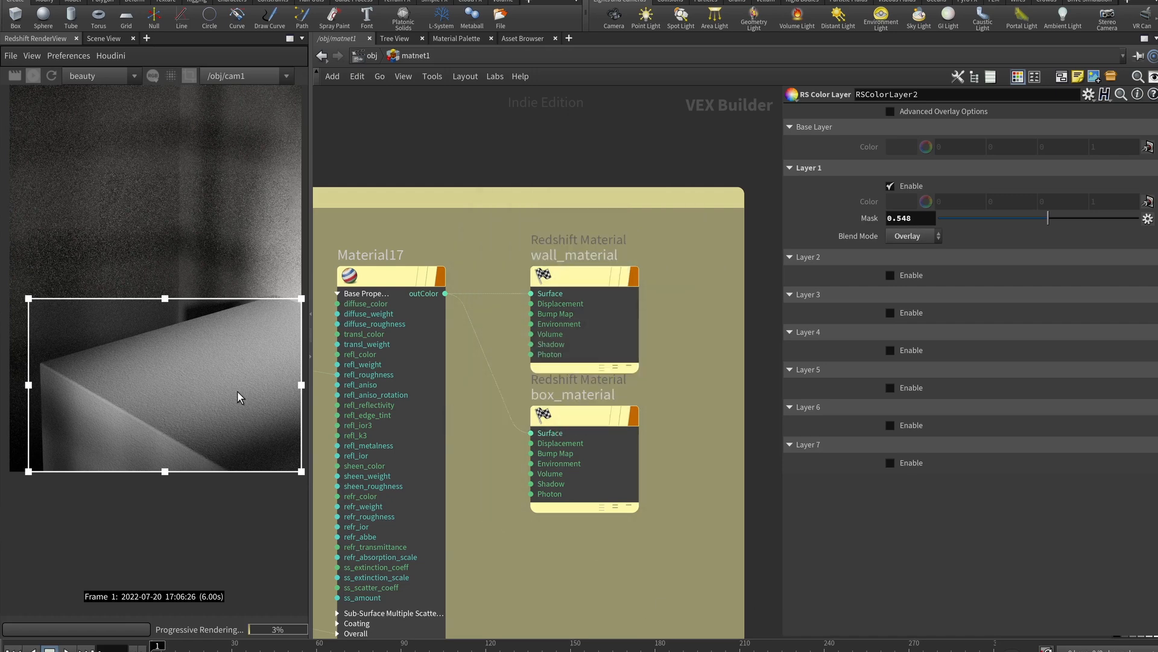
# Switch the render back to full frame and reopen the matnet1 material network
pyautogui.click(188, 76)
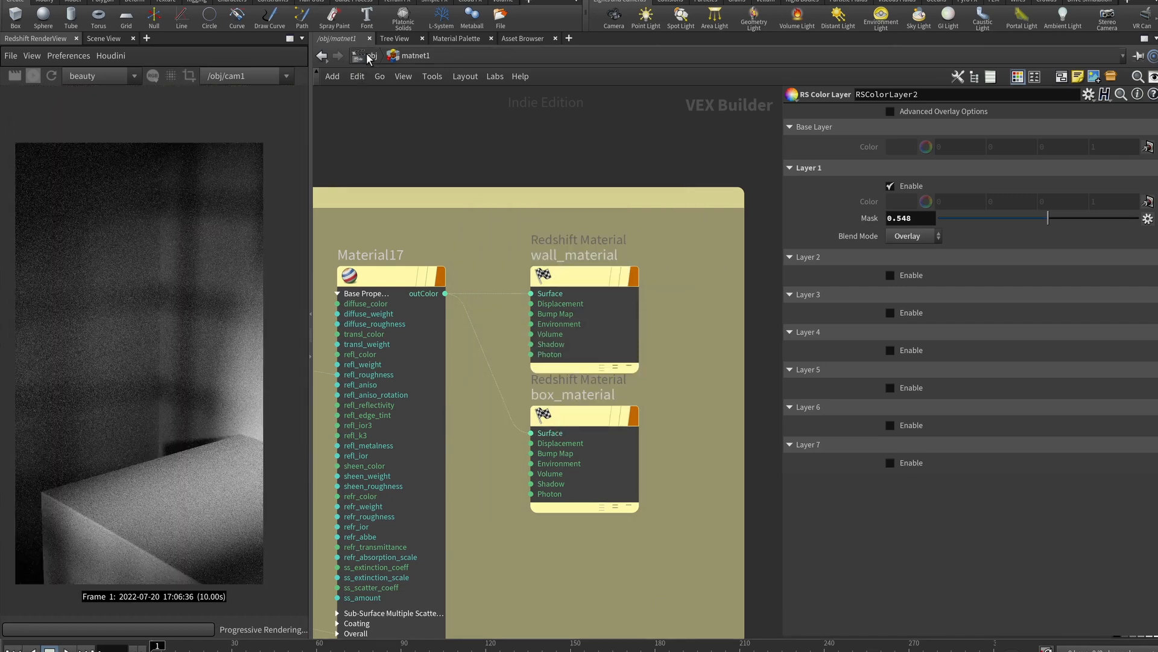
pyautogui.click(368, 55)
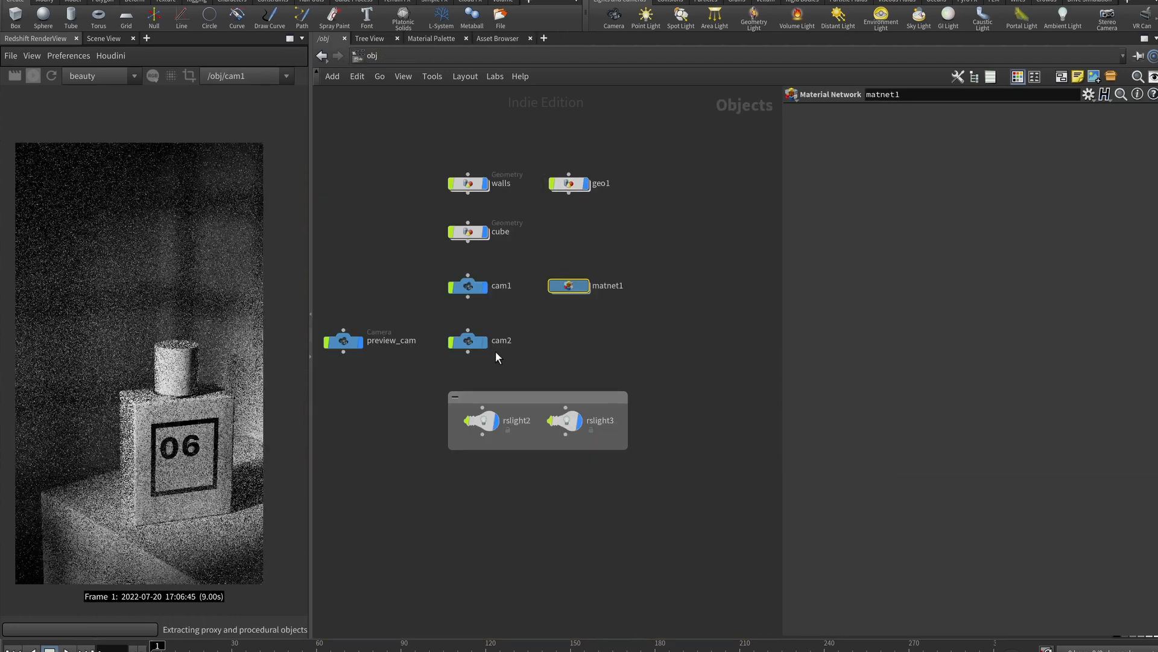
pyautogui.doubleClick(573, 286)
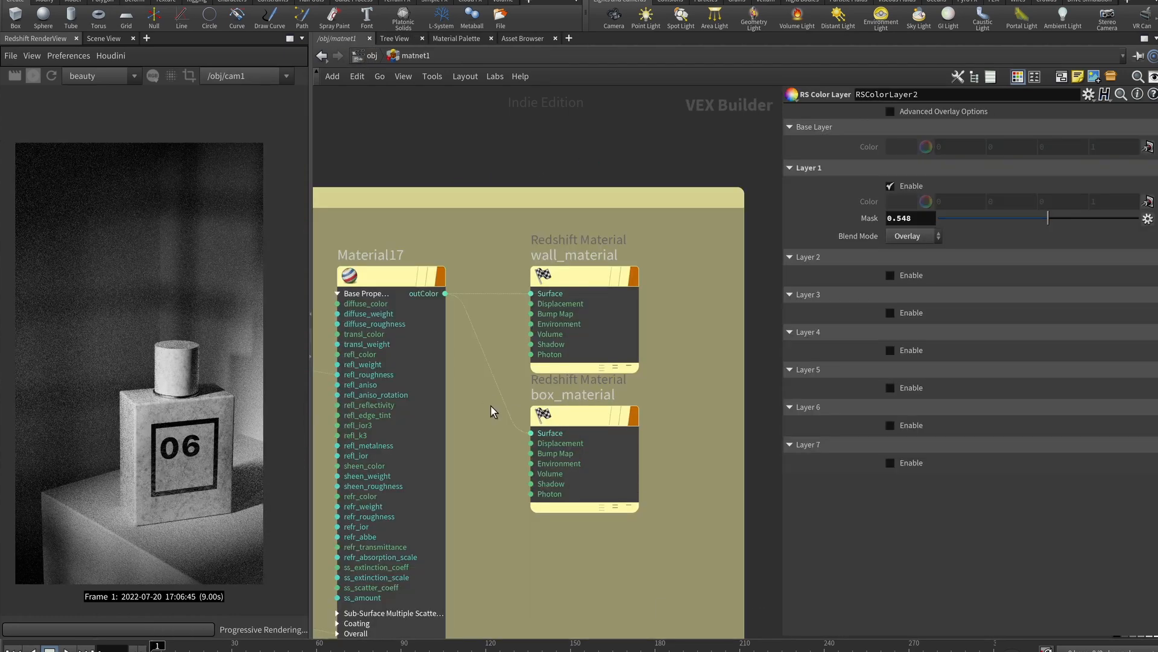
# Pan the network to Material3 and its texture nodes in the grey bottle box
pyautogui.moveTo(512, 499); pyautogui.dragTo(511, 316, button='middle')
pyautogui.scroll(-4, 513, 319)
pyautogui.moveTo(536, 372); pyautogui.dragTo(549, 305, button='middle')
pyautogui.scroll(-4, 540, 330)
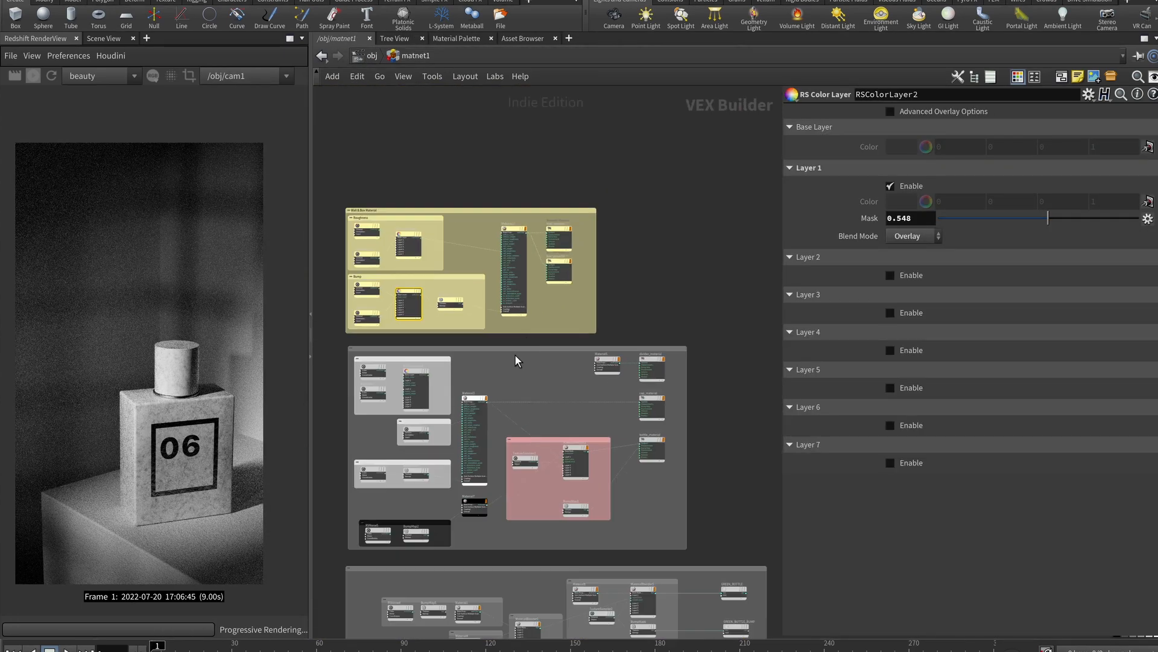
pyautogui.scroll(3, 504, 388)
pyautogui.moveTo(492, 381); pyautogui.dragTo(605, 288, button='middle')
pyautogui.scroll(2, 605, 288)
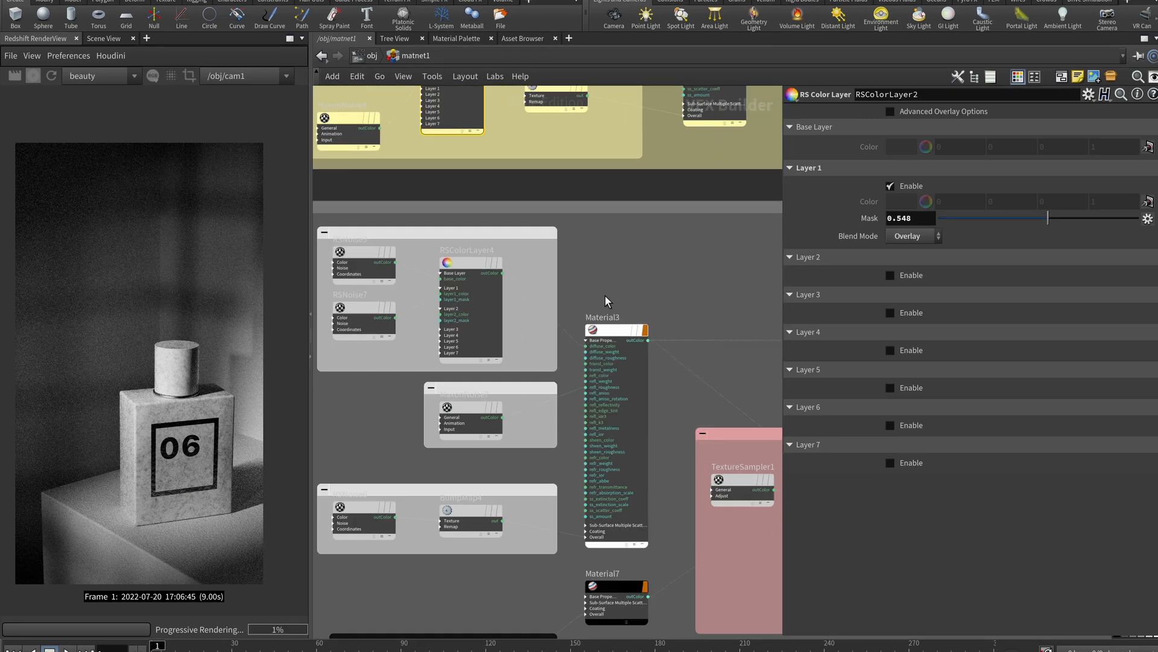
pyautogui.scroll(2, 595, 291)
pyautogui.moveTo(596, 291); pyautogui.dragTo(672, 242, button='middle')
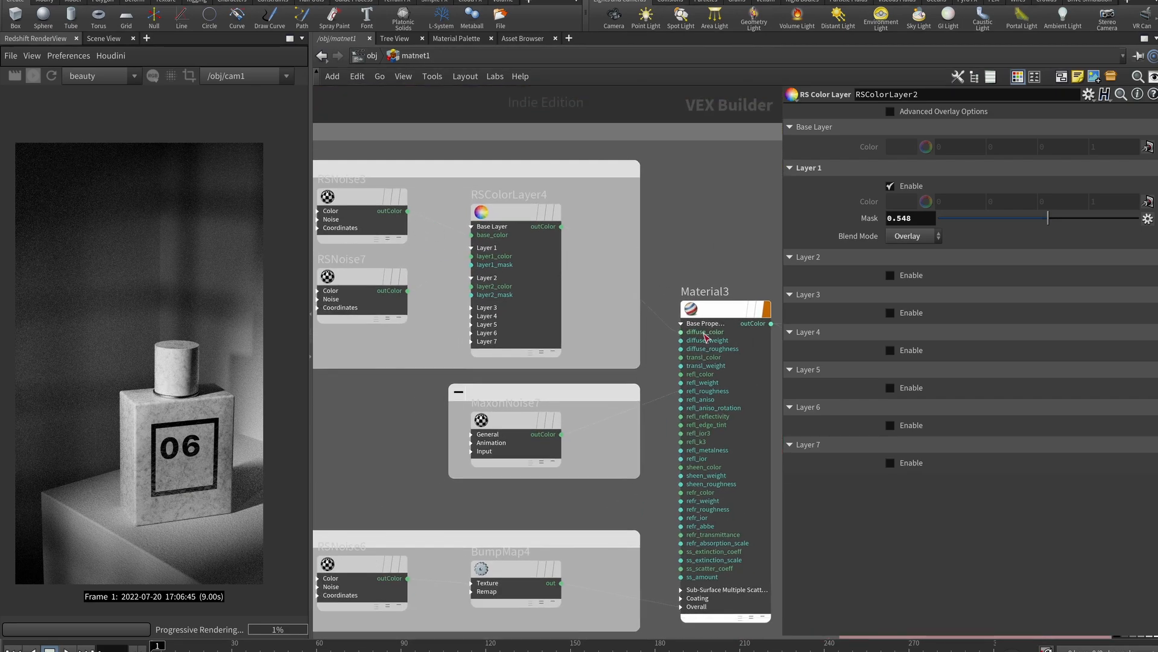
# Turn on region rendering and fit the region box around the 06 bottle
pyautogui.click(189, 76)
pyautogui.moveTo(30, 512); pyautogui.dragTo(154, 523)
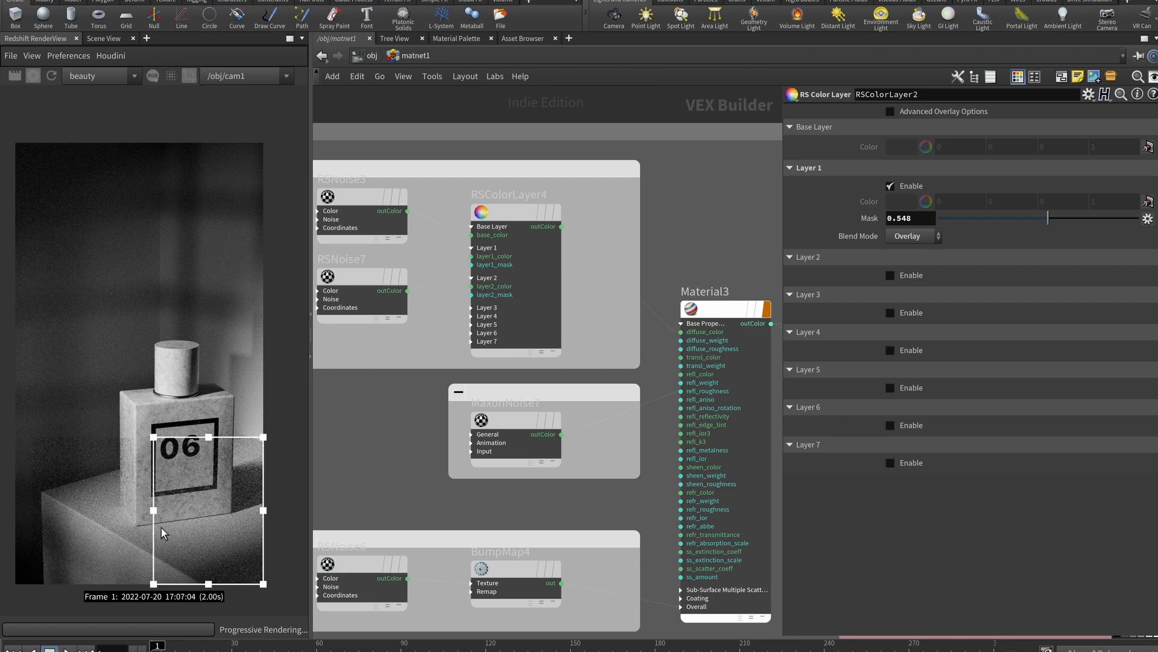
pyautogui.moveTo(234, 527); pyautogui.dragTo(196, 468)
pyautogui.moveTo(225, 527); pyautogui.dragTo(237, 544)
pyautogui.moveTo(196, 478); pyautogui.dragTo(194, 467)
pyautogui.moveTo(234, 534); pyautogui.dragTo(243, 536)
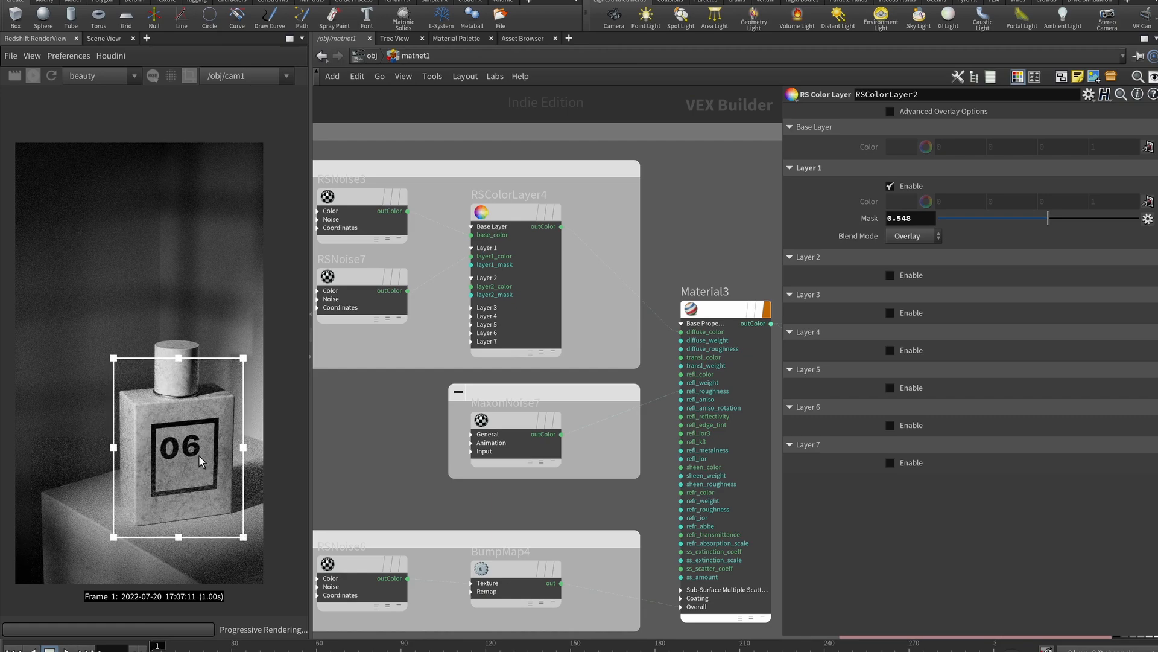
pyautogui.scroll(4, 201, 453)
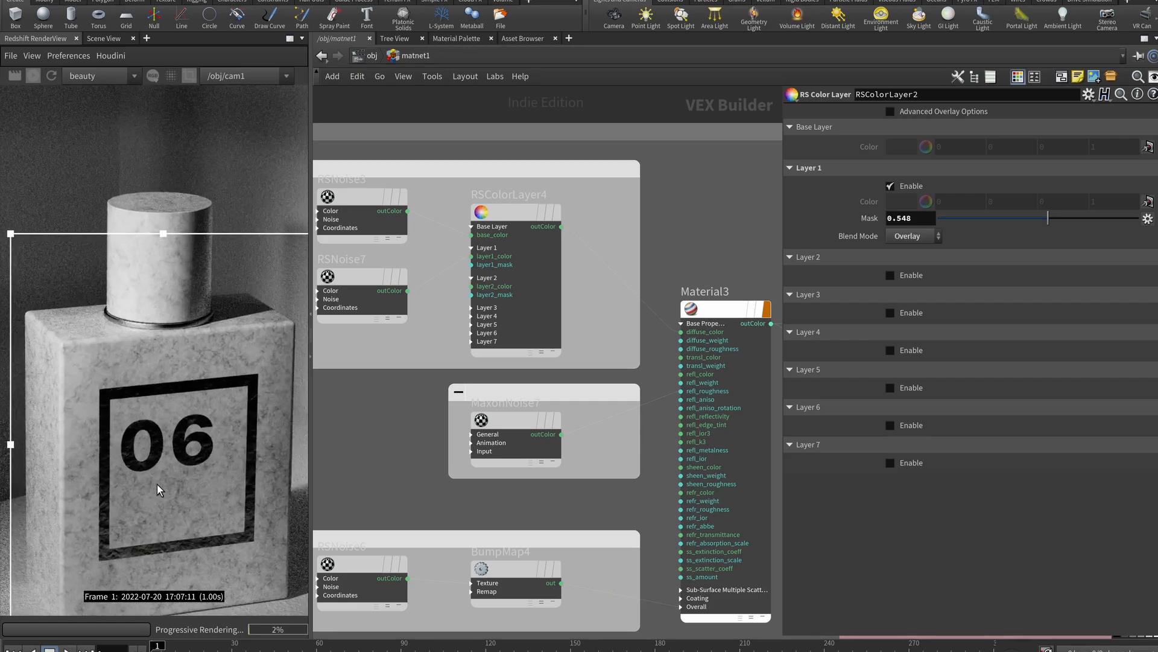
pyautogui.moveTo(194, 426); pyautogui.dragTo(189, 353, button='middle')
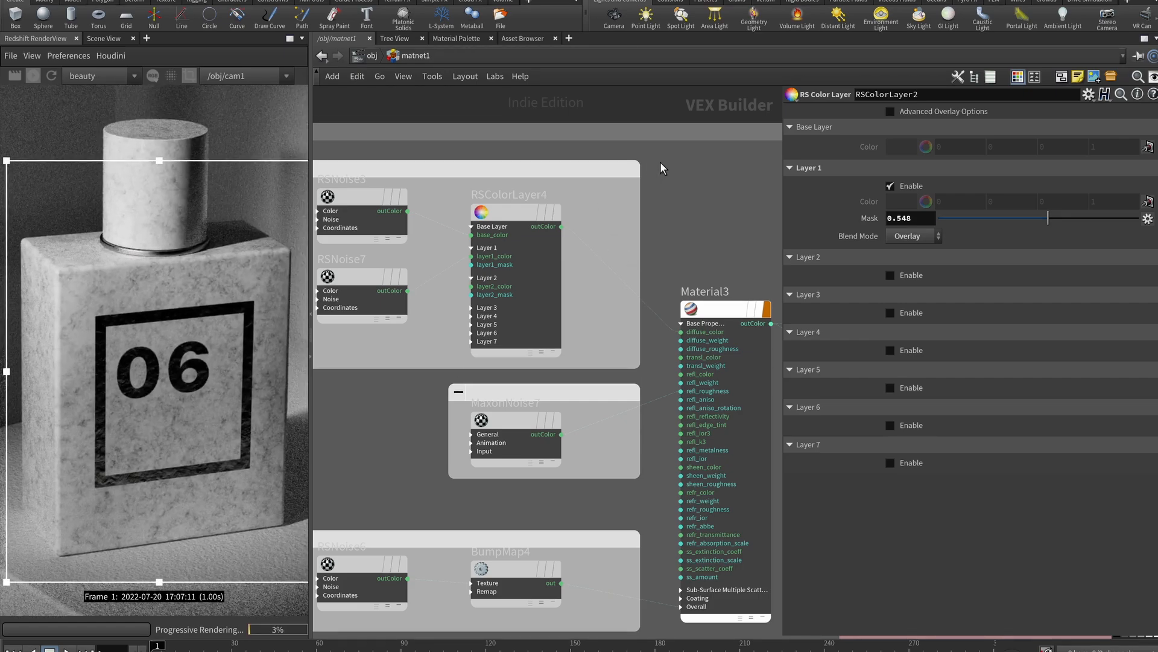
# Select RSNoise3, RSNoise7 and RSColorLayer4, and frame them with Material3
pyautogui.moveTo(483, 215); pyautogui.dragTo(545, 211, button='middle')
pyautogui.moveTo(654, 187); pyautogui.dragTo(423, 296)
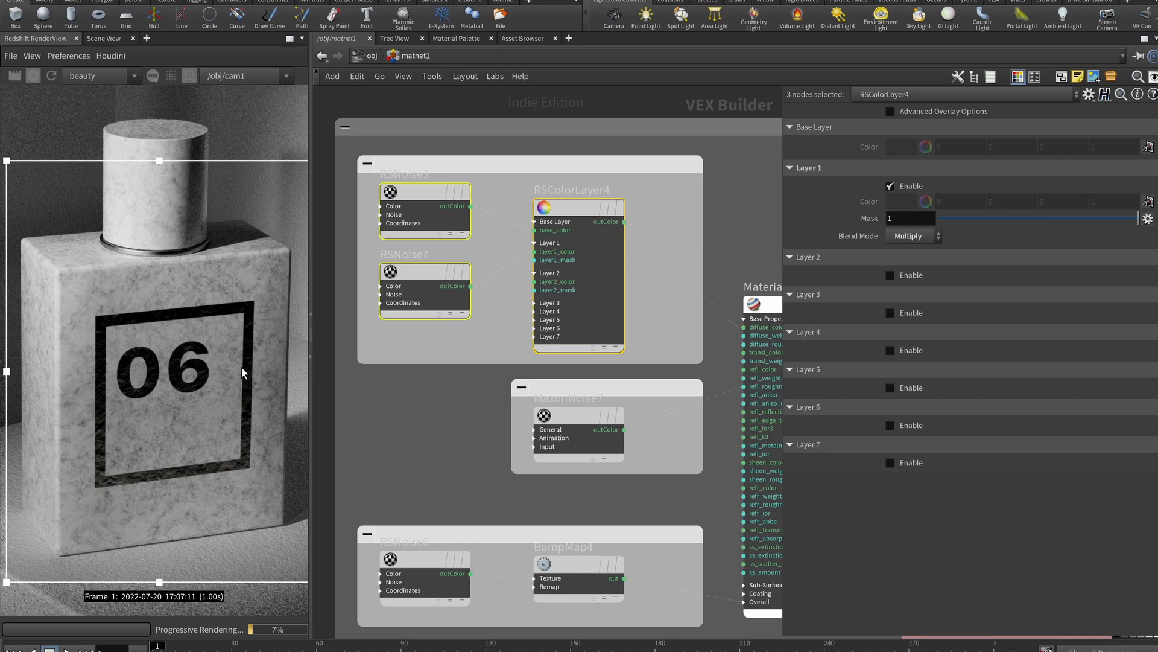
pyautogui.scroll(-1, 184, 443)
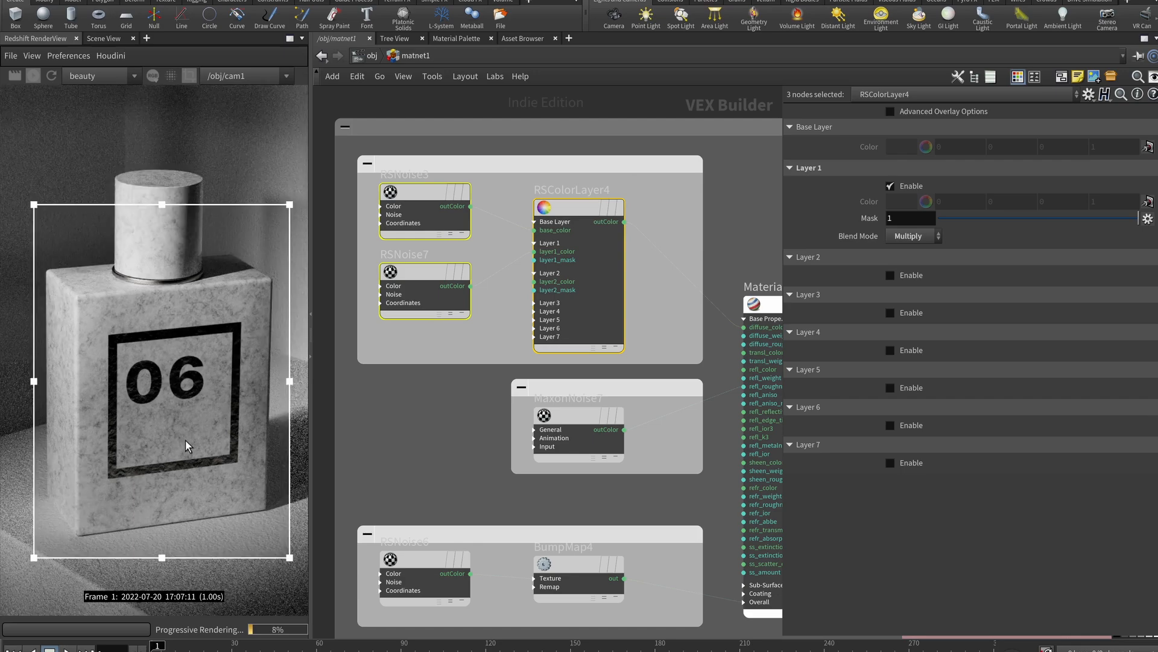
pyautogui.scroll(1, 722, 376)
pyautogui.moveTo(717, 355); pyautogui.dragTo(592, 396, button='middle')
pyautogui.scroll(-2, 592, 396)
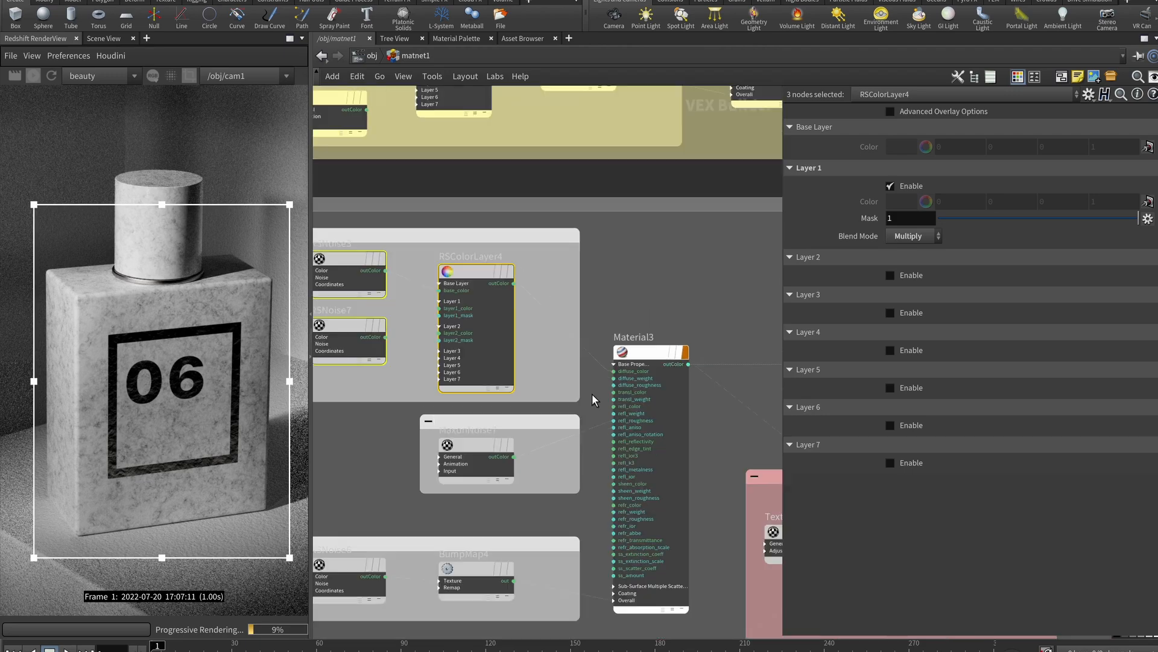
pyautogui.scroll(2, 598, 396)
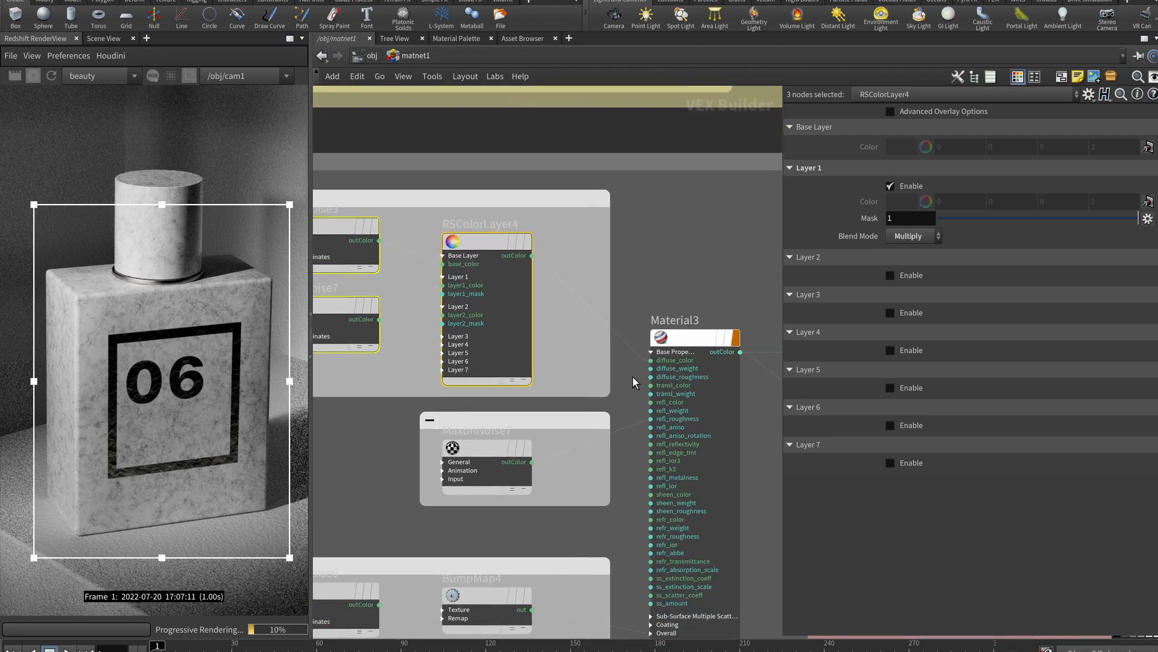
pyautogui.scroll(2, 631, 370)
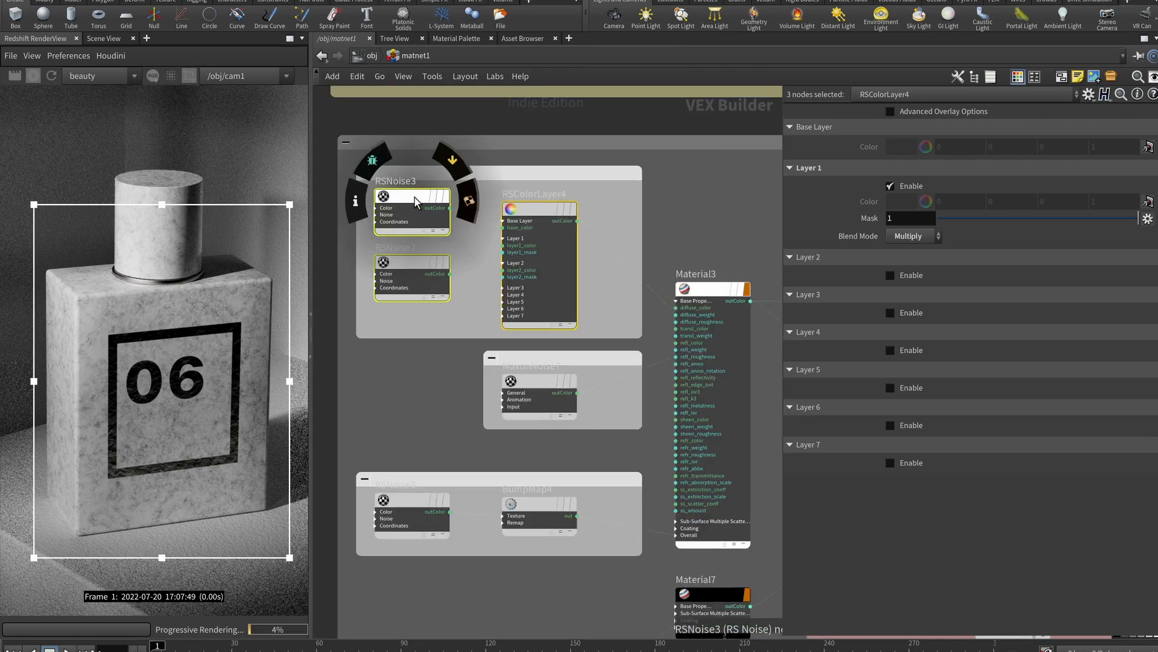
# Wire RSNoise3 into Material3's diffuse_color and set its Color 1 to black
pyautogui.click(415, 198)
pyautogui.moveTo(451, 208); pyautogui.dragTo(682, 311)
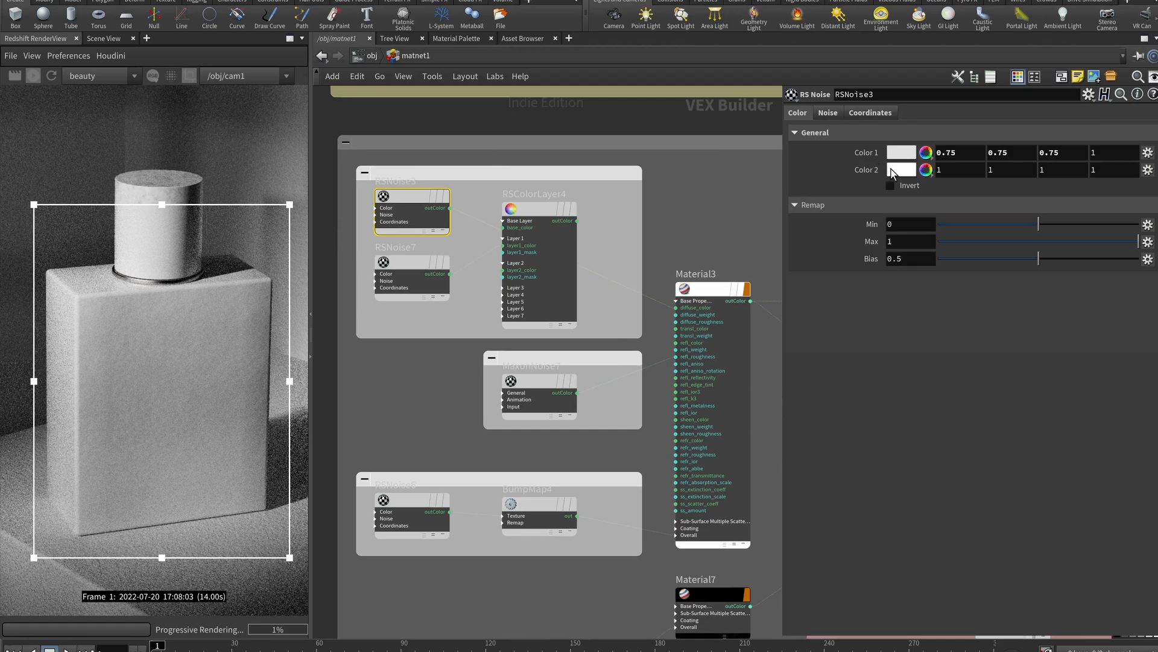
pyautogui.click(898, 157)
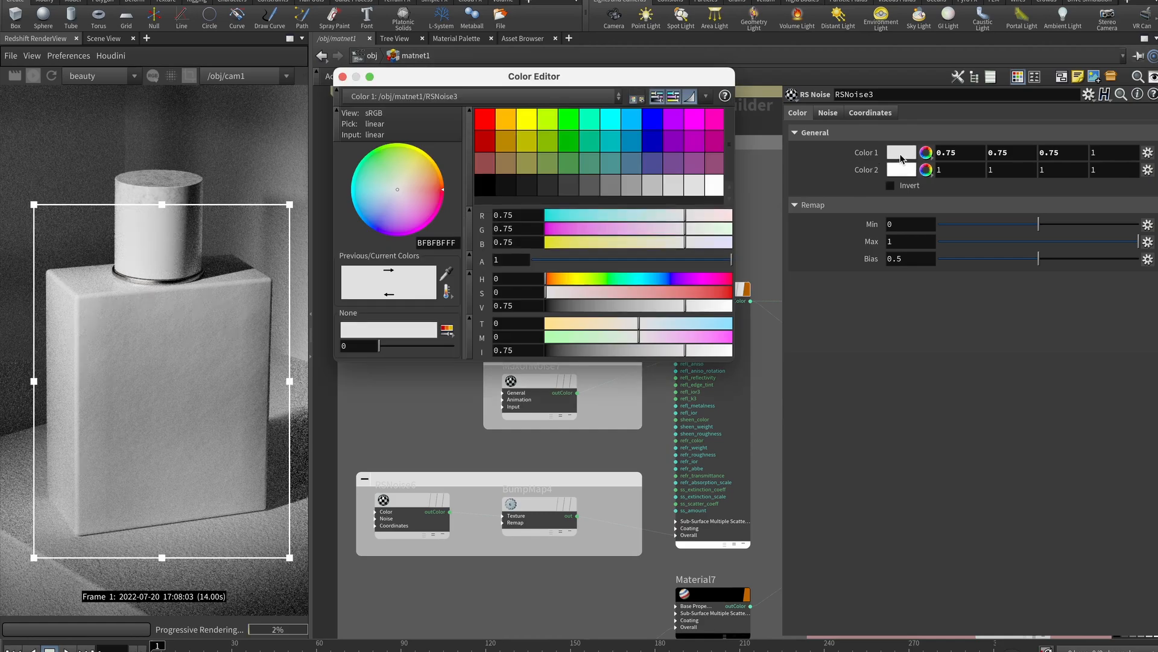
pyautogui.click(486, 191)
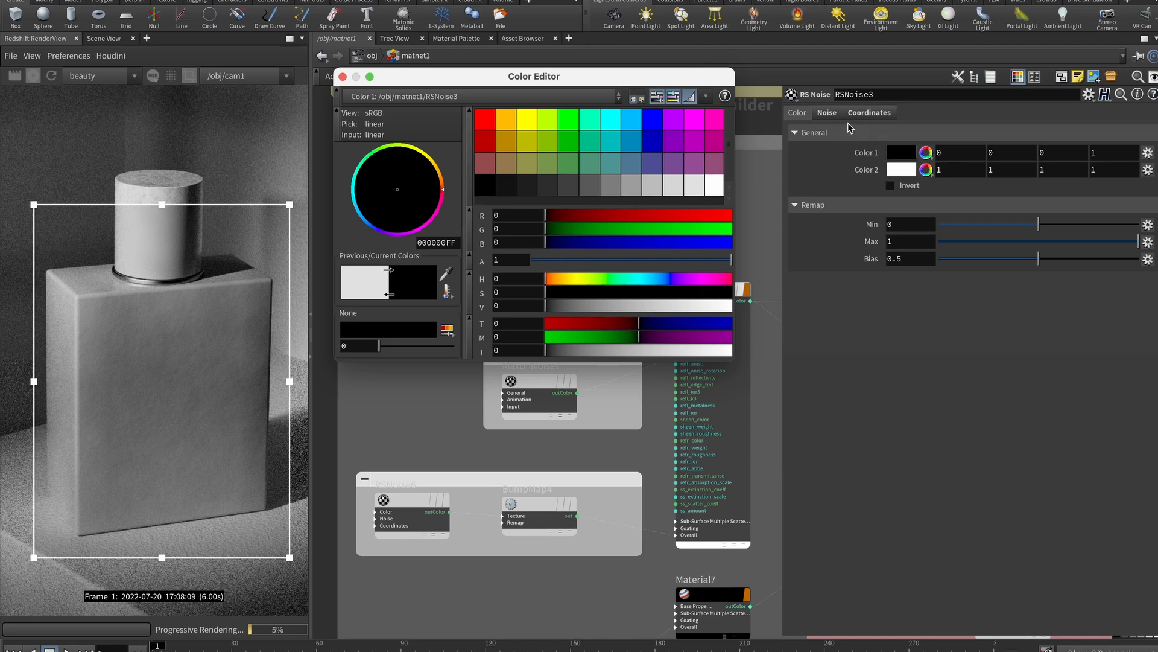
# Try RSNoise3 Overall Scale values 30, 10 and 5, settling on 2
pyautogui.click(831, 114)
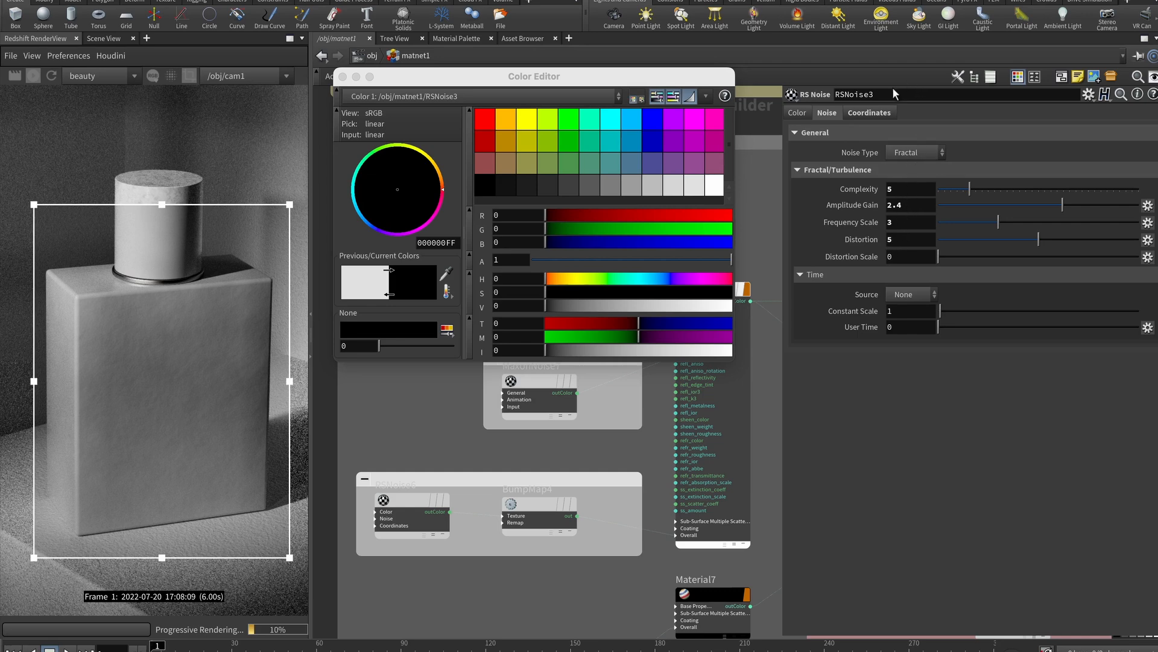
pyautogui.click(887, 111)
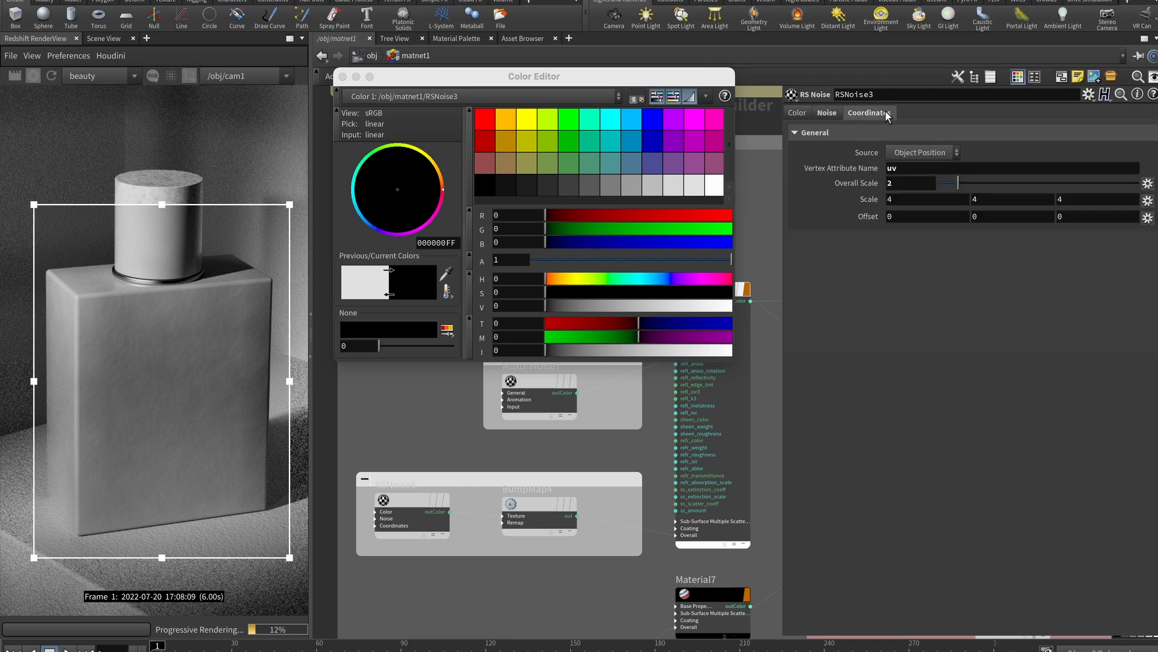
pyautogui.click(924, 183)
pyautogui.write('30')
pyautogui.press('Return')
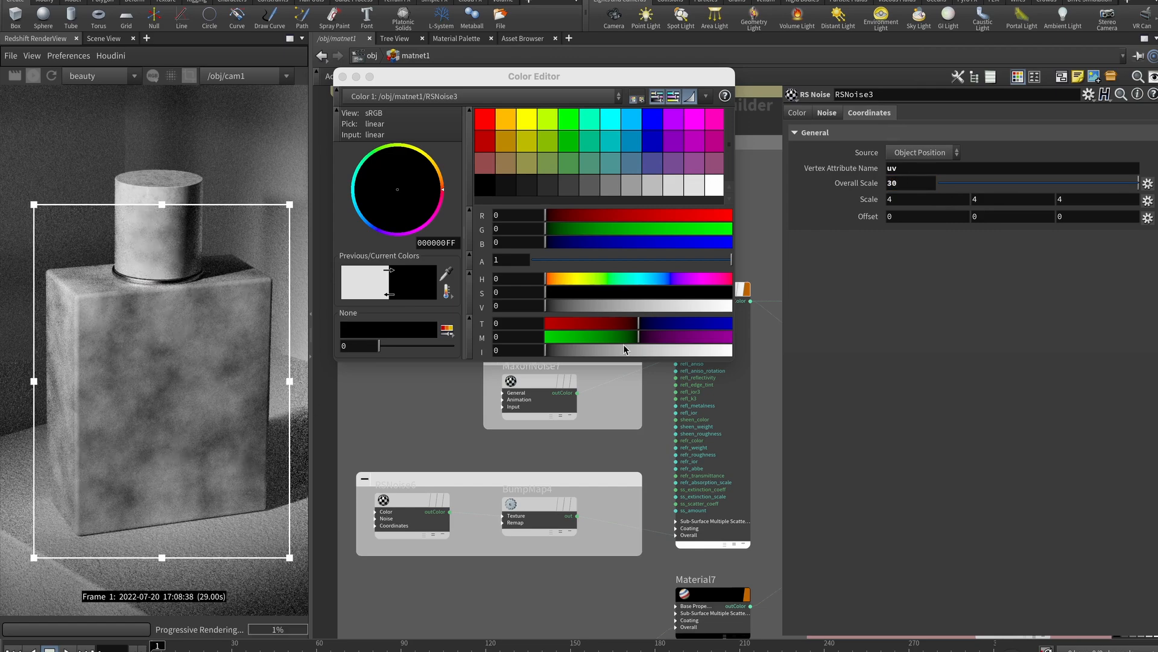
pyautogui.click(910, 186)
pyautogui.write('10')
pyautogui.press('Return')
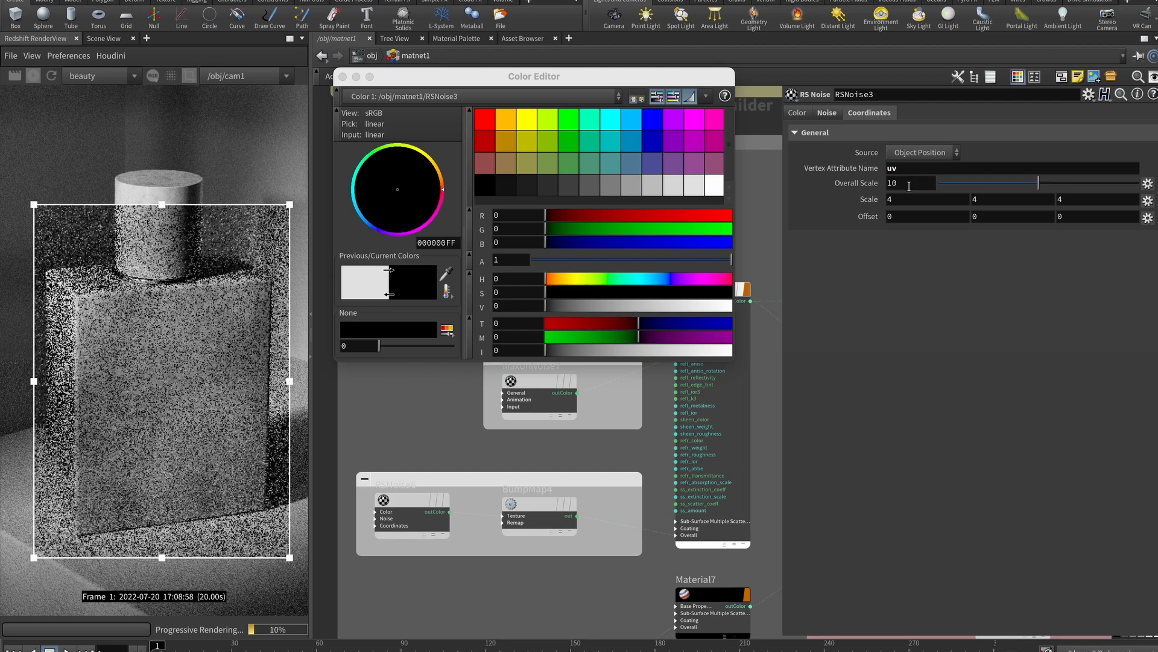
pyautogui.press('BackSpace')
pyautogui.press('BackSpace')
pyautogui.write('5')
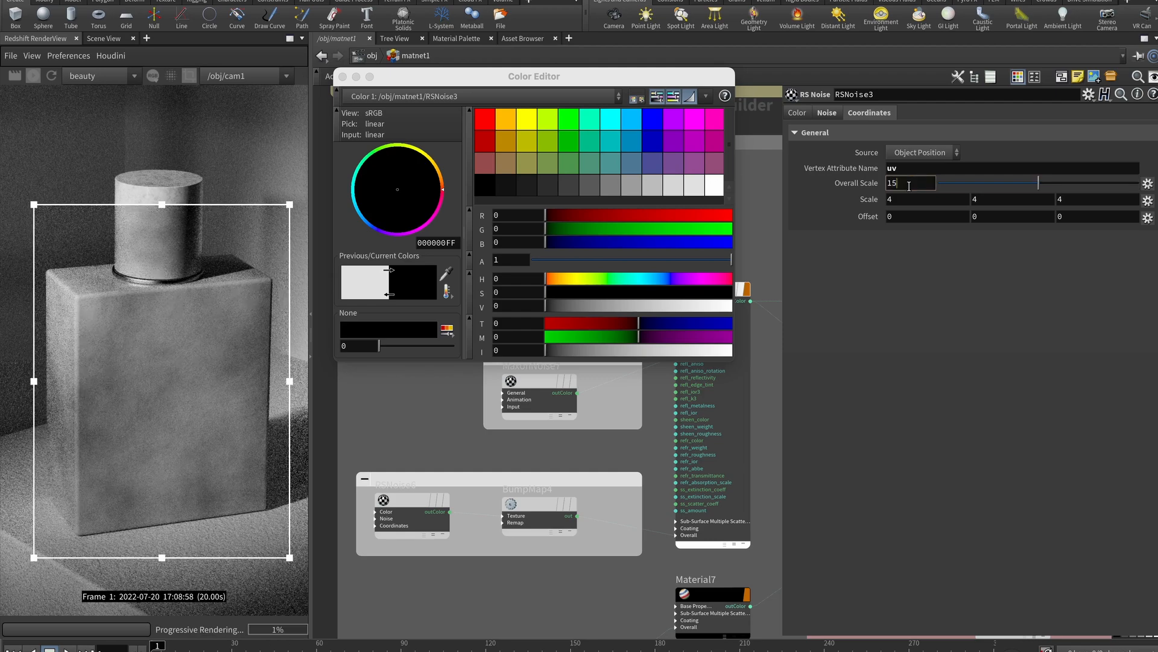
pyautogui.press('Return')
pyautogui.write('2')
pyautogui.press('Return')
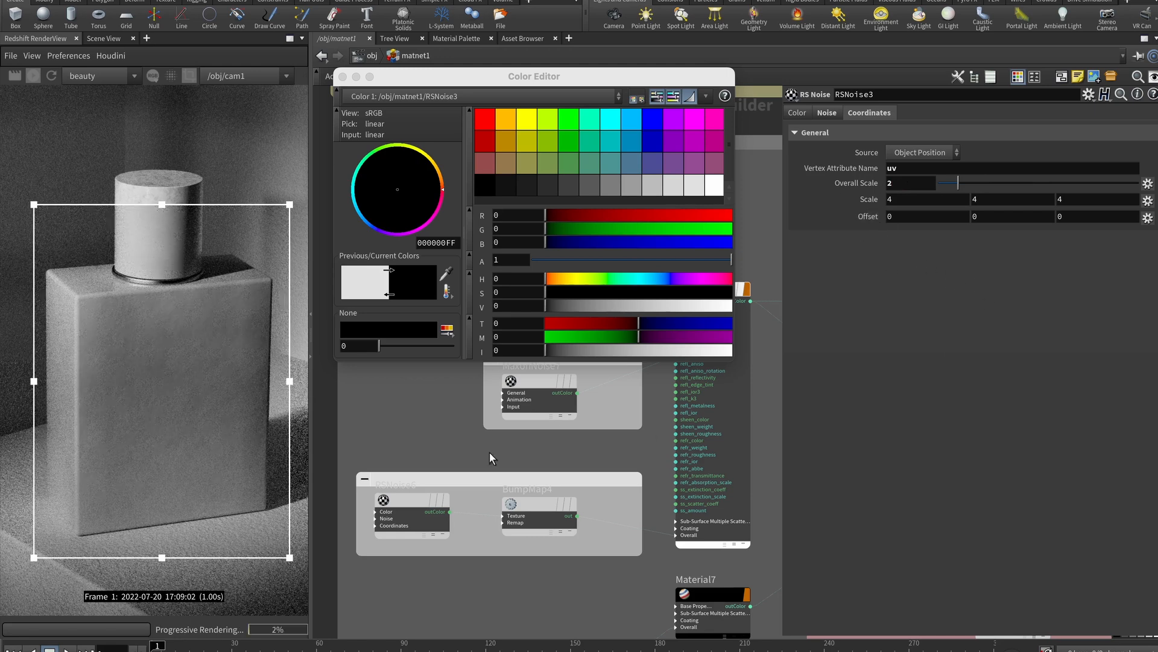
# Change RSNoise3's Color 1 to 0.75 light grey and close the colour editor
pyautogui.click(695, 186)
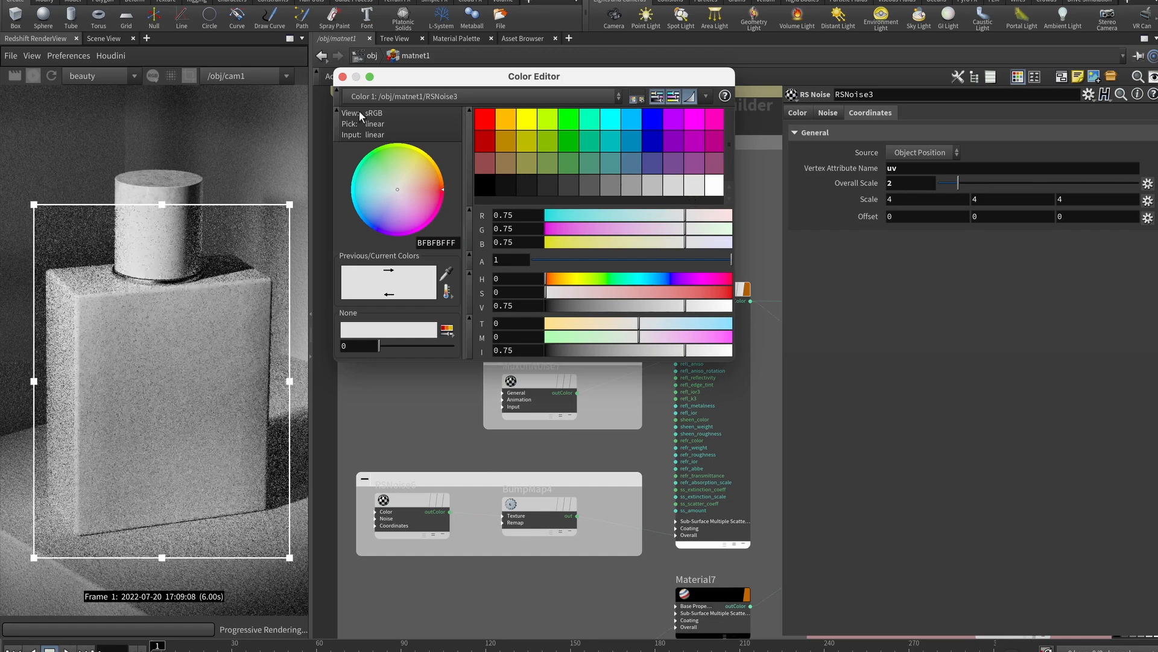
pyautogui.click(342, 77)
pyautogui.click(414, 265)
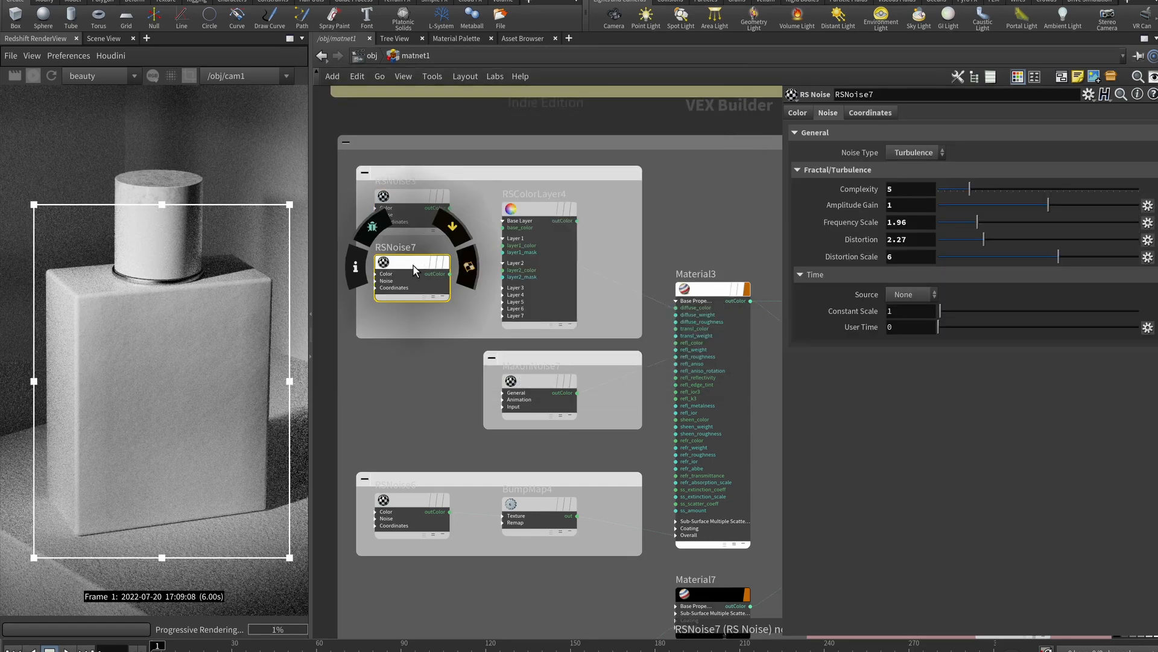
# Feed RSNoise7 into Material3's diffuse colour and review its scale and remap settings
pyautogui.moveTo(450, 274); pyautogui.dragTo(681, 309)
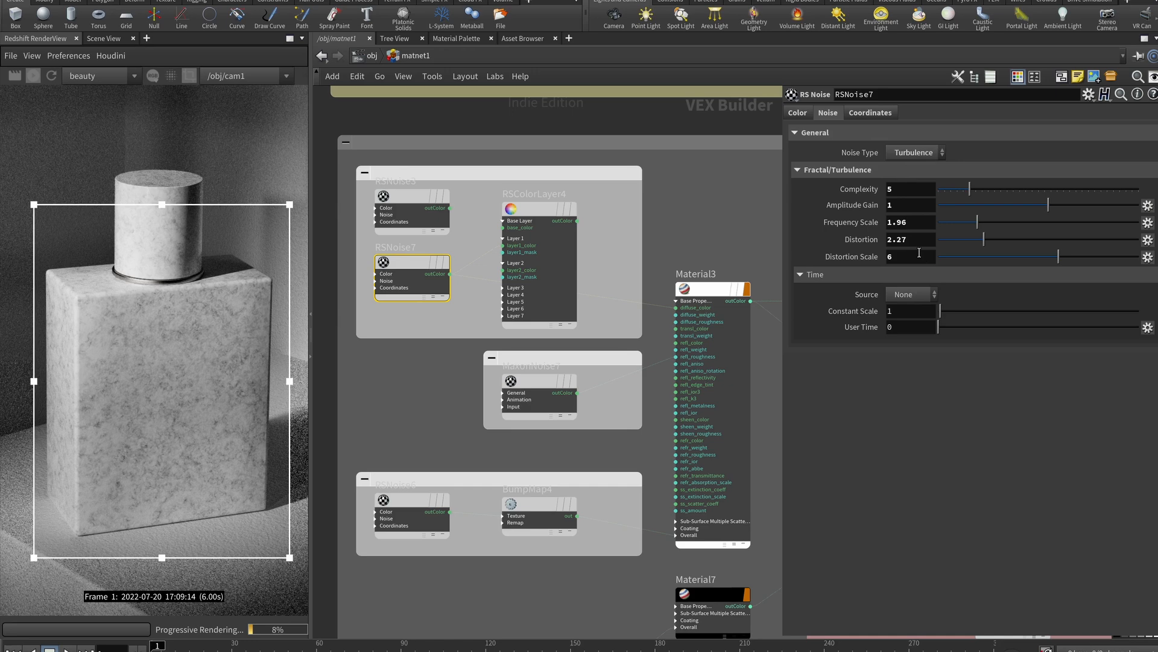
pyautogui.click(867, 114)
pyautogui.click(909, 184)
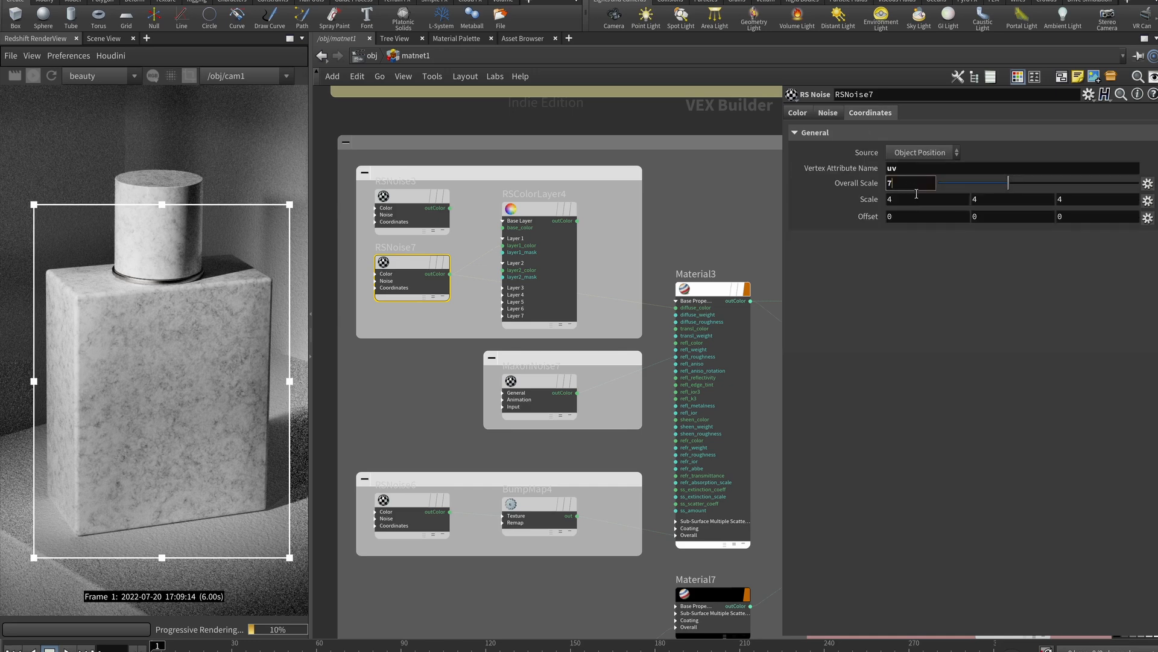
pyautogui.click(798, 113)
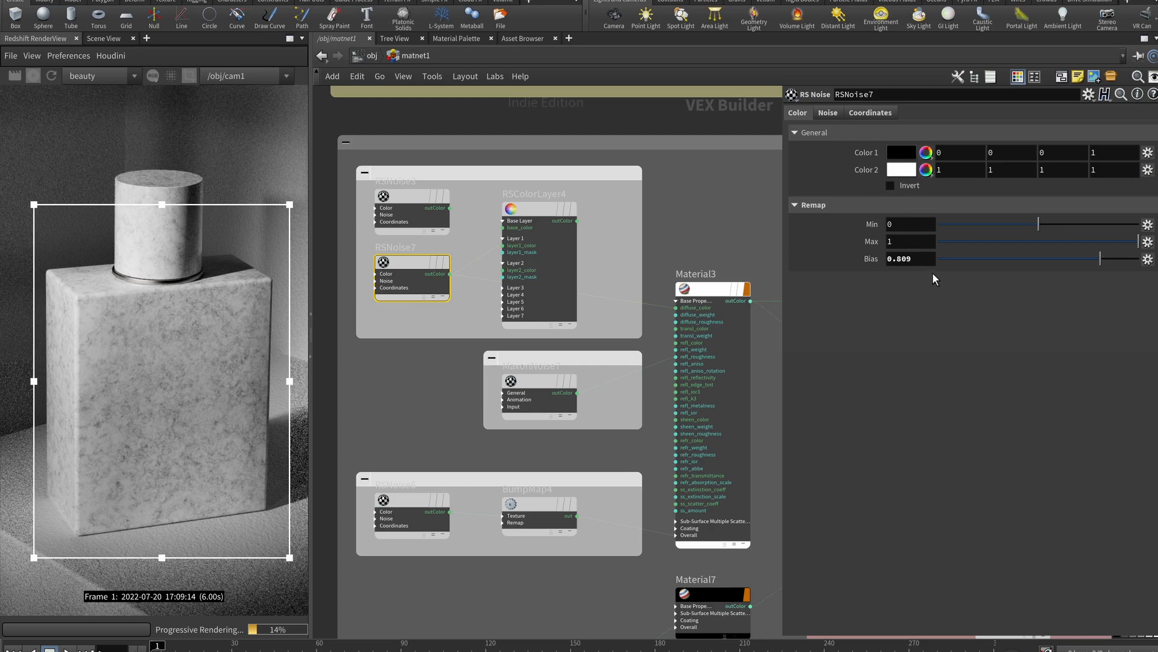
# Adjust RSNoise7's remap Bias from 0.5 upward, finally setting it to 0.8
pyautogui.doubleClick(926, 257)
pyautogui.write('0')
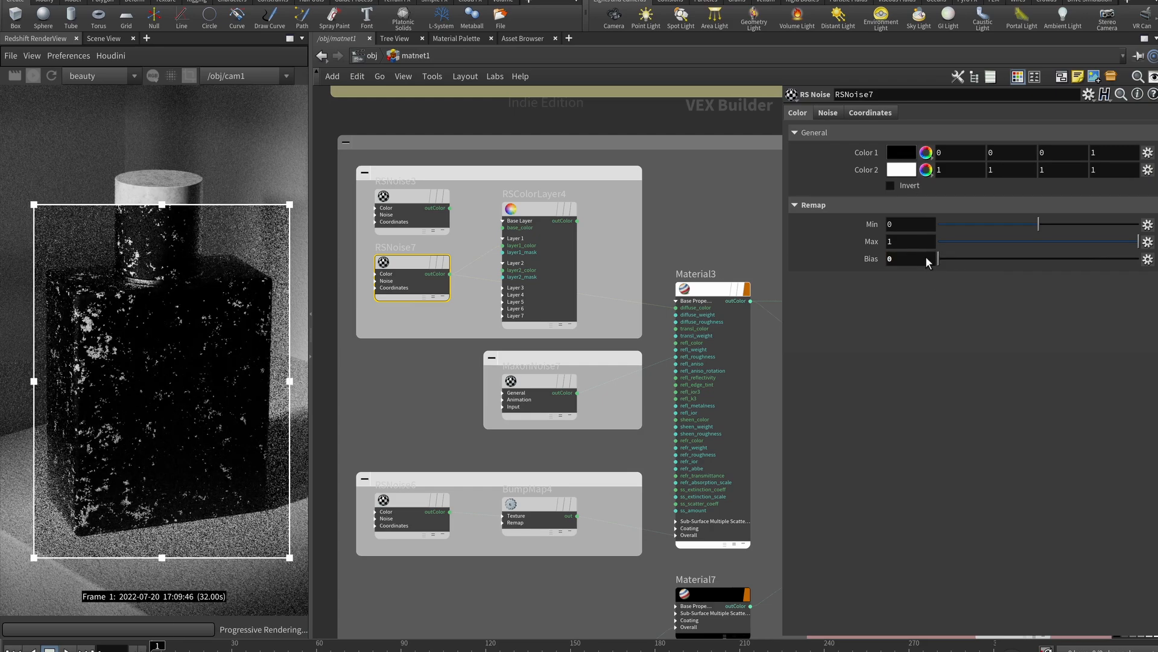
pyautogui.write('.5')
pyautogui.press('Return')
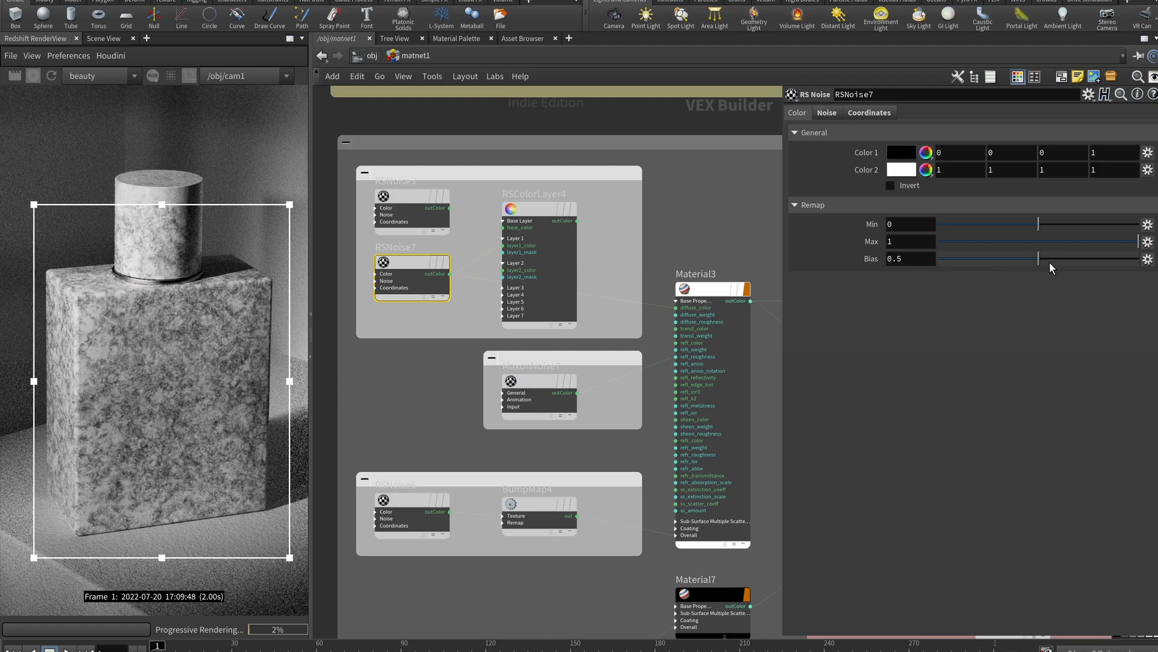
pyautogui.moveTo(1040, 259); pyautogui.dragTo(1089, 257)
pyautogui.click(914, 262)
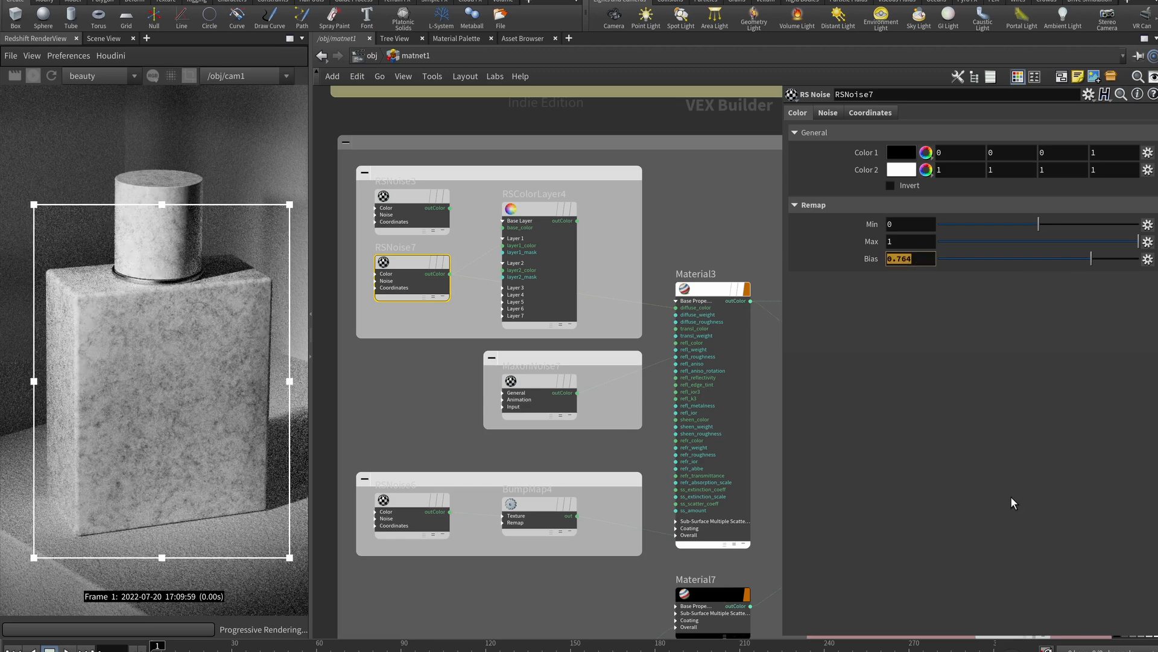
pyautogui.press('Return')
pyautogui.write('0.8')
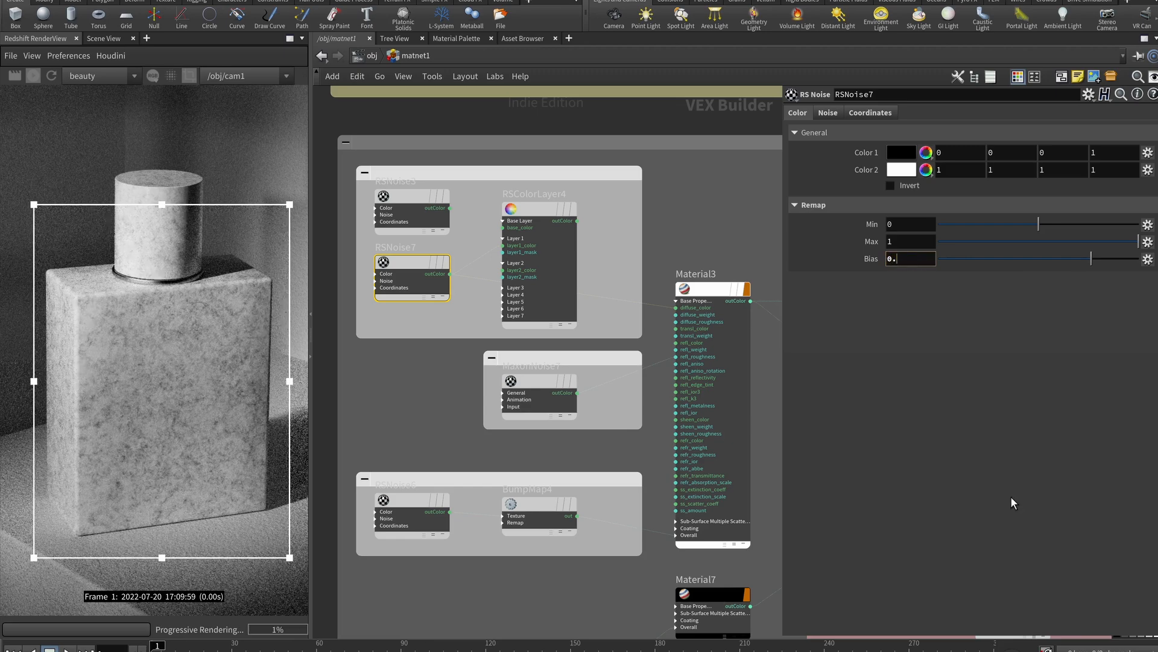
pyautogui.press('Return')
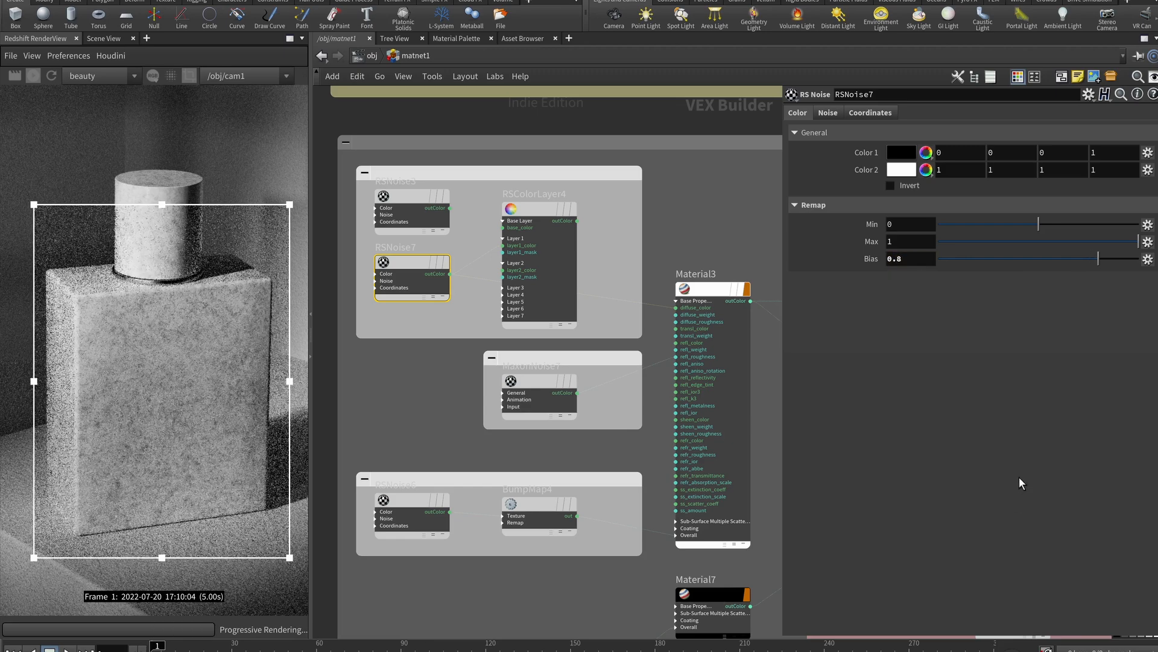
# Connect RSColorLayer4 to Material3 and trial Darken and Subtract blending at masks 0.346–0.43
pyautogui.click(548, 212)
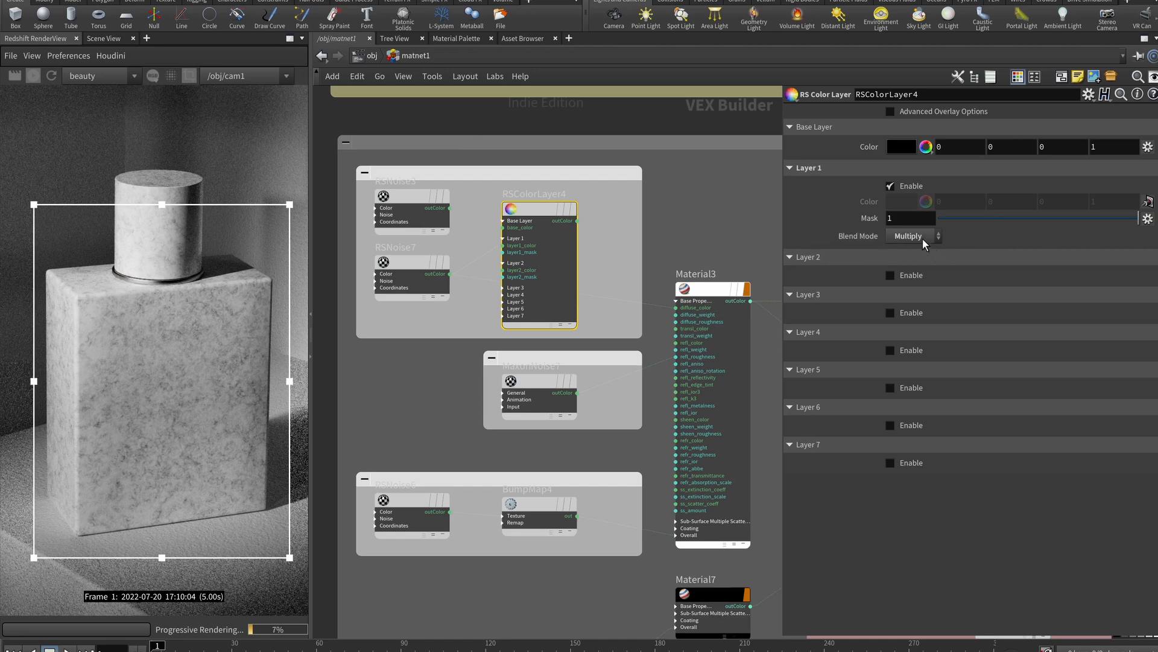
pyautogui.moveTo(578, 221); pyautogui.dragTo(676, 342)
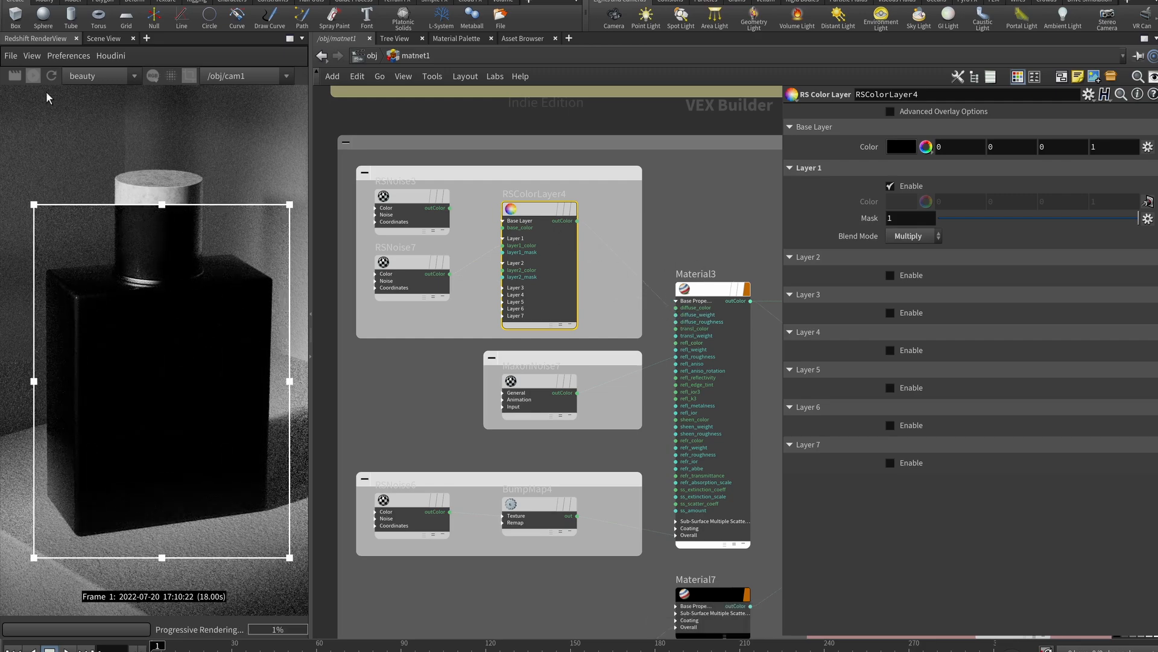
pyautogui.scroll(2, 597, 235)
pyautogui.click(913, 236)
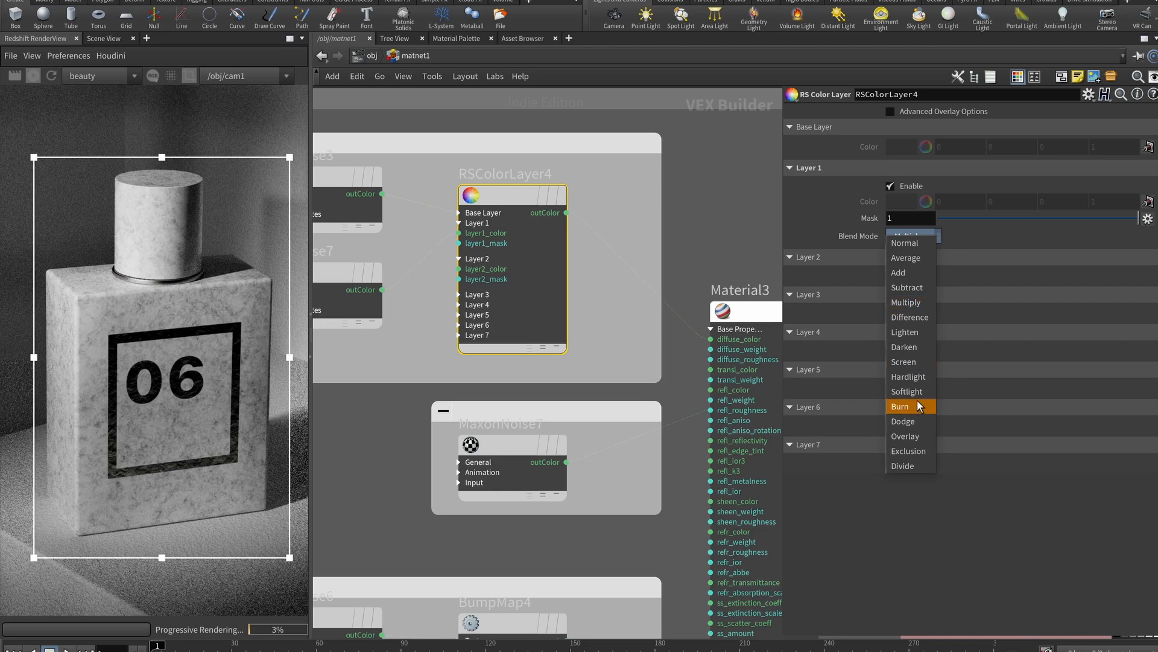
pyautogui.click(914, 349)
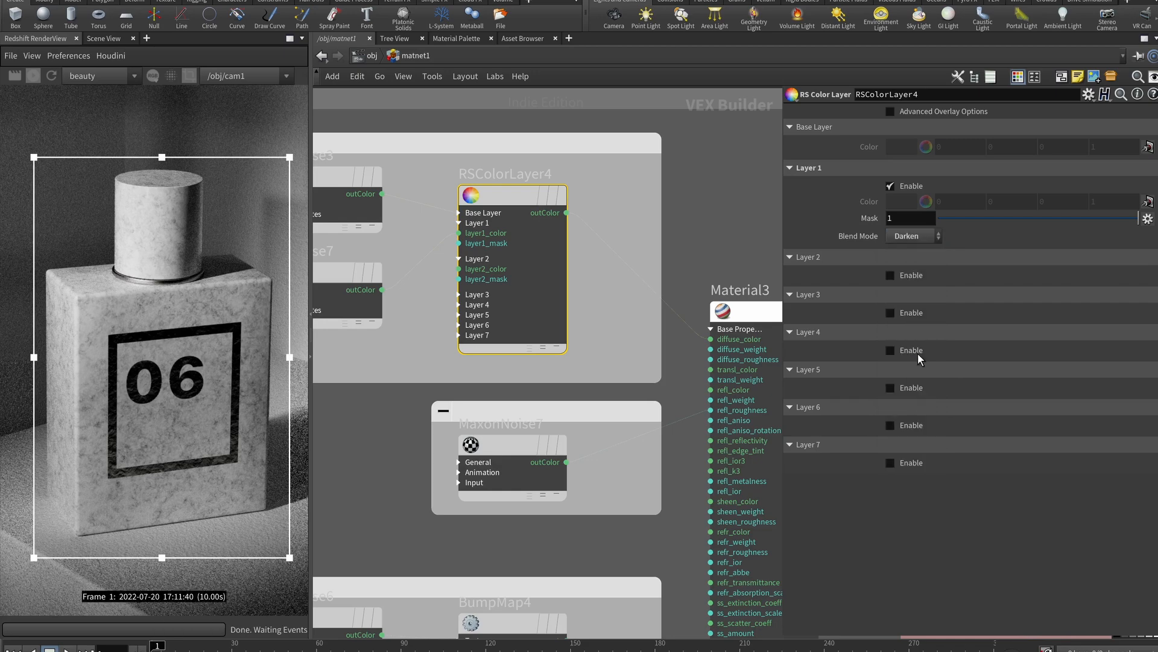
pyautogui.click(931, 236)
pyautogui.click(912, 240)
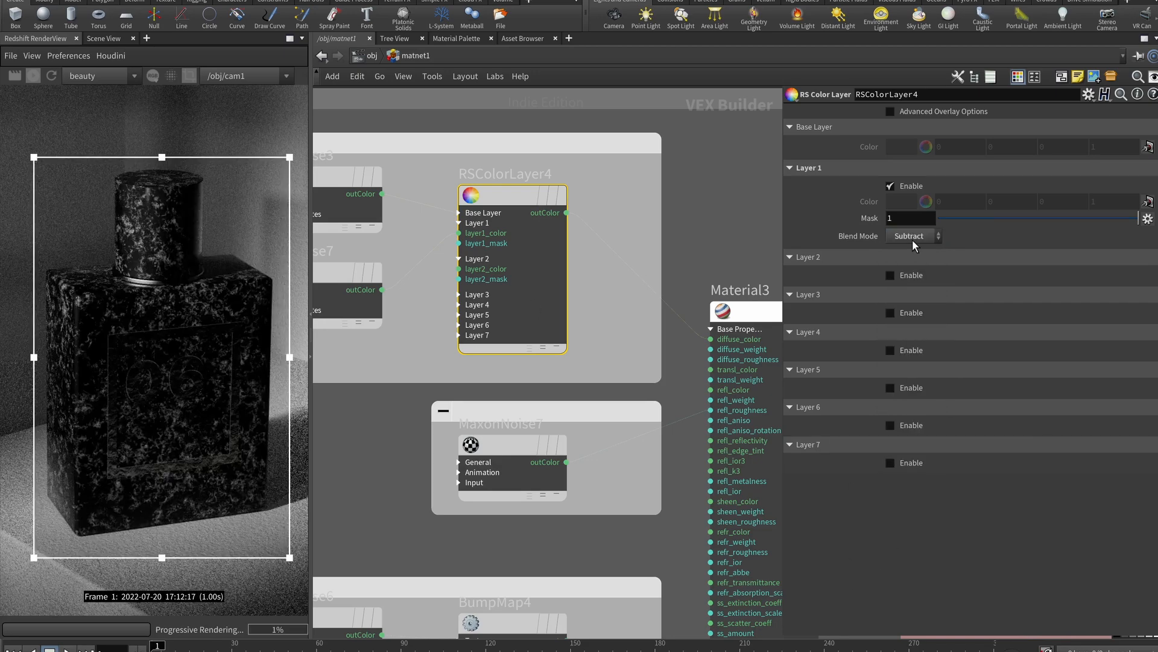
pyautogui.moveTo(1007, 217); pyautogui.dragTo(1005, 217)
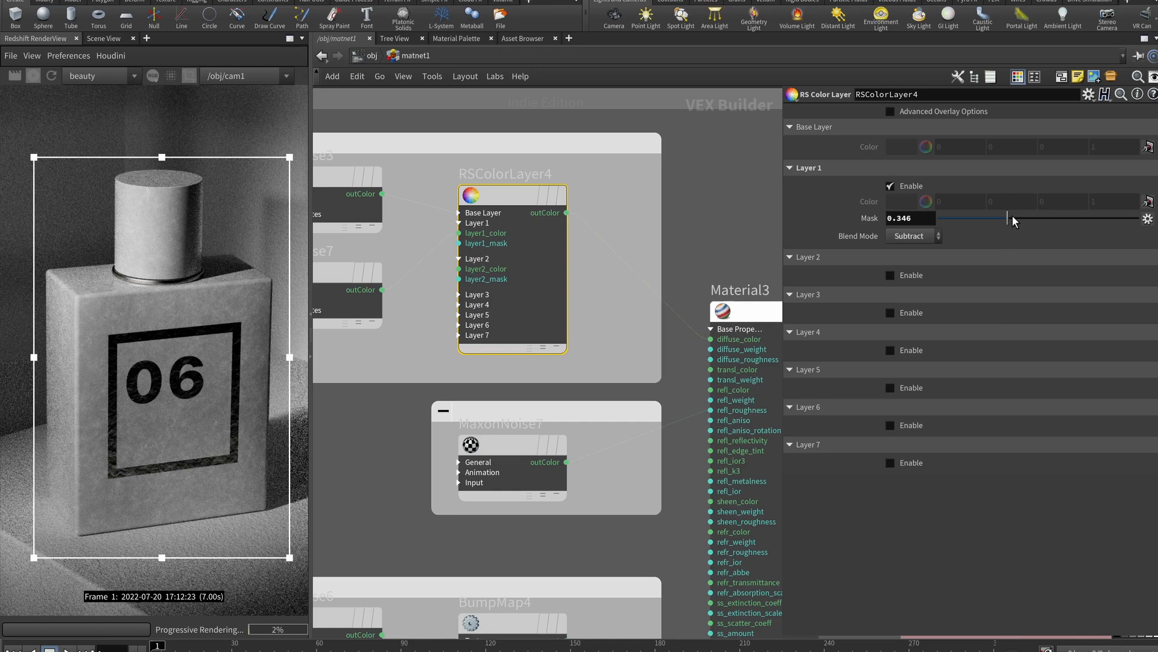
pyautogui.moveTo(1011, 216); pyautogui.dragTo(1023, 216)
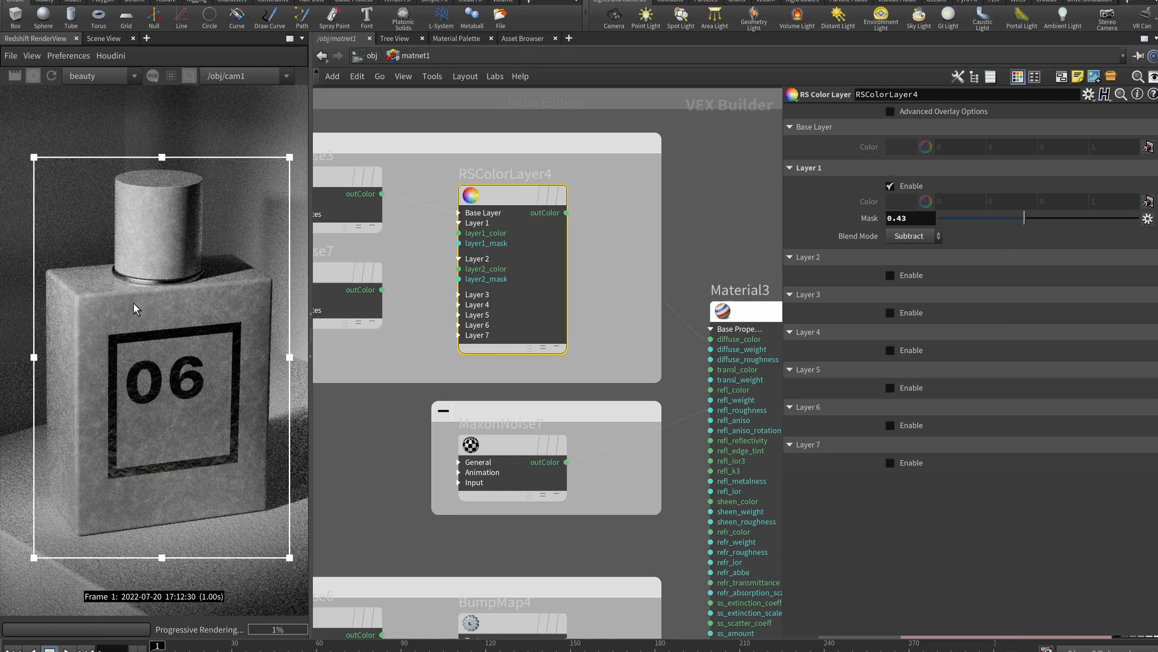
# Set RSColorLayer4's Layer 1 to Multiply blending with mask 1
pyautogui.click(911, 236)
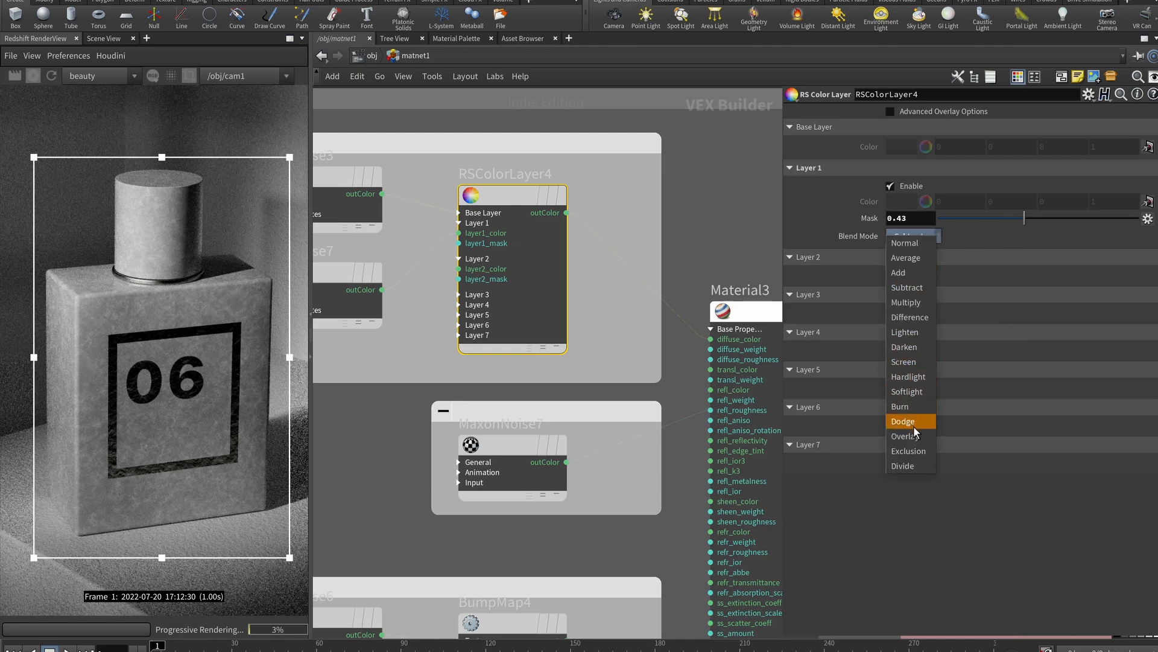
pyautogui.click(903, 303)
pyautogui.click(1095, 216)
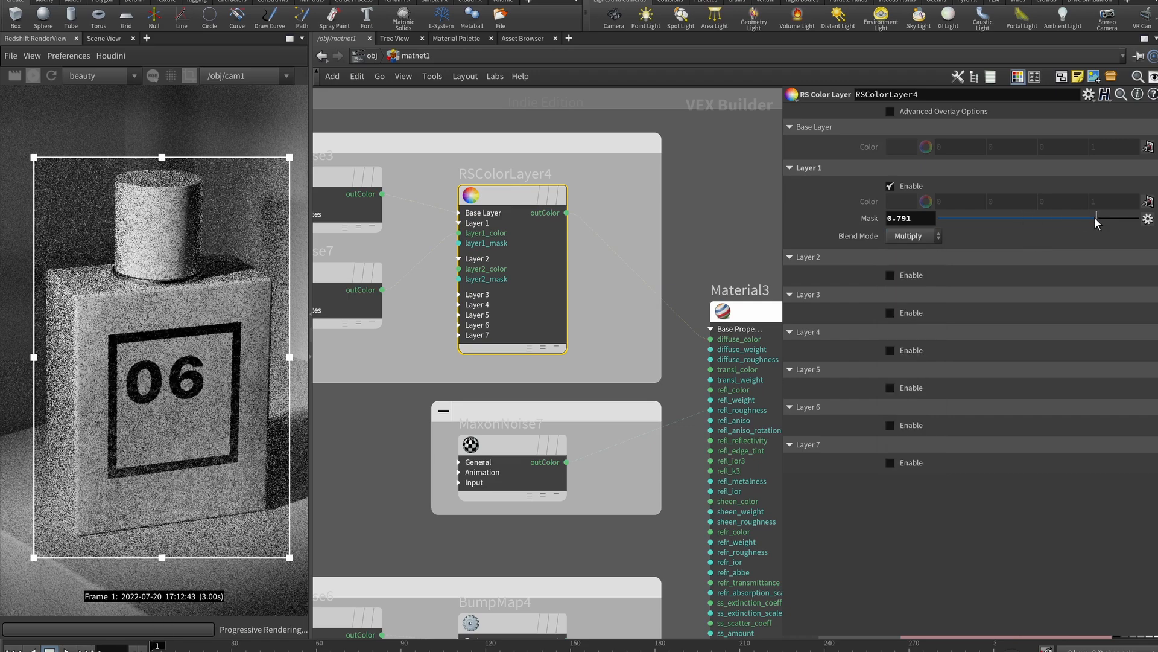
pyautogui.moveTo(1097, 216); pyautogui.dragTo(1140, 218)
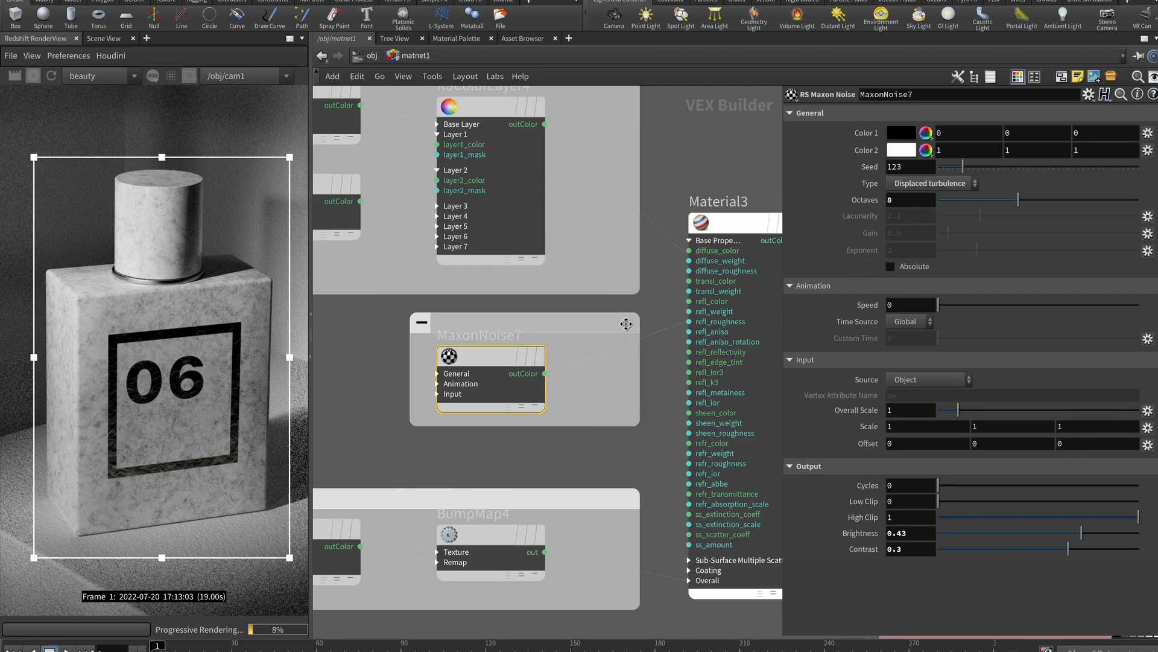
# Preview MaxonNoise7 at Brightness 0.03, then move its wire to Material3's refl_roughness
pyautogui.moveTo(531, 374); pyautogui.dragTo(689, 273)
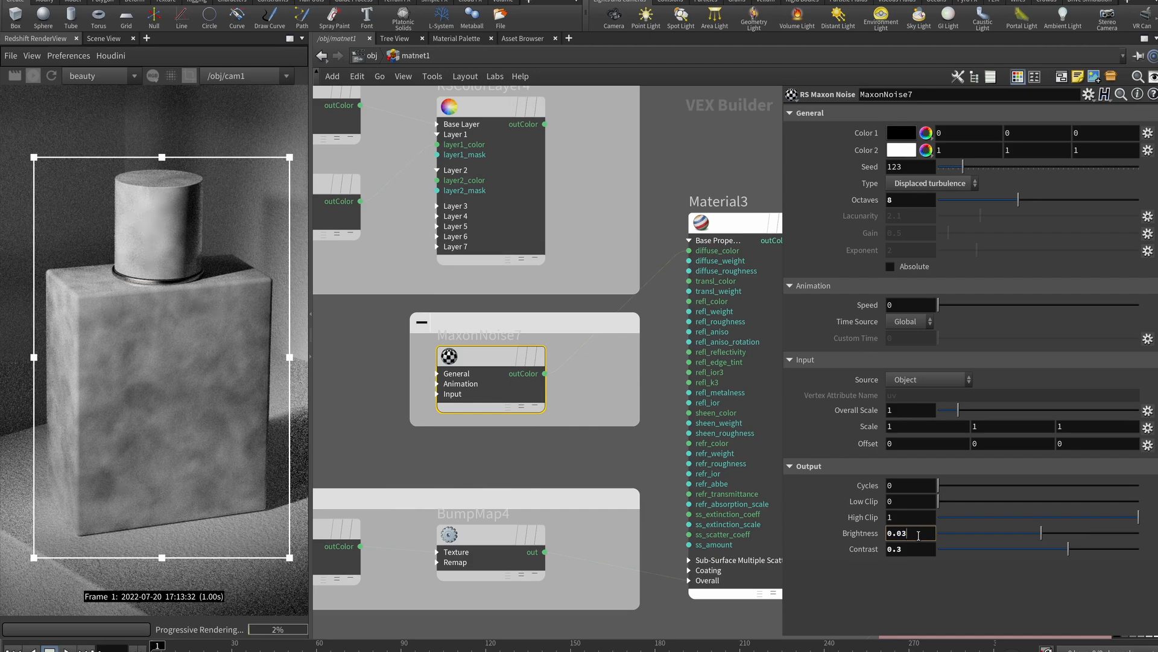
pyautogui.click(668, 251)
pyautogui.press('y')
pyautogui.moveTo(672, 234); pyautogui.dragTo(650, 346)
pyautogui.moveTo(546, 374); pyautogui.dragTo(734, 320)
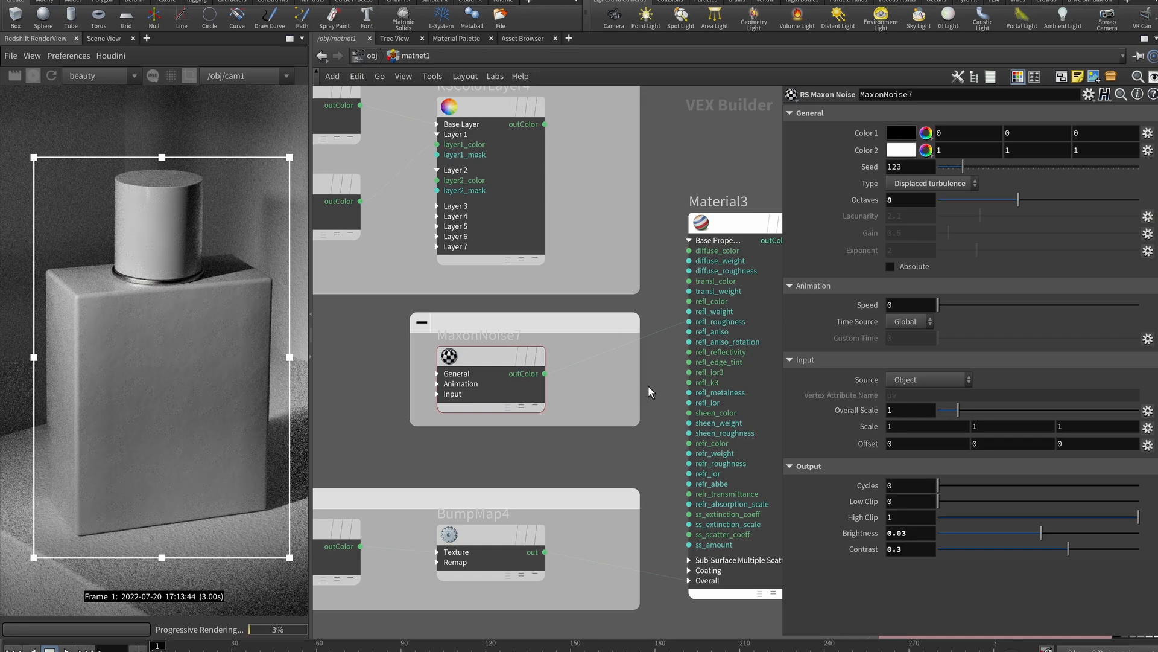
pyautogui.moveTo(545, 123); pyautogui.dragTo(690, 248)
# Wire the Fractal RSNoise6 (complexity 5, amplitude gain 2.4) into Material3
pyautogui.scroll(-4, 575, 514)
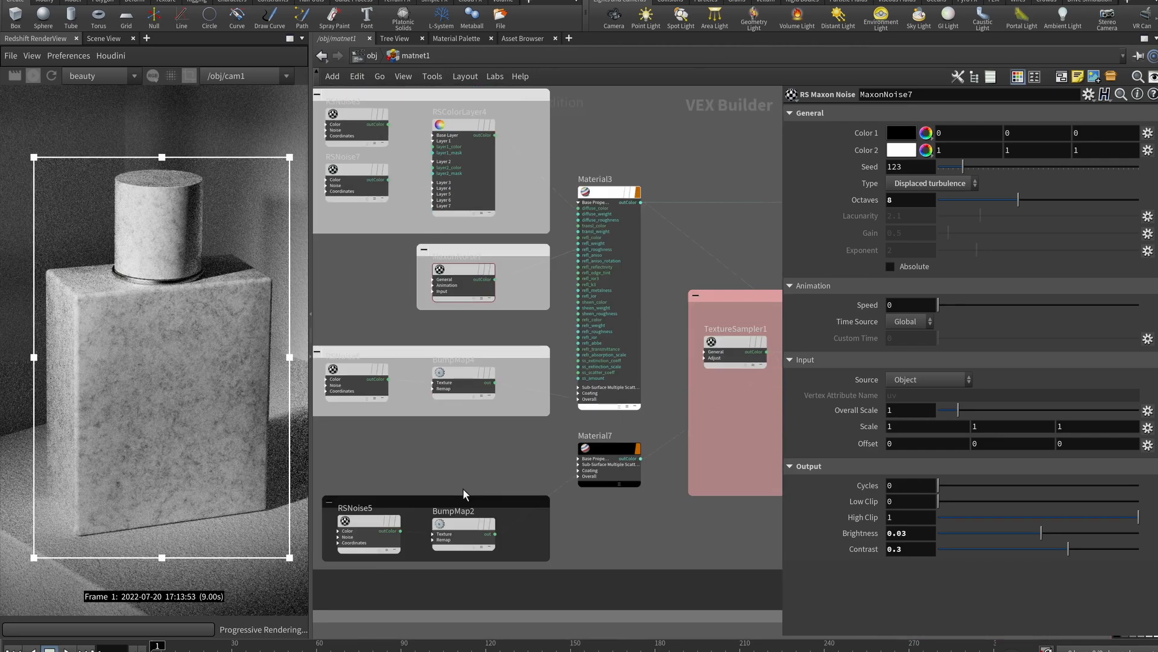
pyautogui.scroll(4, 458, 477)
pyautogui.click(422, 335)
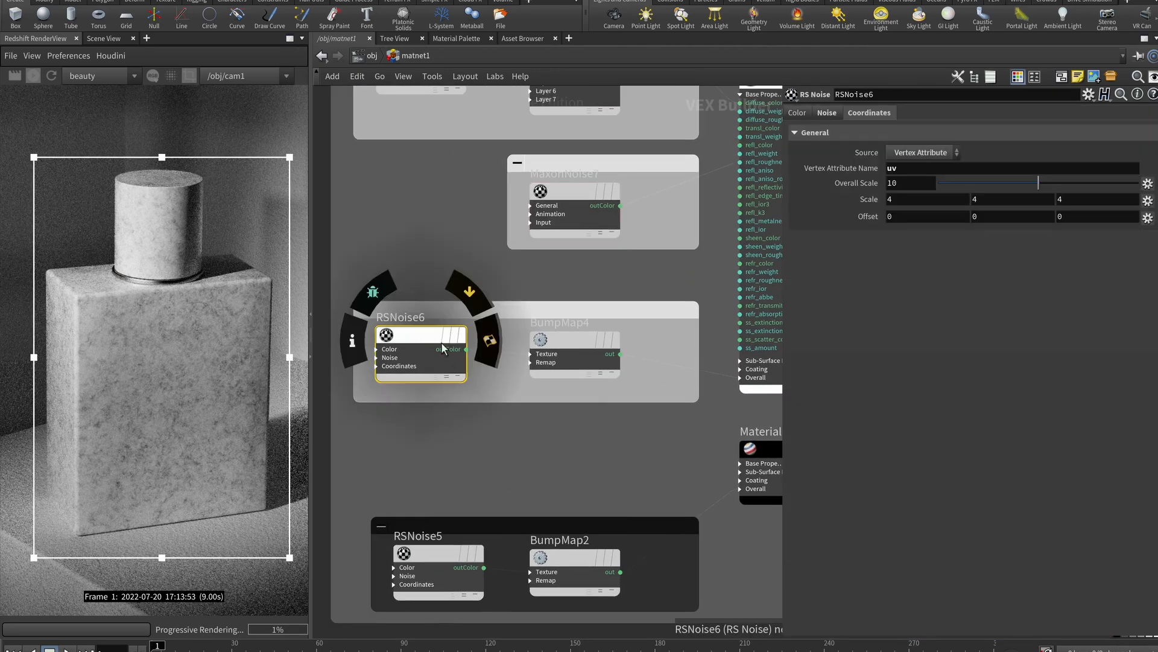
pyautogui.click(836, 115)
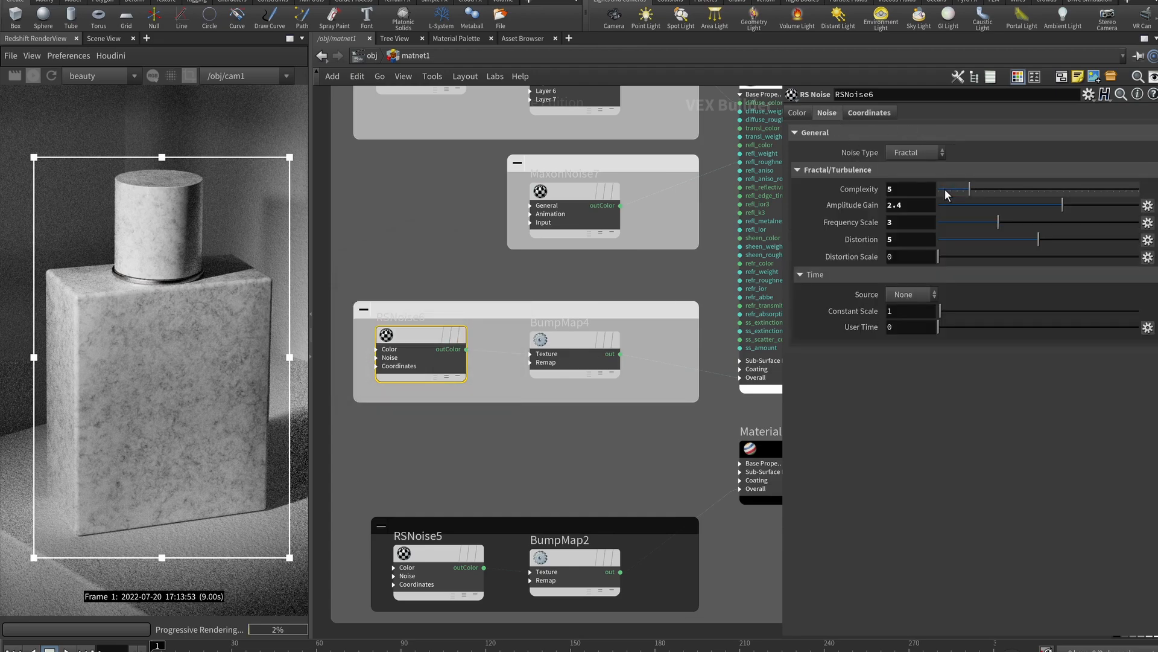
pyautogui.moveTo(684, 390); pyautogui.dragTo(580, 445, button='middle')
pyautogui.scroll(-3, 449, 444)
pyautogui.moveTo(393, 415); pyautogui.dragTo(594, 249)
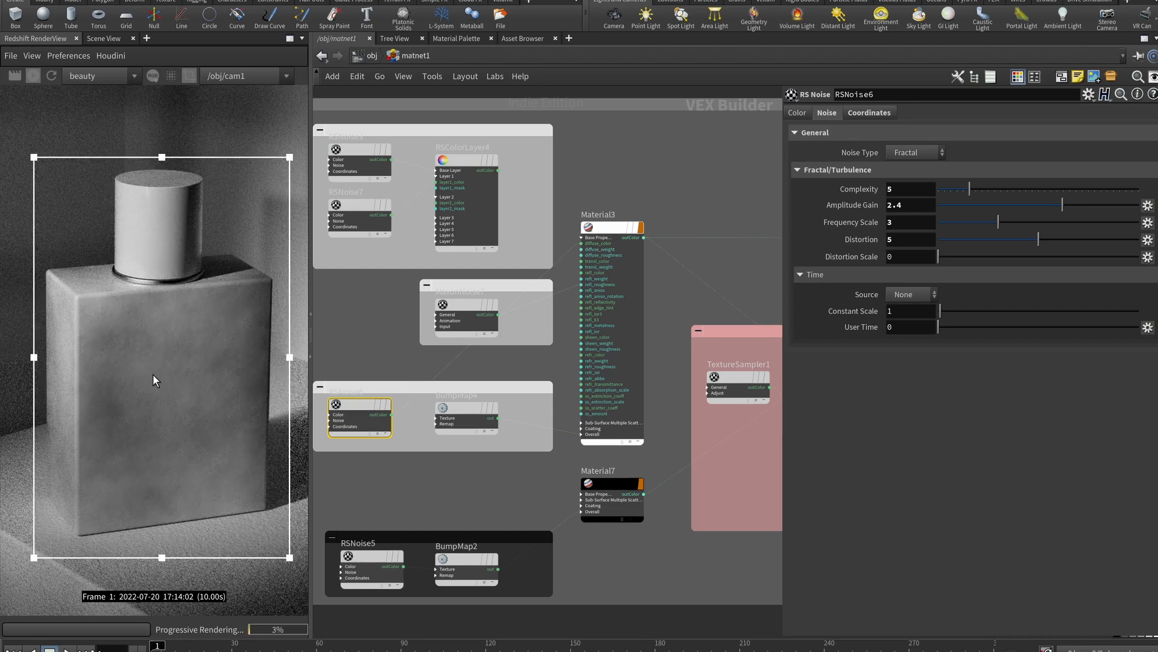
pyautogui.scroll(6, 183, 396)
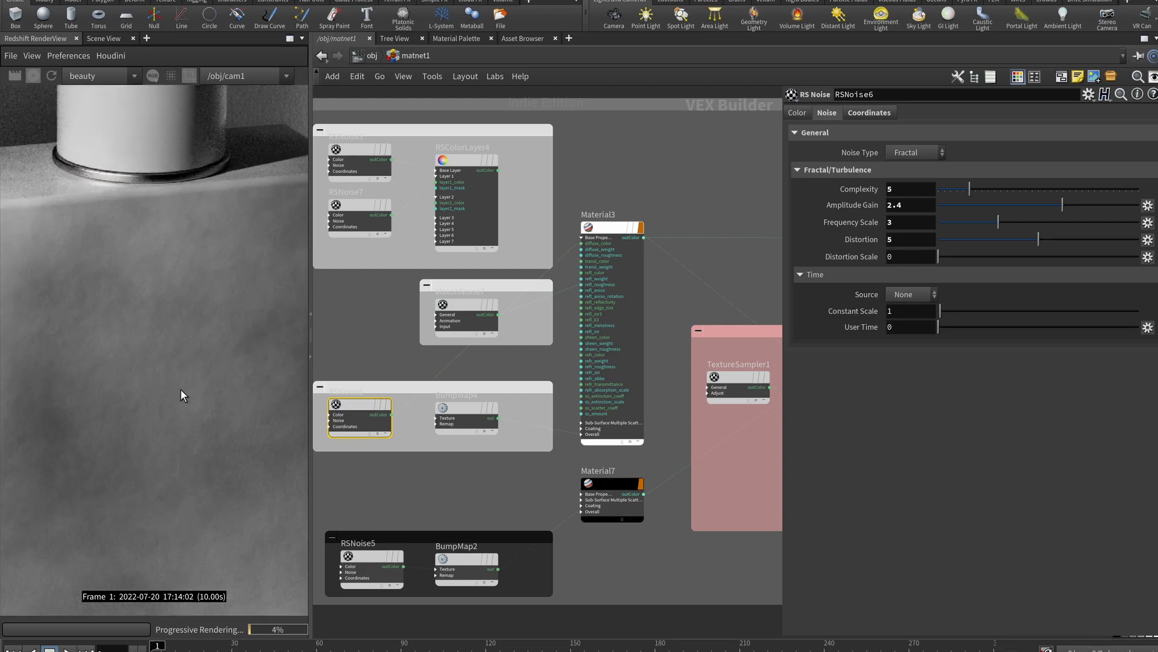
pyautogui.scroll(-6, 177, 379)
pyautogui.scroll(4, 175, 382)
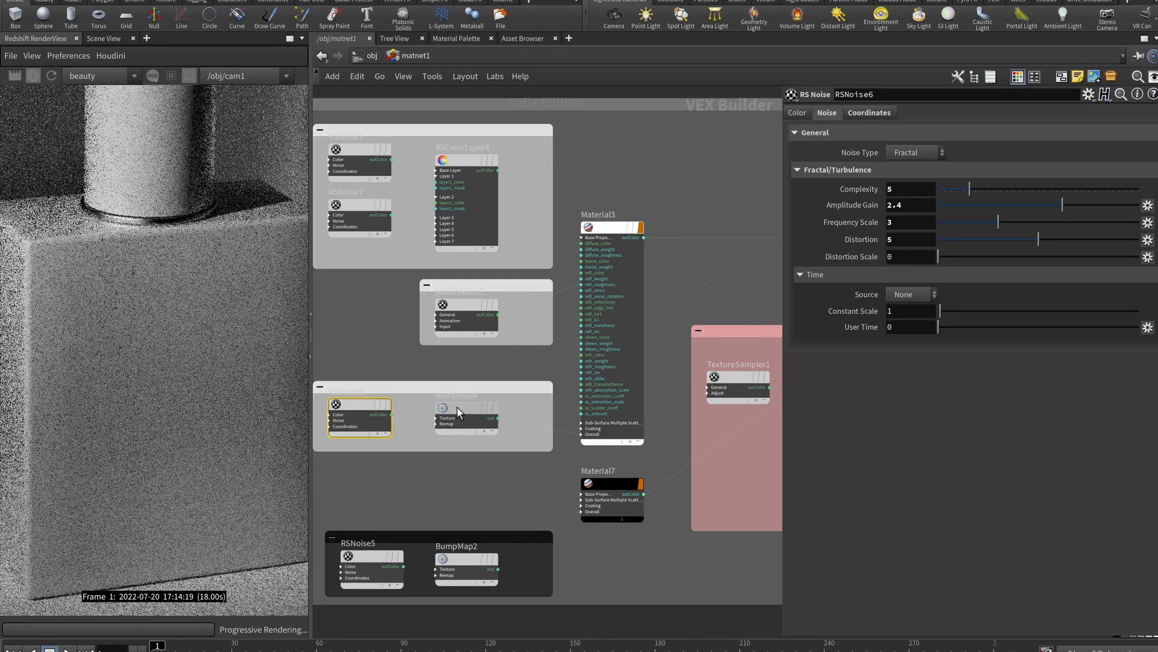
# Try BumpMap4's Height Scale at 1, then restore it to 0.005
pyautogui.click(453, 415)
pyautogui.doubleClick(917, 164)
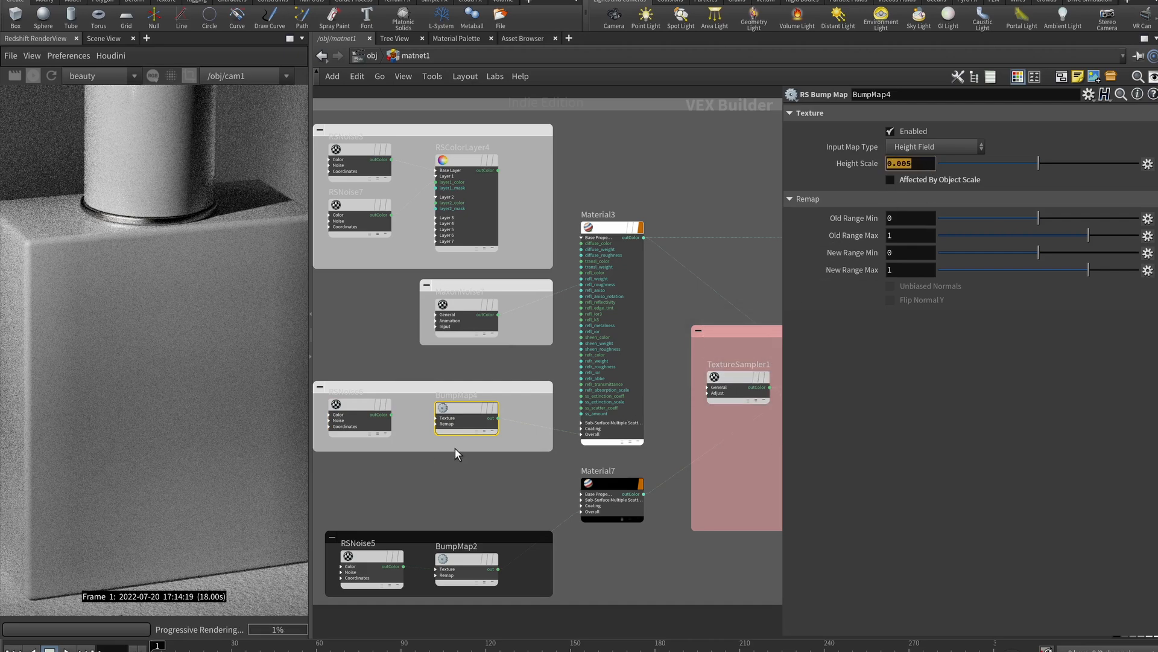
pyautogui.write('1')
pyautogui.press('Return')
pyautogui.scroll(4, 467, 429)
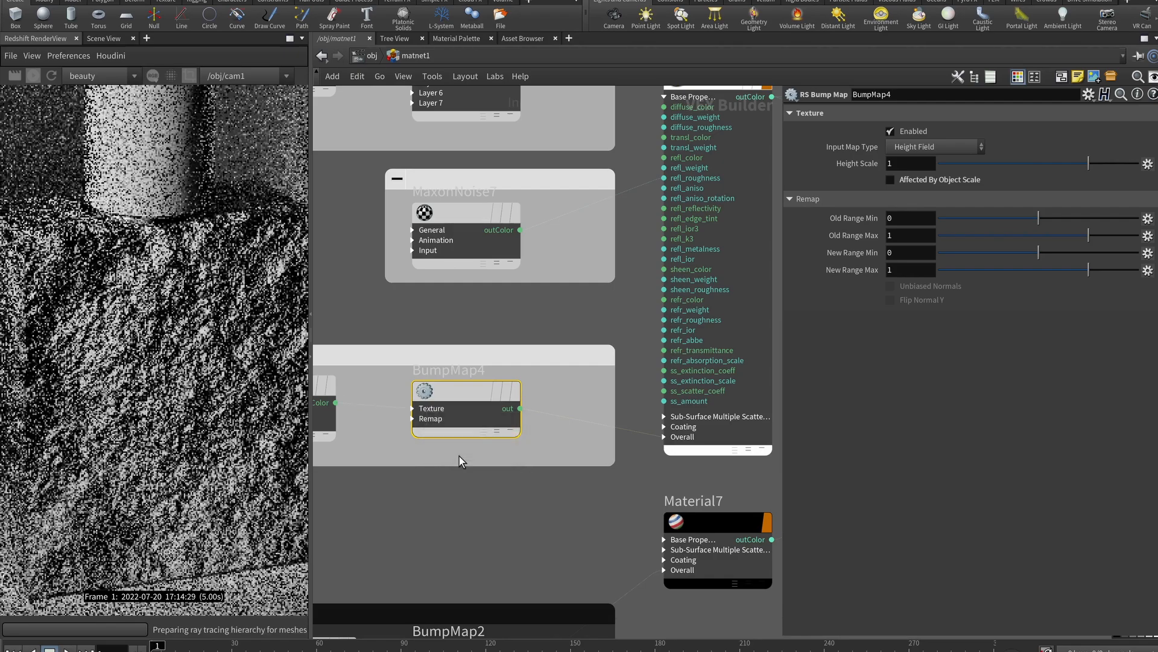
pyautogui.scroll(-2, 190, 354)
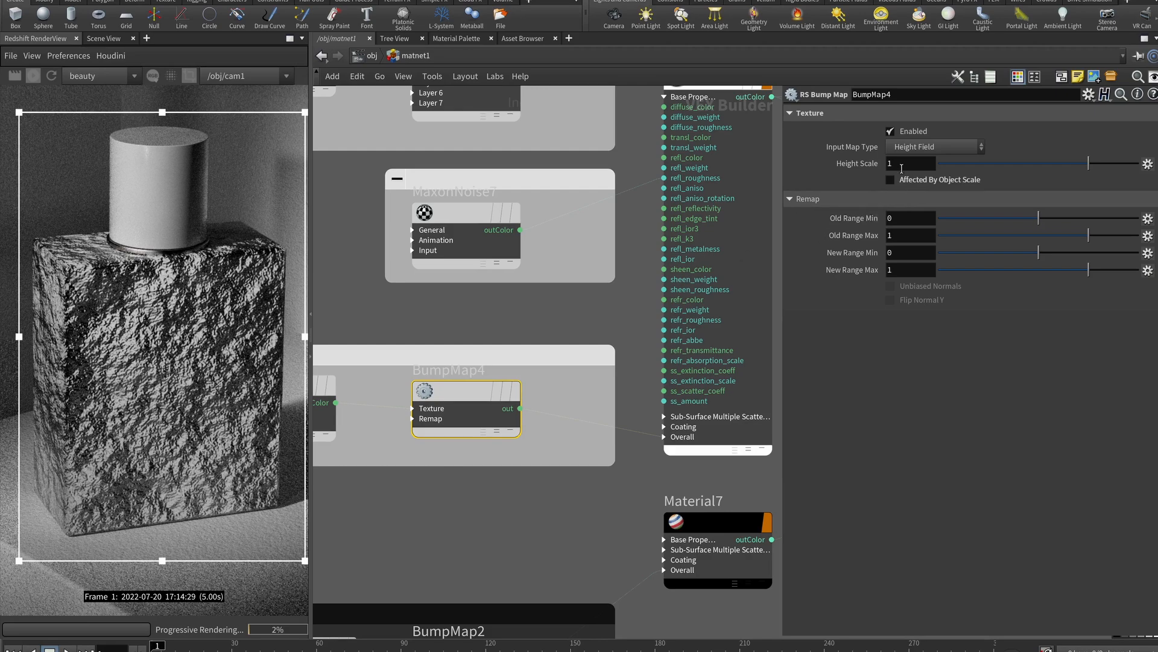
pyautogui.doubleClick(898, 164)
pyautogui.write('0.005')
pyautogui.press('Return')
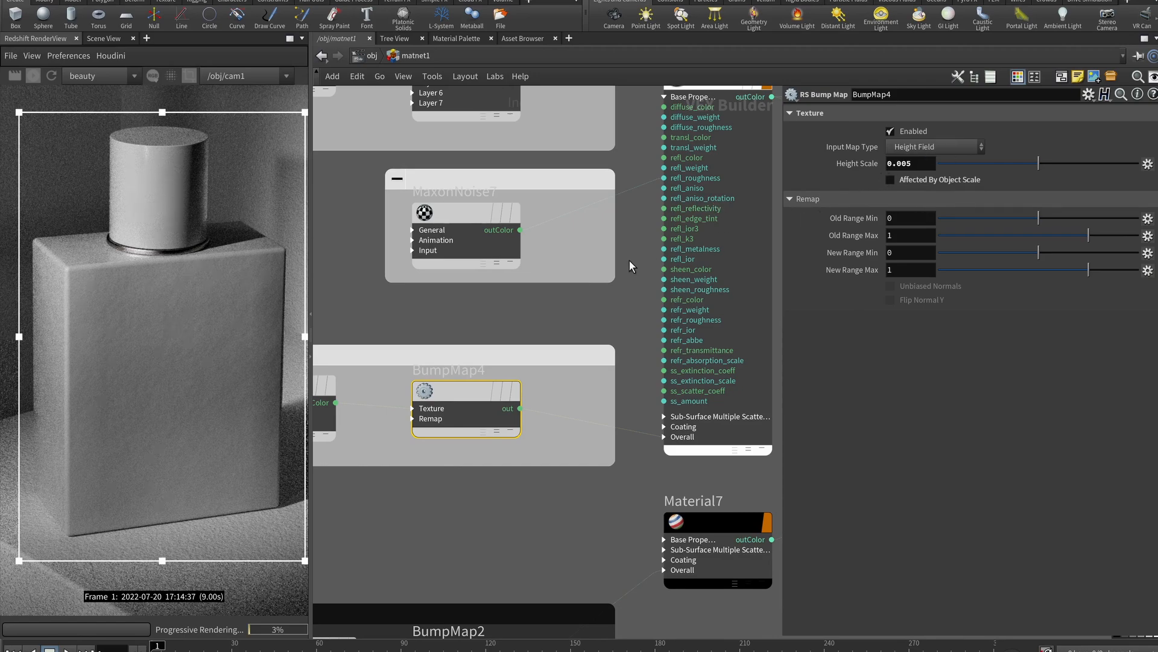
# Wire RSColorLayer4's outColor into Material3's diffuse_color and restart the render
pyautogui.moveTo(630, 259); pyautogui.dragTo(607, 255, button='middle')
pyautogui.moveTo(627, 212); pyautogui.dragTo(600, 303, button='middle')
pyautogui.moveTo(473, 173); pyautogui.dragTo(615, 300)
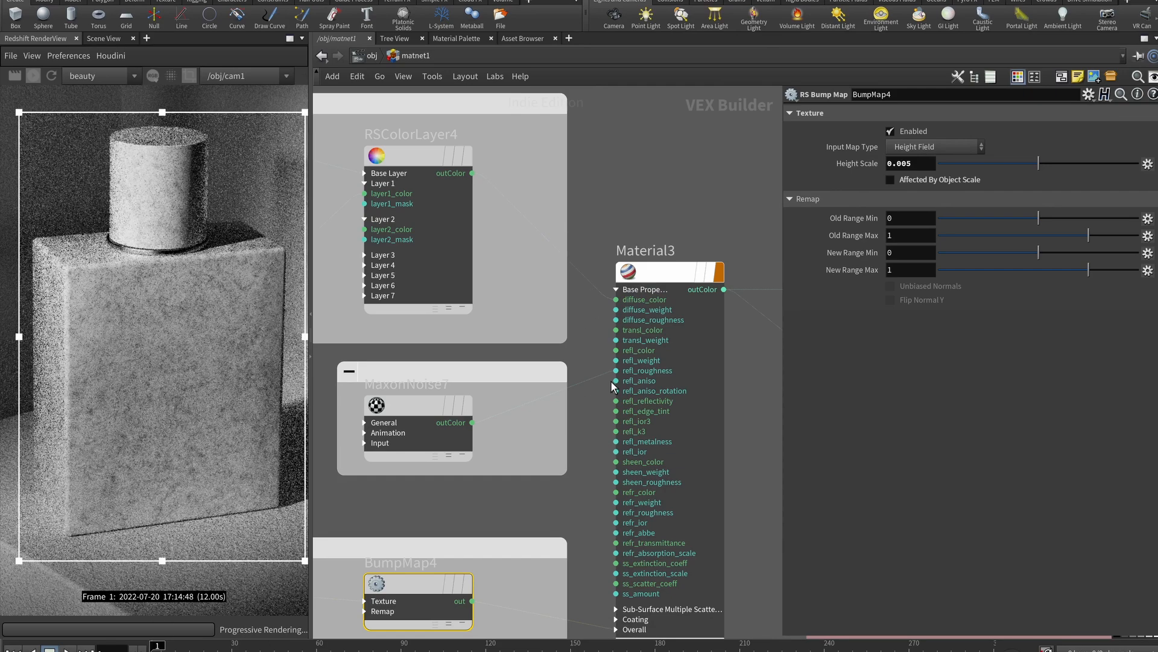
pyautogui.moveTo(611, 380); pyautogui.dragTo(615, 291, button='middle')
pyautogui.moveTo(575, 417); pyautogui.dragTo(567, 299, button='middle')
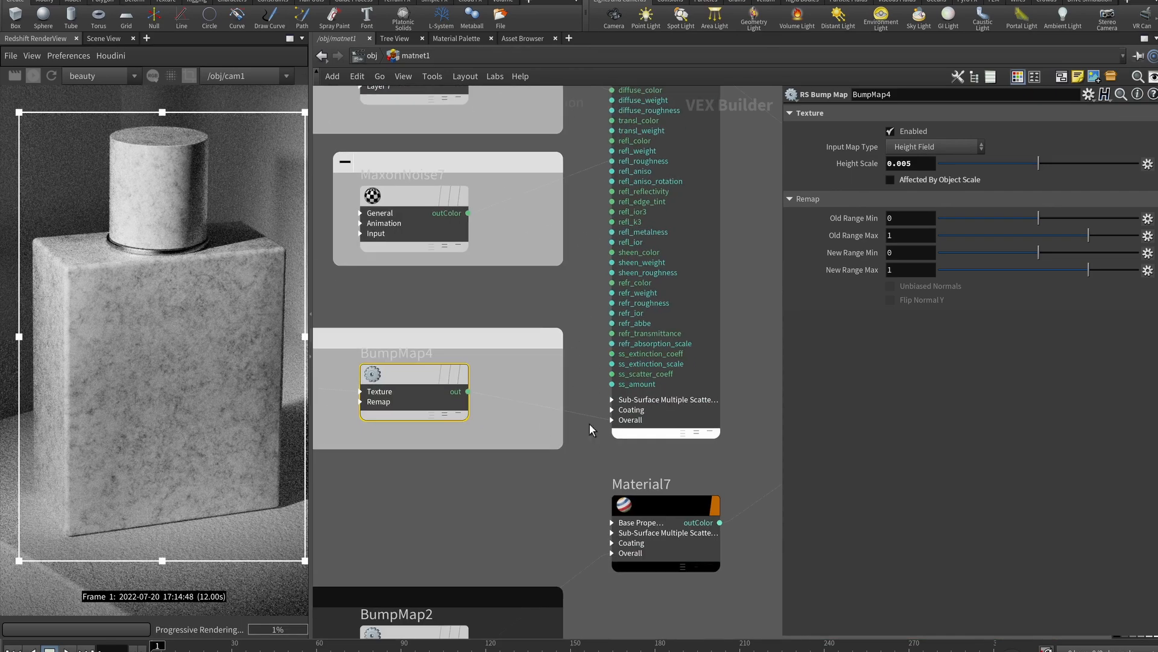
pyautogui.scroll(-3, 563, 479)
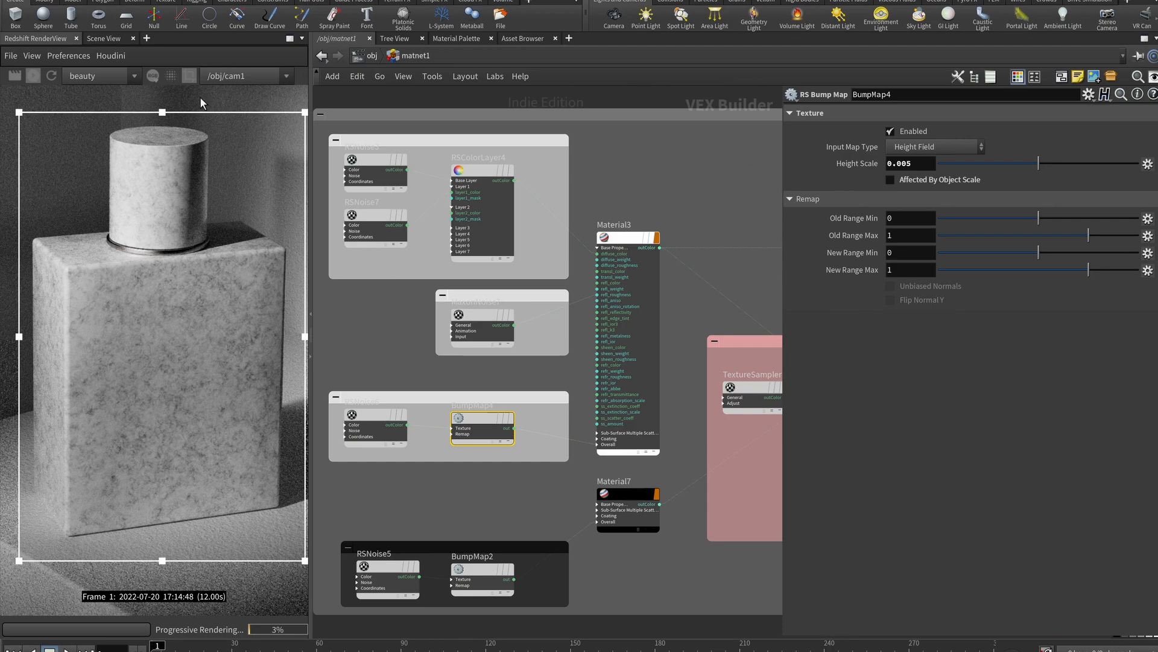
pyautogui.click(33, 76)
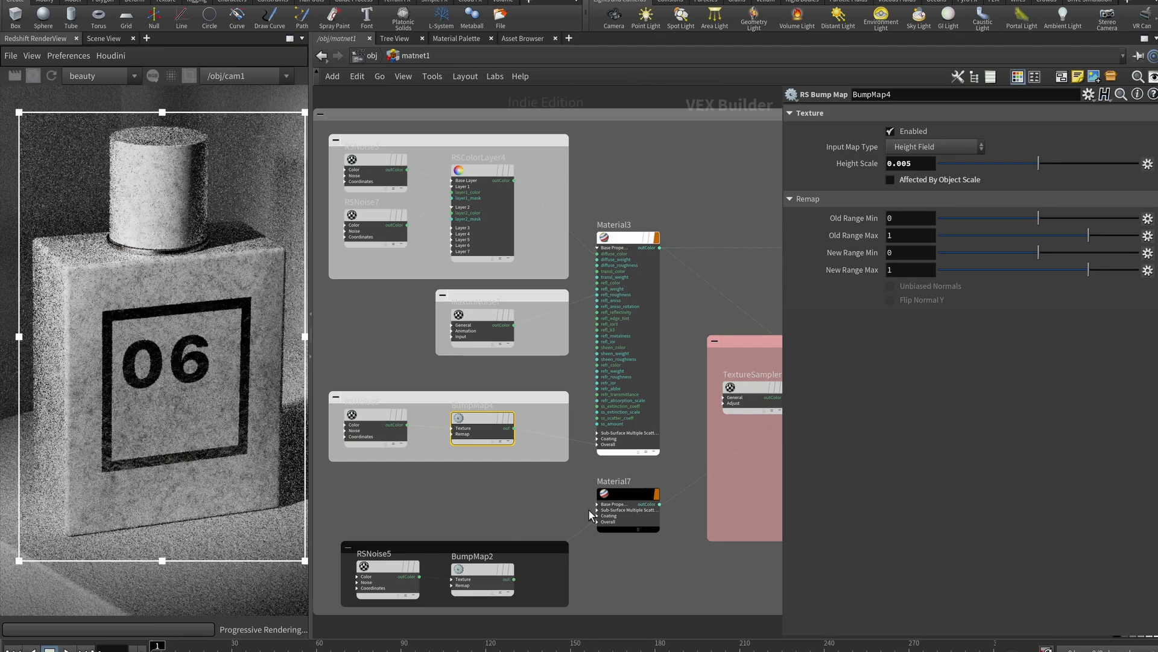
# Rename Material3 to Bottle_mat
pyautogui.scroll(3, 628, 386)
pyautogui.scroll(-5, 624, 409)
pyautogui.scroll(4, 624, 409)
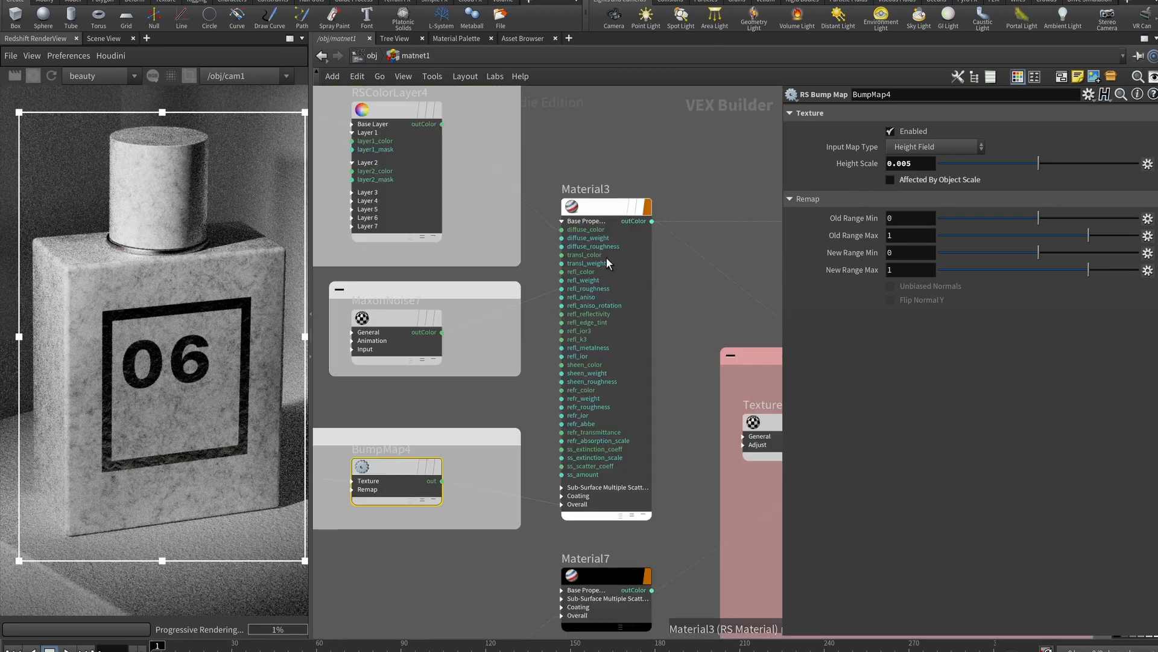
pyautogui.doubleClick(580, 189)
pyautogui.write('Boottlema')
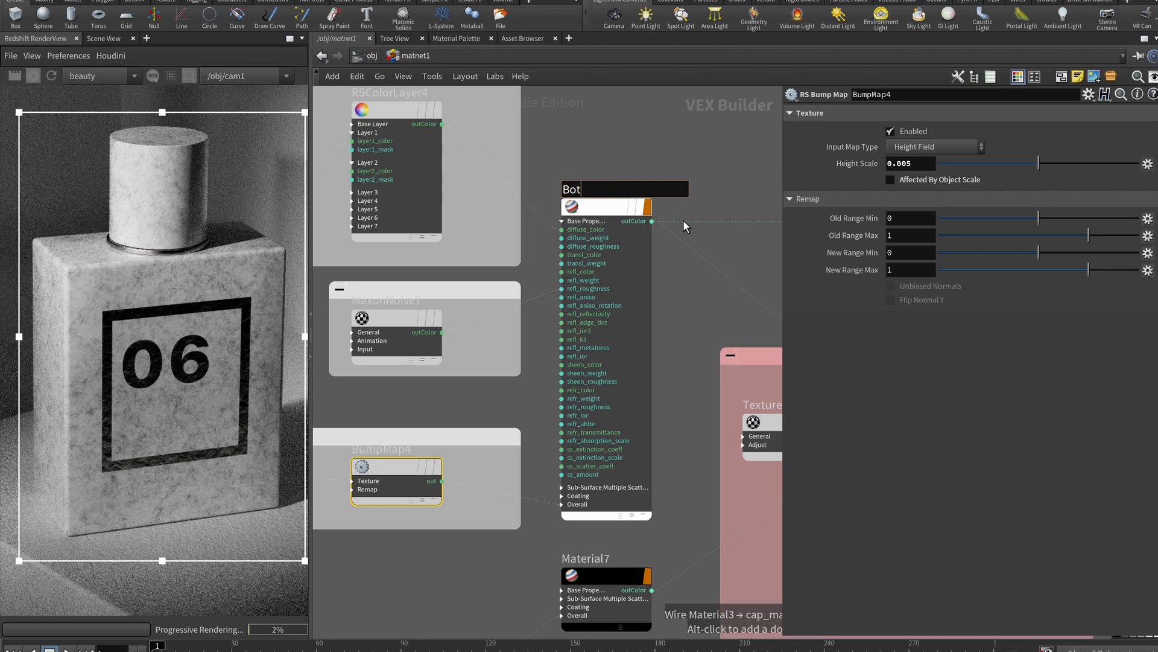
pyautogui.press('BackSpace')
pyautogui.press('BackSpace')
pyautogui.write('_mat')
pyautogui.press('Return')
pyautogui.scroll(-3, 683, 220)
pyautogui.moveTo(692, 299); pyautogui.dragTo(548, 336, button='middle')
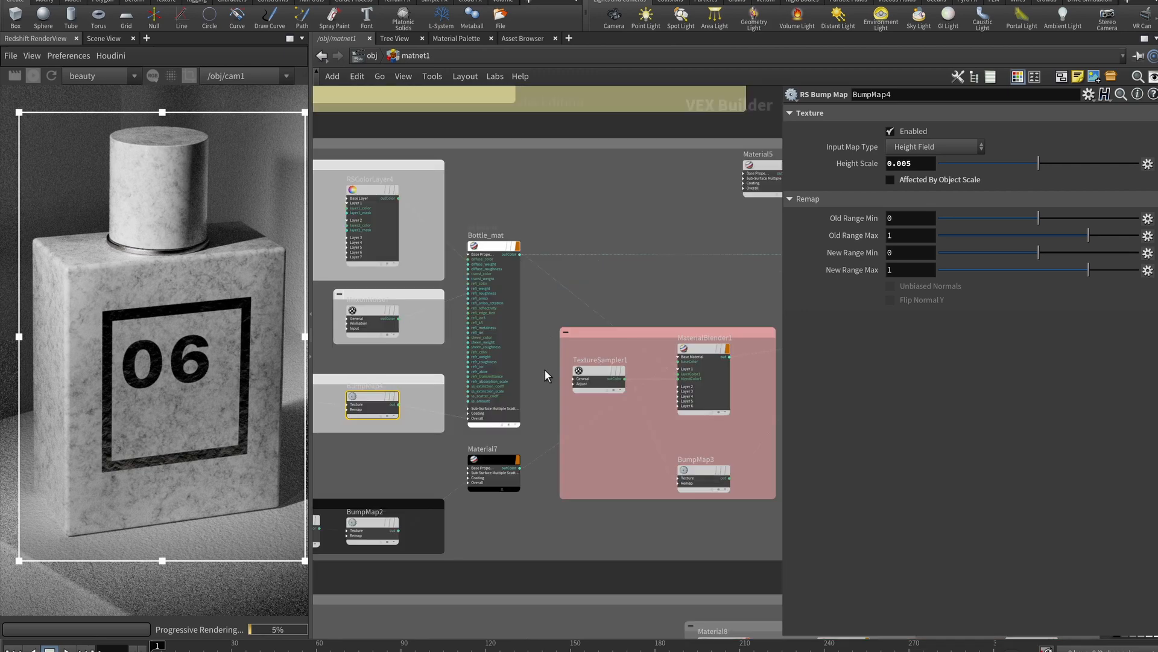
pyautogui.moveTo(585, 513); pyautogui.dragTo(694, 387, button='middle')
pyautogui.scroll(3, 610, 395)
pyautogui.moveTo(610, 395); pyautogui.dragTo(709, 398, button='middle')
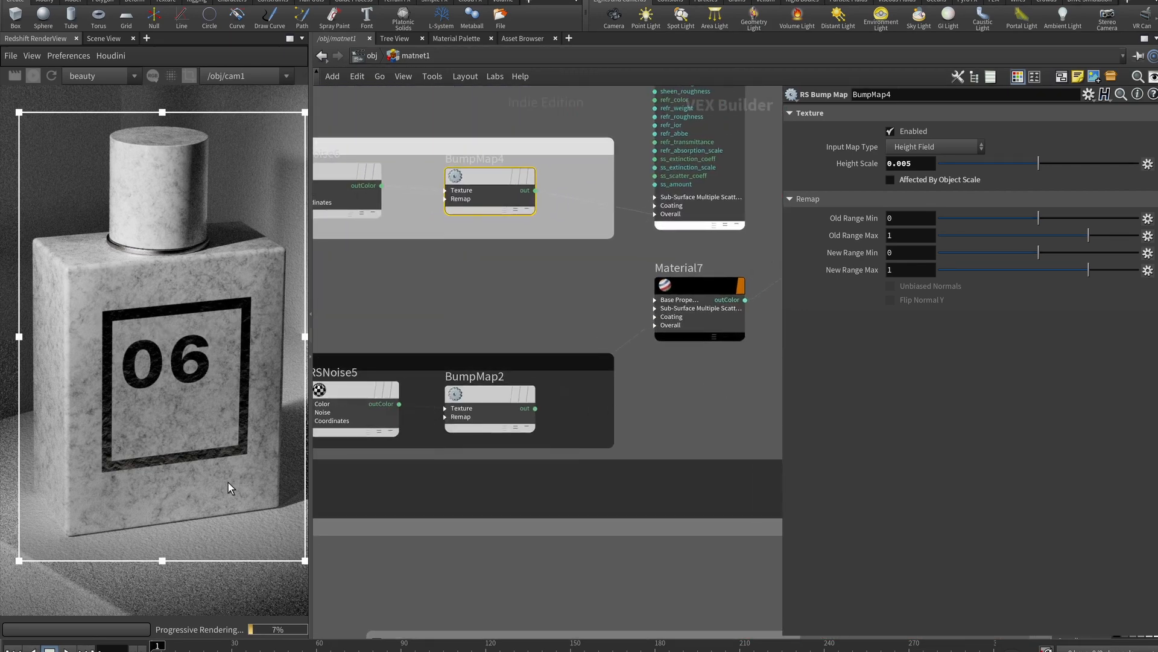
# Select TextureSampler1, preview label06.png, and set its Remap Scale to -1, -1
pyautogui.moveTo(767, 329); pyautogui.dragTo(388, 462, button='middle')
pyautogui.click(432, 330)
pyautogui.middleClick(1132, 152)
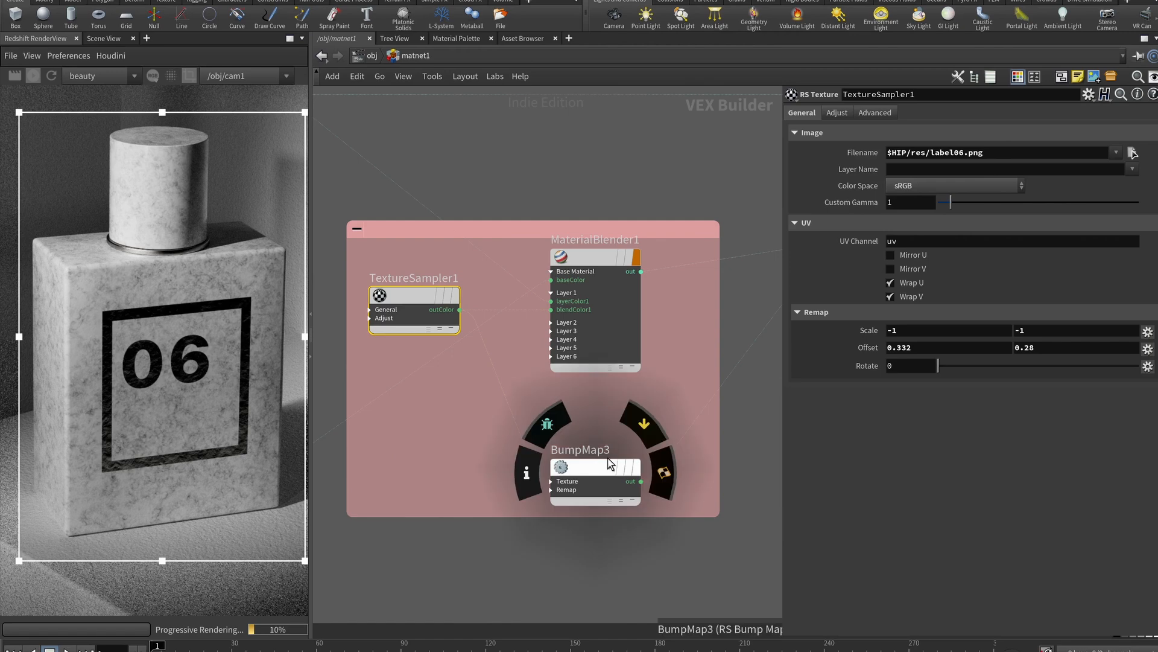
pyautogui.click(933, 334)
pyautogui.press('Return')
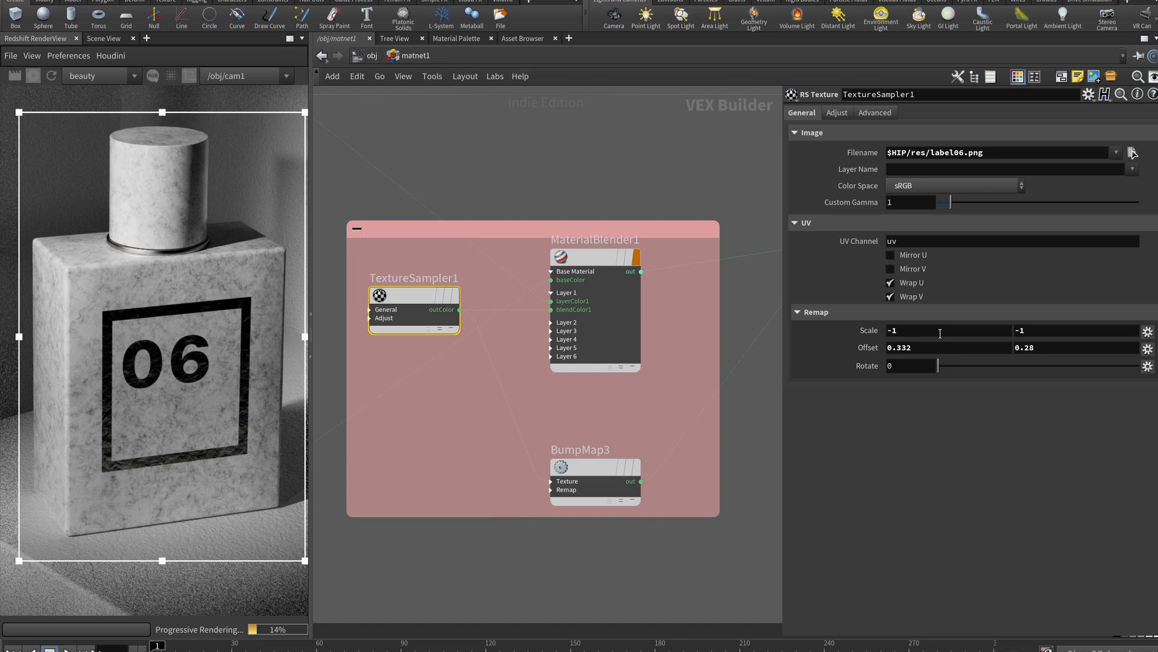
pyautogui.click(940, 333)
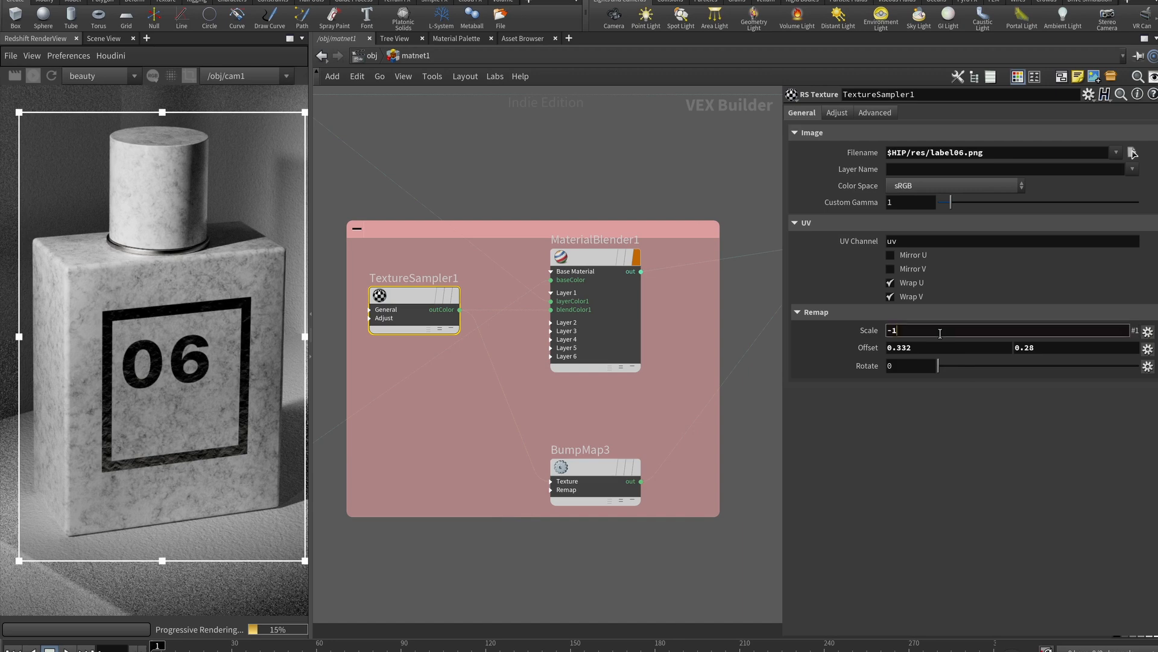
pyautogui.press('Return')
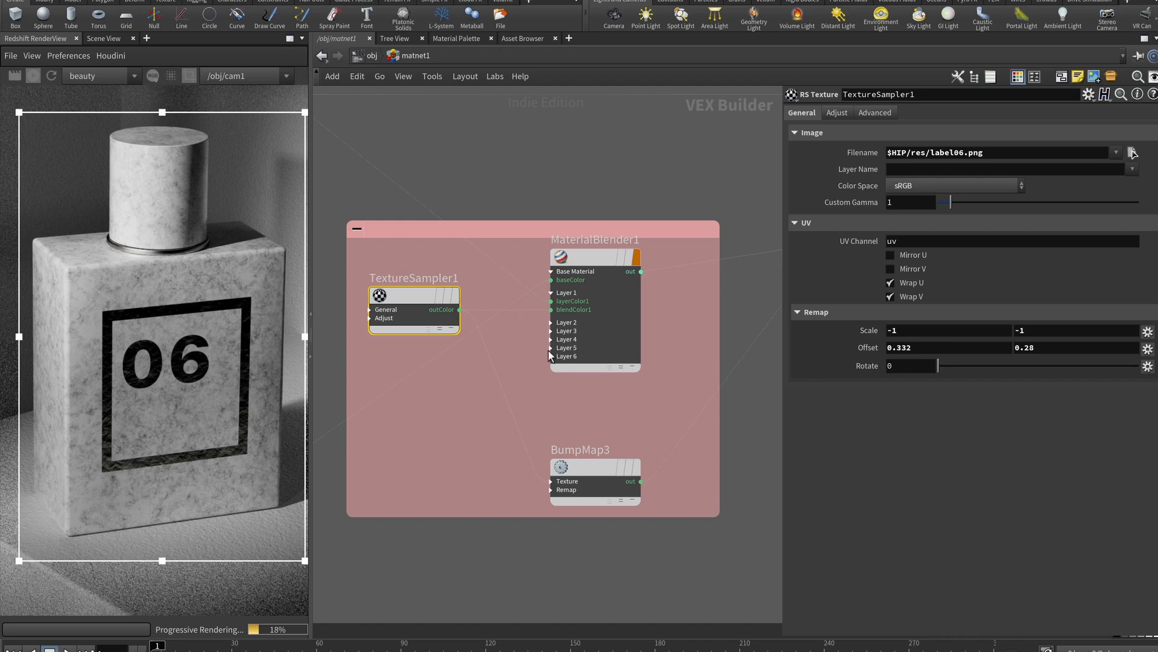
pyautogui.click(584, 359)
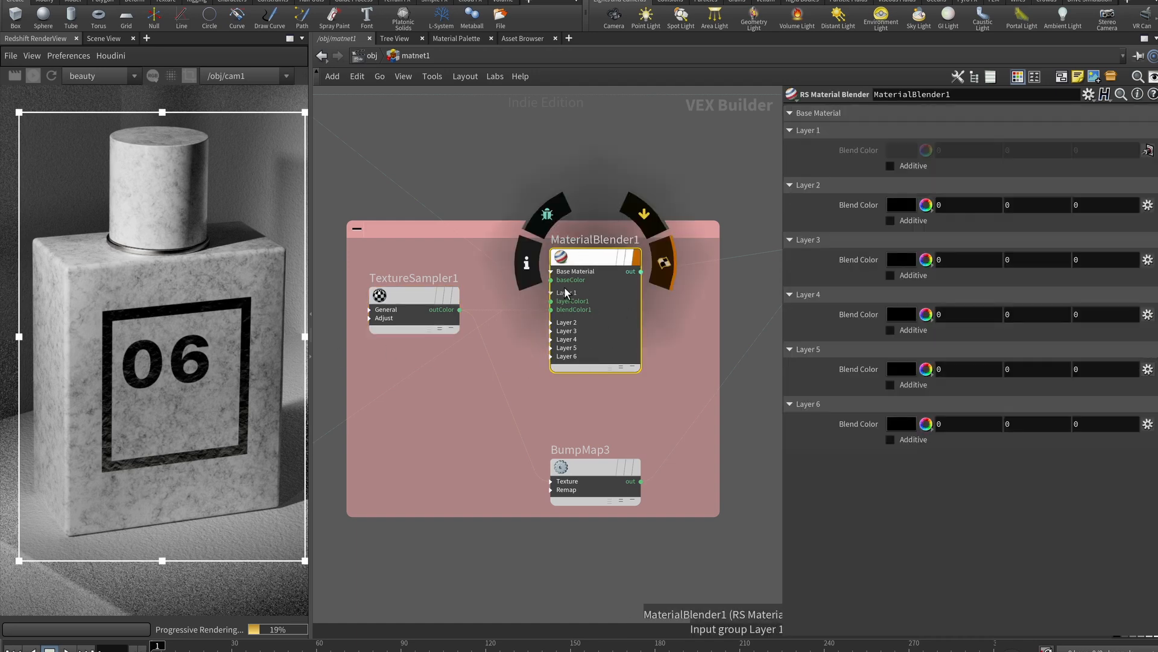
# Pan and frame the network around MaterialBlender1 and the pink network box
pyautogui.scroll(1, 541, 308)
pyautogui.scroll(-5, 530, 332)
pyautogui.moveTo(547, 376); pyautogui.dragTo(727, 400, button='middle')
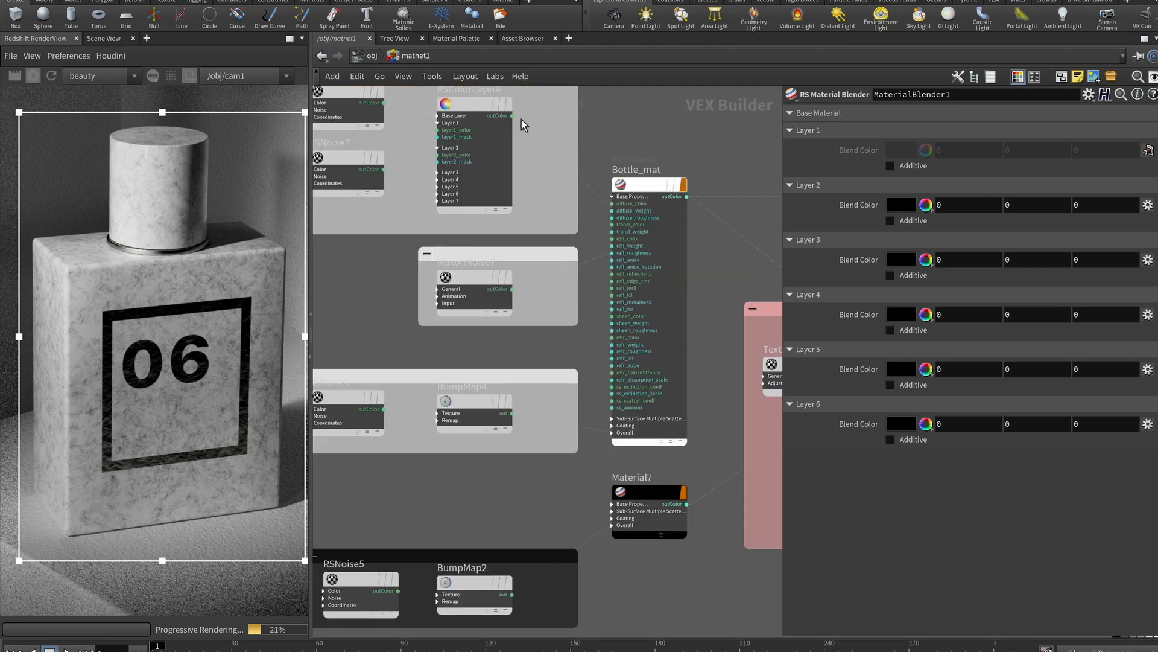
pyautogui.scroll(1, 592, 258)
pyautogui.press('f')
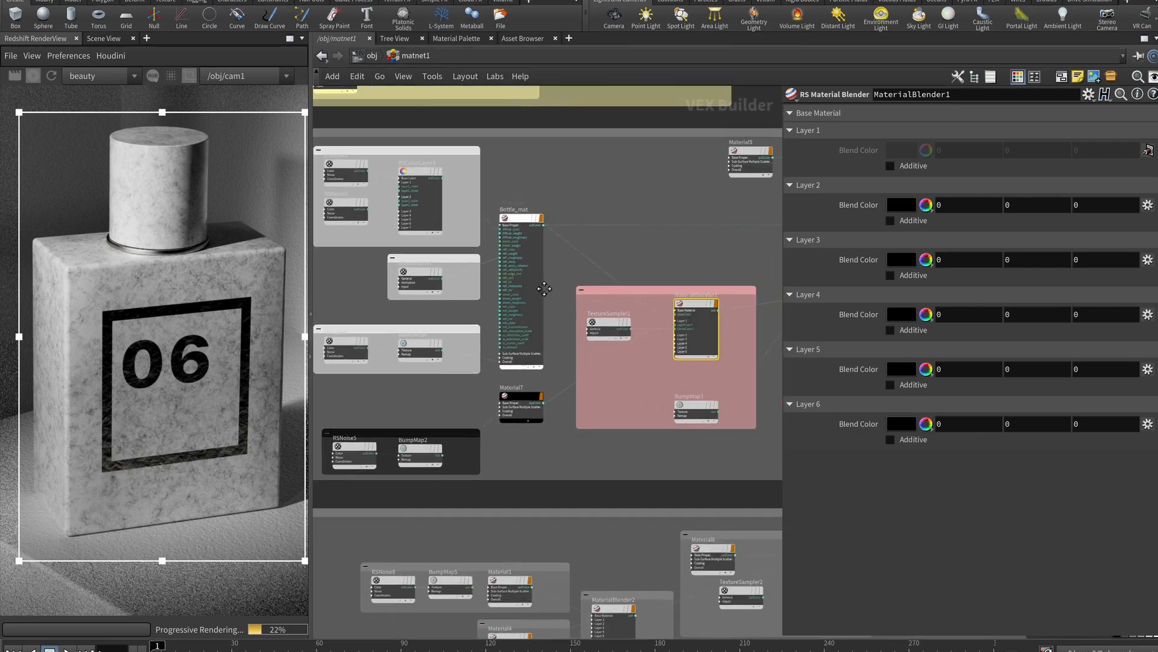
pyautogui.moveTo(627, 259)
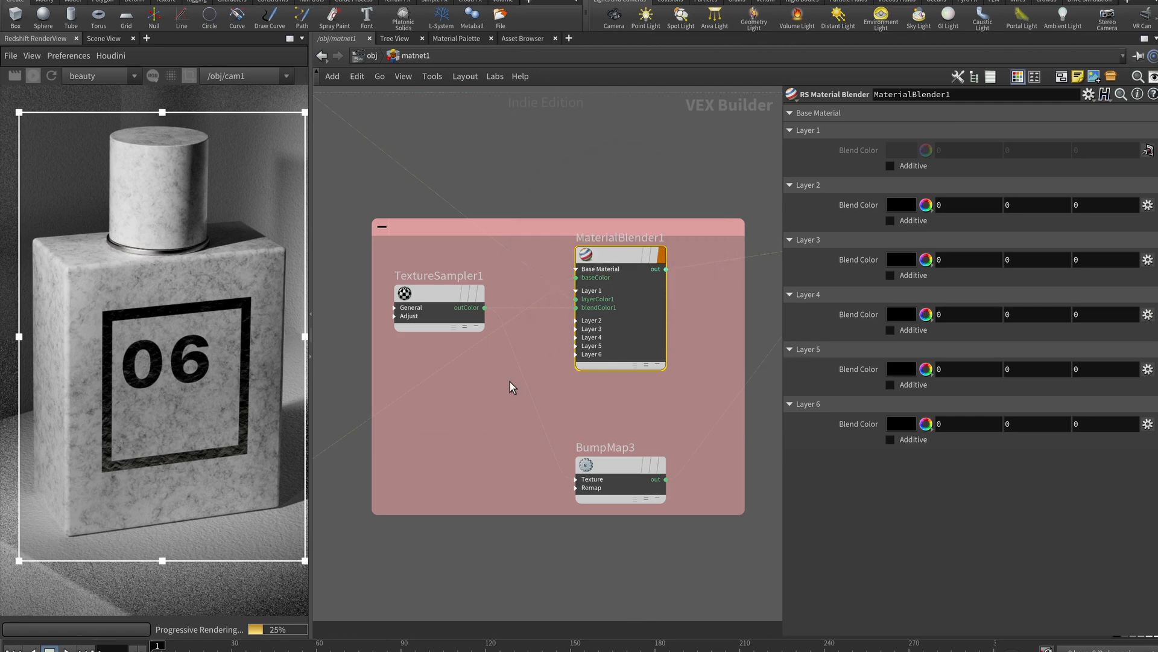
pyautogui.scroll(1, 513, 387)
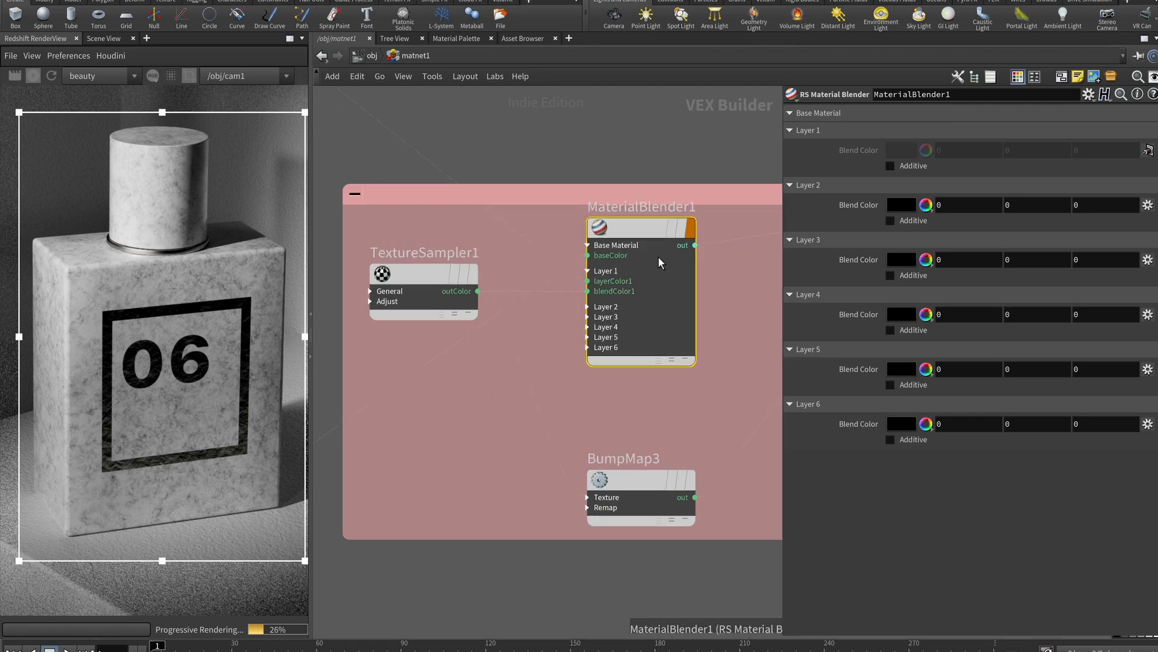
pyautogui.scroll(-3, 562, 327)
pyautogui.moveTo(563, 327); pyautogui.dragTo(606, 366, button='middle')
pyautogui.scroll(3, 609, 356)
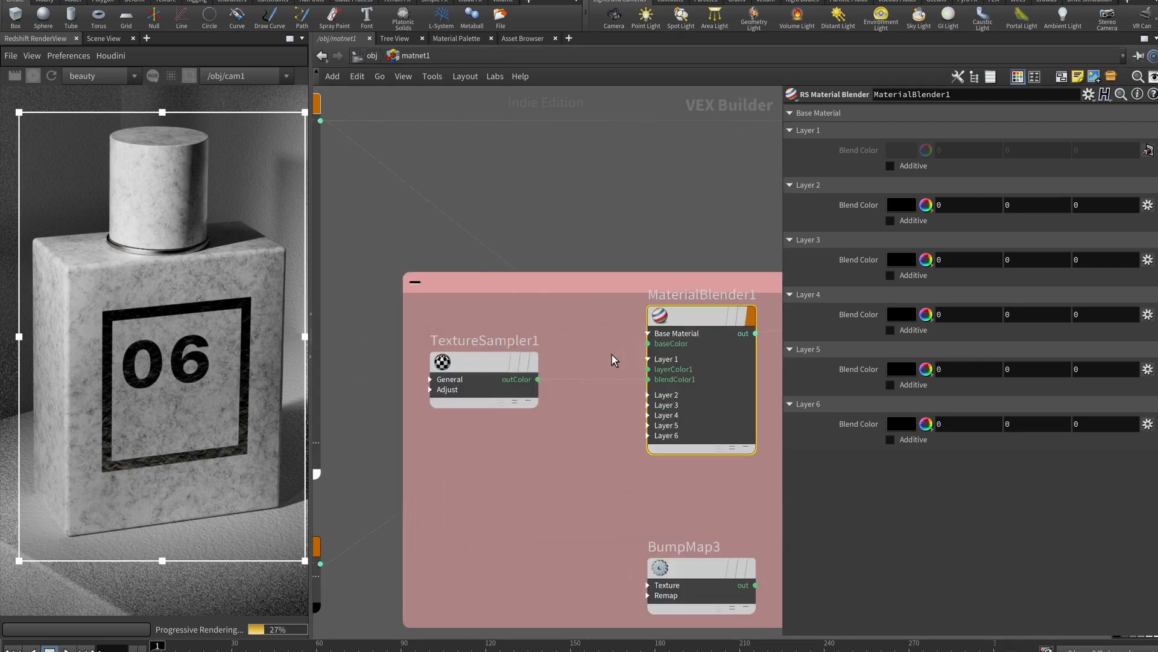
pyautogui.scroll(-5, 530, 375)
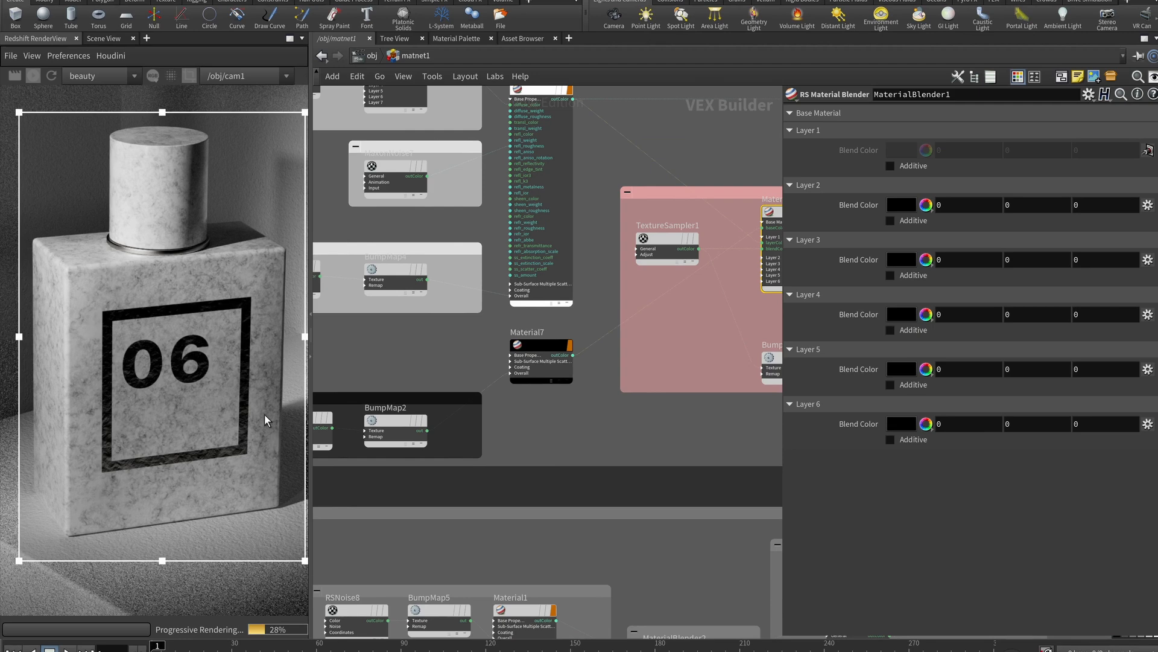
# Inspect RSNoise5's noise settings and BumpMap2's bump settings
pyautogui.moveTo(467, 433); pyautogui.dragTo(616, 416, button='middle')
pyautogui.click(438, 402)
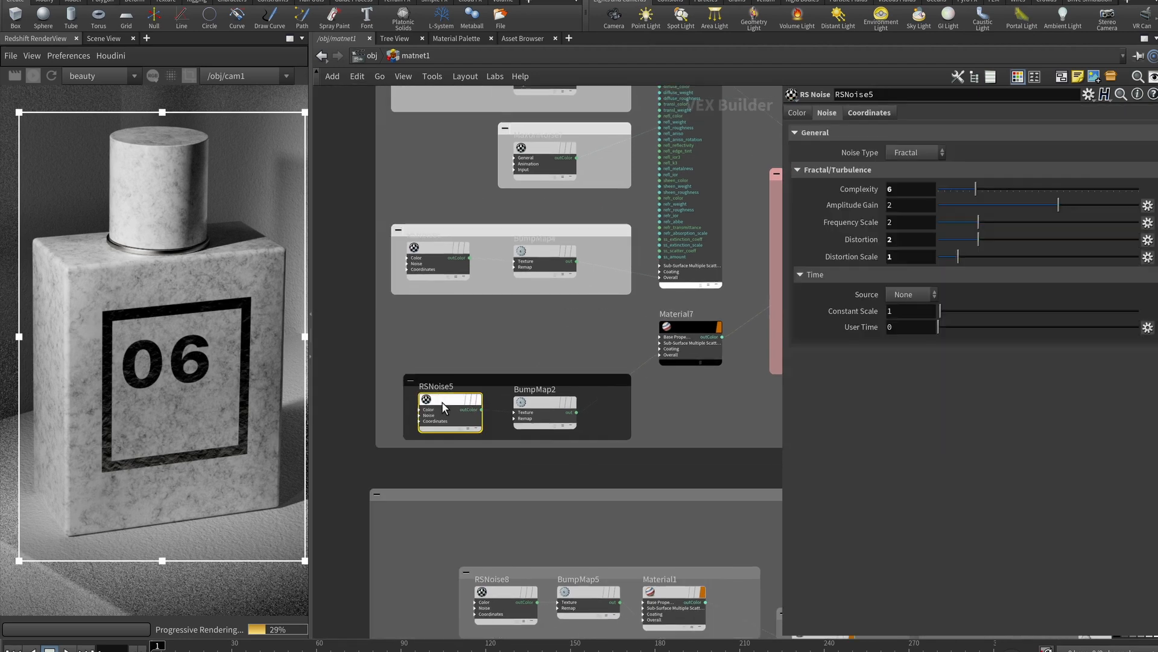
pyautogui.click(538, 401)
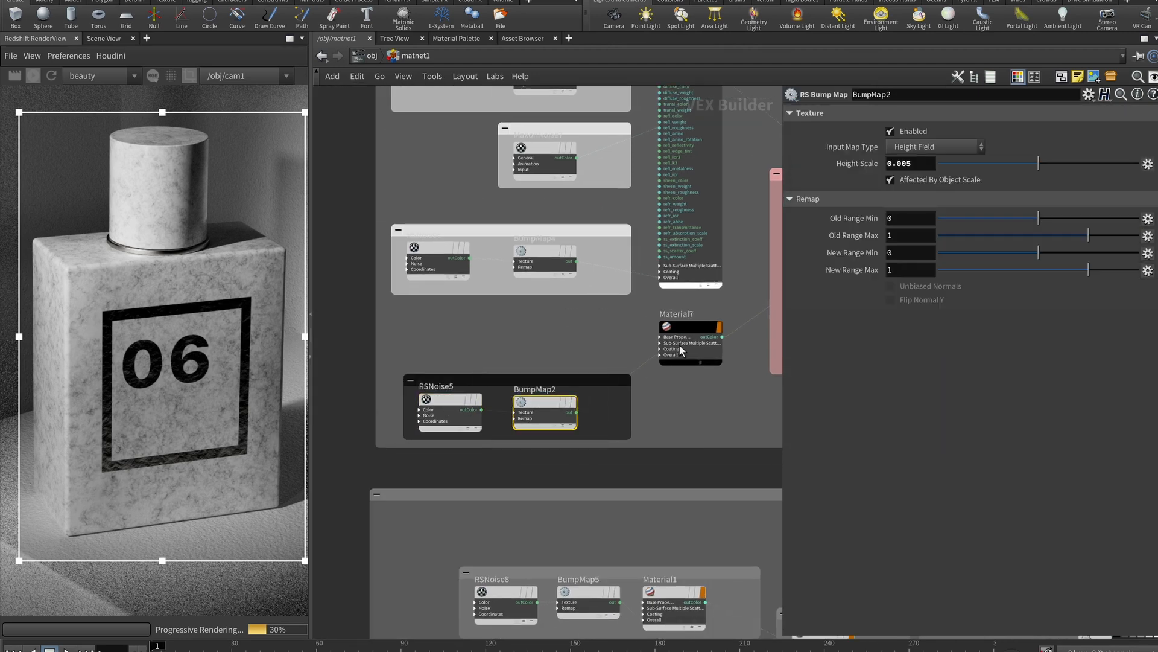
pyautogui.scroll(3, 56, 478)
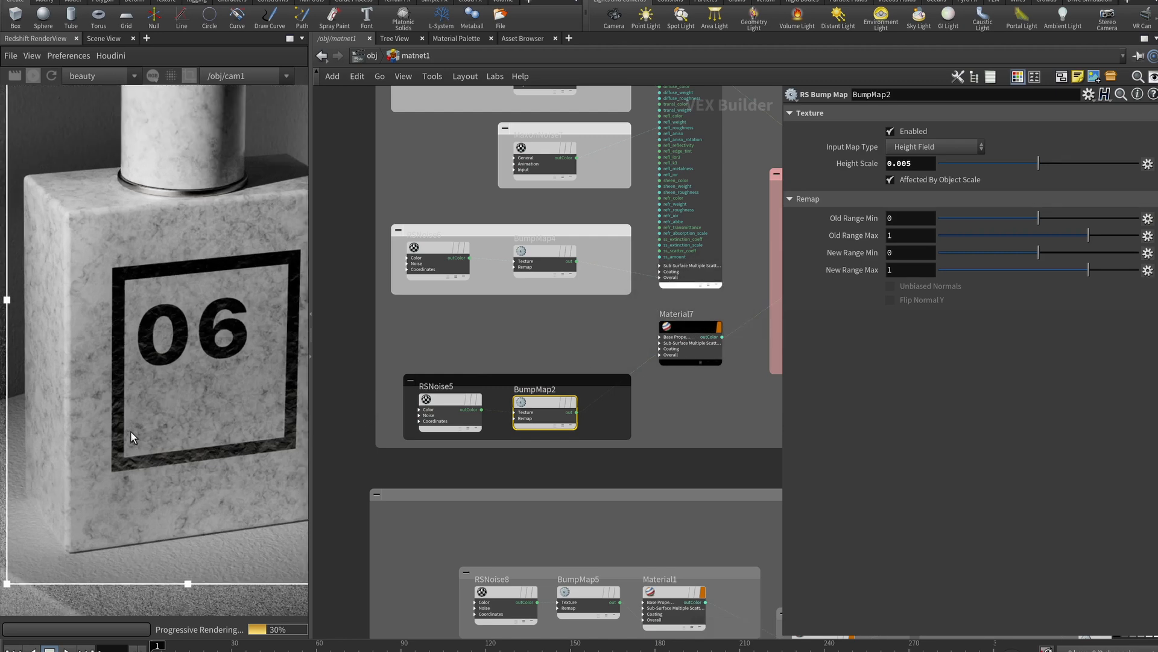
# Give Material7 a pale yellow coating: weight 0.247, roughness 0.366, IOR 1.4
pyautogui.click(680, 342)
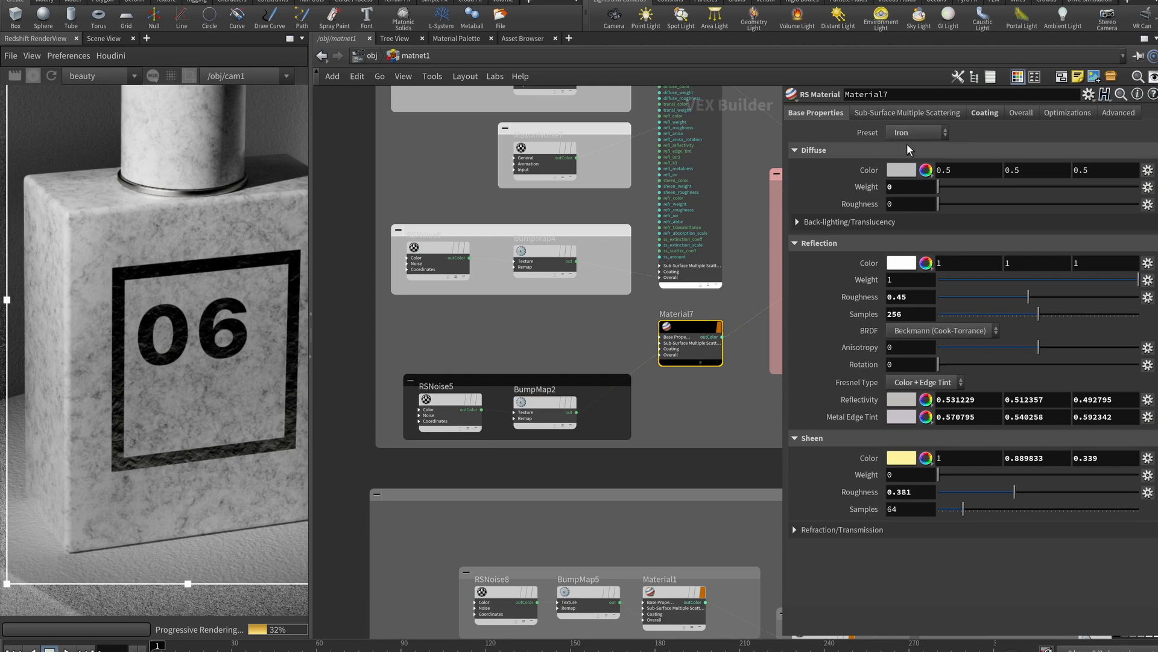
pyautogui.click(985, 115)
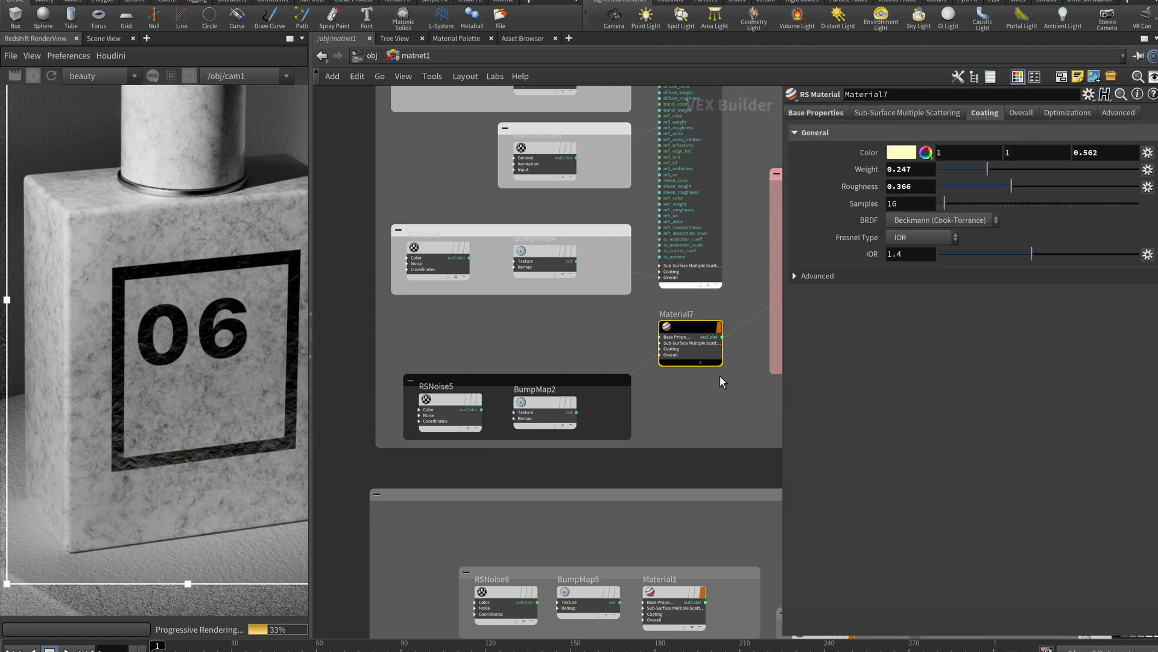
pyautogui.moveTo(741, 390); pyautogui.dragTo(679, 413, button='middle')
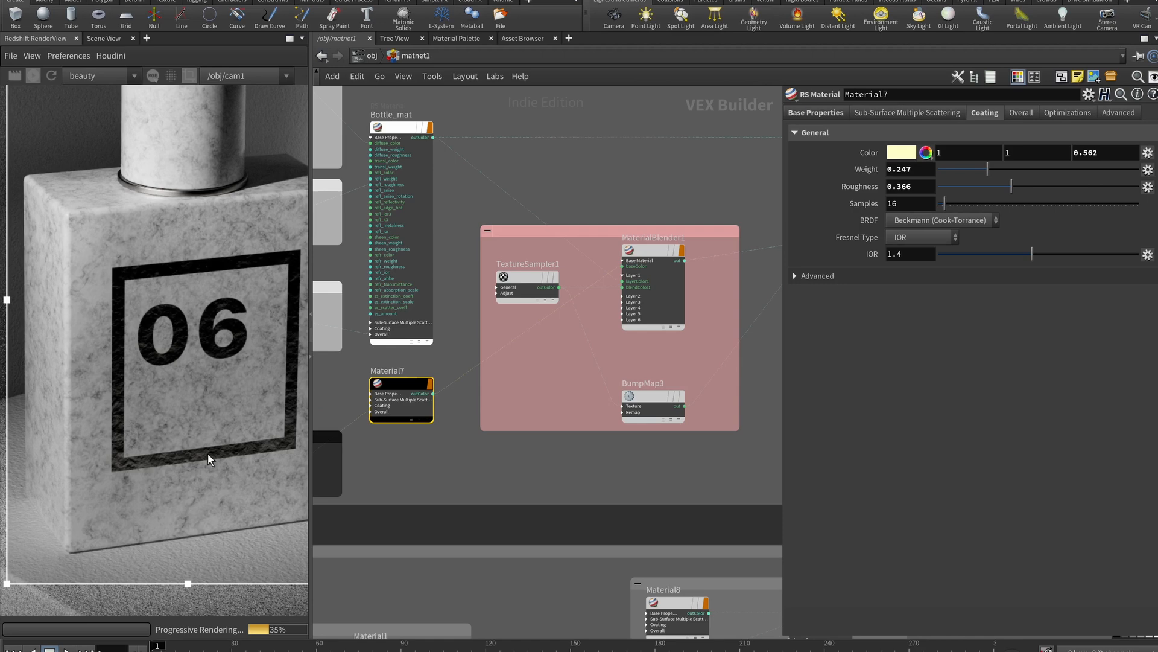
pyautogui.scroll(4, 629, 446)
pyautogui.moveTo(629, 448); pyautogui.dragTo(507, 563, button='middle')
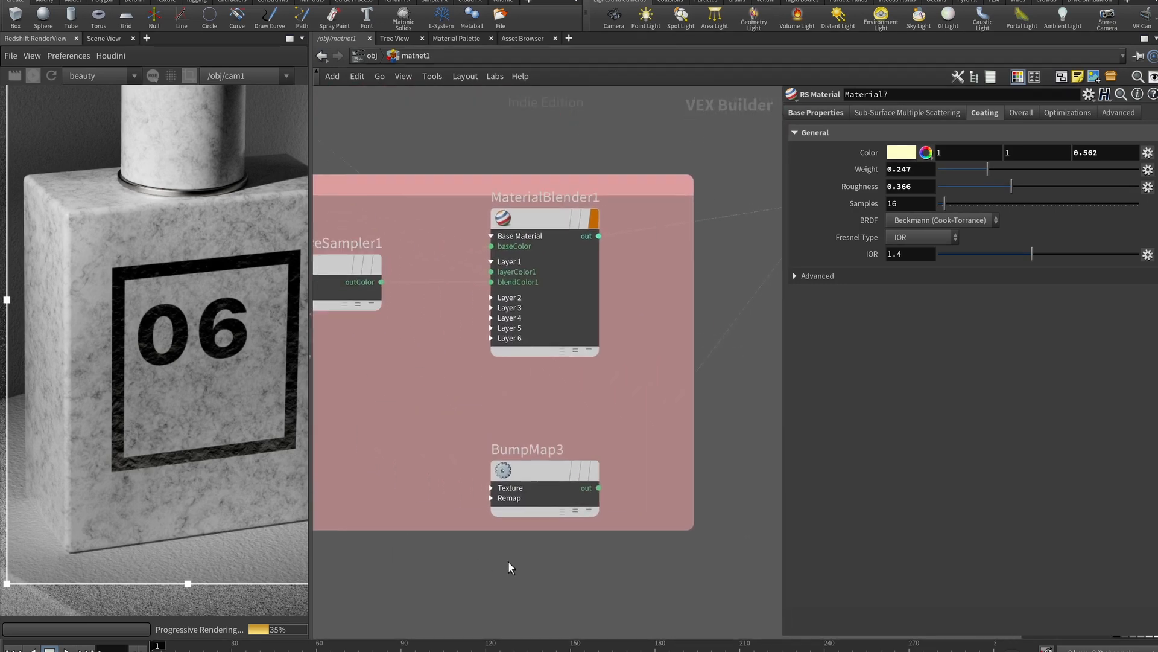
pyautogui.moveTo(519, 381); pyautogui.dragTo(641, 433, button='middle')
# Check MaterialBlender1's layer blends, then rename Material7 to Label_mat
pyautogui.moveTo(465, 316)
pyautogui.click(669, 283)
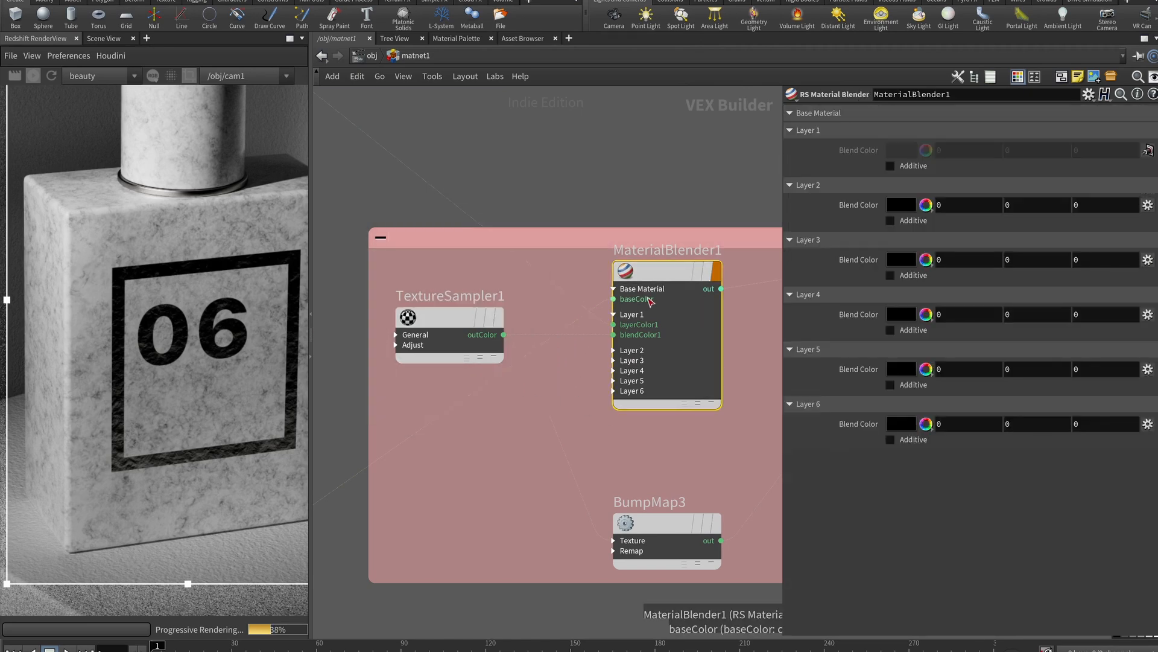
pyautogui.moveTo(362, 477); pyautogui.dragTo(683, 314, button='middle')
pyautogui.click(550, 317)
pyautogui.press('Escape')
pyautogui.click(552, 317)
pyautogui.write('Label_')
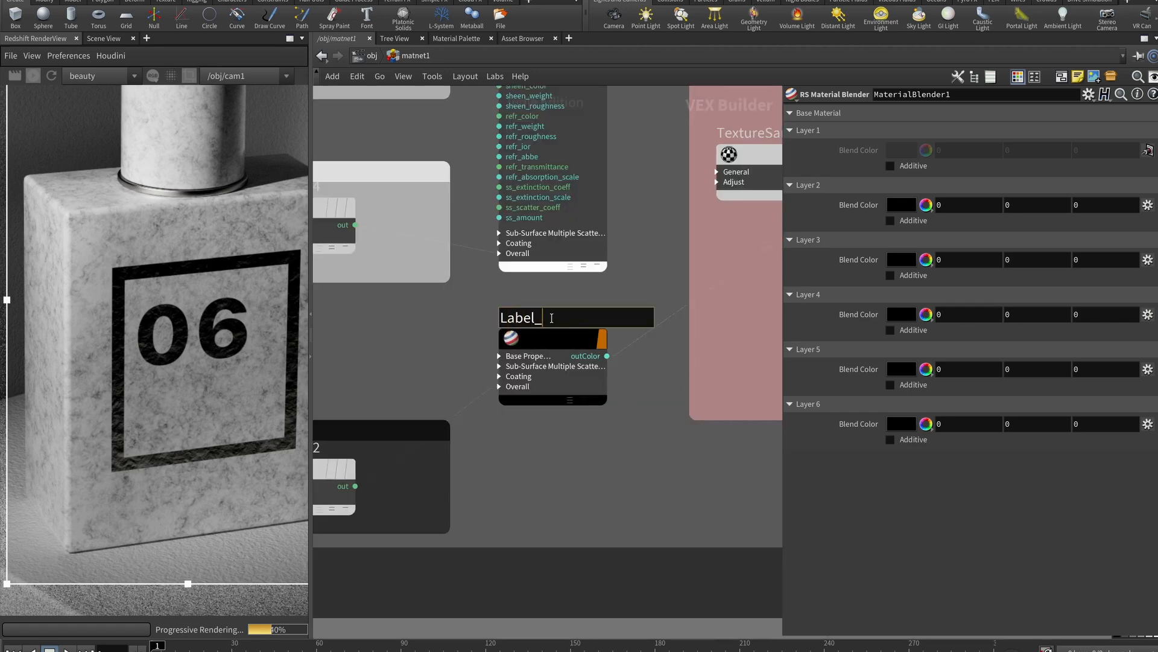
pyautogui.write('mat')
pyautogui.press('Return')
# Look over the MaterialBlender1 box and the Bottle_mat node in the network
pyautogui.scroll(-8, 552, 318)
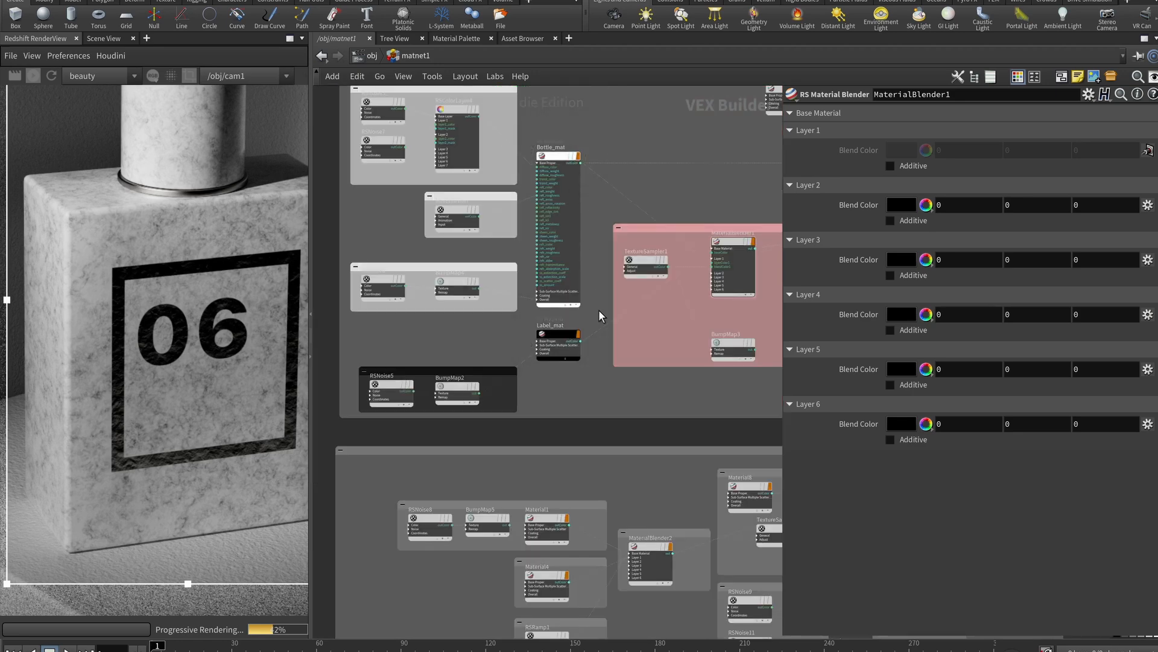
pyautogui.scroll(5, 574, 320)
pyautogui.moveTo(608, 277); pyautogui.dragTo(378, 344, button='middle')
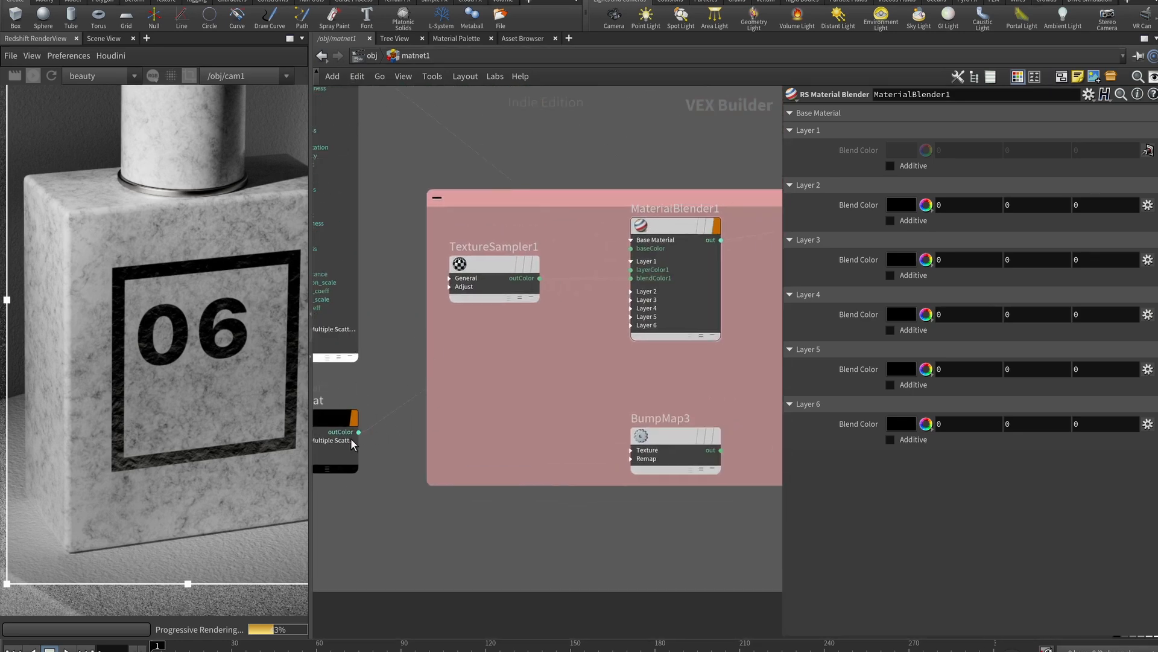
pyautogui.moveTo(645, 256)
pyautogui.moveTo(500, 169); pyautogui.dragTo(628, 313, button='middle')
pyautogui.moveTo(750, 267); pyautogui.dragTo(555, 149, button='middle')
pyautogui.scroll(2, 605, 309)
pyautogui.scroll(-2, 603, 308)
pyautogui.scroll(2, 591, 302)
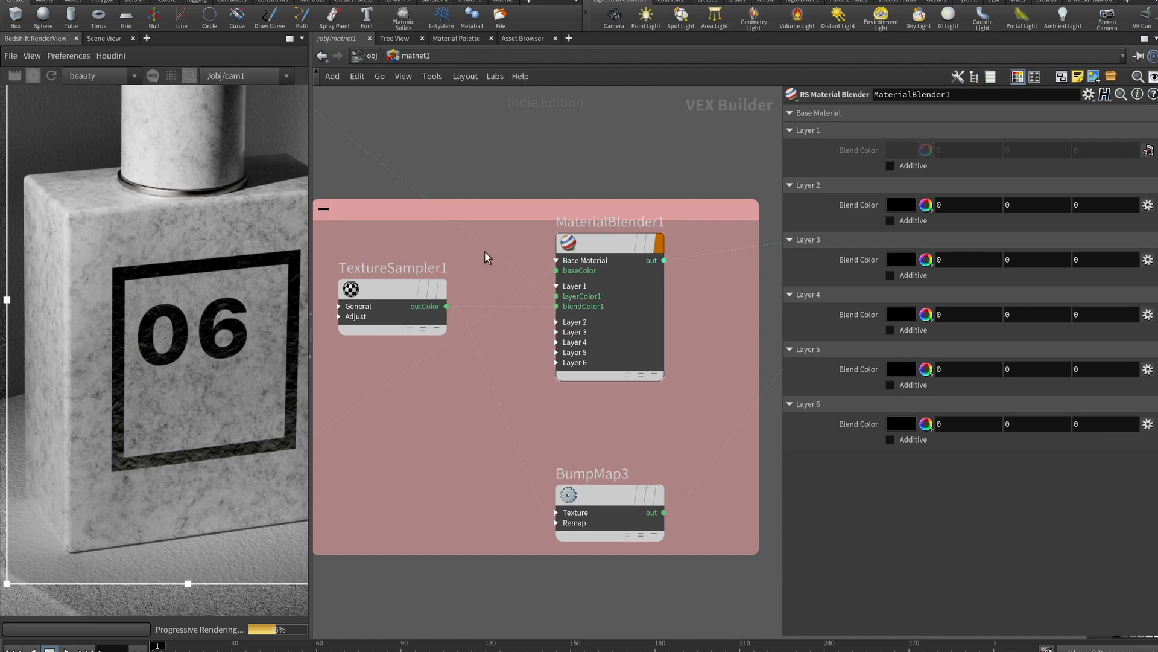
# Inspect TextureSampler1's image settings and BumpMap3's Height Scale of 0.01
pyautogui.moveTo(485, 253); pyautogui.dragTo(656, 365, button='middle')
pyautogui.moveTo(316, 110); pyautogui.dragTo(385, 137, button='middle')
pyautogui.moveTo(677, 306); pyautogui.dragTo(397, 129, button='middle')
pyautogui.moveTo(426, 318); pyautogui.dragTo(487, 321, button='middle')
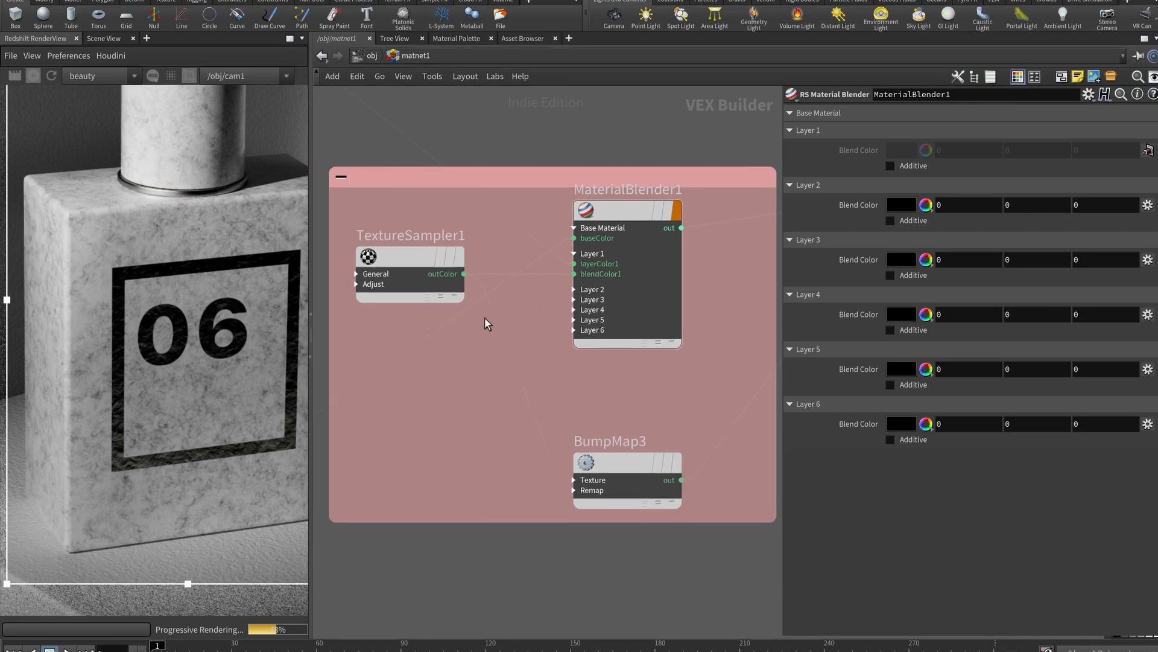
pyautogui.click(422, 265)
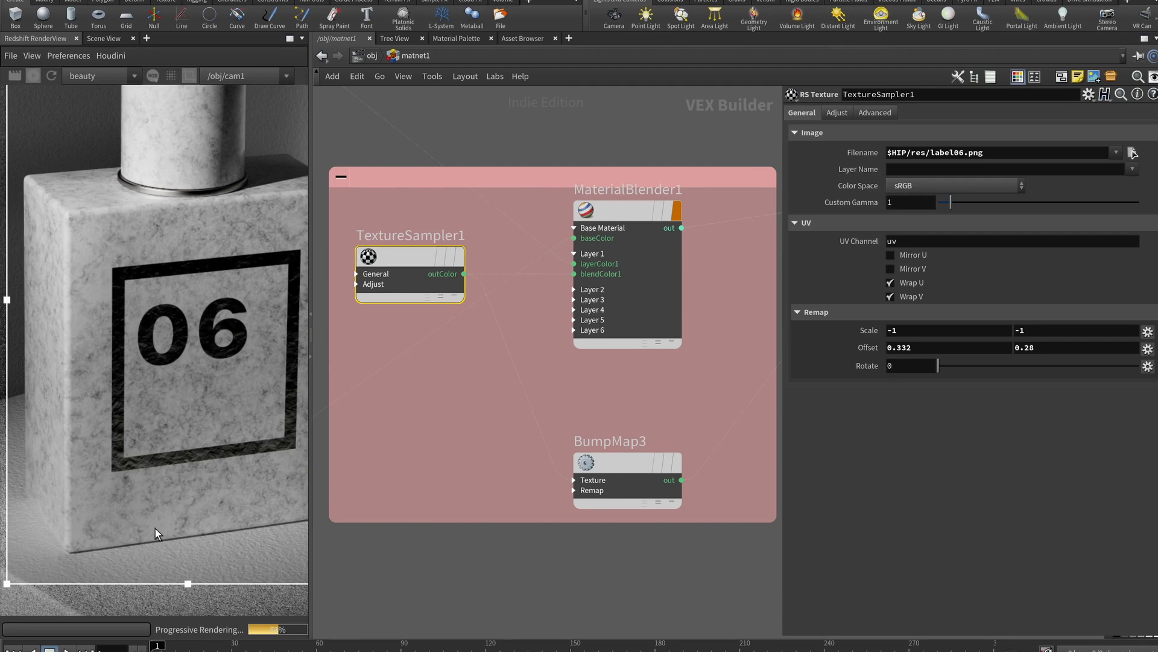
pyautogui.click(603, 477)
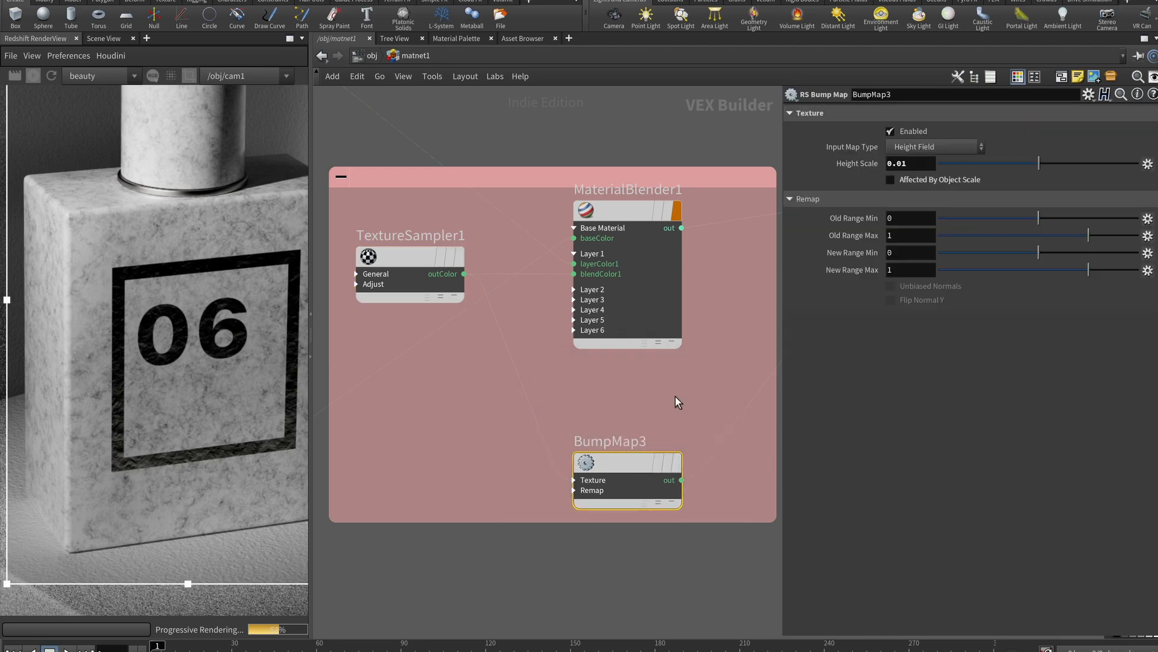
# Bring cap_material and bottle_material into view and display bottle_material's parameters
pyautogui.moveTo(638, 390); pyautogui.dragTo(476, 414, button='middle')
pyautogui.scroll(-5, 476, 414)
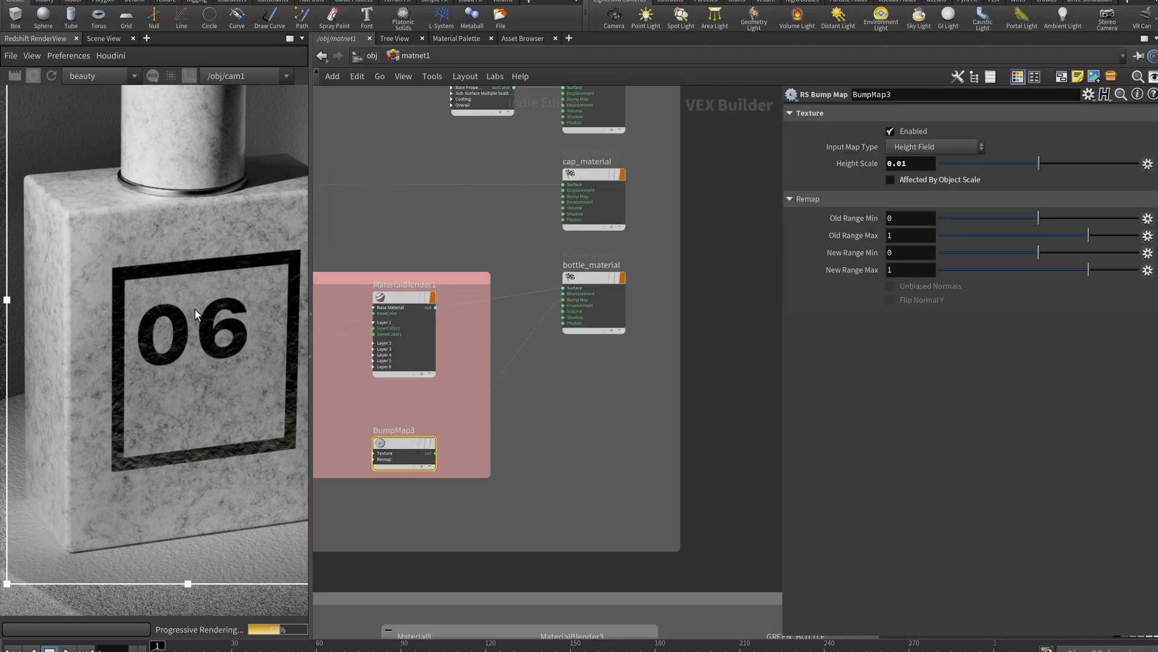
pyautogui.scroll(4, 464, 396)
pyautogui.moveTo(464, 395); pyautogui.dragTo(838, 300, button='middle')
pyautogui.moveTo(492, 498); pyautogui.dragTo(668, 446, button='middle')
pyautogui.scroll(-3, 503, 466)
pyautogui.moveTo(550, 453); pyautogui.dragTo(427, 492, button='middle')
pyautogui.moveTo(530, 189); pyautogui.dragTo(396, 187, button='middle')
pyautogui.moveTo(538, 212); pyautogui.dragTo(429, 204, button='middle')
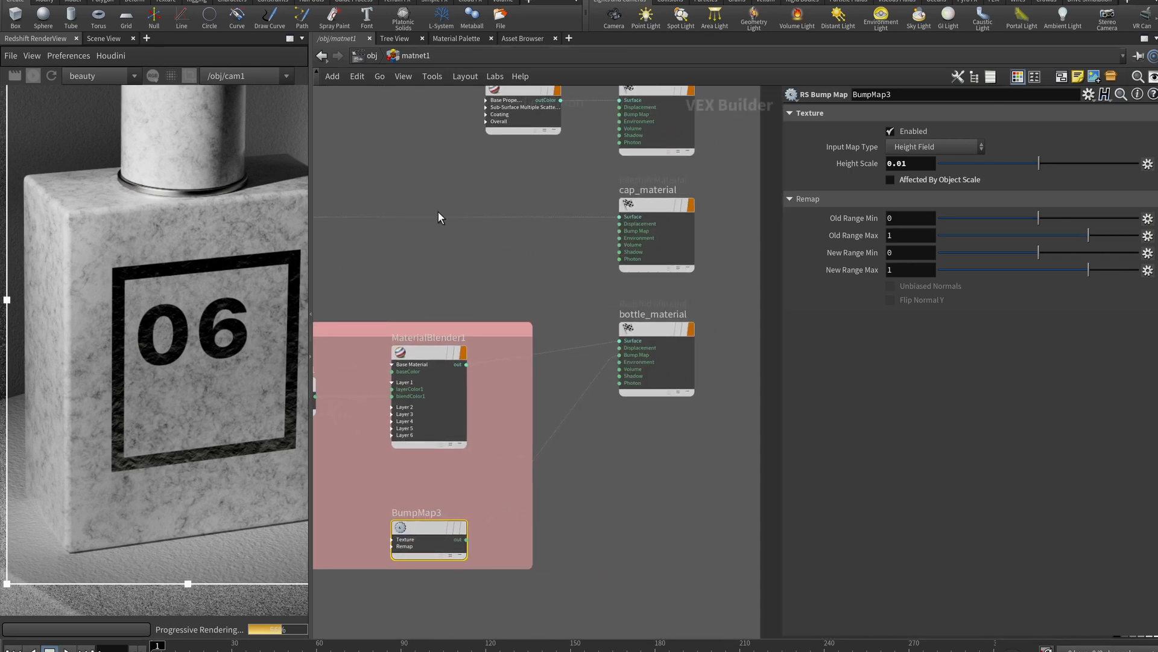
pyautogui.moveTo(581, 510); pyautogui.dragTo(535, 539, button='middle')
pyautogui.scroll(2, 538, 529)
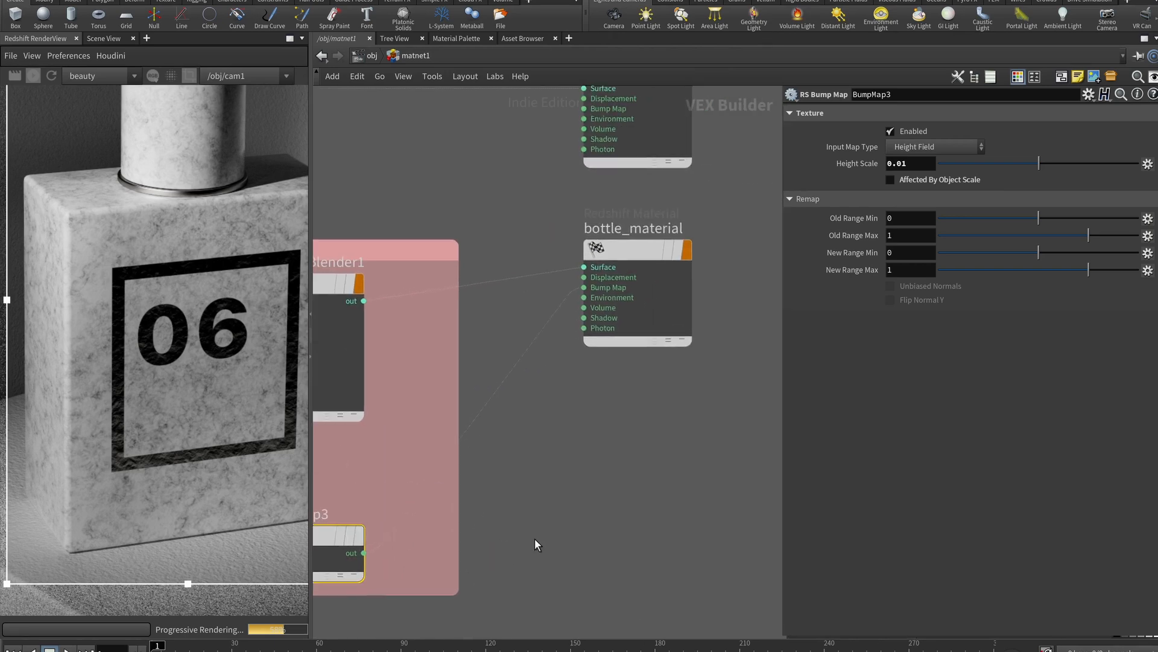
pyautogui.click(578, 284)
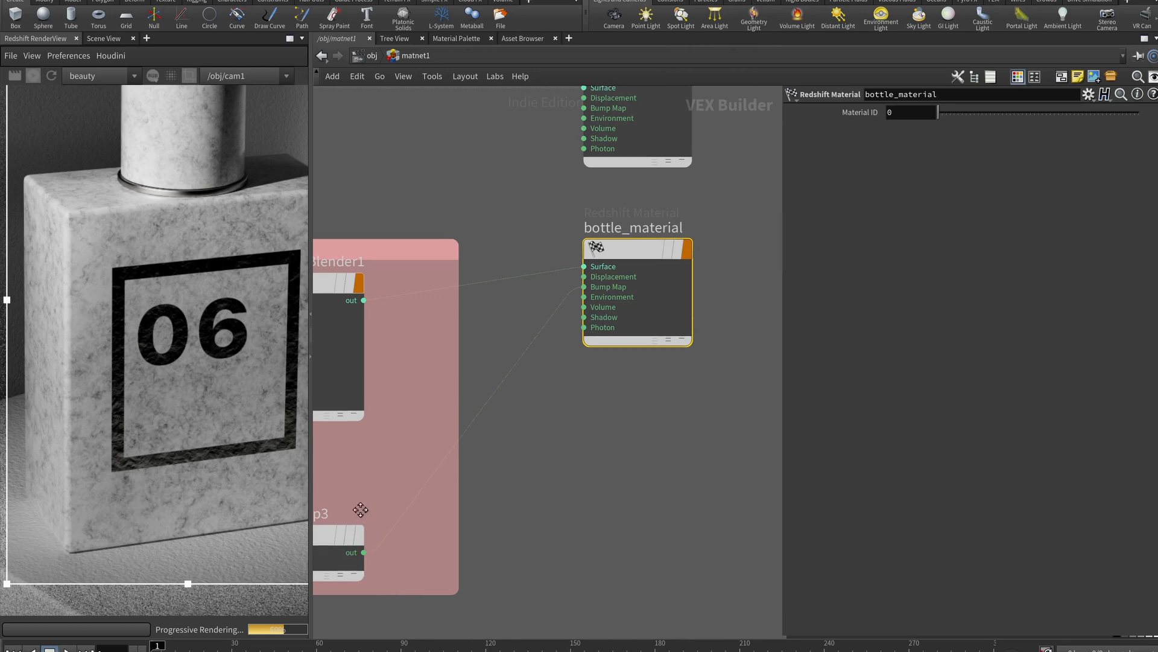
# Center on MaterialBlender1 and pan the render preview to frame the bottle's cap
pyautogui.moveTo(417, 409); pyautogui.dragTo(487, 396, button='middle')
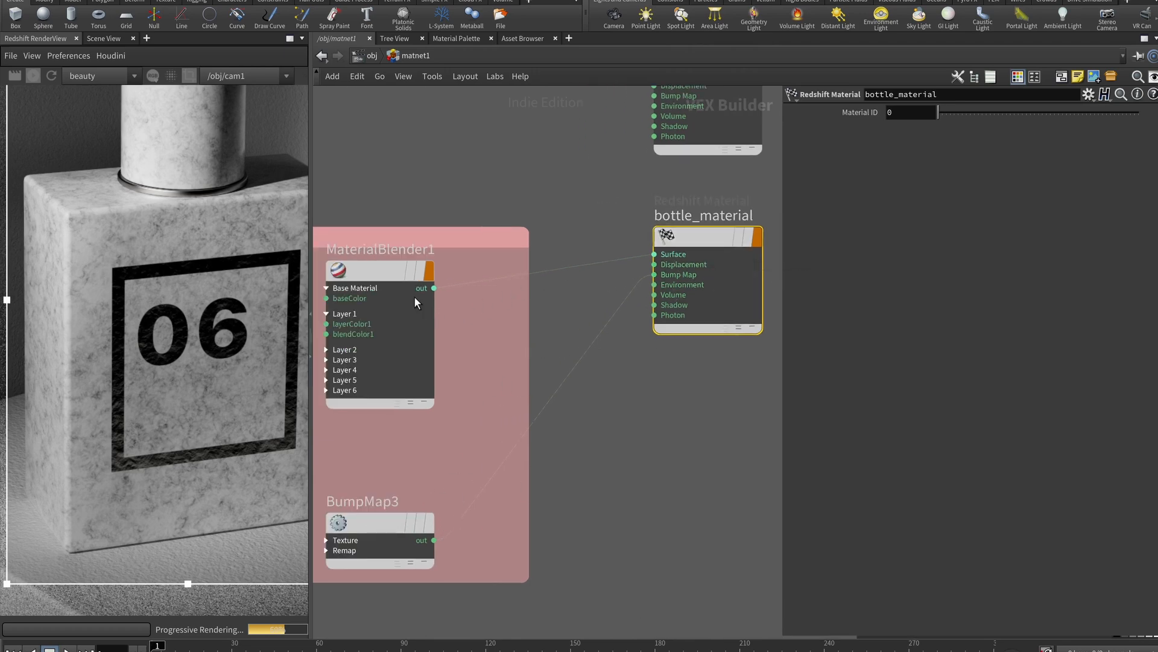
pyautogui.scroll(-4, 661, 256)
pyautogui.moveTo(537, 246); pyautogui.dragTo(432, 256, button='middle')
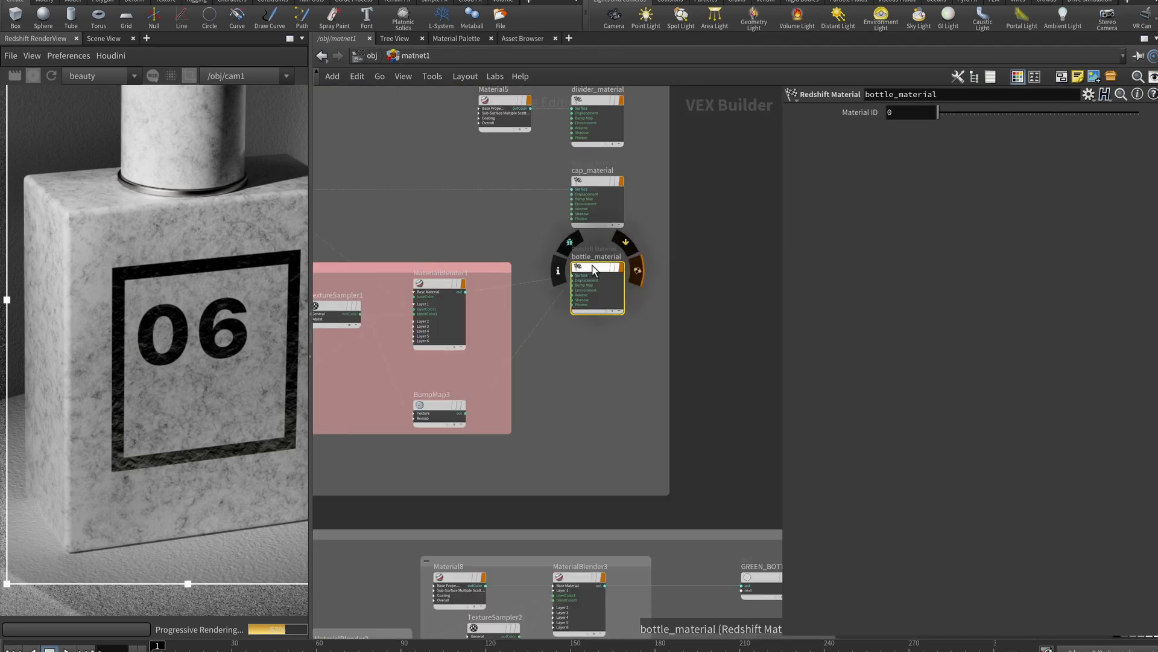
pyautogui.scroll(3, 459, 249)
pyautogui.moveTo(369, 323)
pyautogui.scroll(2, 468, 328)
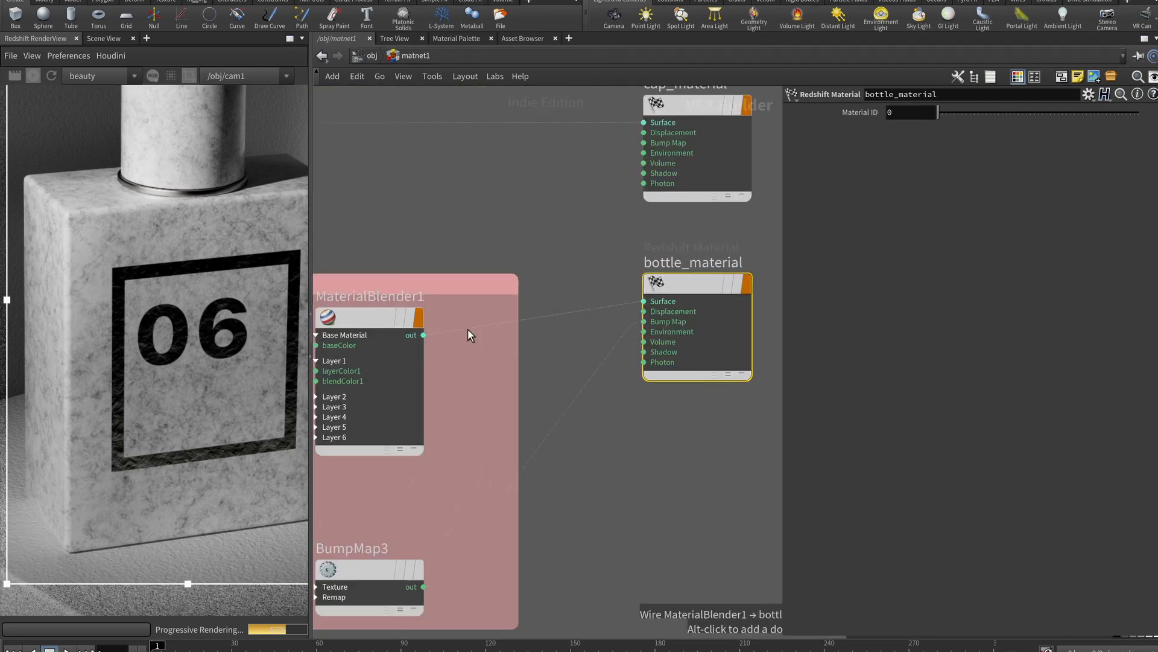
pyautogui.scroll(-5, 603, 269)
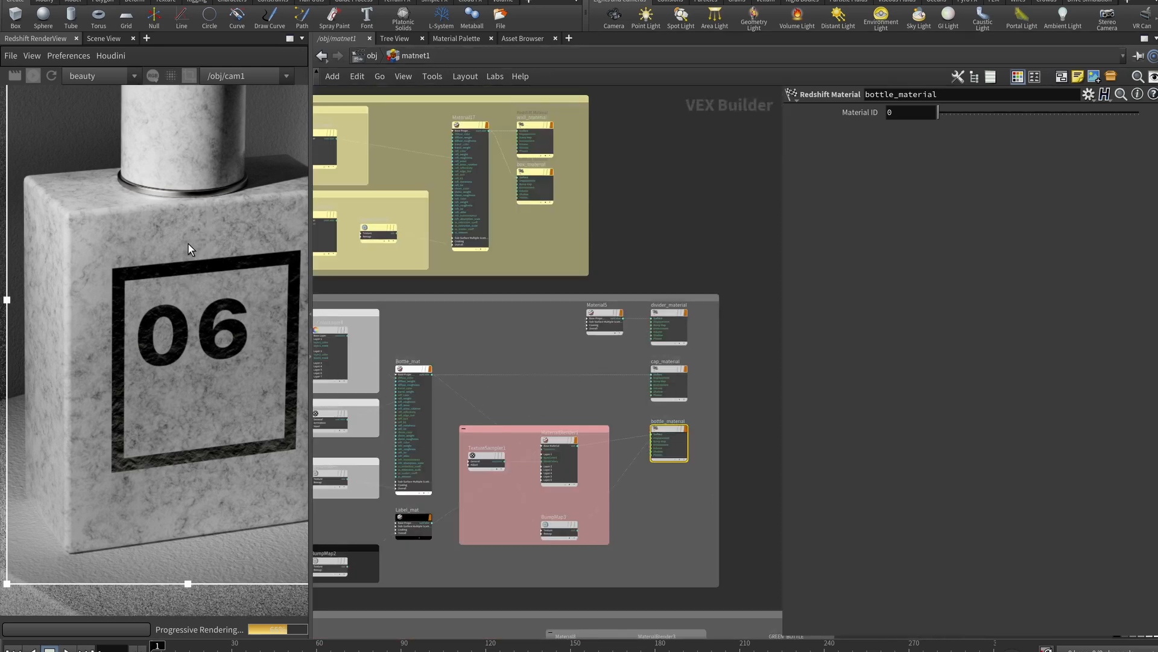
pyautogui.moveTo(192, 233); pyautogui.dragTo(161, 367, button='middle')
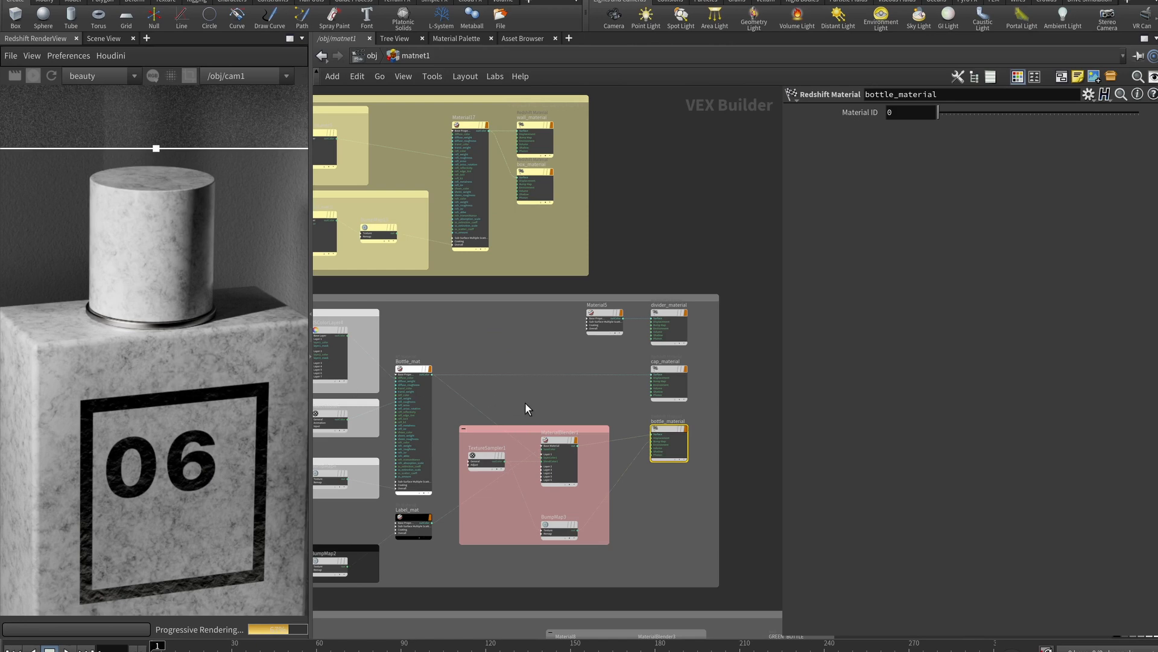
pyautogui.scroll(5, 549, 377)
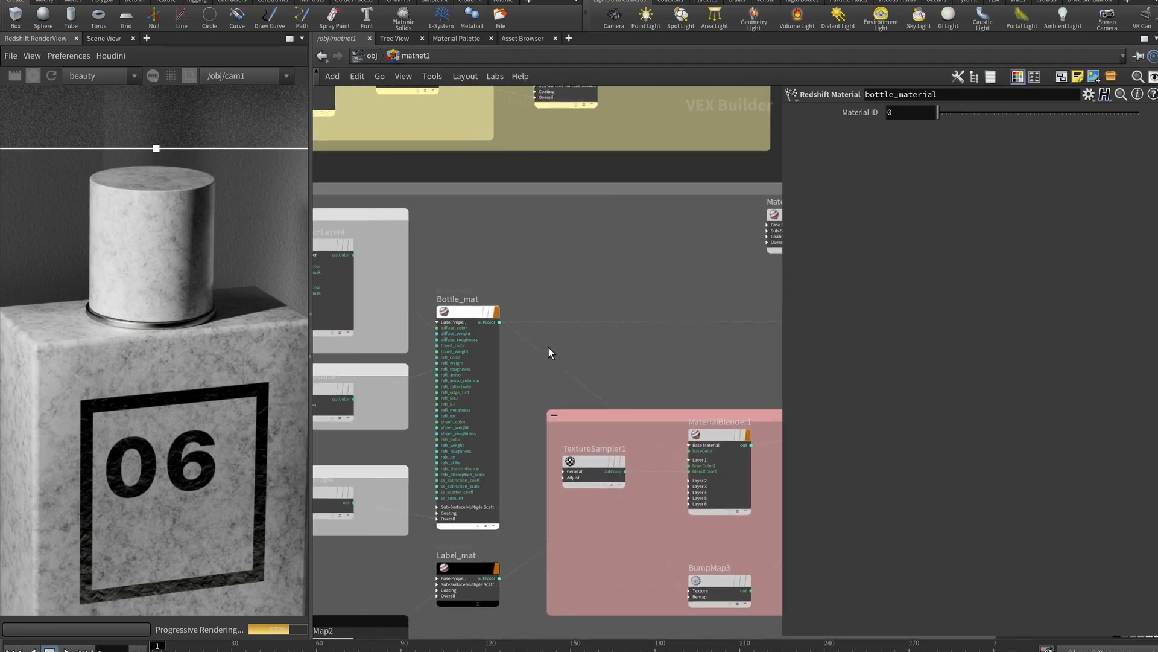
pyautogui.moveTo(462, 314)
# Inspect the settings of cap_material, divider_material, Material5 and bottle_material
pyautogui.moveTo(555, 326); pyautogui.dragTo(421, 302, button='middle')
pyautogui.scroll(3, 627, 289)
pyautogui.click(627, 289)
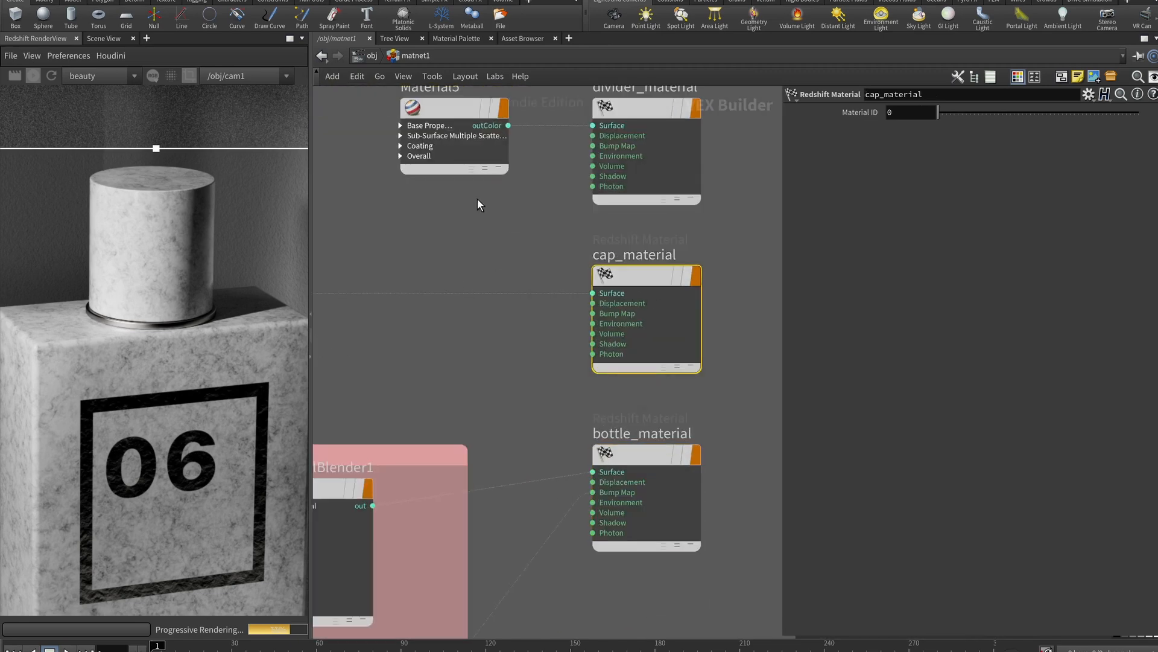
pyautogui.moveTo(484, 203); pyautogui.dragTo(488, 280, button='middle')
pyautogui.click(654, 181)
pyautogui.click(449, 187)
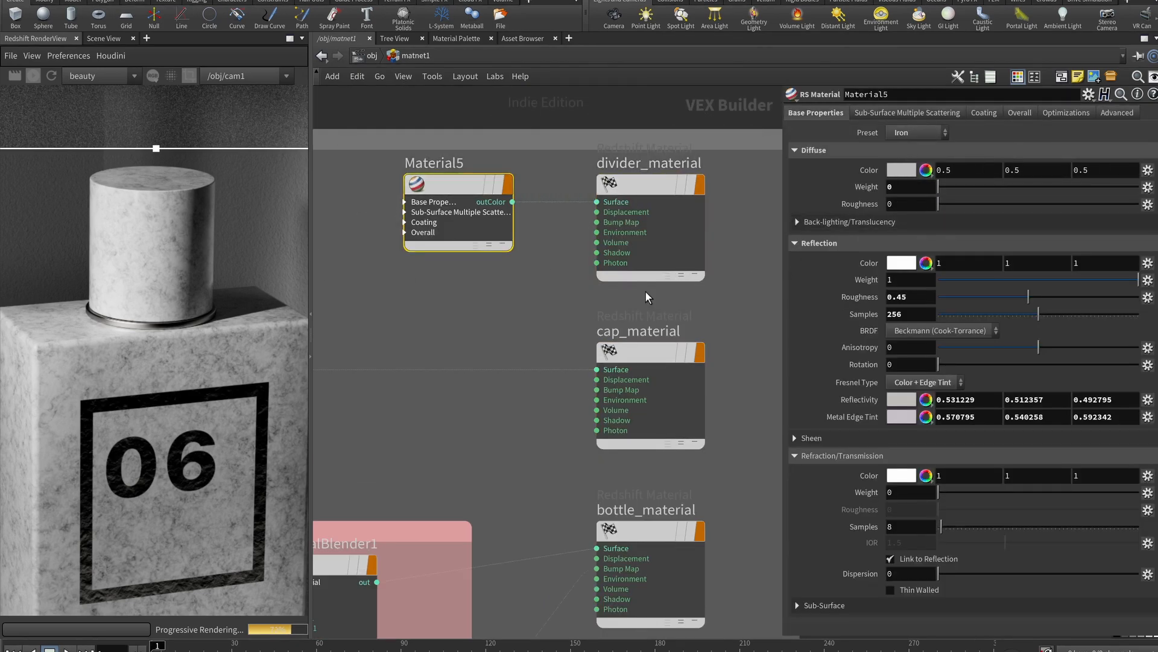
pyautogui.moveTo(549, 478); pyautogui.dragTo(486, 298, button='middle')
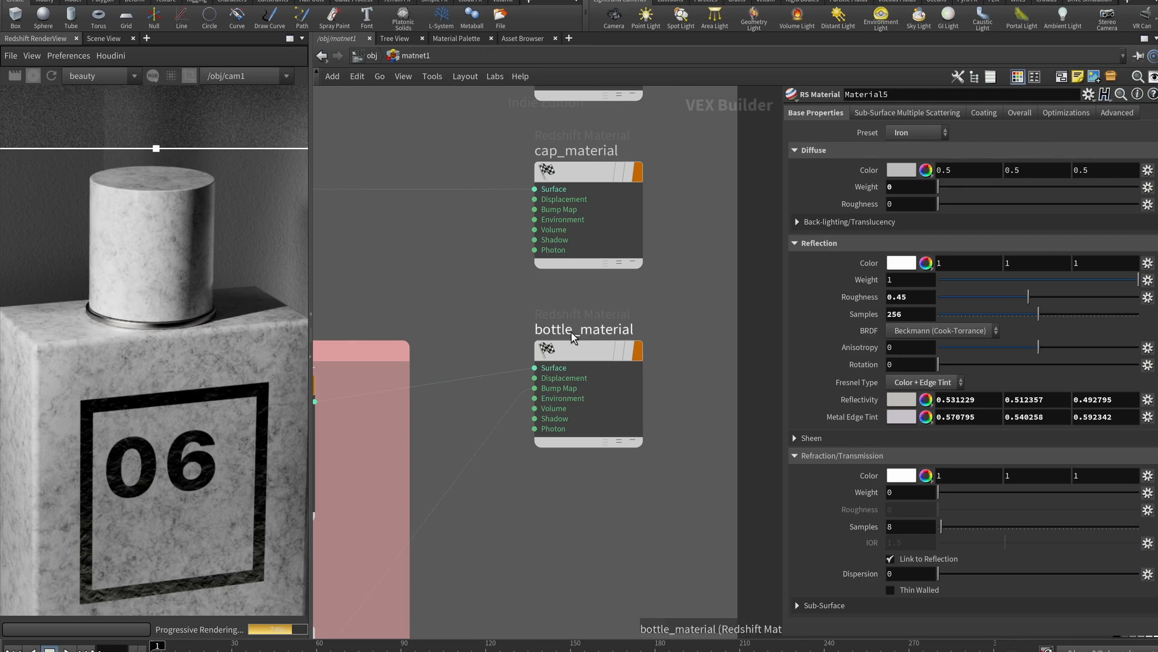
pyautogui.click(584, 344)
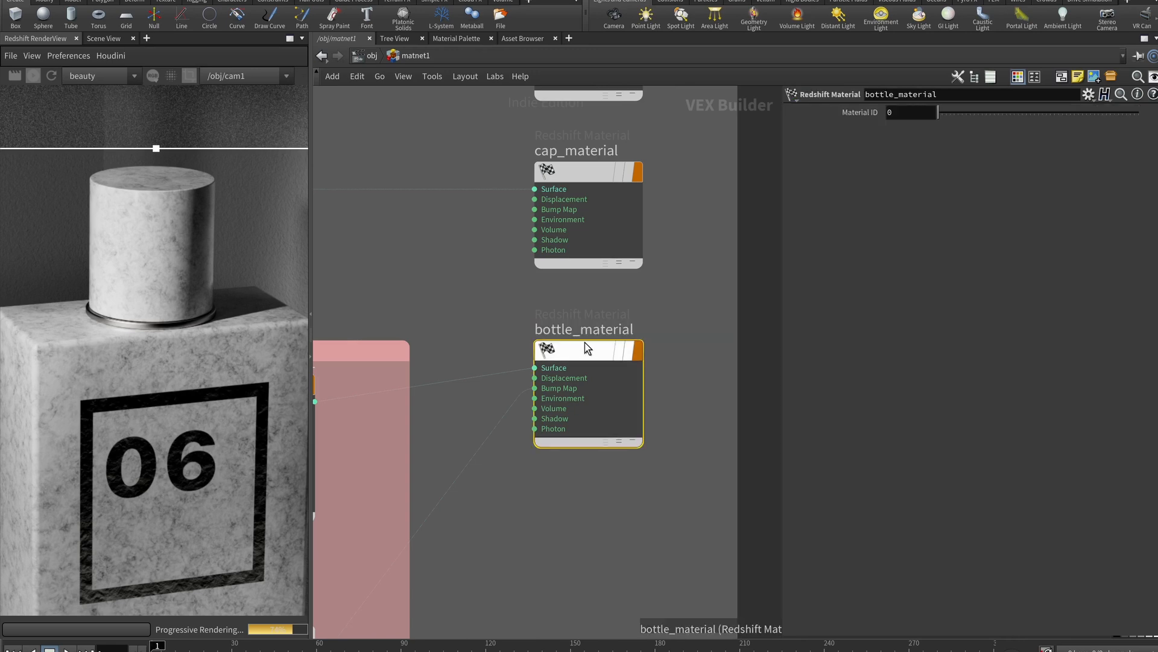
# Show Bottle_mat's coating: white colour, weight 1, roughness 0.2, IOR 1.4
pyautogui.moveTo(585, 263); pyautogui.dragTo(765, 252, button='middle')
pyautogui.scroll(-3, 634, 254)
pyautogui.click(414, 199)
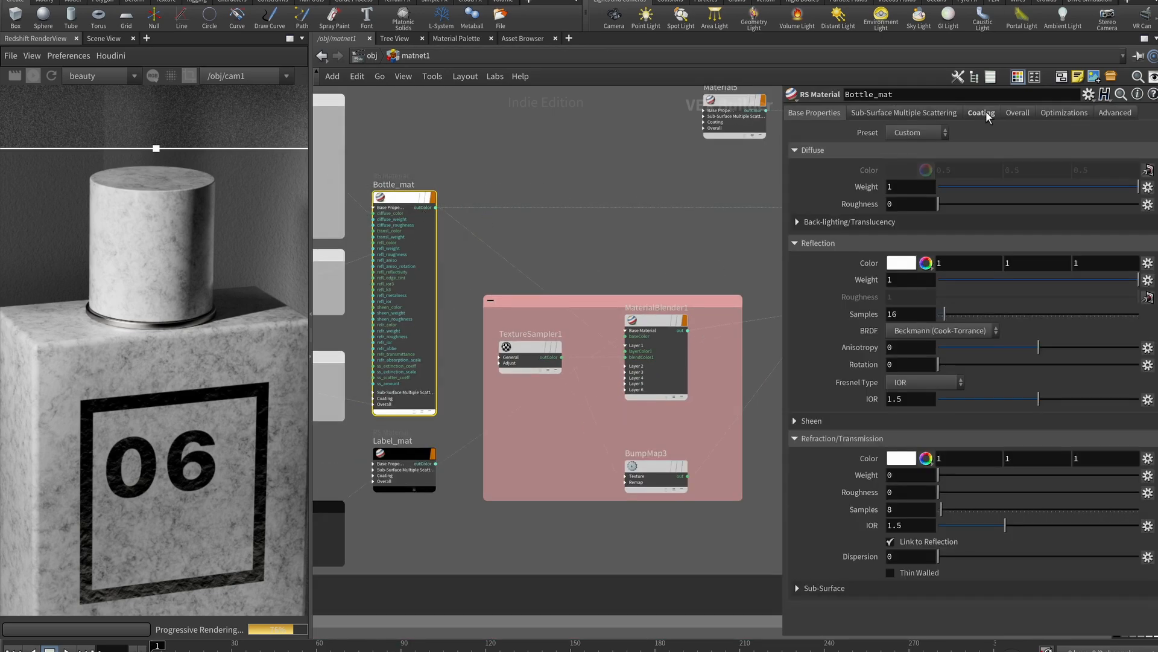
pyautogui.click(986, 111)
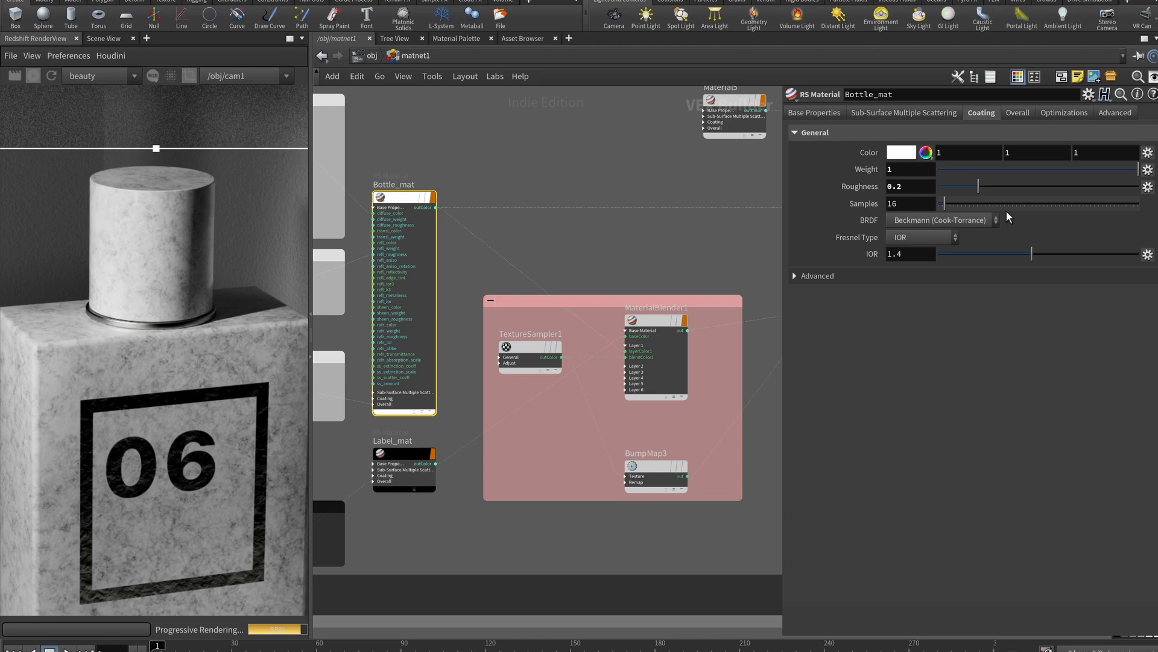
# Frame all the material network boxes and the whole bottle in the render view
pyautogui.scroll(-5, 569, 240)
pyautogui.scroll(1, 541, 321)
pyautogui.moveTo(523, 327); pyautogui.dragTo(470, 287, button='middle')
pyautogui.scroll(4, 485, 298)
pyautogui.scroll(-7, 491, 280)
pyautogui.moveTo(588, 246); pyautogui.dragTo(544, 248, button='middle')
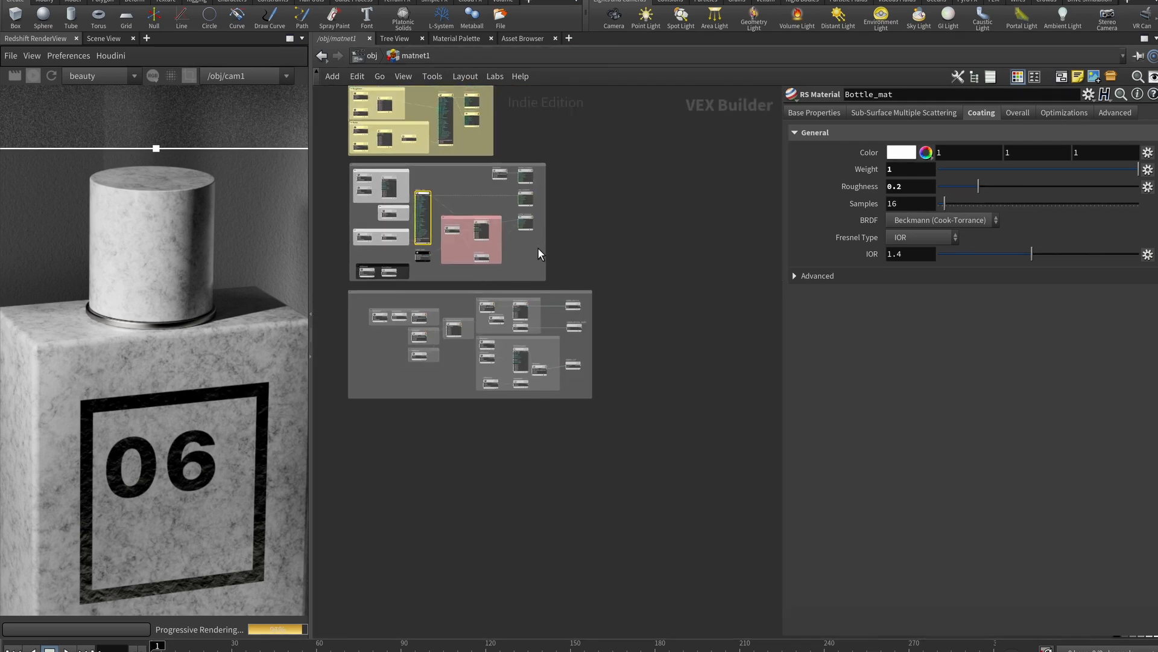
pyautogui.scroll(-1, 535, 250)
pyautogui.scroll(-3, 201, 349)
pyautogui.moveTo(173, 376); pyautogui.dragTo(168, 329, button='middle')
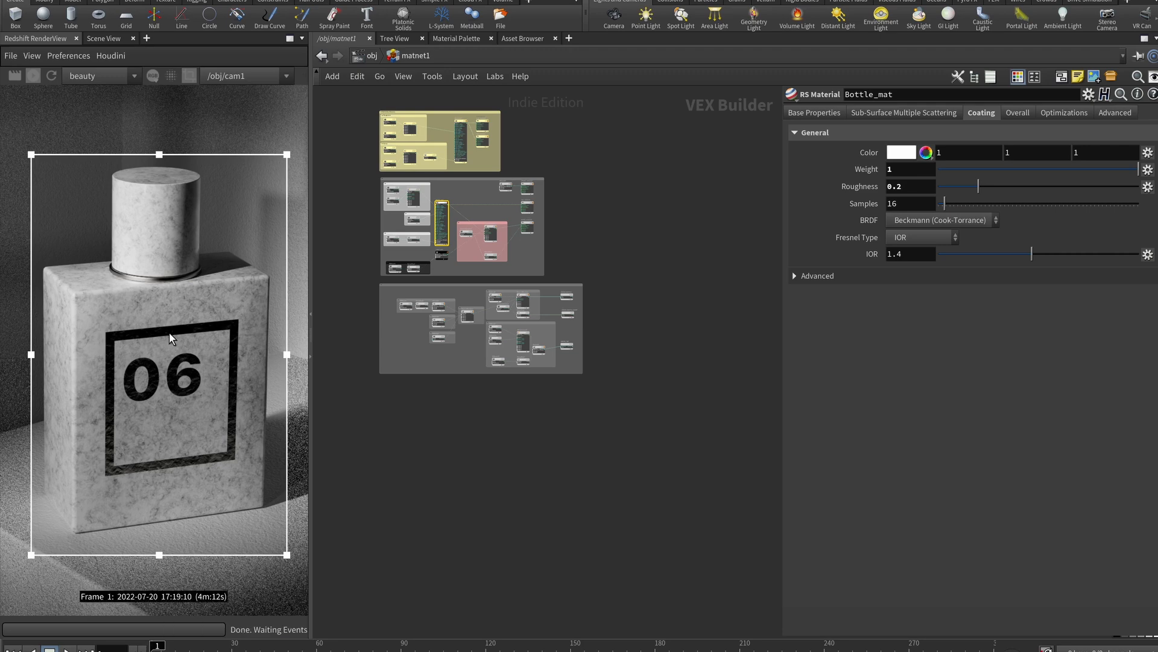
pyautogui.scroll(1, 169, 332)
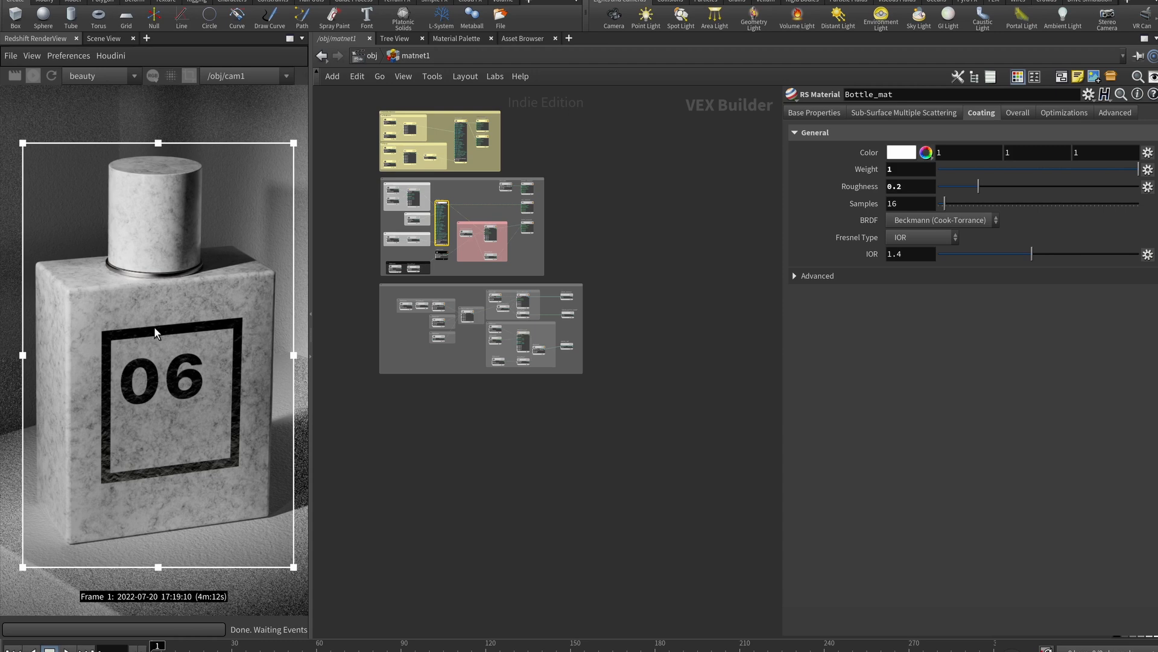
pyautogui.scroll(6, 575, 194)
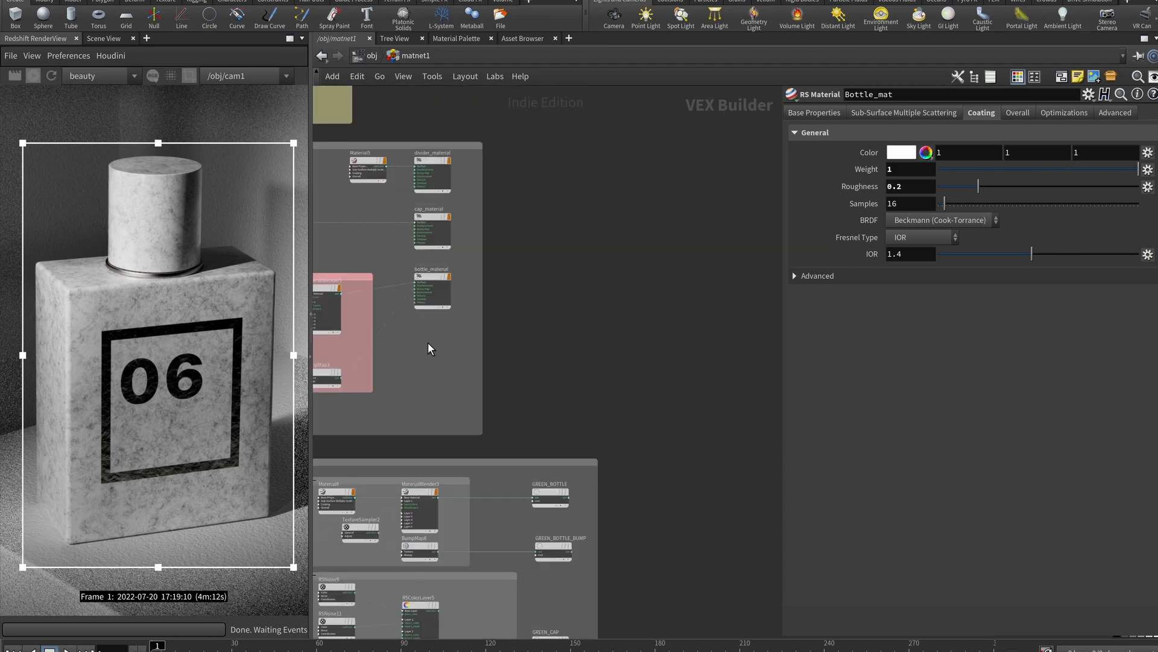
# Cut the wires into cap_material and bottle_material and move both out of their network box
pyautogui.press('y')
pyautogui.moveTo(393, 213); pyautogui.dragTo(655, 370)
pyautogui.moveTo(662, 558); pyautogui.dragTo(594, 389, button='middle')
pyautogui.scroll(3, 588, 377)
# Wire GREEN_BOTTLE_BUMP into bottle_material's Bump Map and GREEN_BOTTLE into its Surface input
pyautogui.click(610, 298)
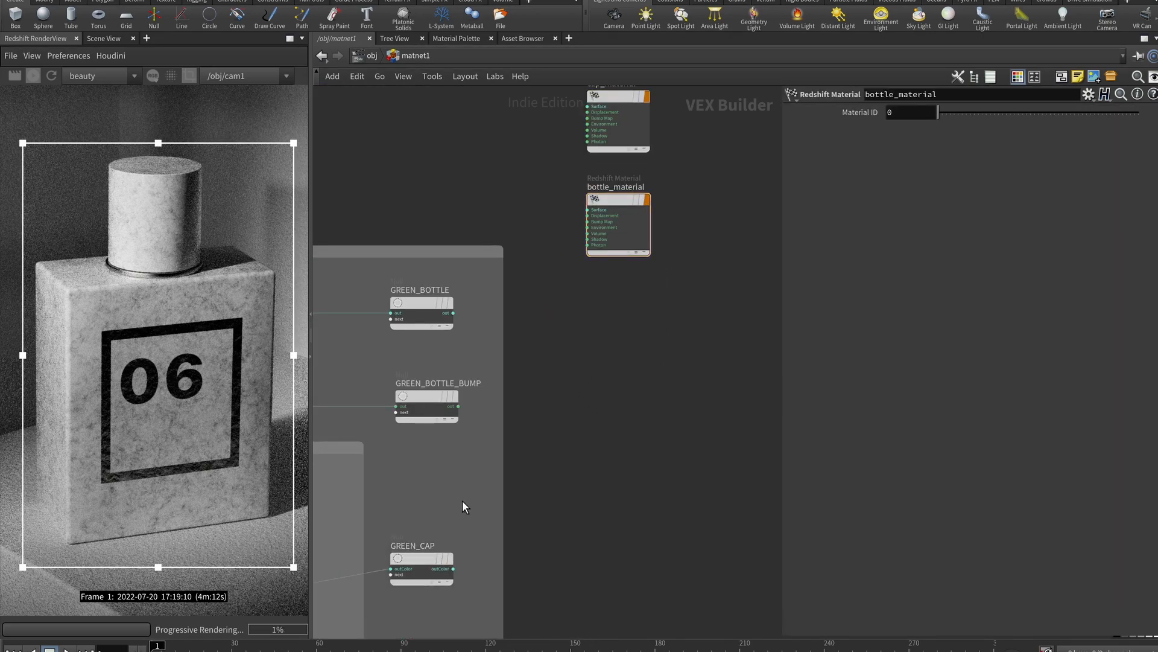
pyautogui.moveTo(459, 406); pyautogui.dragTo(589, 221)
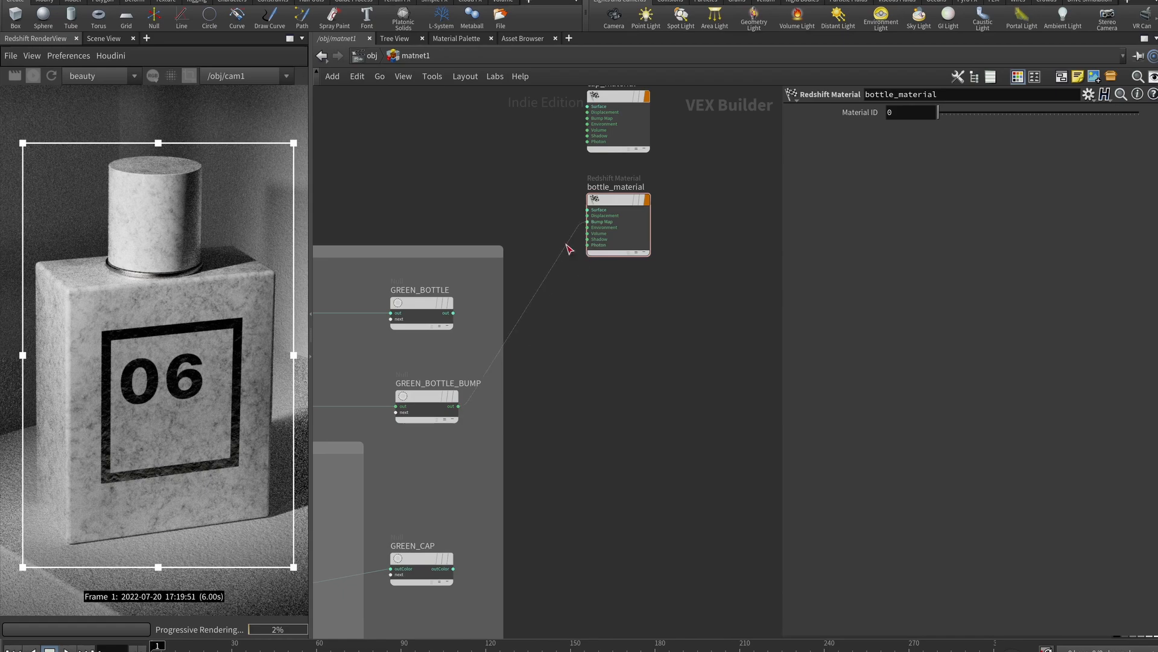
pyautogui.moveTo(453, 313); pyautogui.dragTo(588, 210)
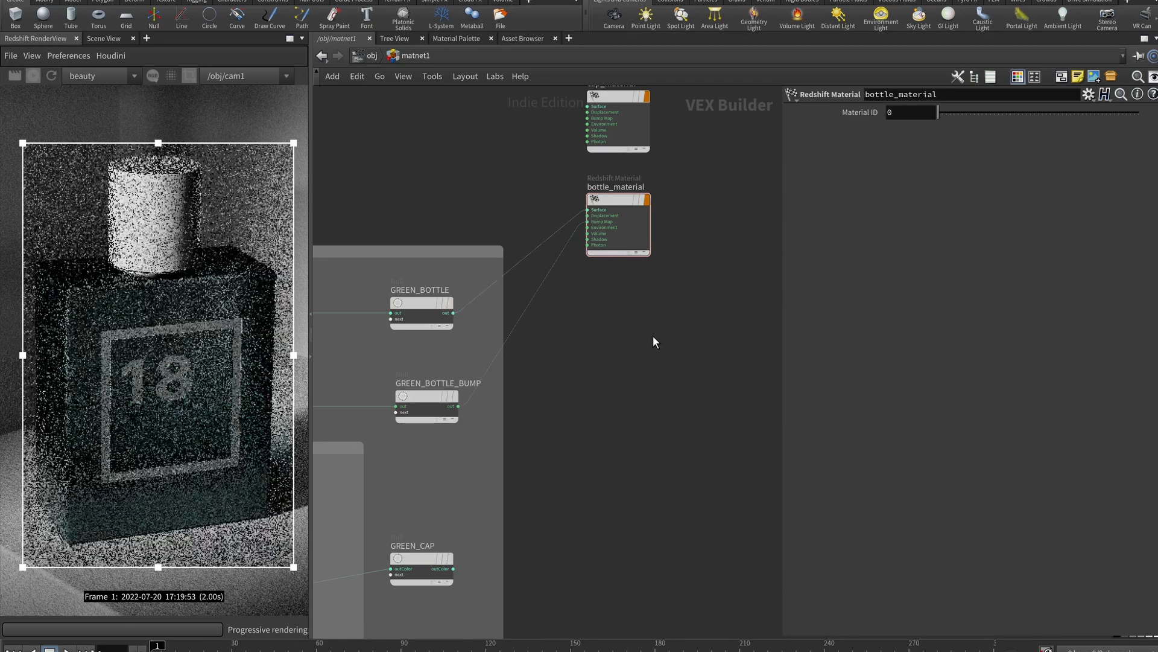
pyautogui.moveTo(730, 322); pyautogui.dragTo(745, 297, button='middle')
# Place cap_material below bottle_material and connect GREEN_CAP to its Surface input
pyautogui.moveTo(716, 150); pyautogui.dragTo(675, 187, button='middle')
pyautogui.moveTo(602, 124); pyautogui.dragTo(628, 465)
pyautogui.moveTo(601, 413); pyautogui.dragTo(660, 310, button='middle')
pyautogui.moveTo(488, 476); pyautogui.dragTo(645, 348)
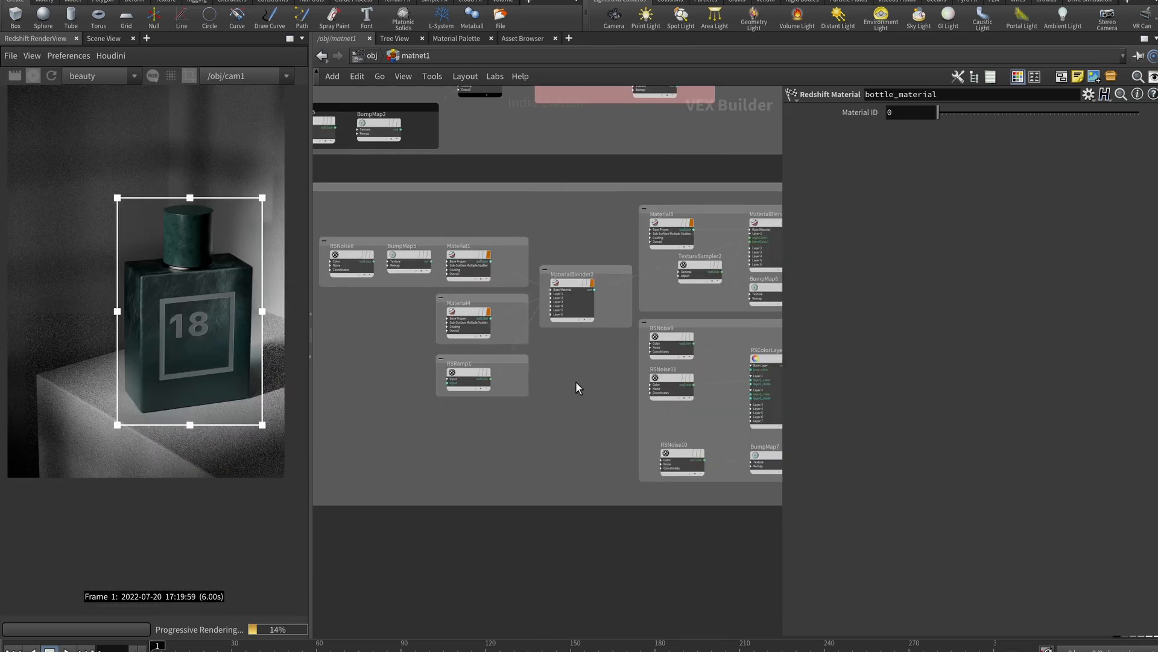
# Select the box holding RSNoise8, BumpMap5 and Material1, then pull back to see all network boxes
pyautogui.scroll(5, 574, 388)
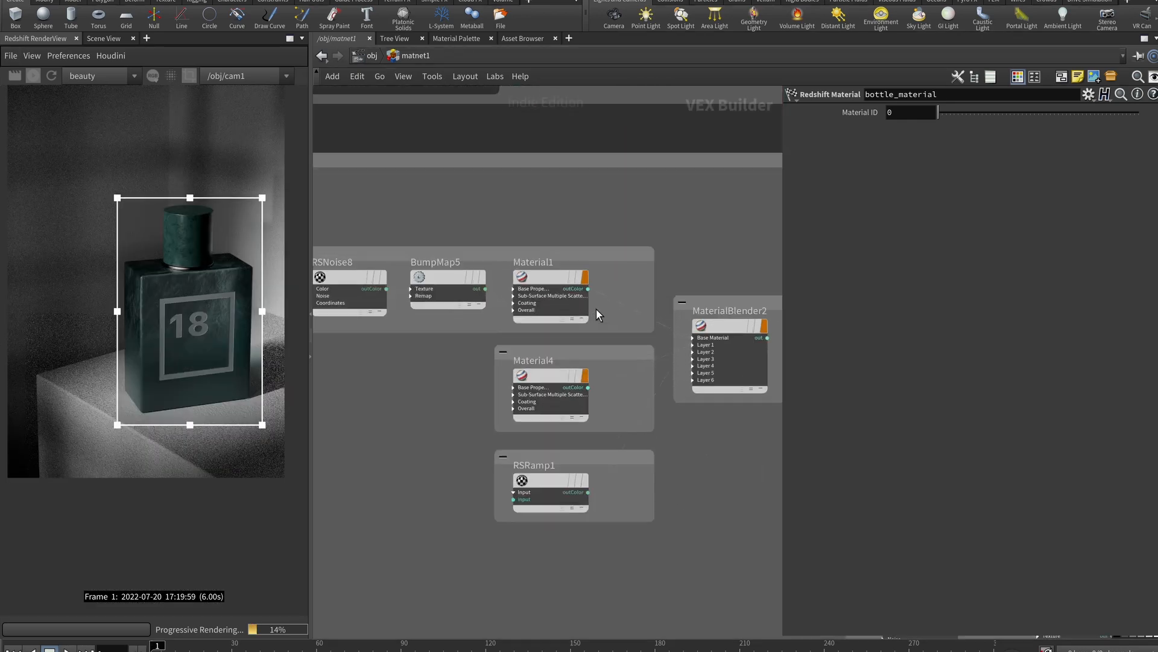
pyautogui.click(623, 285)
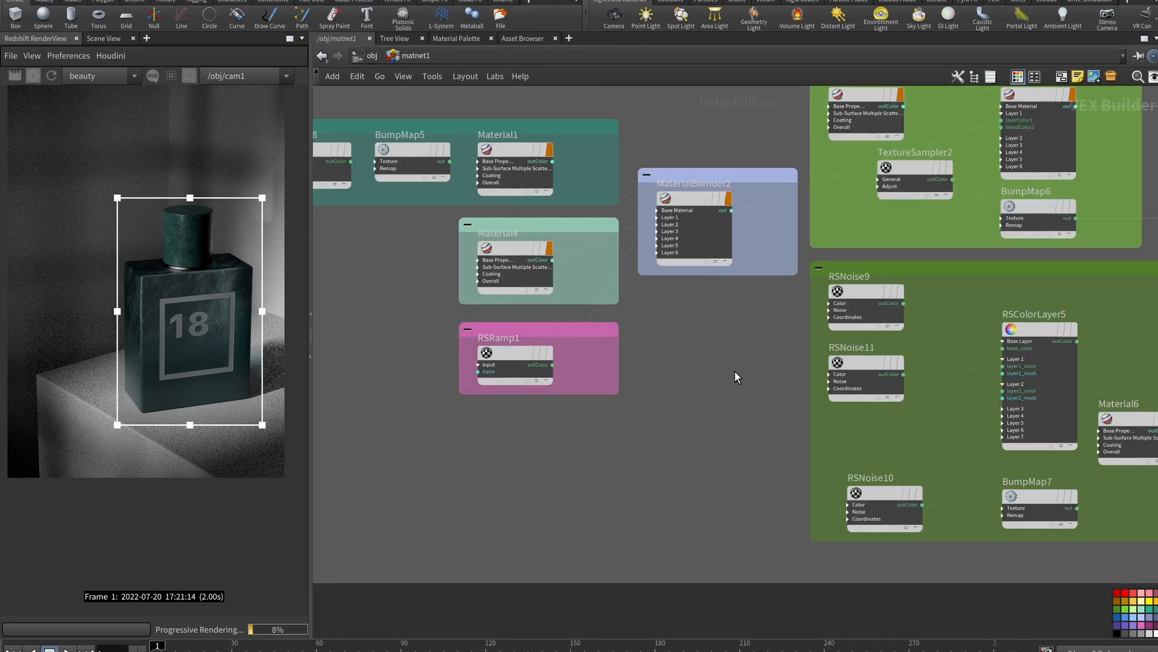
pyautogui.scroll(-4, 734, 373)
pyautogui.moveTo(651, 332); pyautogui.dragTo(556, 388, button='middle')
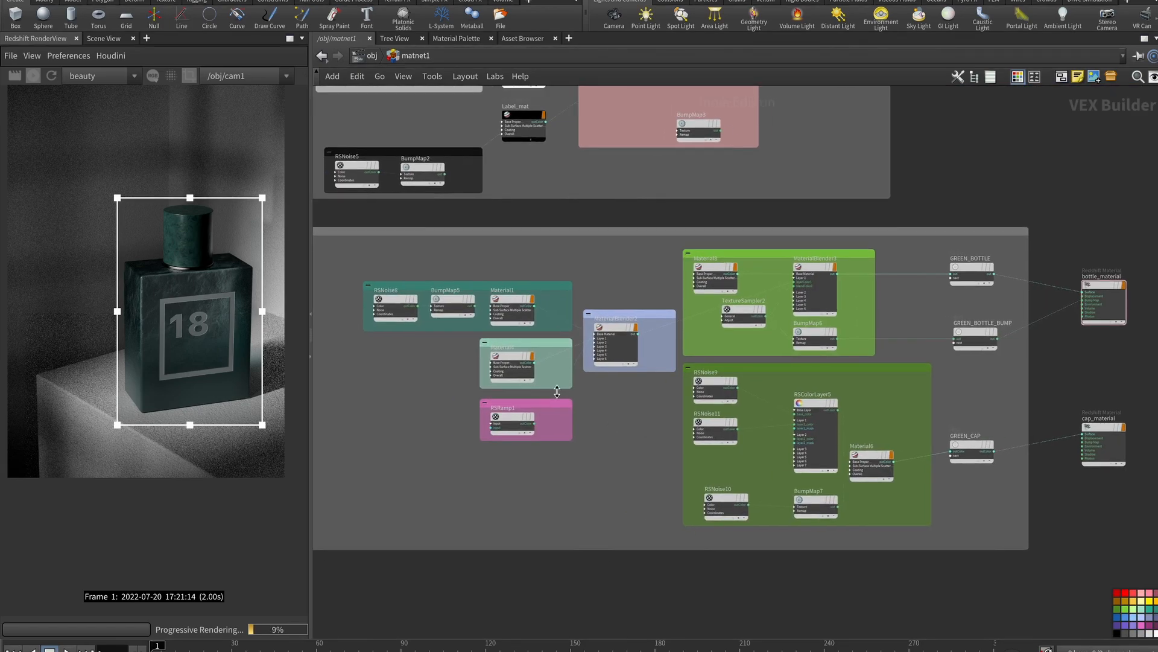
pyautogui.scroll(3, 342, 344)
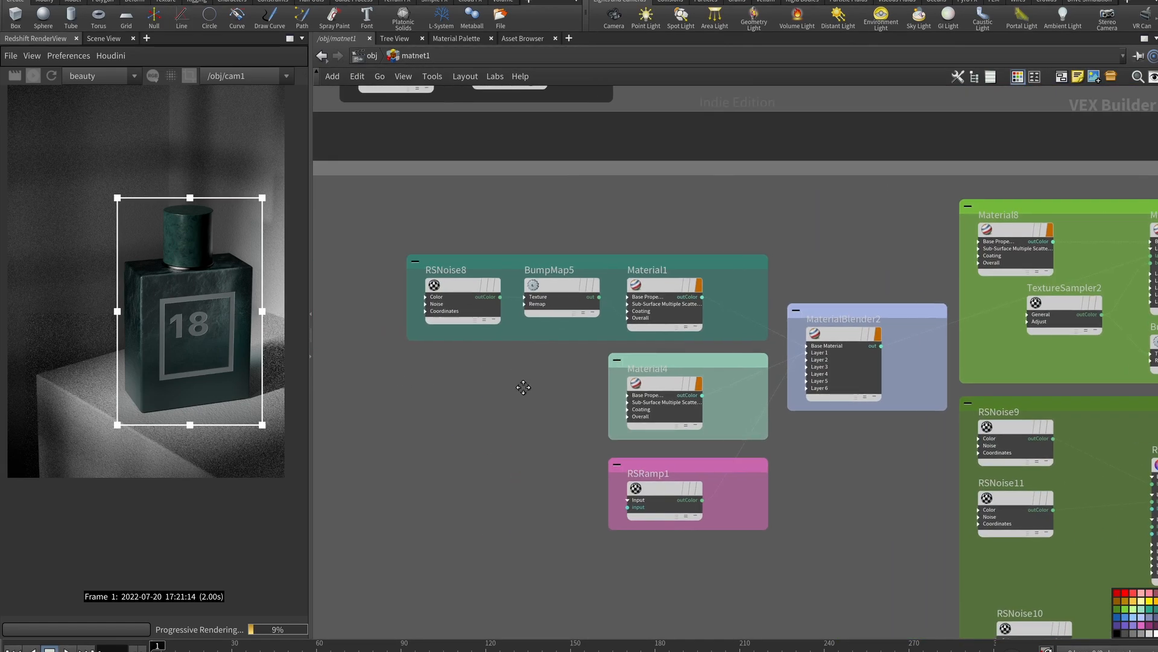
pyautogui.scroll(2, 573, 302)
# Show Material1's parameters and reframe the enlarged render on the bottle
pyautogui.click(694, 300)
pyautogui.press('p')
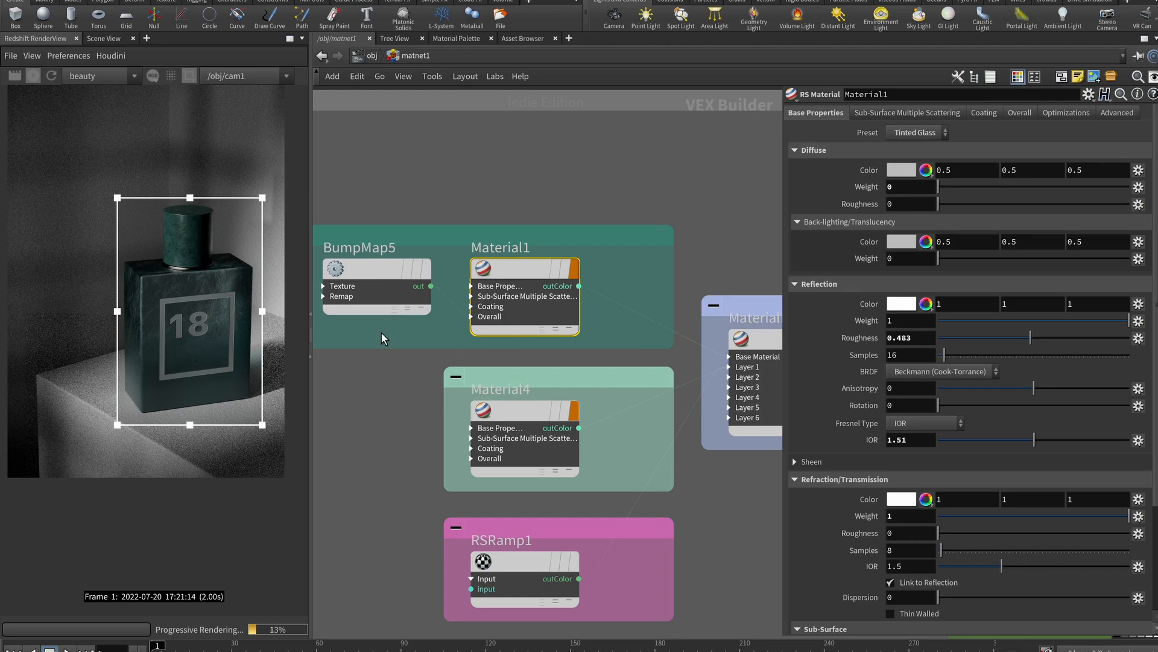
pyautogui.scroll(5, 183, 256)
pyautogui.moveTo(171, 242); pyautogui.dragTo(153, 243, button='middle')
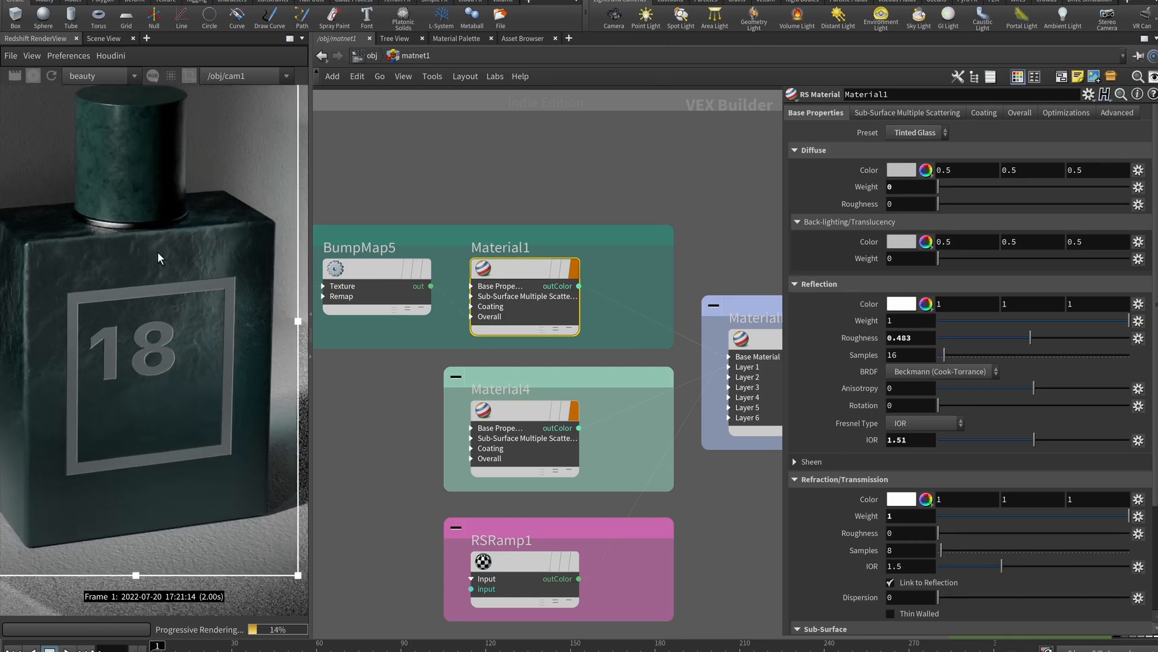
pyautogui.scroll(-4, 848, 564)
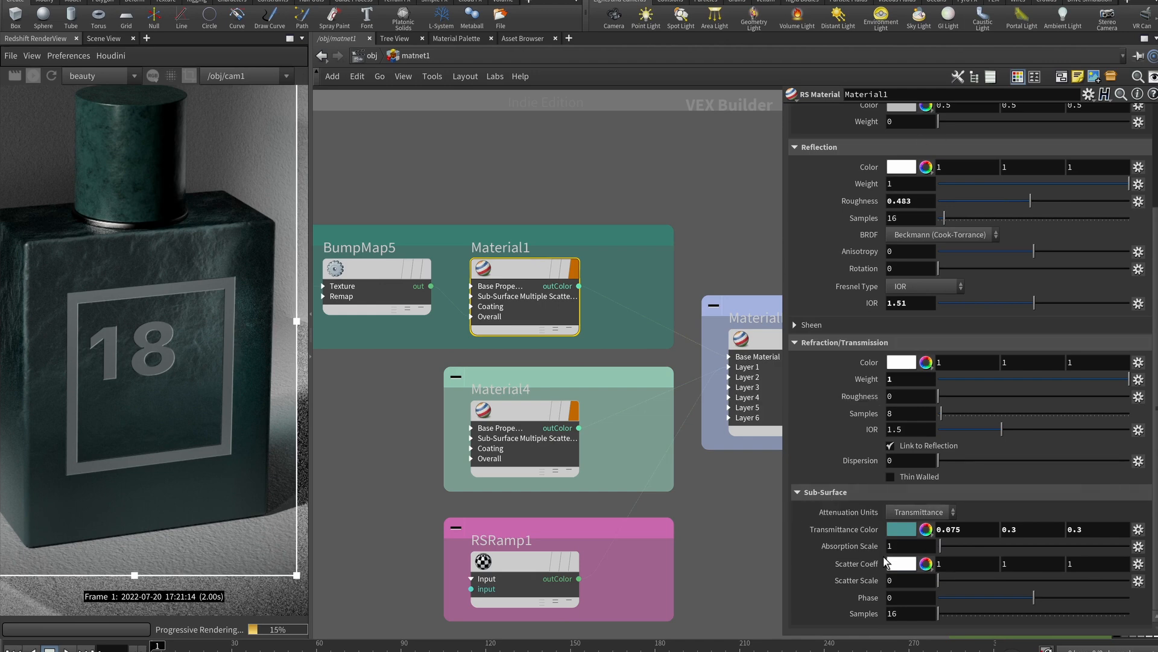
# Review Material1's transmittance colour, absorption scale, SSS and Coating tabs without changes
pyautogui.click(901, 529)
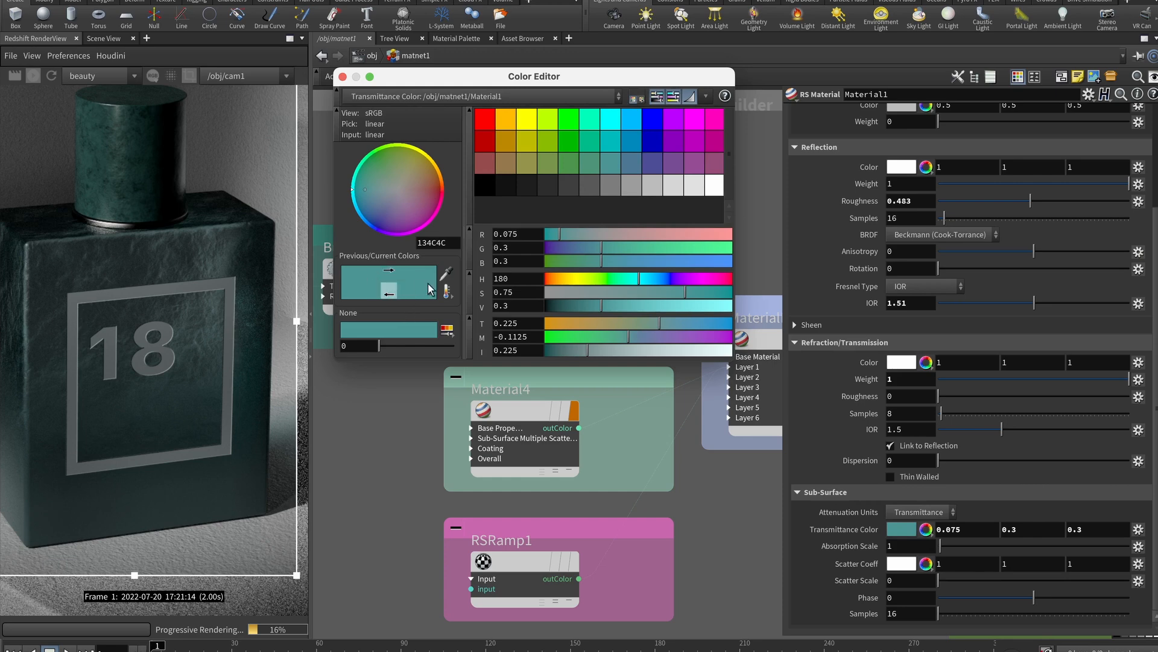
pyautogui.click(342, 76)
pyautogui.click(906, 548)
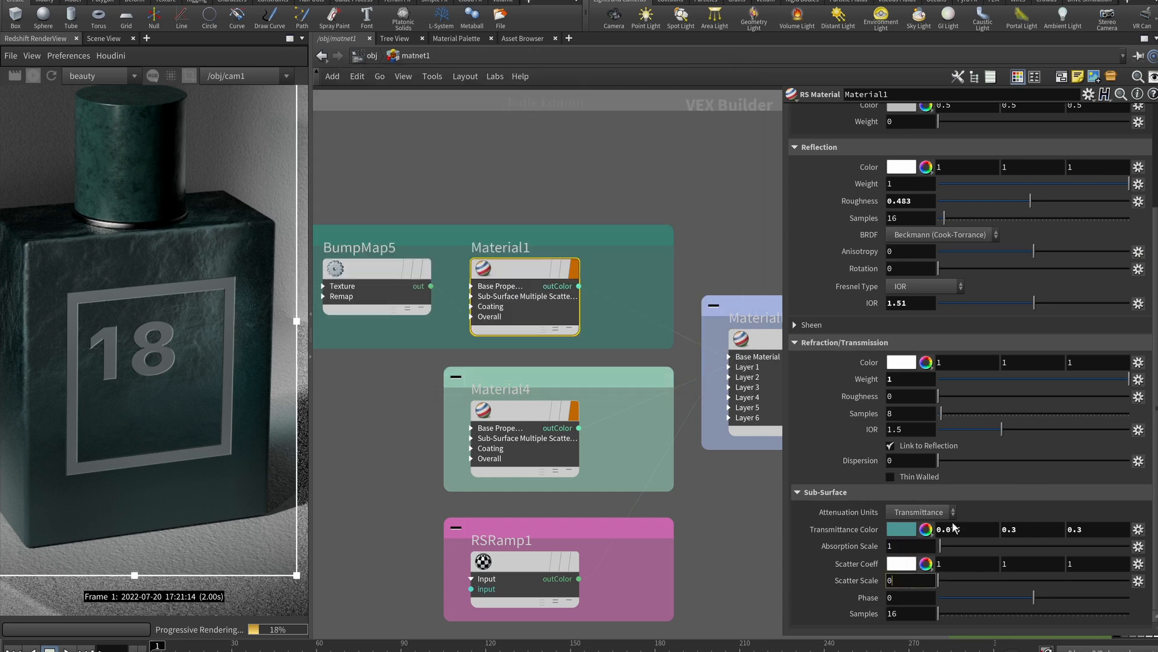
pyautogui.scroll(10, 932, 543)
pyautogui.click(899, 113)
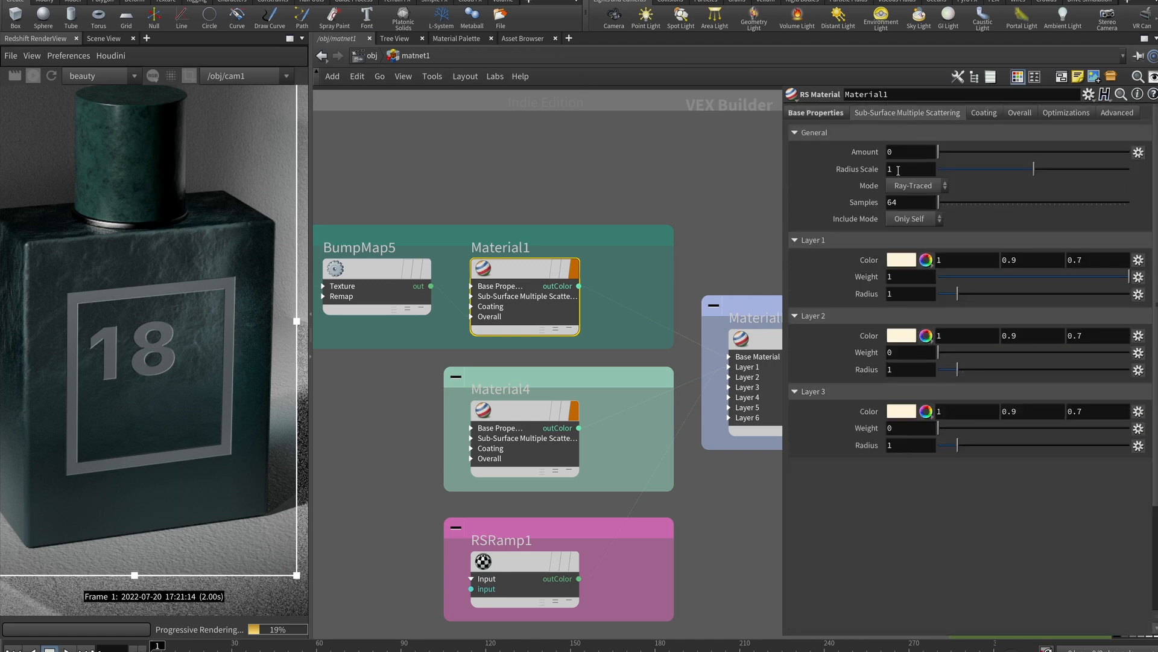
pyautogui.click(984, 113)
pyautogui.click(816, 113)
# Select RSNoise8 to inspect its parameters
pyautogui.moveTo(360, 395); pyautogui.dragTo(575, 441, button='middle')
pyautogui.click(460, 340)
pyautogui.moveTo(496, 416); pyautogui.dragTo(451, 372, button='middle')
# Review RSNoise8's distortion values and its coordinate noise scale of 30
pyautogui.scroll(-4, 497, 397)
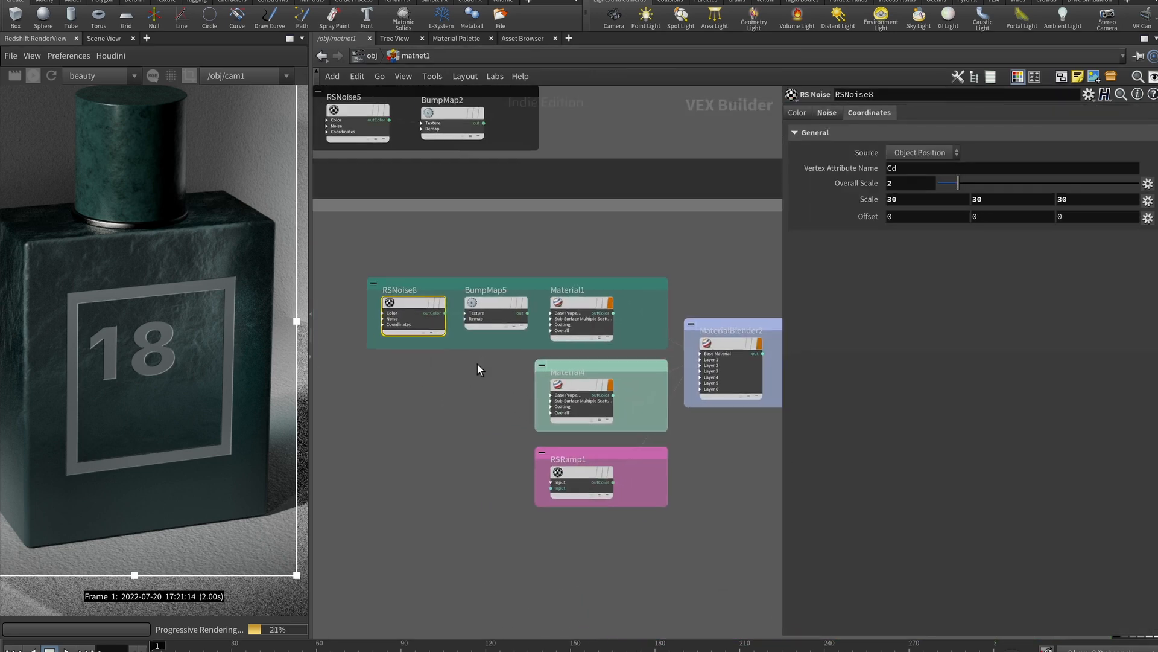
pyautogui.click(827, 112)
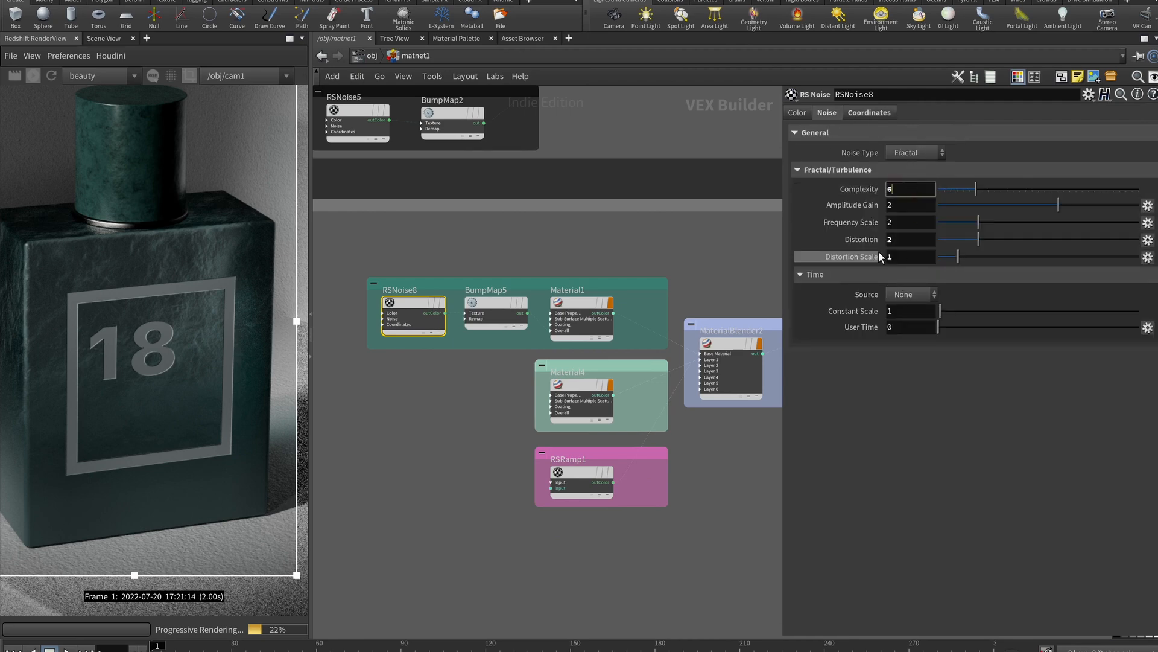
pyautogui.click(896, 239)
pyautogui.click(899, 260)
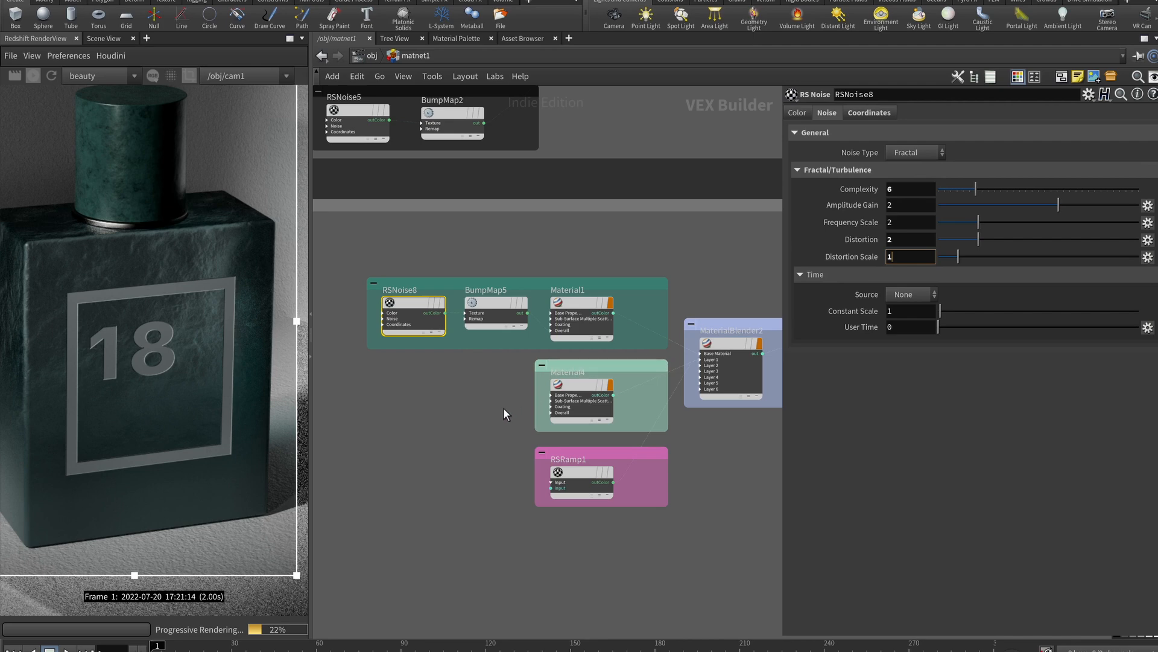
pyautogui.click(870, 113)
pyautogui.doubleClick(907, 205)
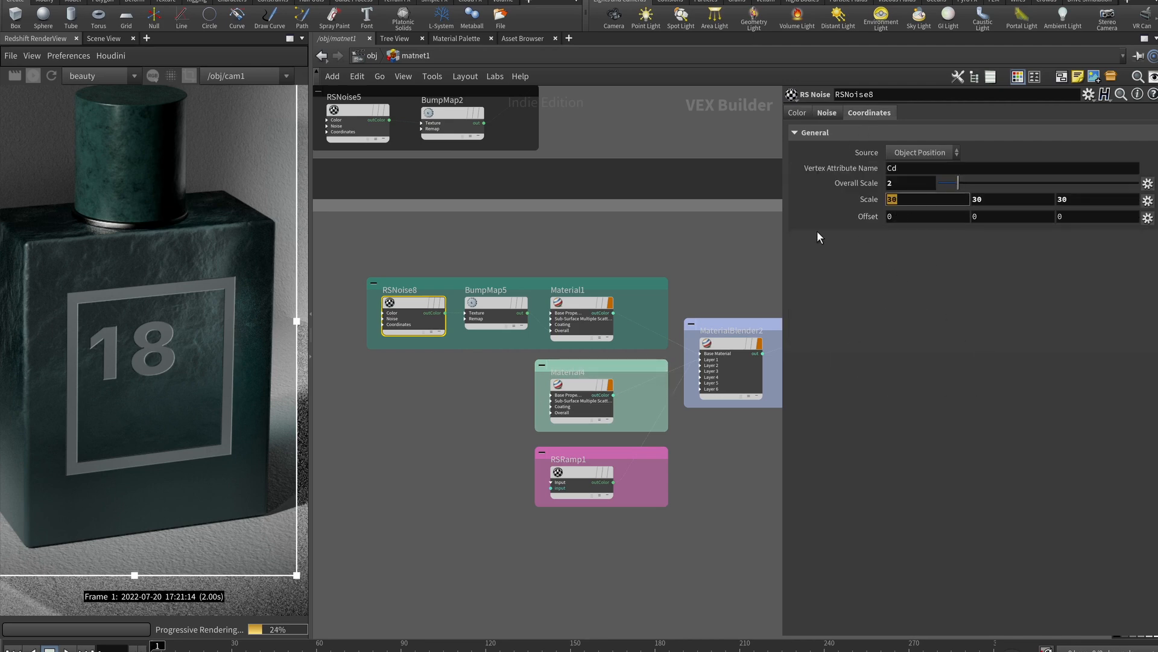
pyautogui.moveTo(469, 380)
pyautogui.mouseDown(button='middle')
pyautogui.moveTo(390, 378)
pyautogui.moveTo(474, 378)
pyautogui.mouseUp(button='middle')
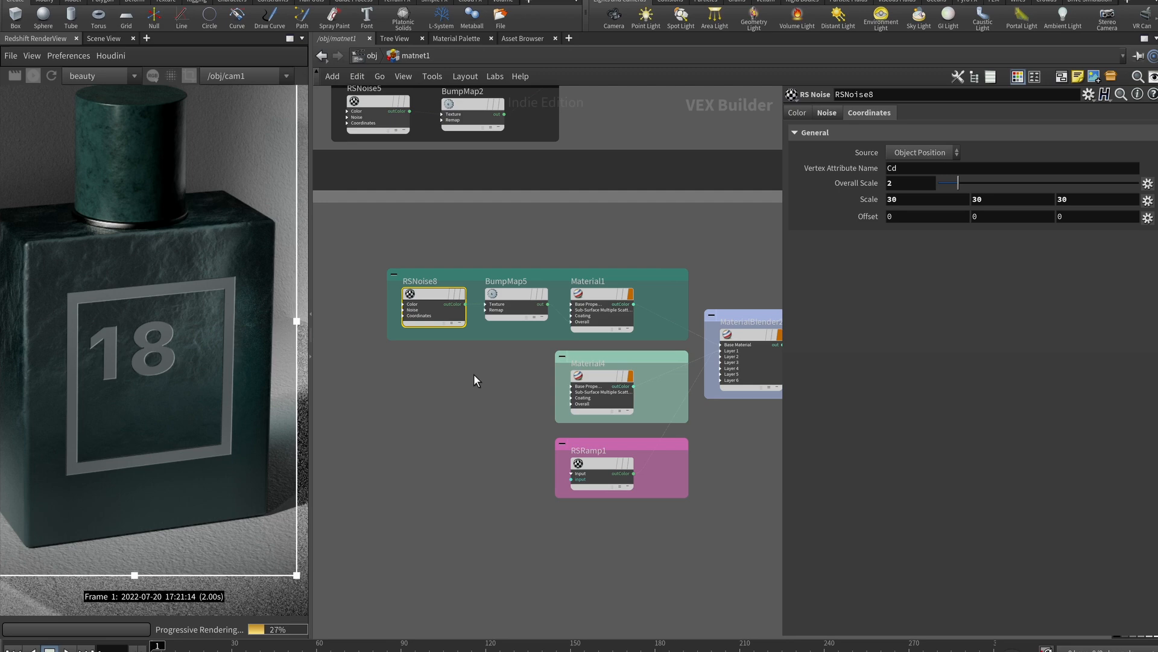
# Check BumpMap5's height scale of 0.02, then select Material1
pyautogui.scroll(3, 473, 379)
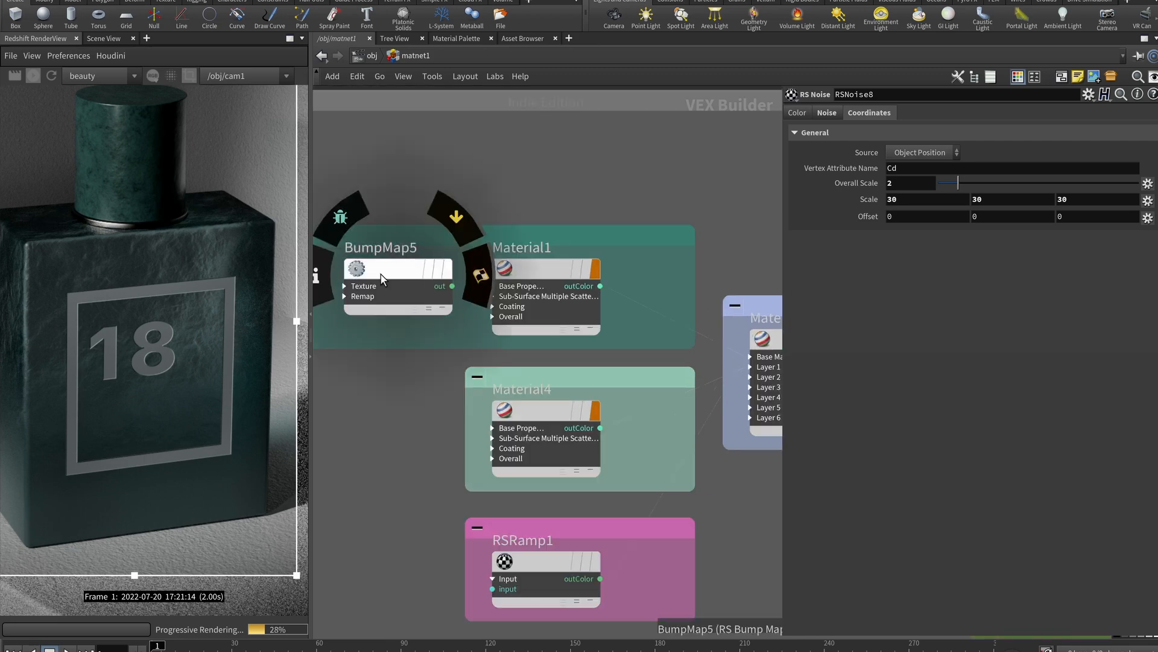
pyautogui.click(381, 274)
pyautogui.click(931, 161)
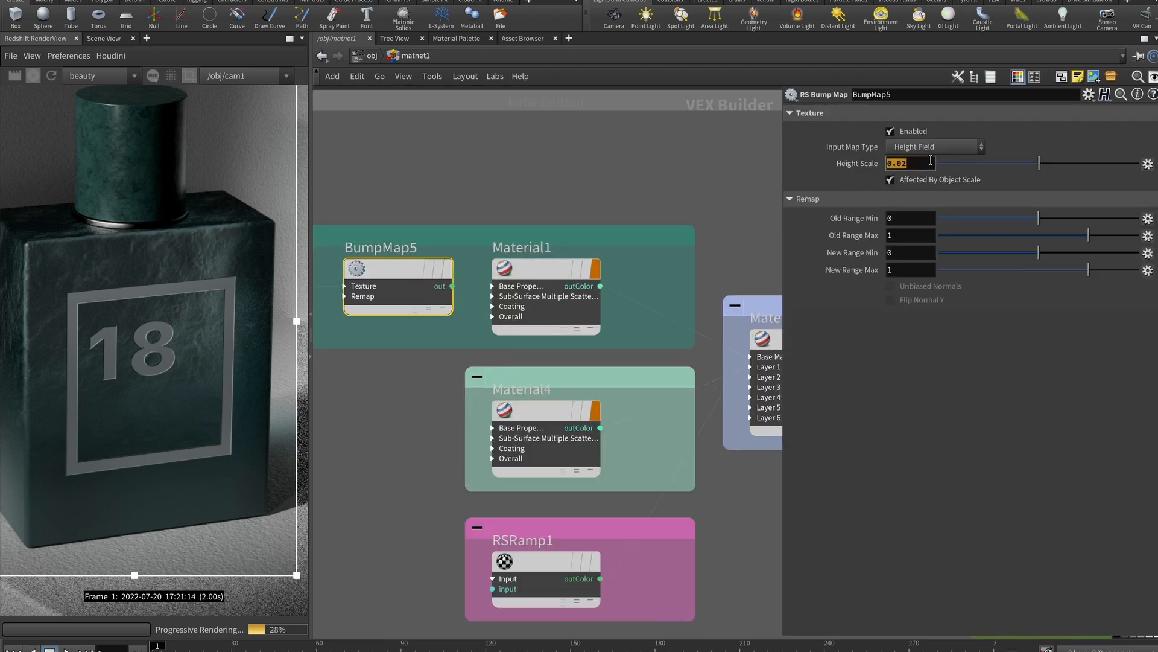
pyautogui.click(526, 290)
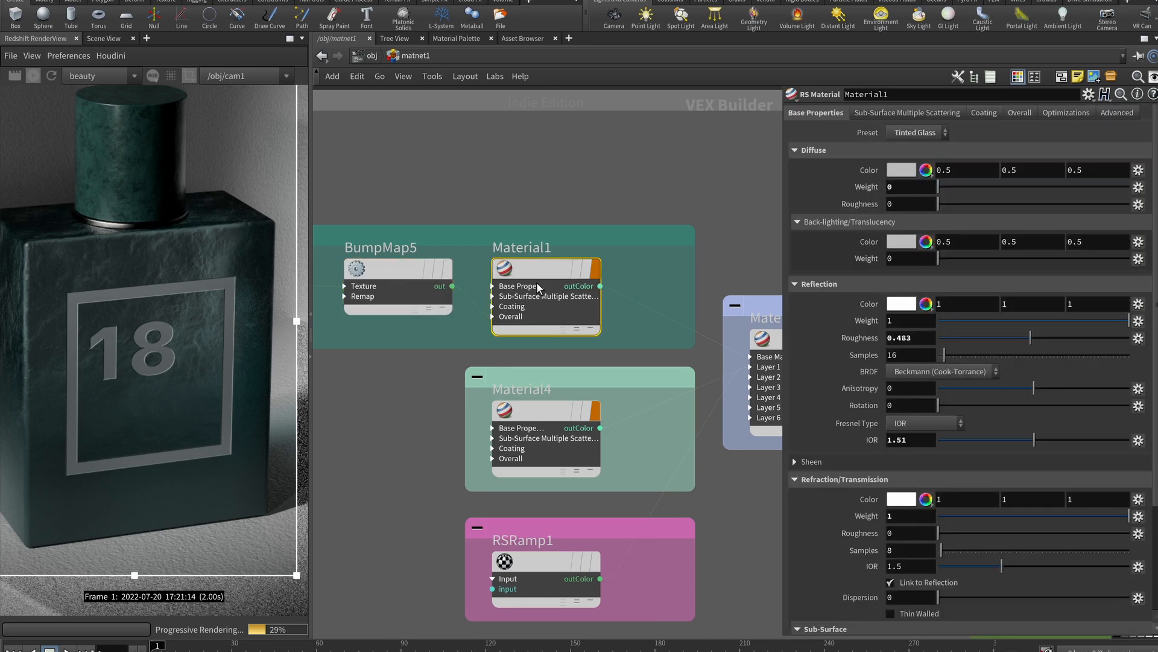
# Expand Material1's Overall inputs and review Material4's Plastic preset, roughness and RSRamp1
pyautogui.click(494, 316)
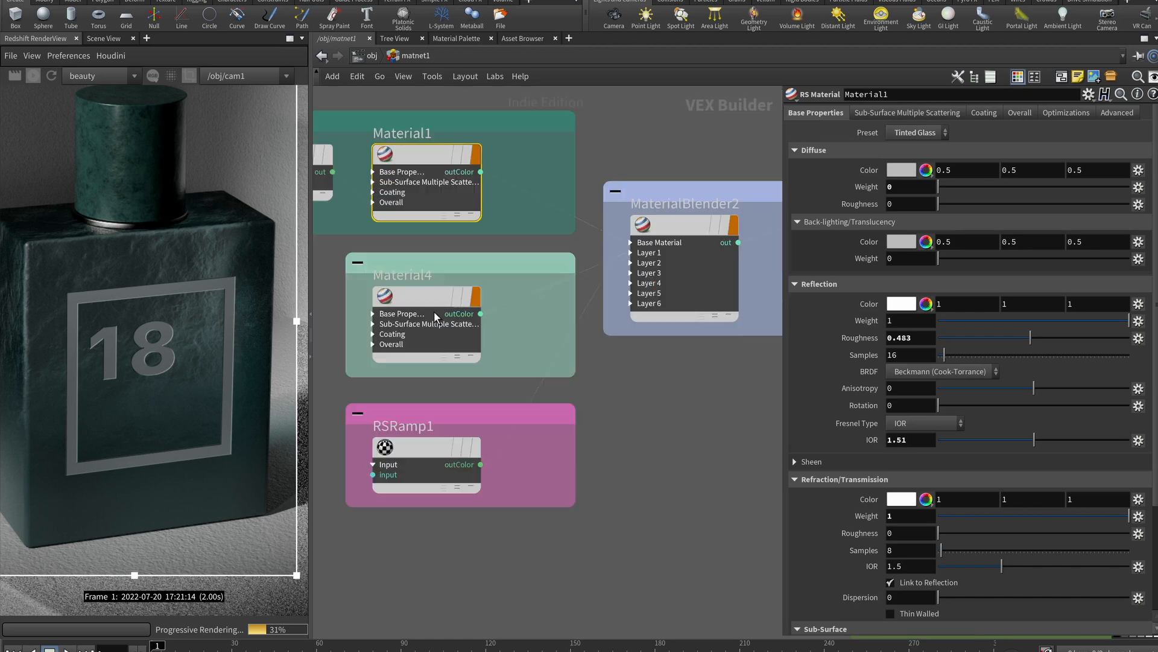
pyautogui.click(423, 305)
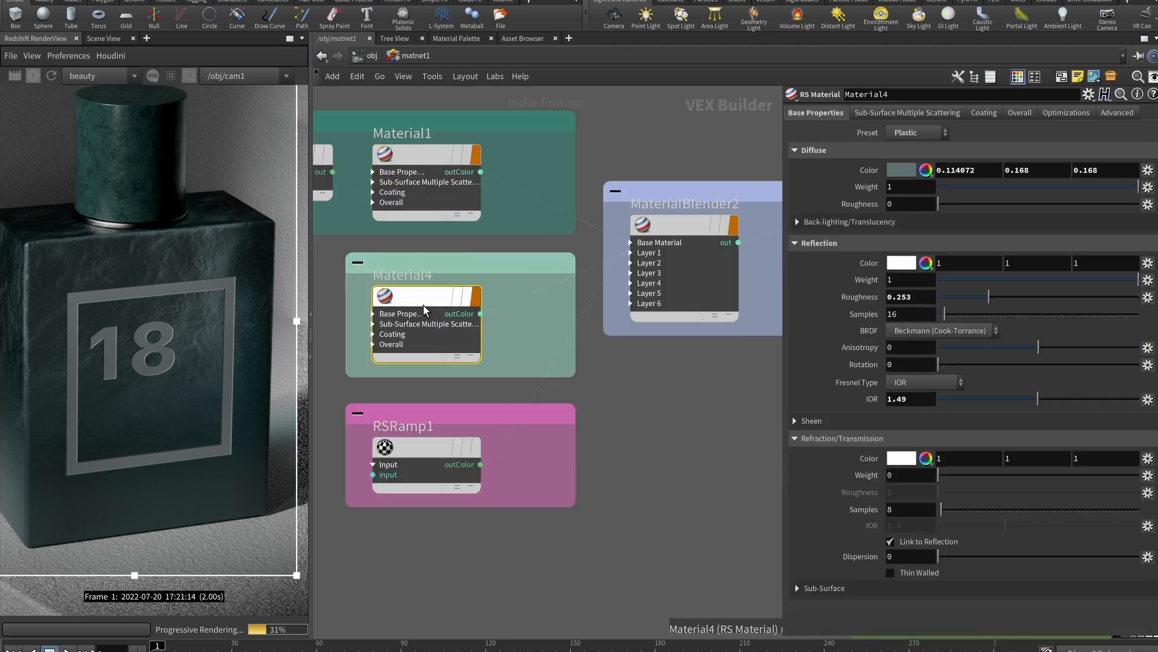
pyautogui.click(915, 135)
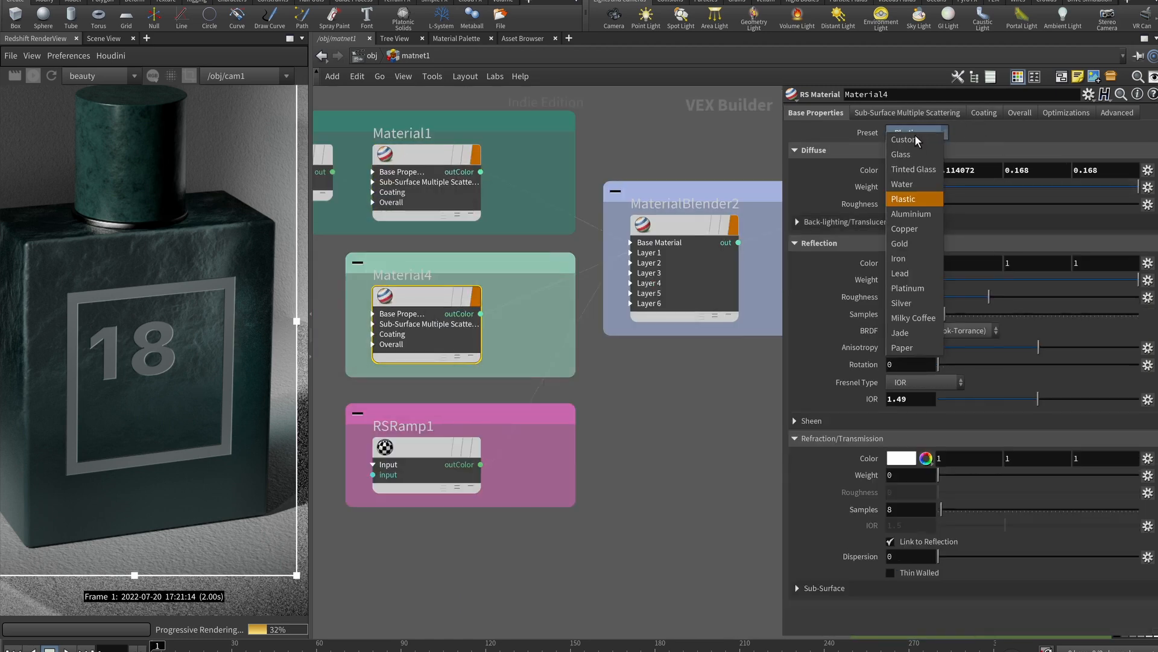
pyautogui.click(907, 200)
pyautogui.click(933, 296)
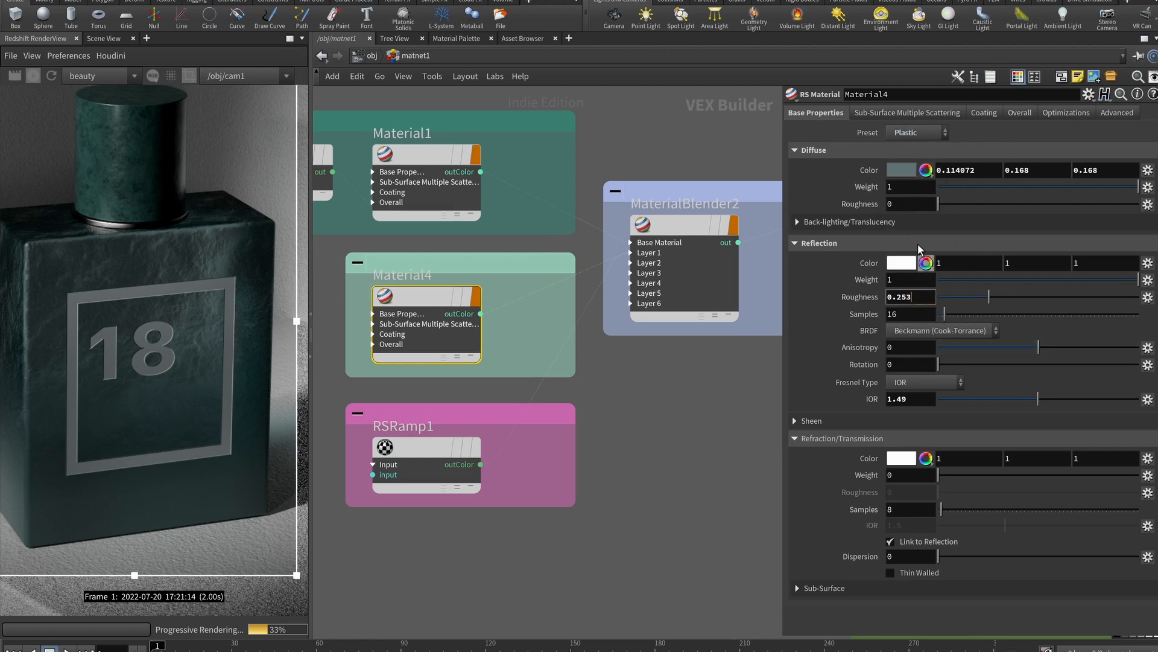
pyautogui.click(435, 447)
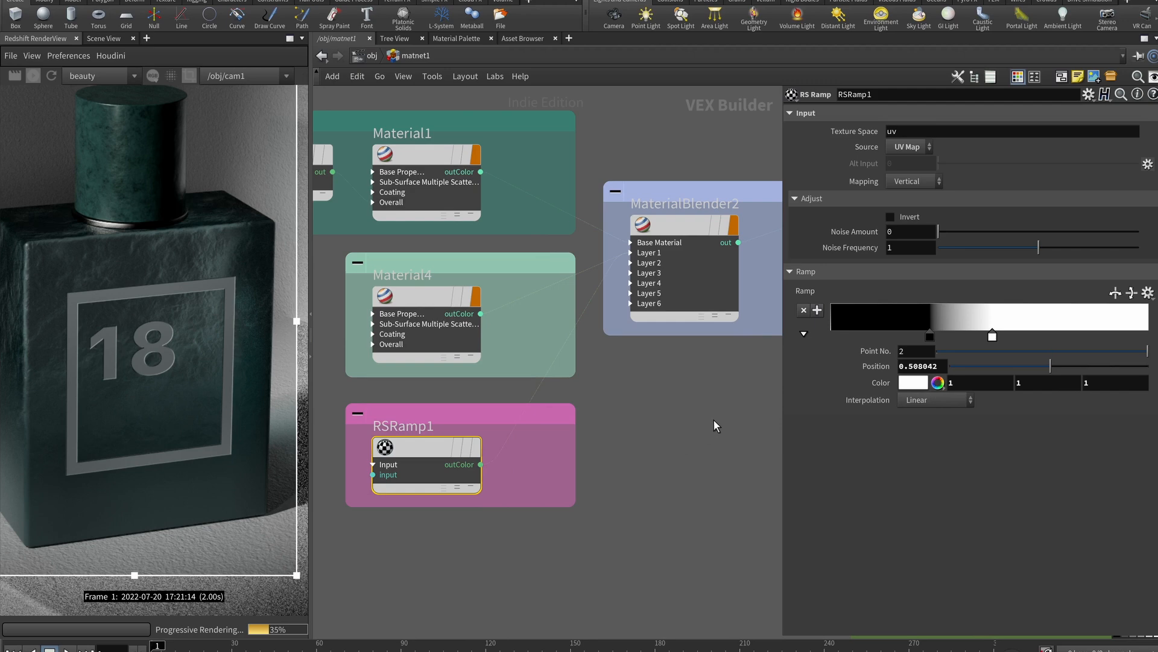
# Expand MaterialBlender2's Base Material and Layer 1 inputs to show baseColor, layerColor1 and blendColor1
pyautogui.moveTo(671, 233)
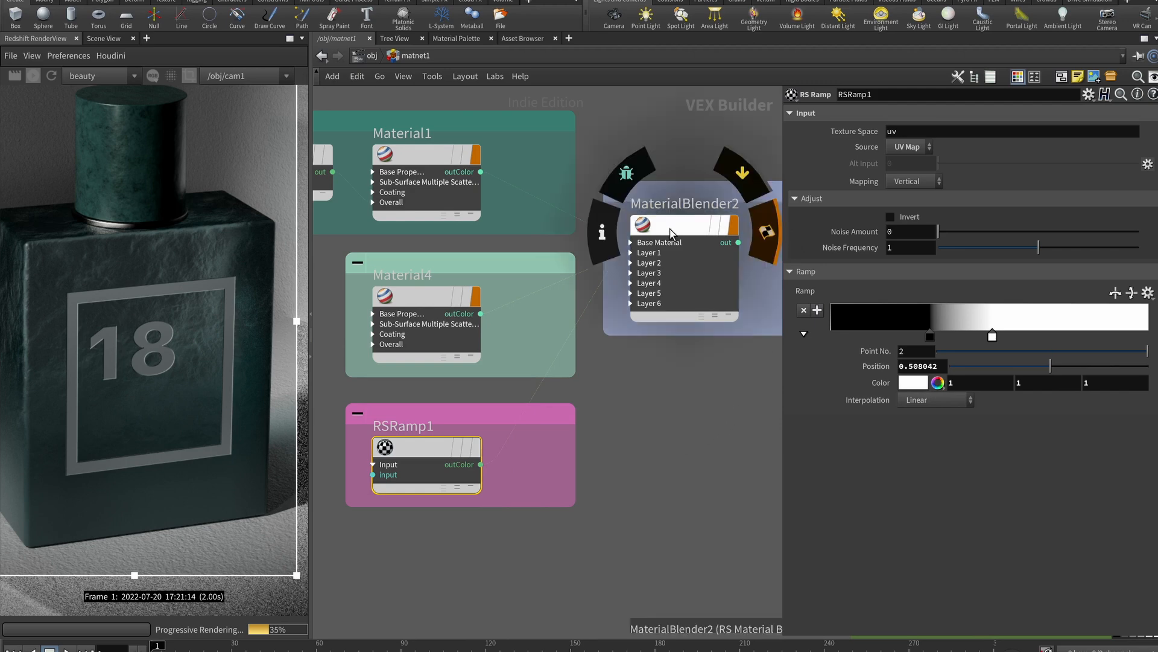
pyautogui.click(672, 234)
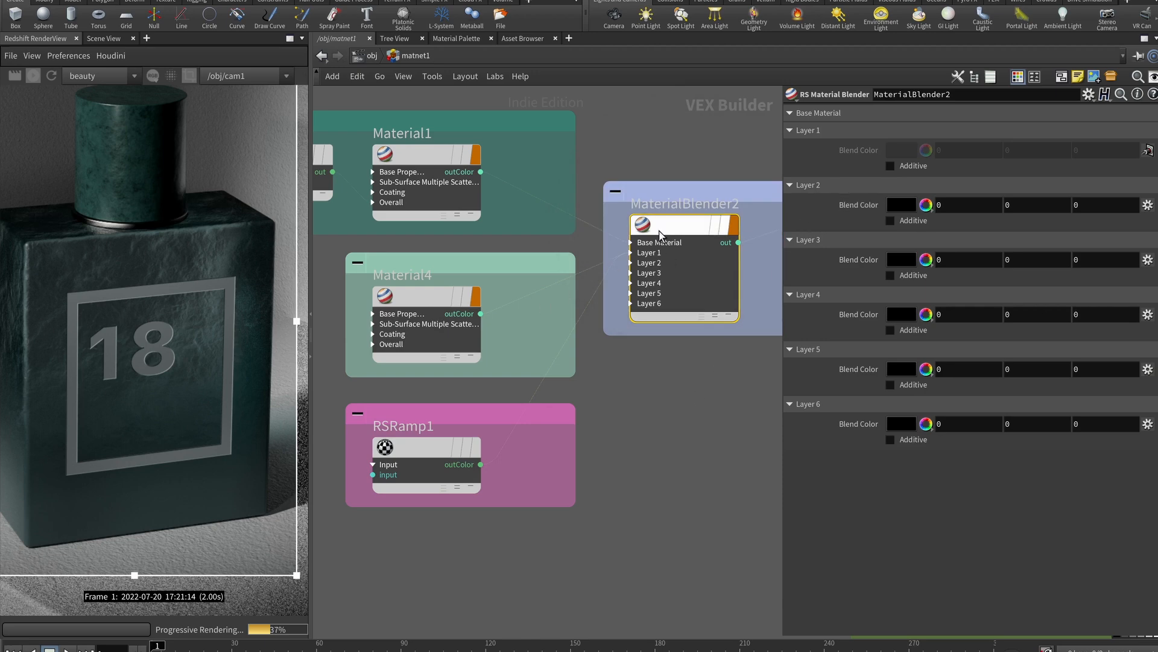
pyautogui.click(632, 242)
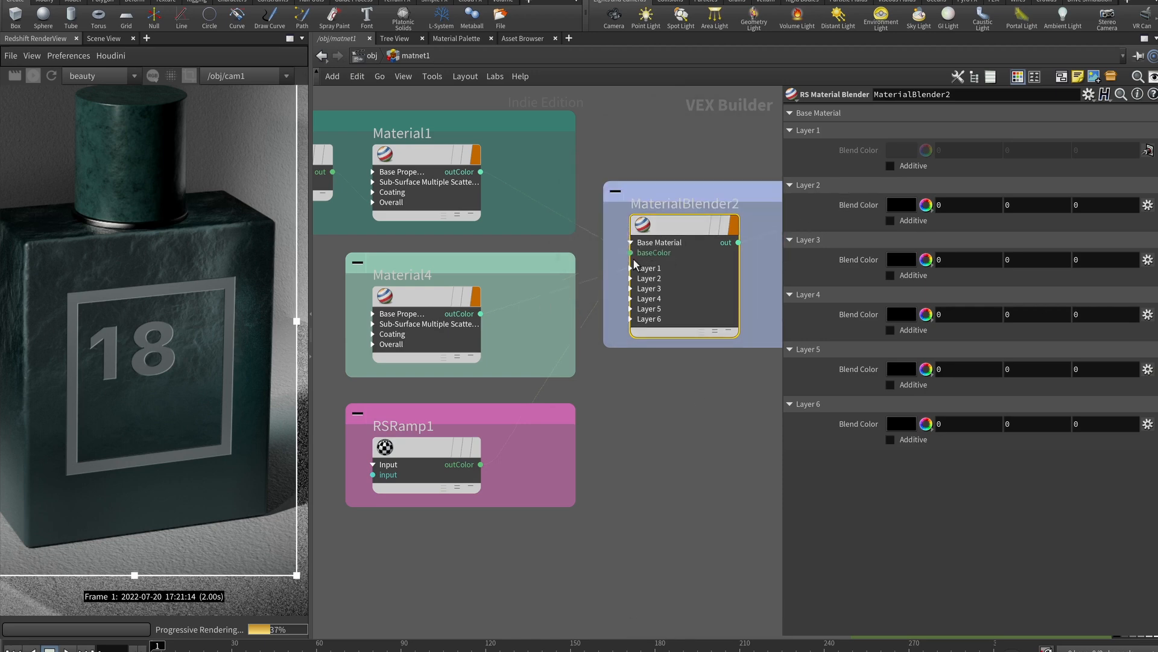
pyautogui.click(631, 268)
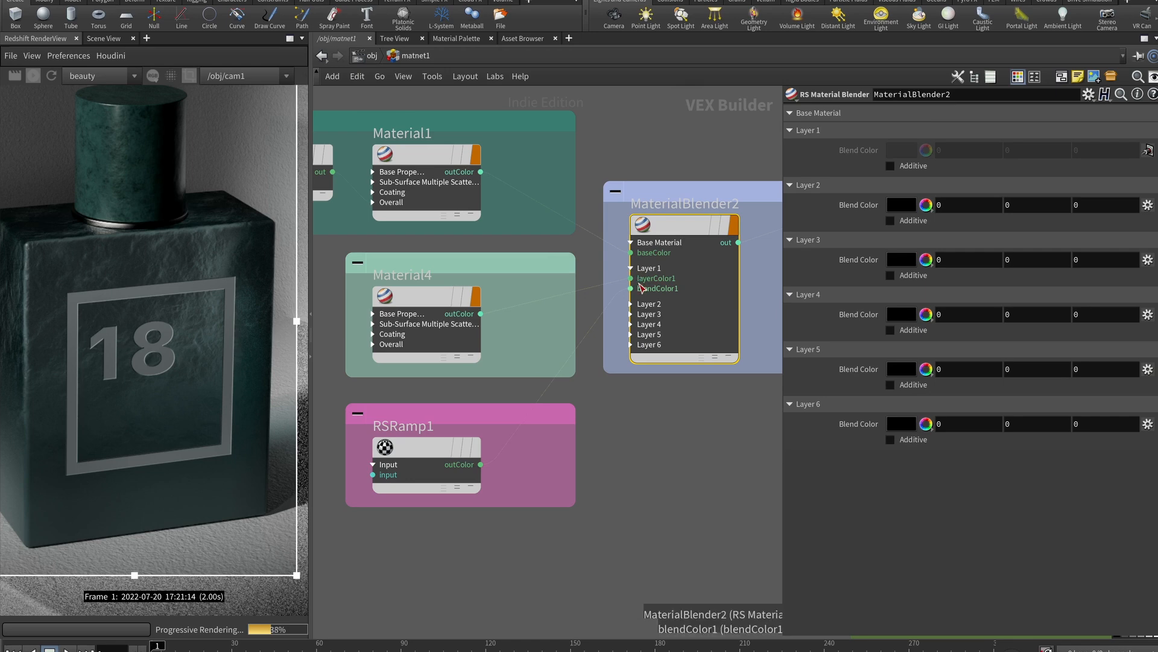
# Revisit Material4 and RSRamp1, picking the ramp's black key
pyautogui.click(413, 302)
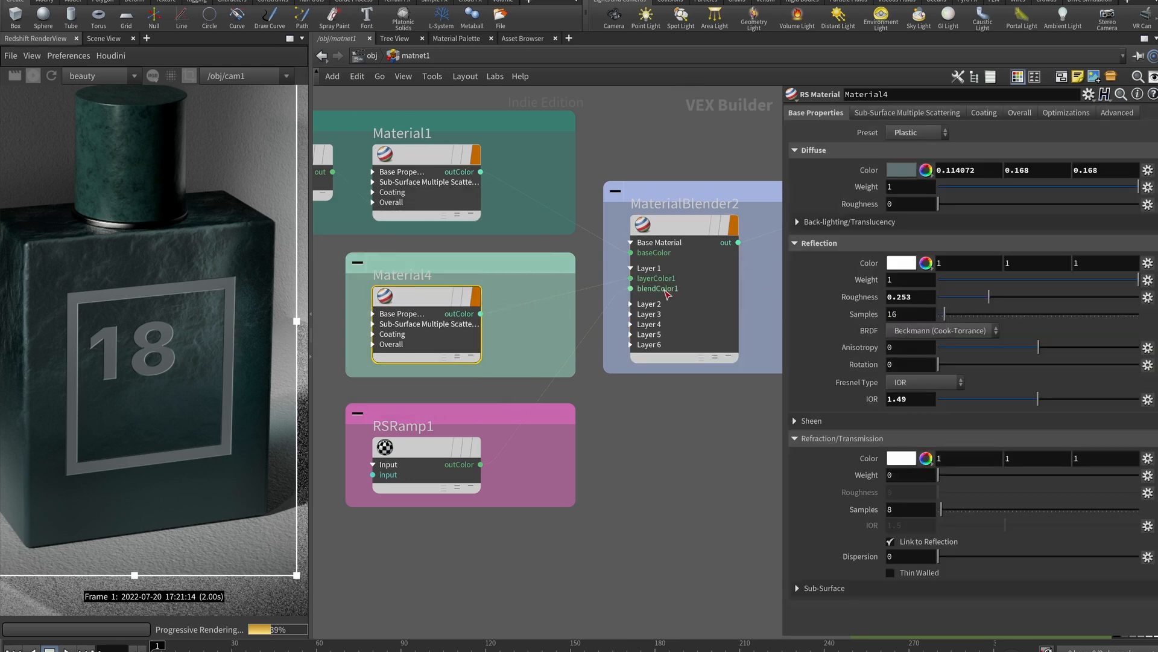
pyautogui.click(446, 457)
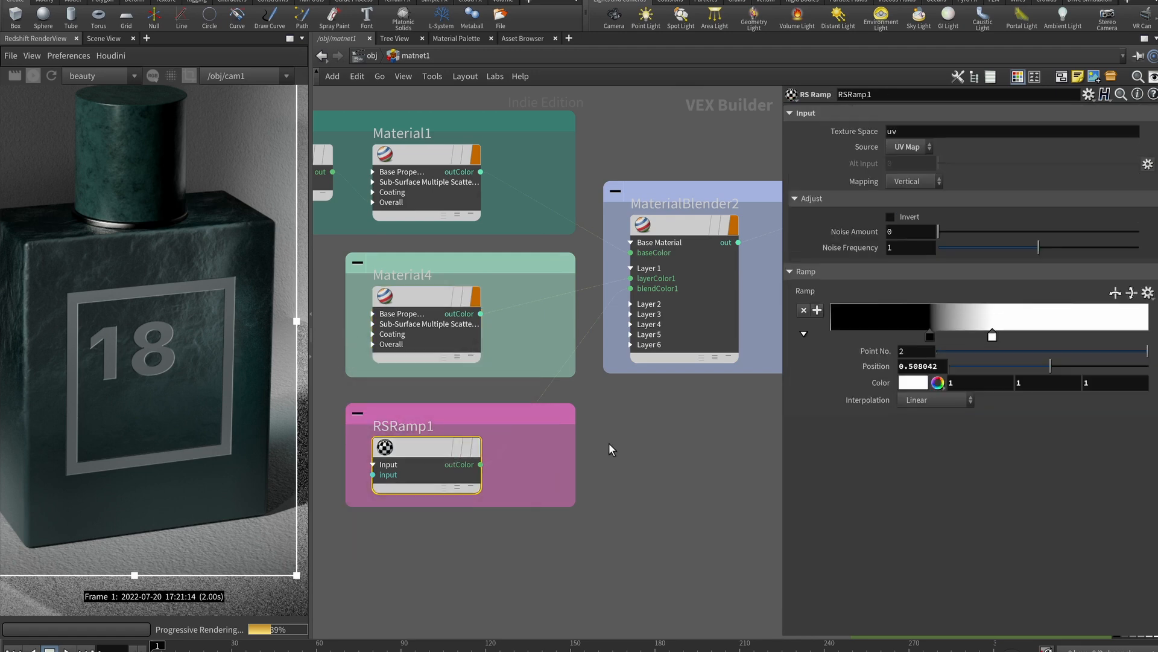
pyautogui.click(930, 336)
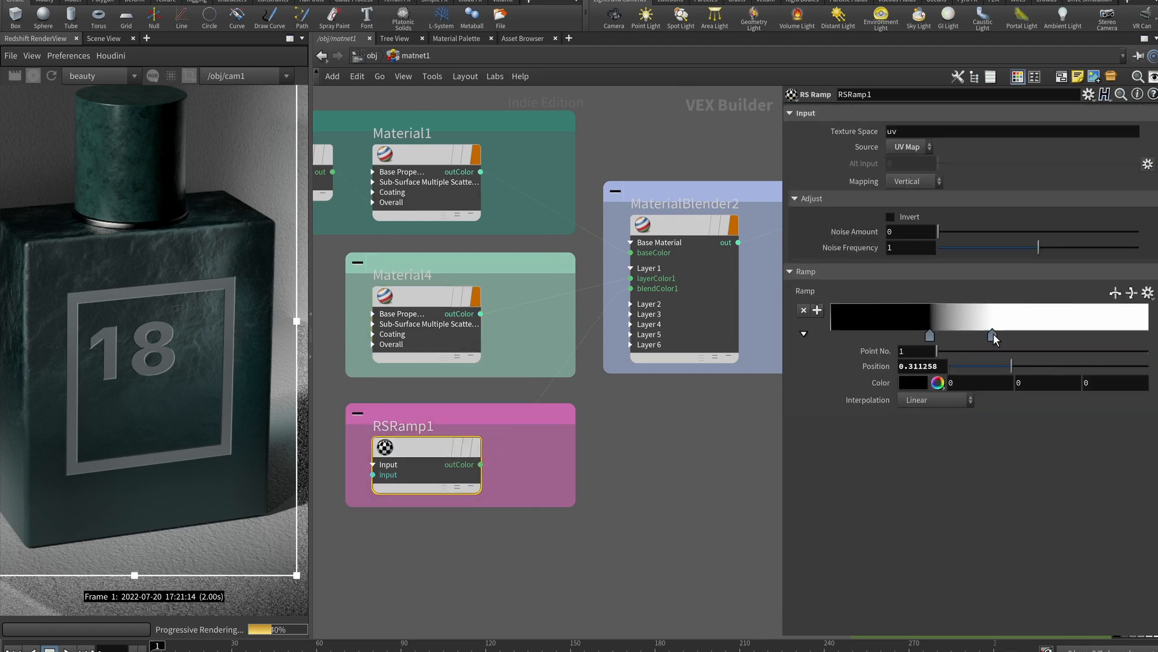
# Drag RSRamp1's ramp keys so the black key sits at 0.301064, shrinking the render region
pyautogui.click(992, 335)
pyautogui.moveTo(984, 339); pyautogui.dragTo(929, 337)
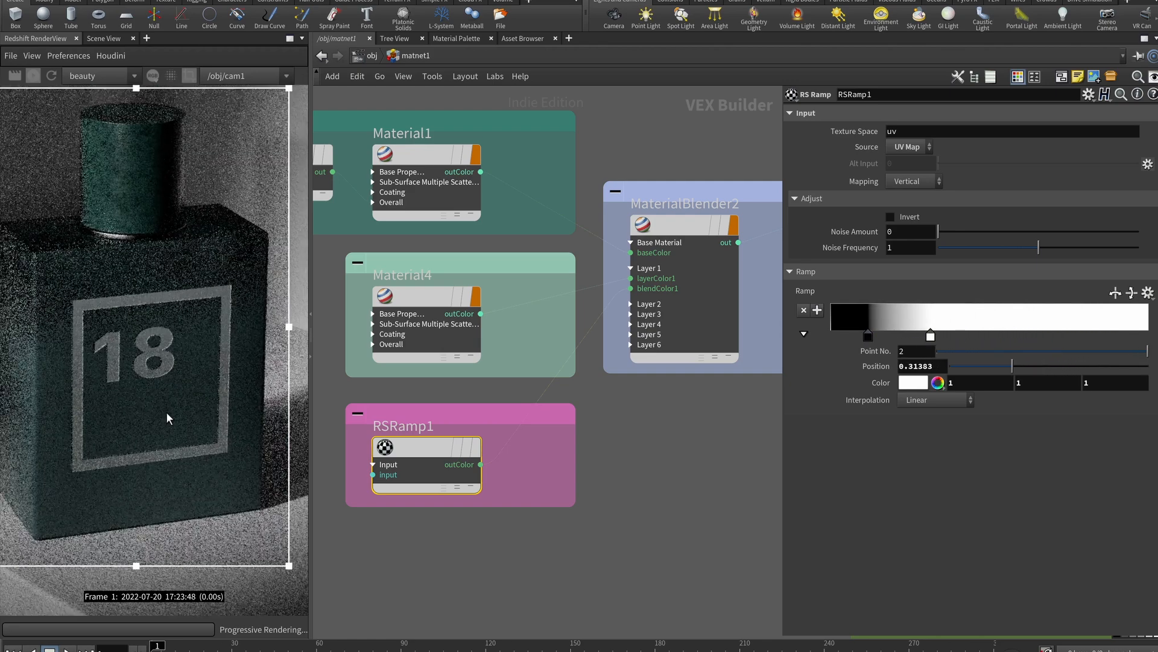
pyautogui.moveTo(141, 140); pyautogui.dragTo(137, 146)
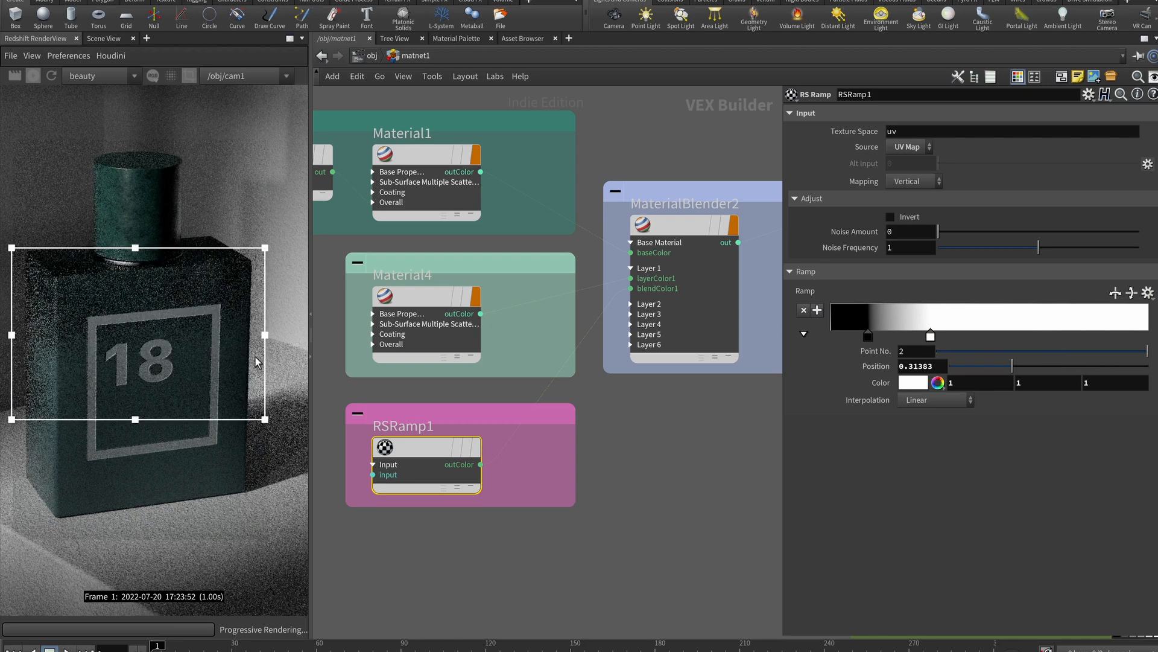
pyautogui.moveTo(869, 336); pyautogui.dragTo(987, 338)
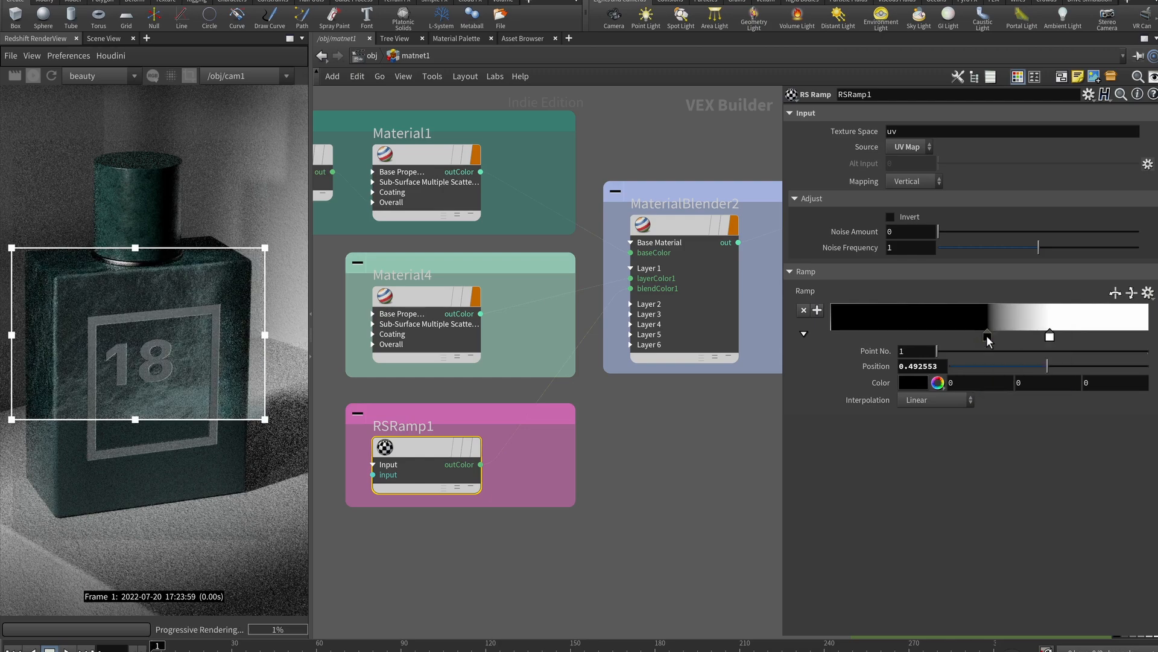
pyautogui.moveTo(988, 339); pyautogui.dragTo(936, 363)
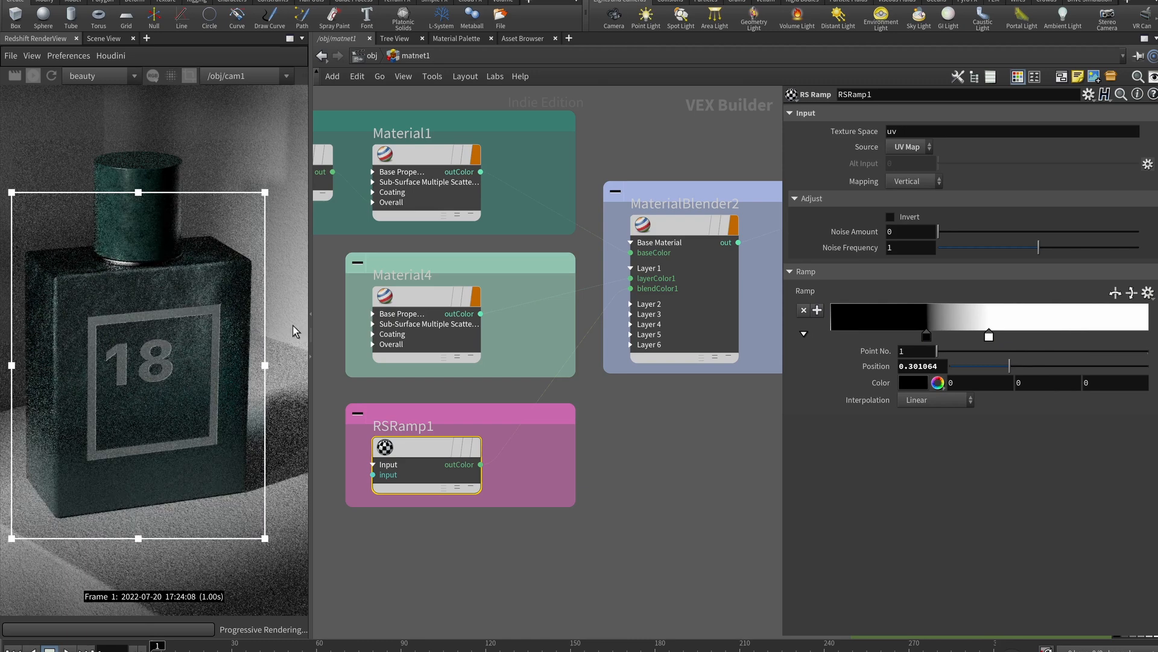
# Restart the IPR render and wire BumpMap5 into Material1's bump input
pyautogui.moveTo(717, 453)
pyautogui.mouseDown(button='middle')
pyautogui.moveTo(547, 477)
pyautogui.moveTo(726, 440)
pyautogui.mouseUp(button='middle')
pyautogui.scroll(-3, 537, 470)
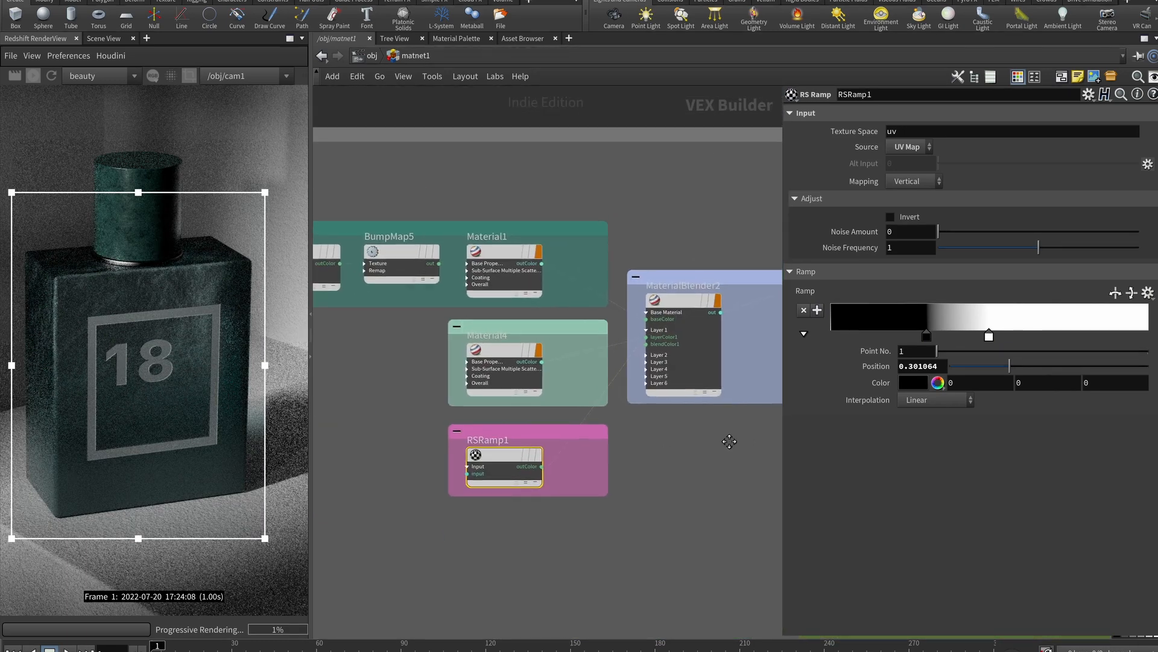
pyautogui.scroll(2, 397, 338)
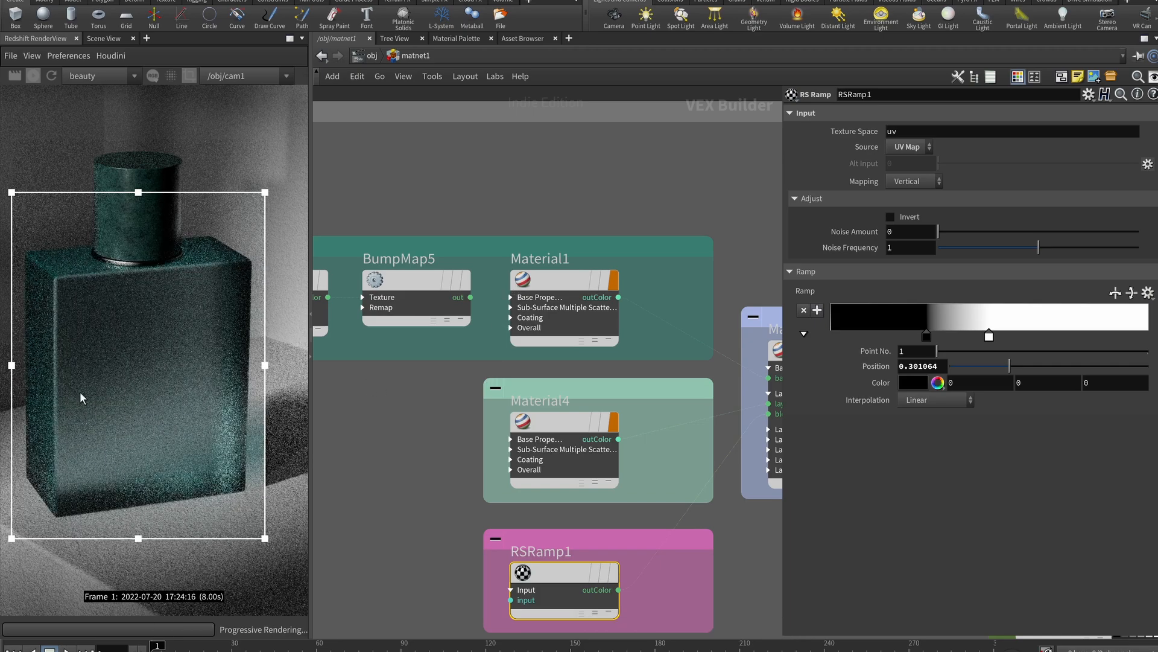
pyautogui.click(33, 76)
pyautogui.click(33, 76)
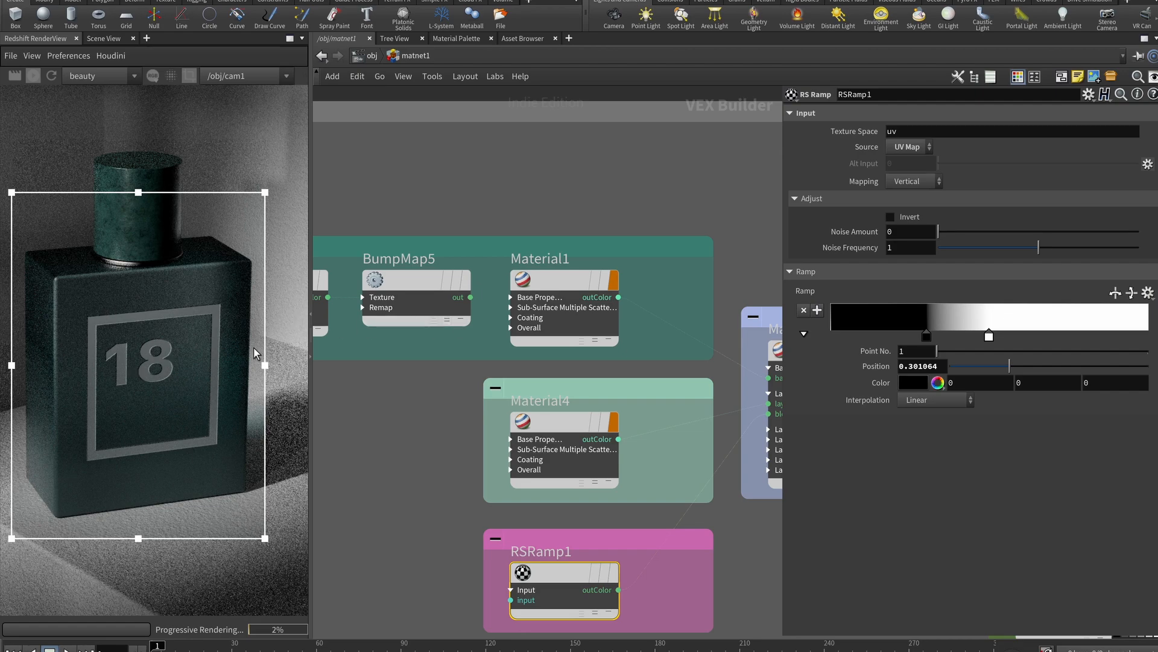
pyautogui.moveTo(470, 296); pyautogui.dragTo(531, 356)
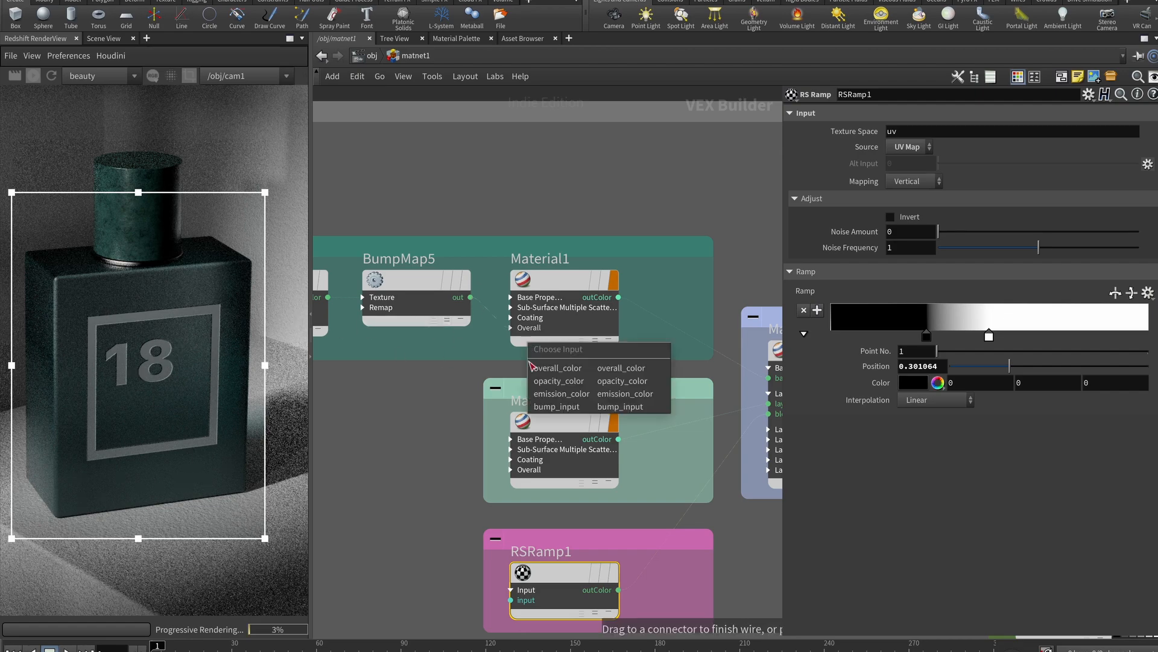
pyautogui.click(557, 407)
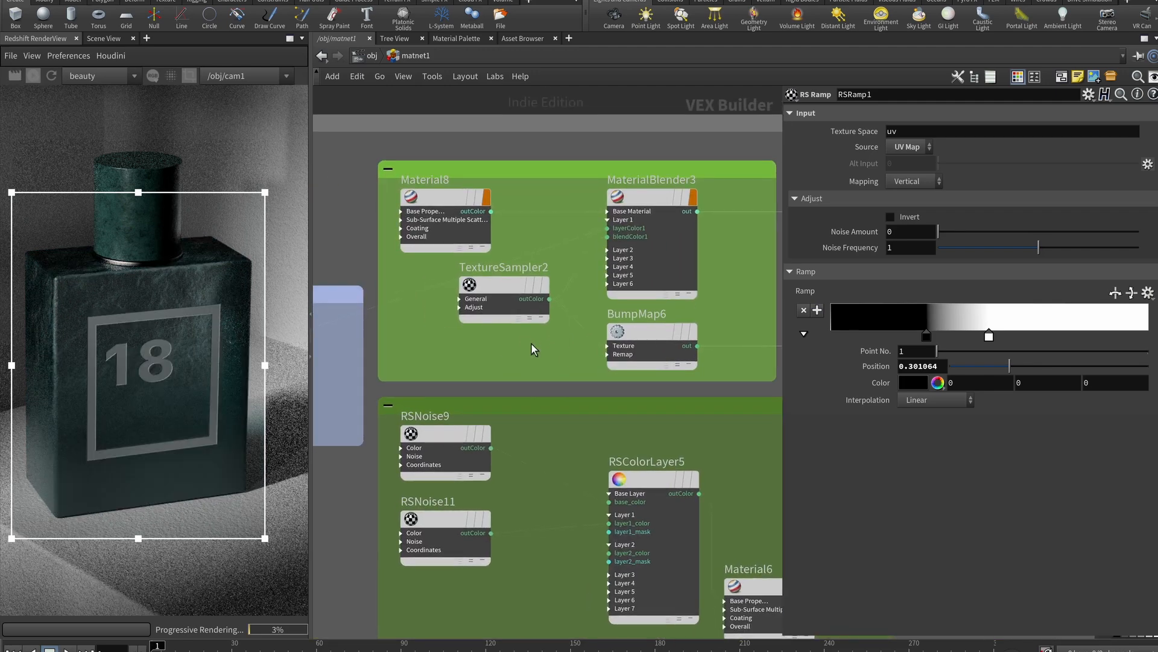
# Inspect Material8 and TextureSampler2's label image settings
pyautogui.moveTo(462, 286)
pyautogui.moveTo(398, 356); pyautogui.dragTo(473, 360, button='middle')
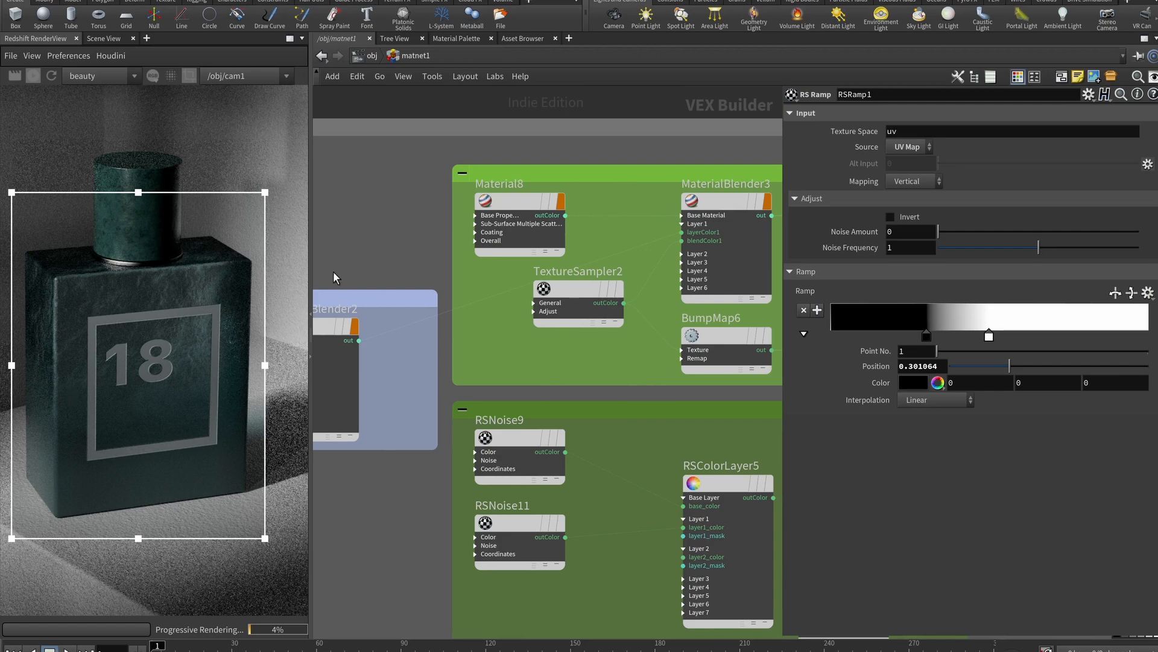
pyautogui.click(700, 226)
pyautogui.click(521, 202)
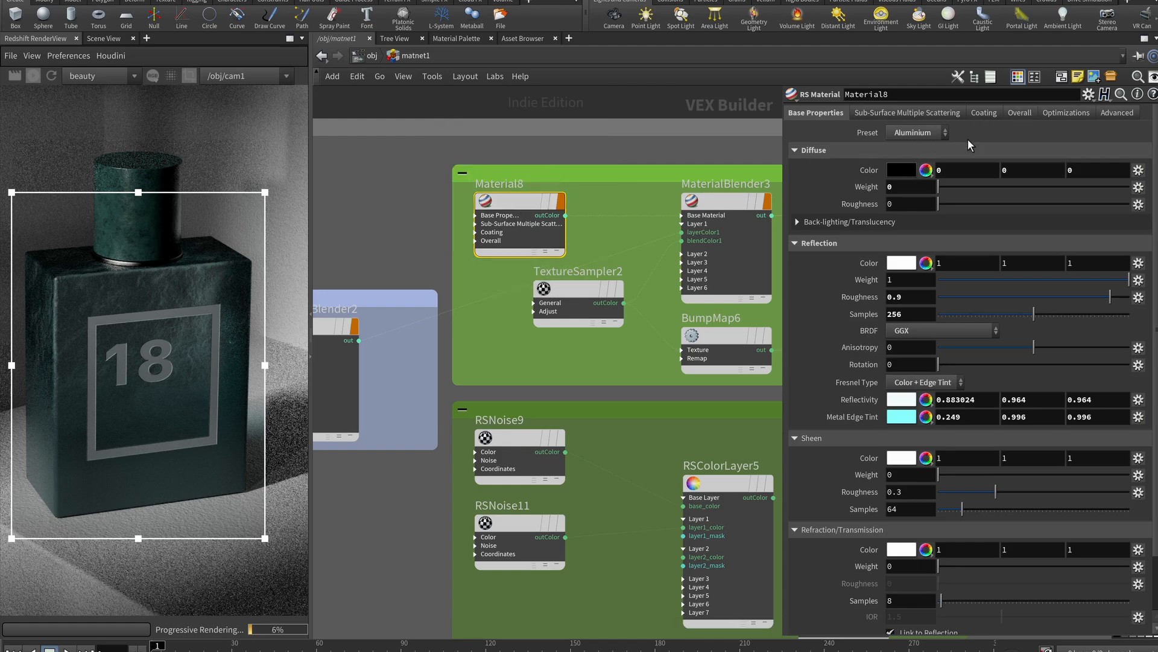
pyautogui.moveTo(668, 367); pyautogui.dragTo(541, 359, button='middle')
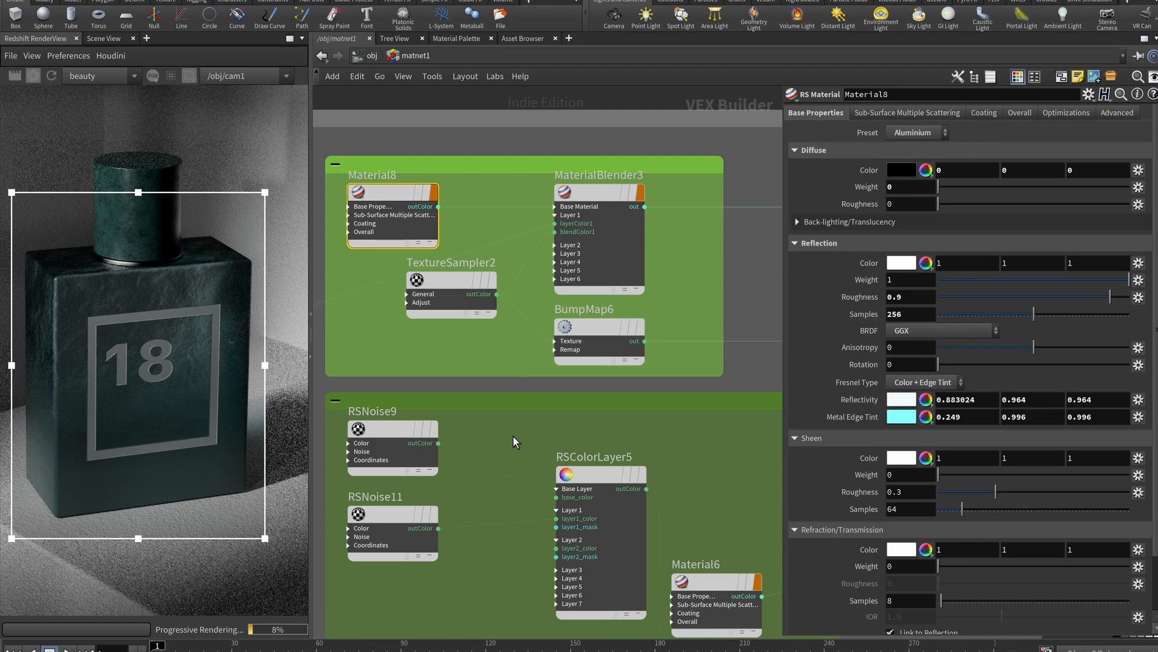
pyautogui.click(468, 286)
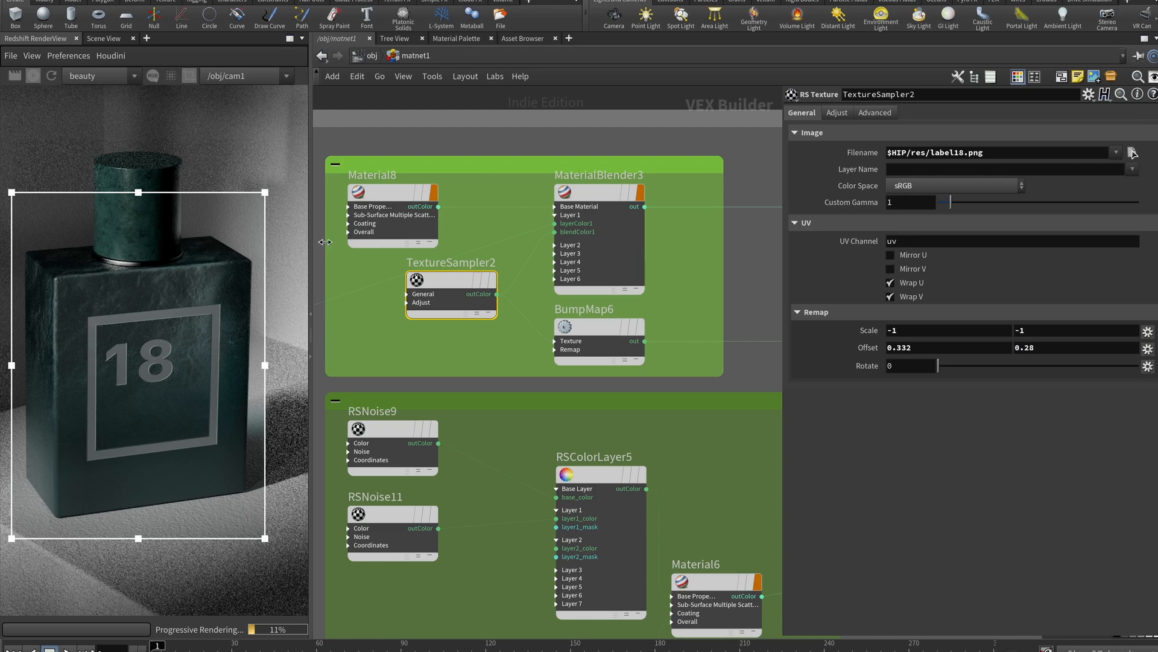
# Recheck Material8 and TextureSampler2, then BumpMap6's height scale 0.01 feeding GREEN_BOTTLE_BUMP
pyautogui.moveTo(400, 372); pyautogui.dragTo(622, 320, button='middle')
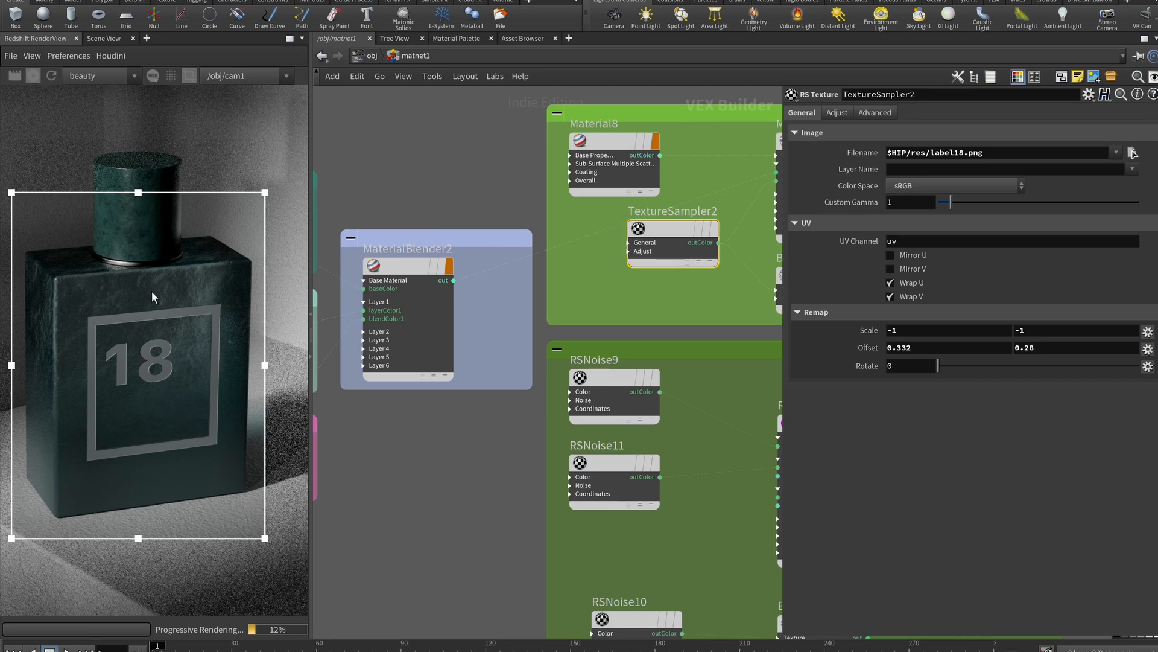
pyautogui.moveTo(583, 255); pyautogui.dragTo(296, 314, button='middle')
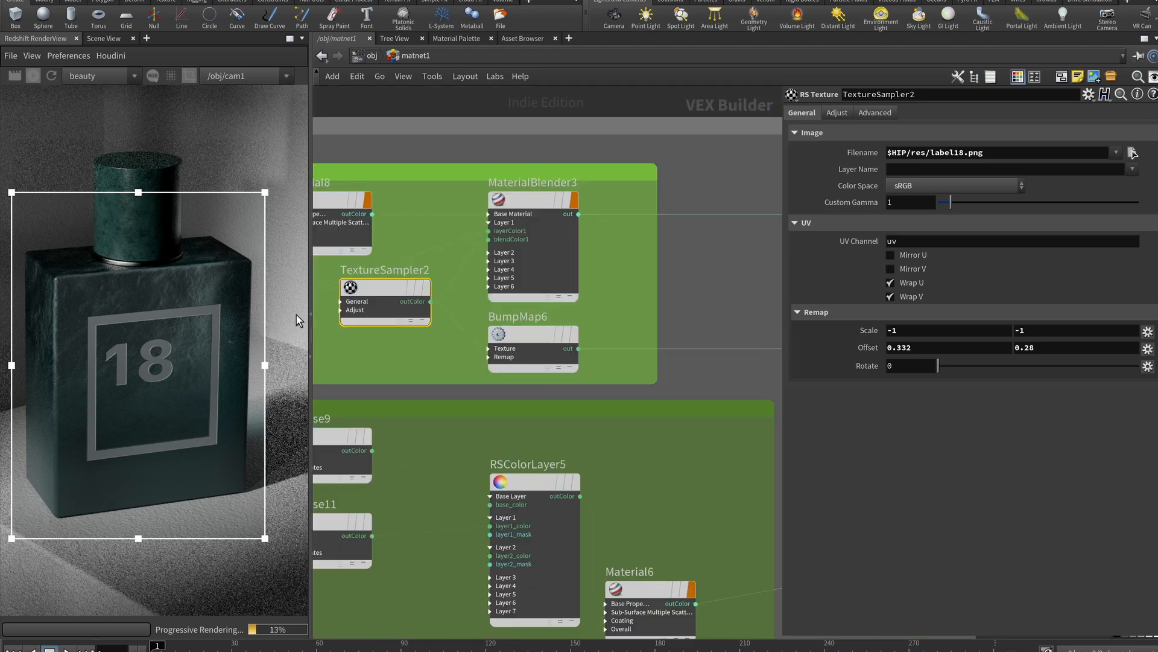
pyautogui.moveTo(373, 277); pyautogui.dragTo(432, 281, button='middle')
pyautogui.click(385, 209)
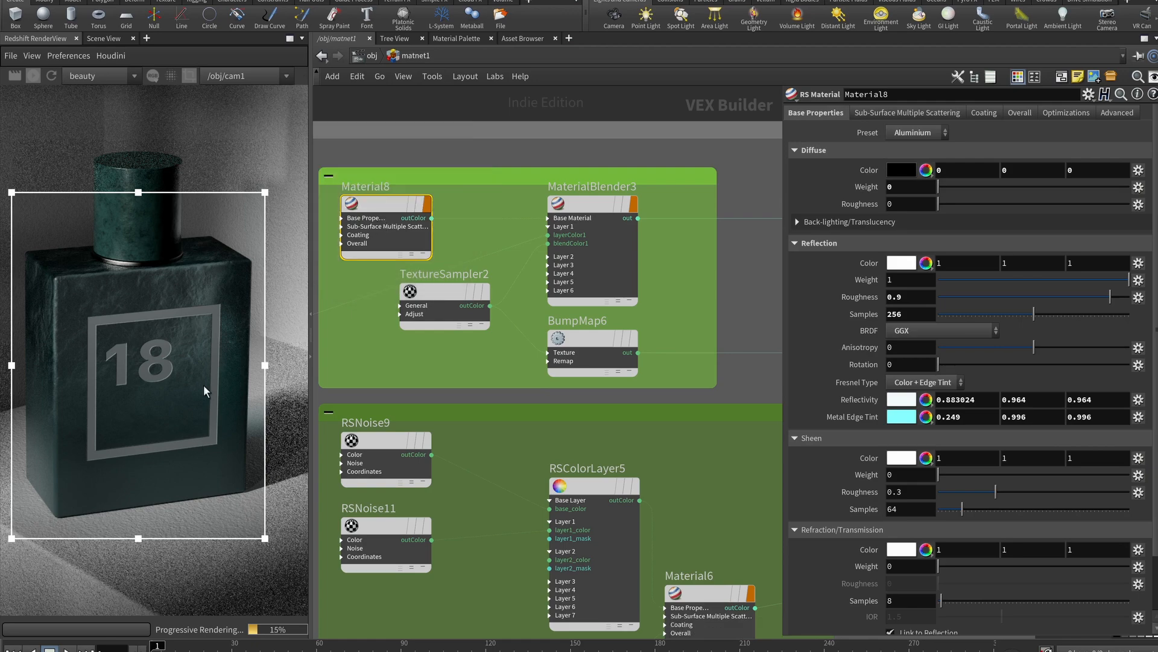
pyautogui.click(454, 291)
pyautogui.click(589, 331)
pyautogui.moveTo(712, 249); pyautogui.dragTo(531, 326, button='middle')
pyautogui.scroll(-3, 480, 277)
# Enlarge the render region upward to include the bottle's cap
pyautogui.scroll(4, 532, 326)
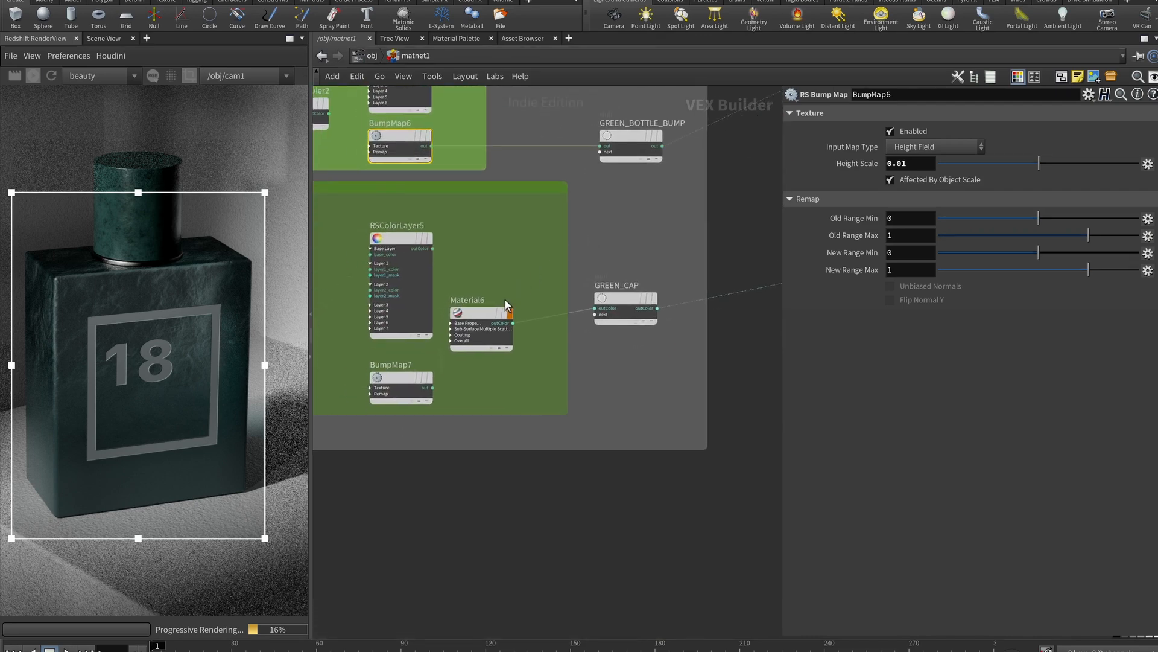
pyautogui.scroll(-3, 490, 401)
pyautogui.moveTo(502, 404); pyautogui.dragTo(619, 540, button='middle')
pyautogui.moveTo(139, 192); pyautogui.dragTo(139, 123)
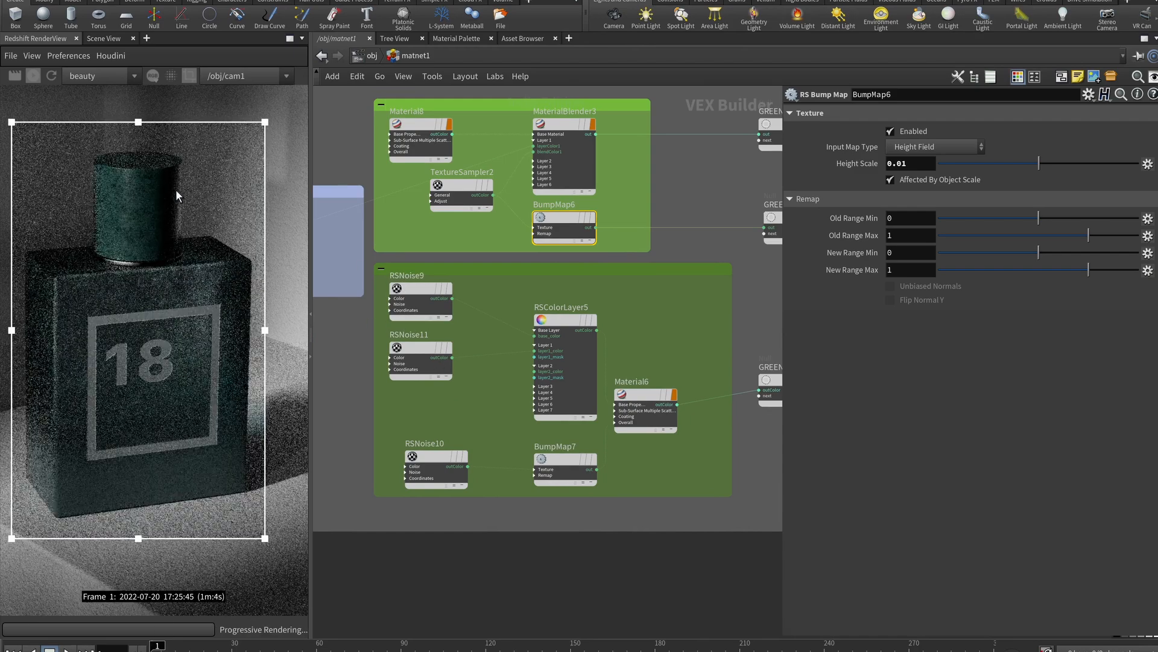
# Compare RSNoise9 and RSNoise11's colour settings, then inspect RSColorLayer5's layers
pyautogui.click(420, 300)
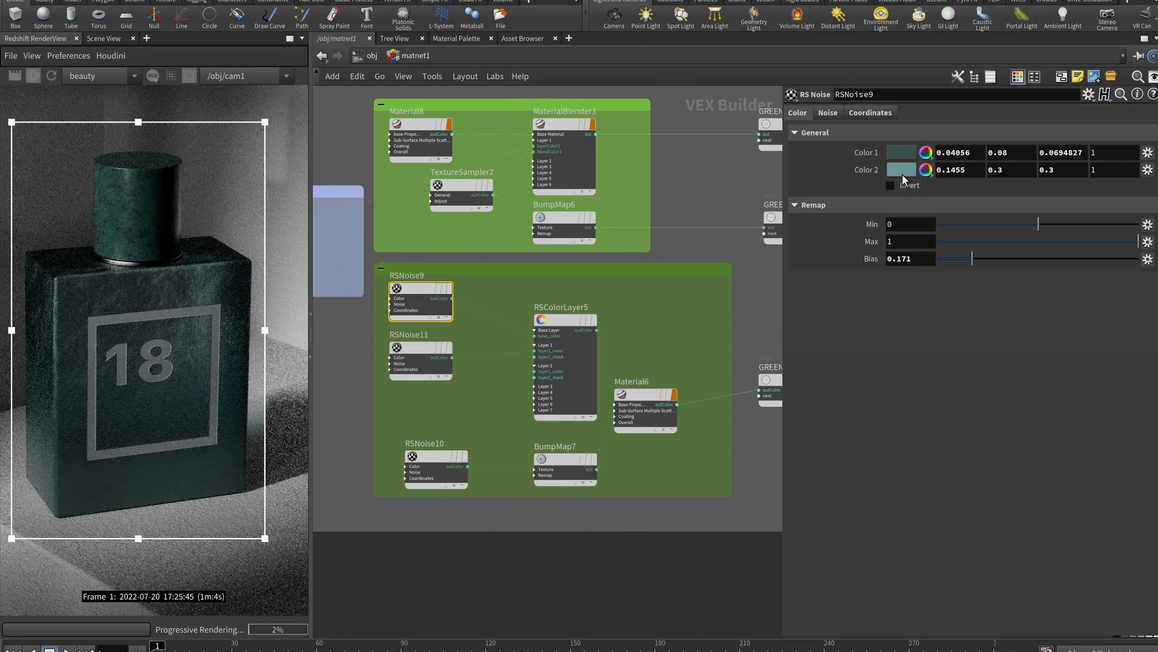
pyautogui.click(415, 345)
pyautogui.click(795, 111)
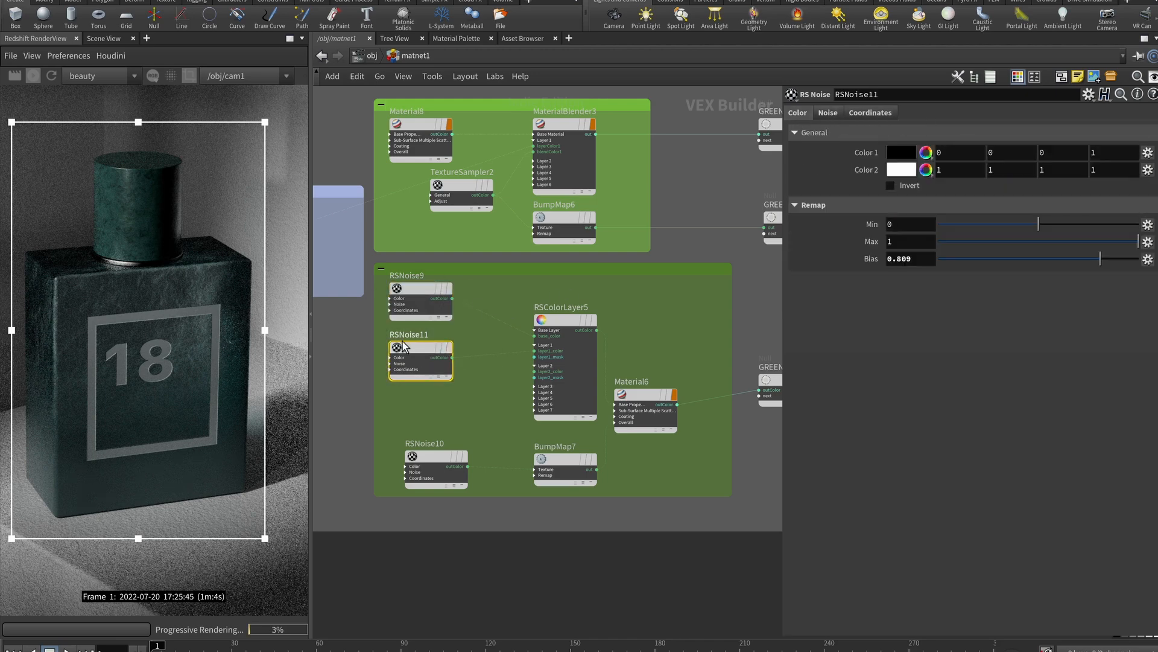
pyautogui.click(415, 286)
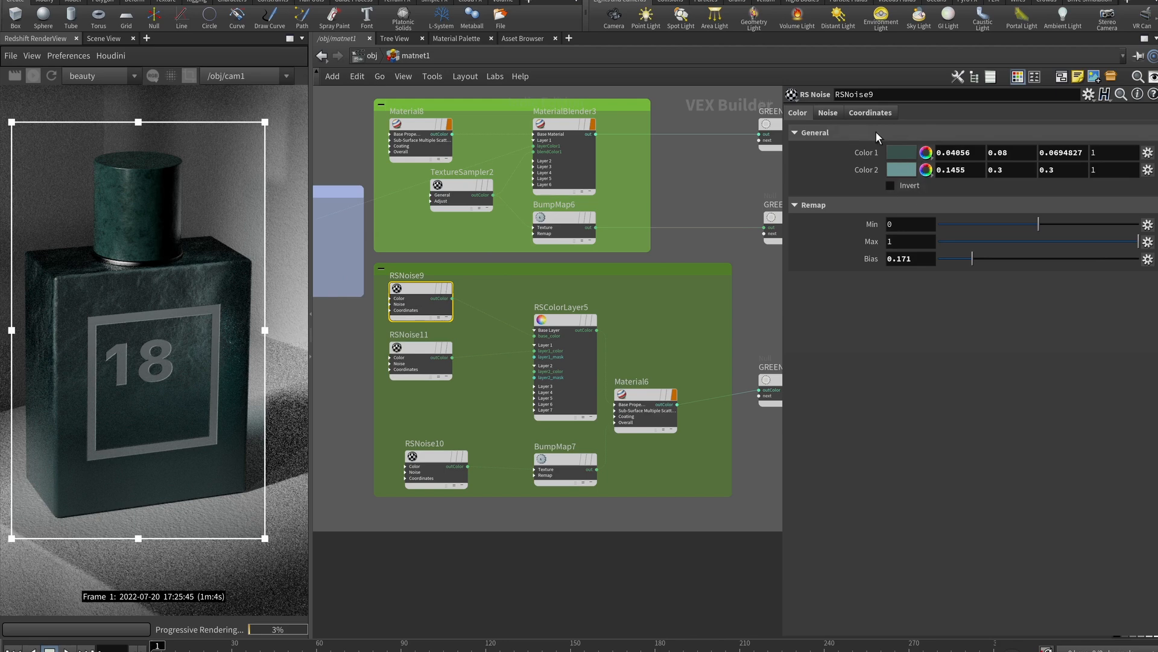
pyautogui.click(415, 349)
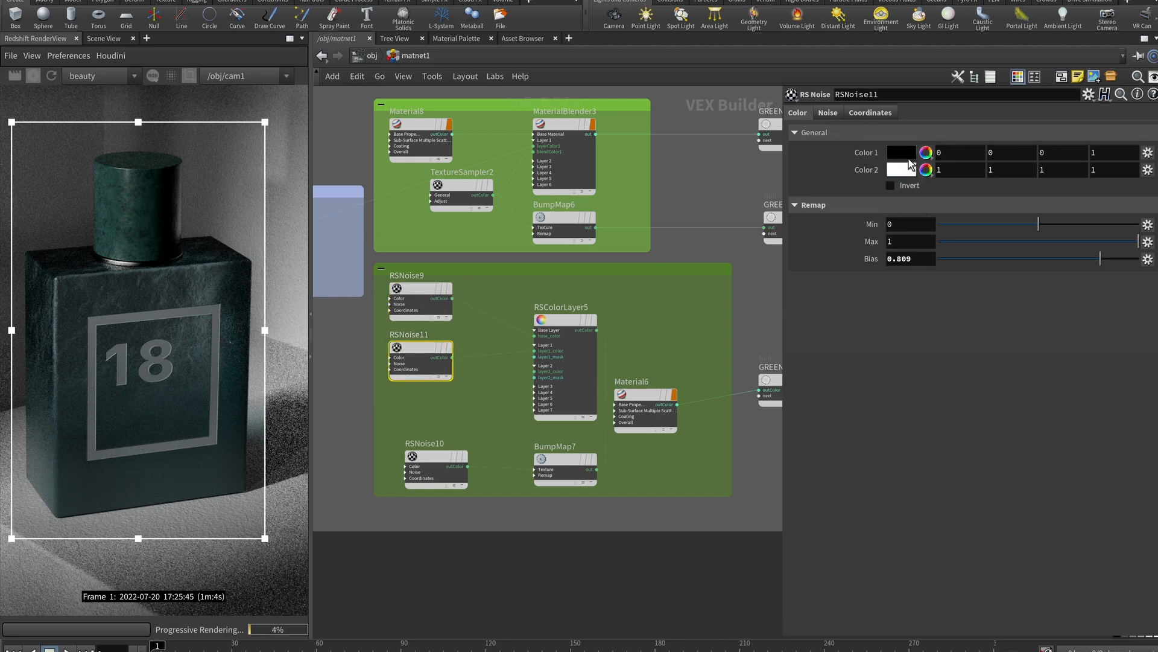
pyautogui.click(555, 331)
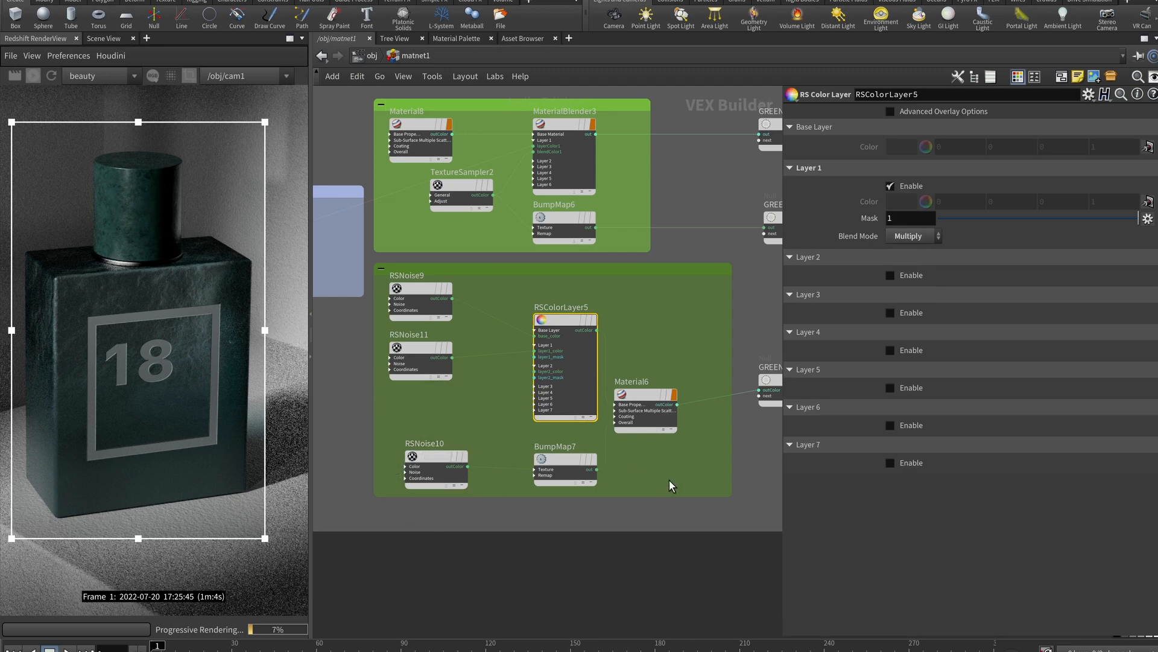
pyautogui.scroll(3, 653, 473)
pyautogui.click(589, 376)
pyautogui.click(589, 378)
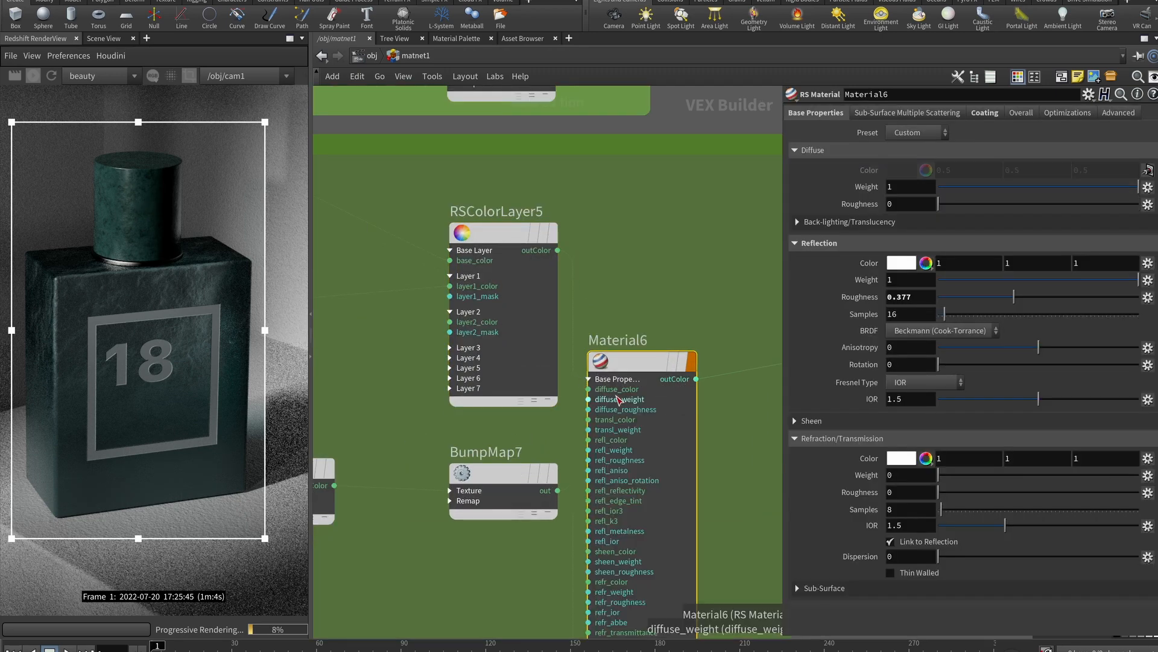
pyautogui.scroll(-3, 480, 440)
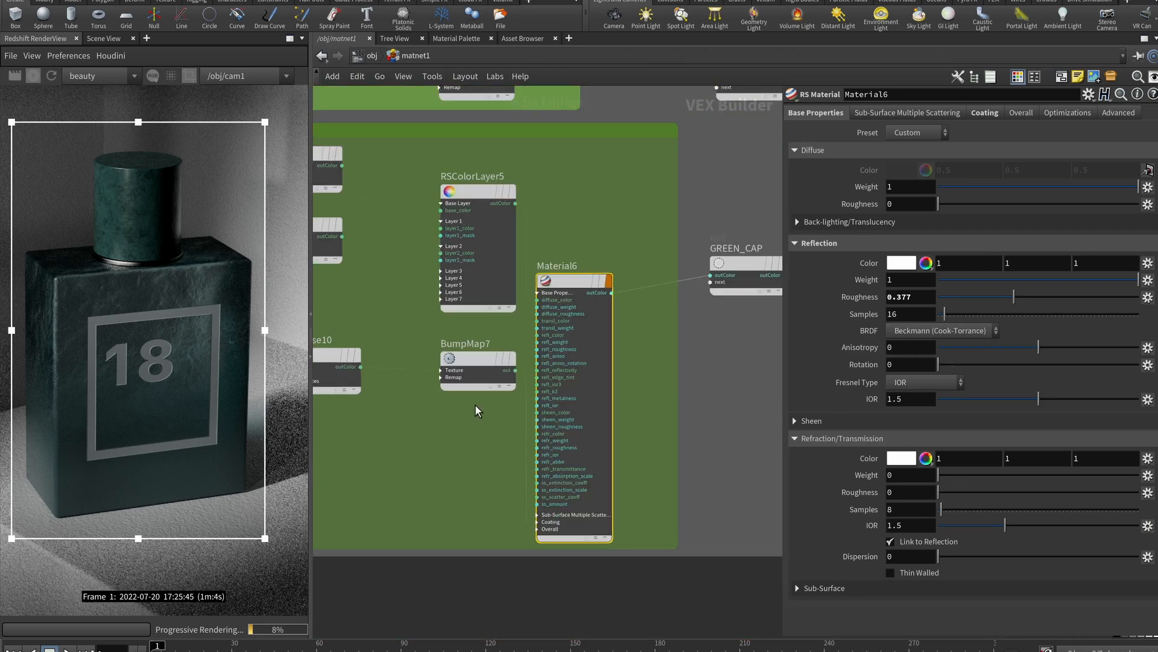
pyautogui.click(487, 362)
pyautogui.moveTo(432, 470); pyautogui.dragTo(489, 414, button='middle')
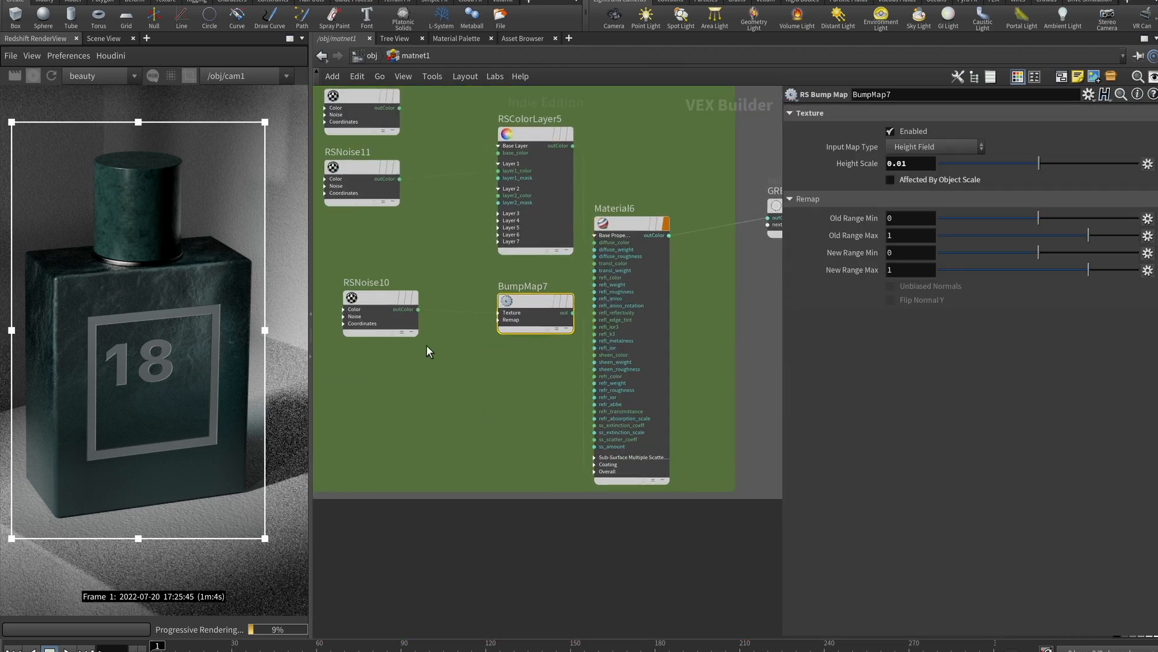
pyautogui.click(395, 306)
pyautogui.click(827, 115)
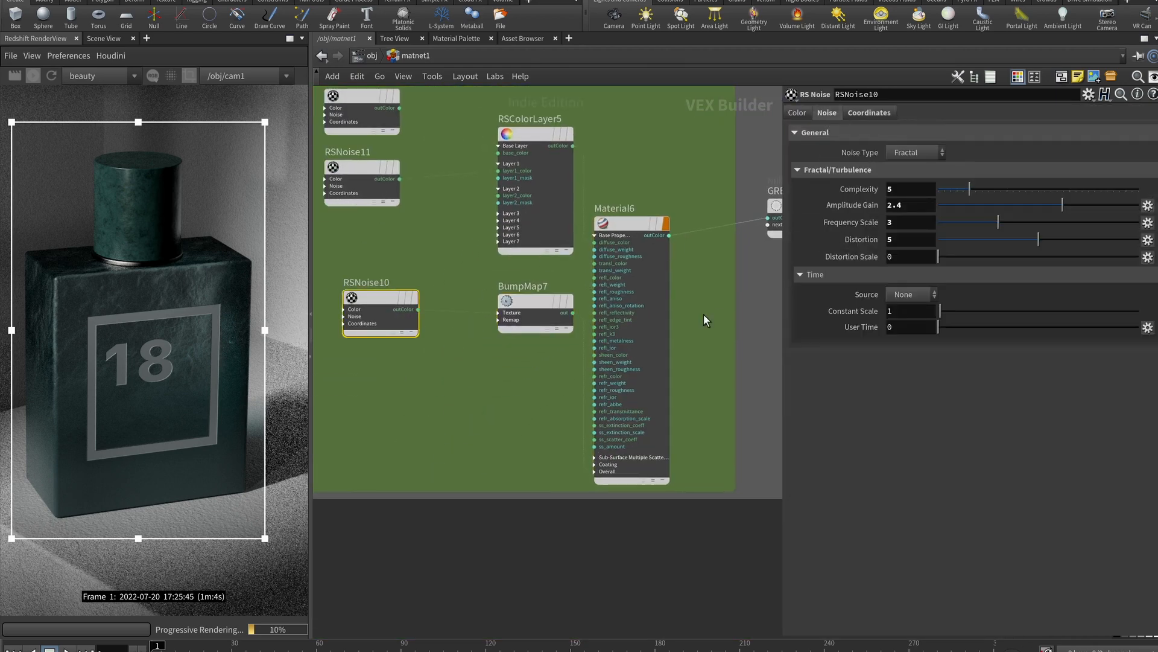
pyautogui.scroll(-3, 712, 268)
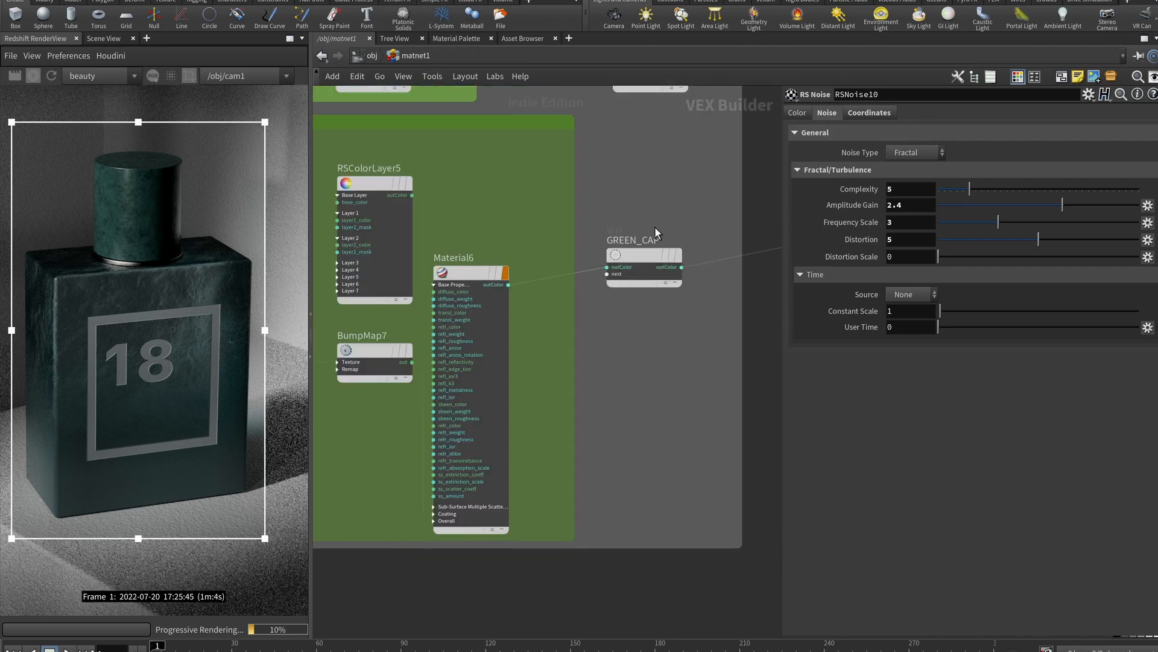
pyautogui.scroll(-2, 624, 294)
pyautogui.scroll(-3, 622, 290)
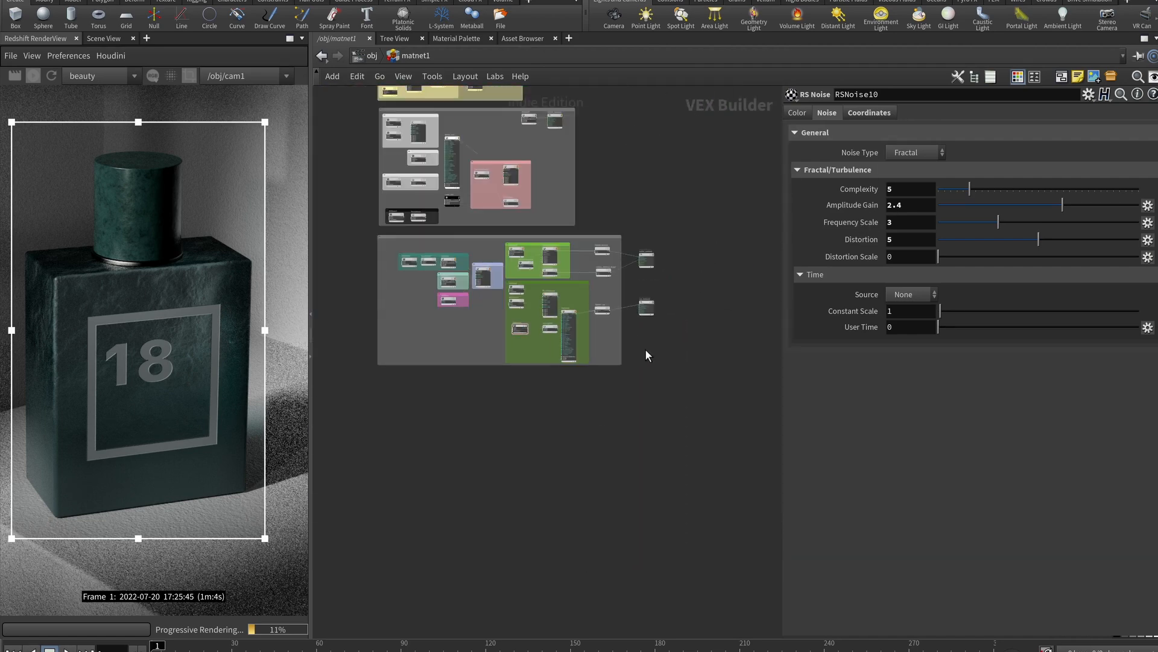
pyautogui.scroll(1, 650, 357)
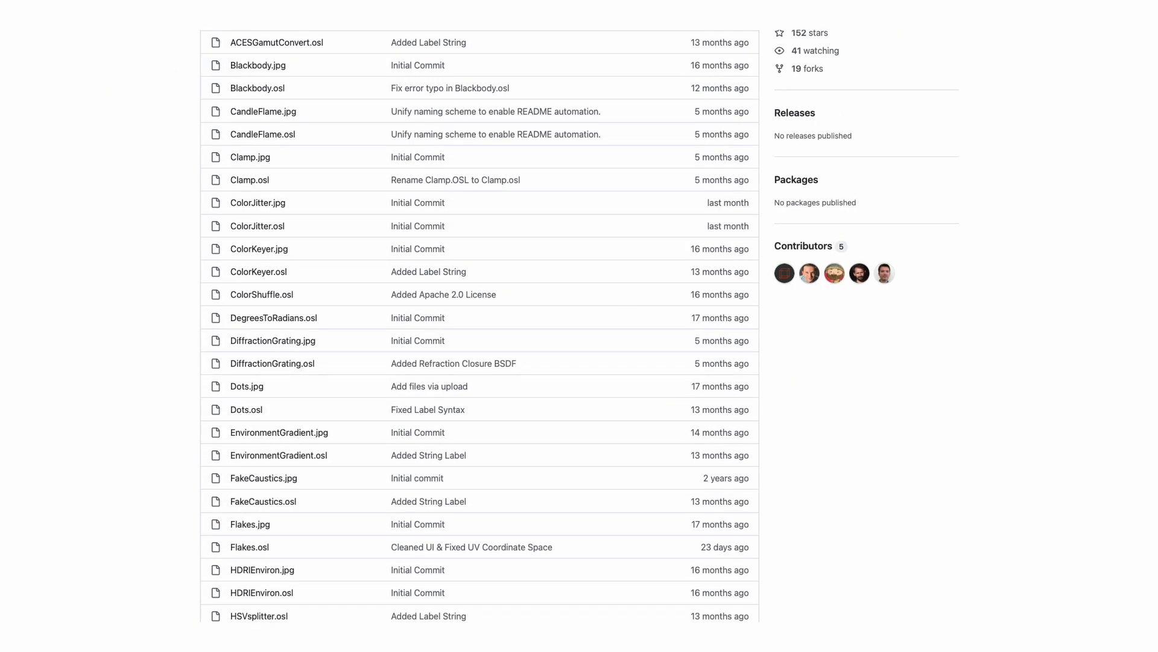
pyautogui.scroll(-20, 1042, 141)
pyautogui.scroll(-20, 1043, 159)
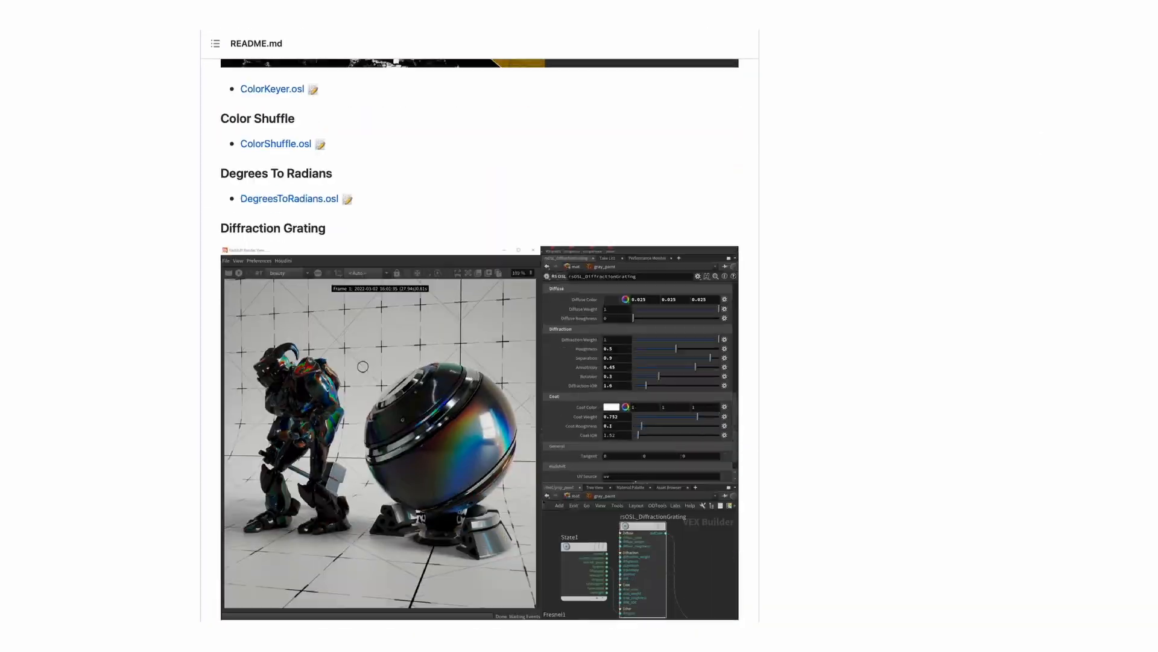
pyautogui.scroll(-20, 480, 341)
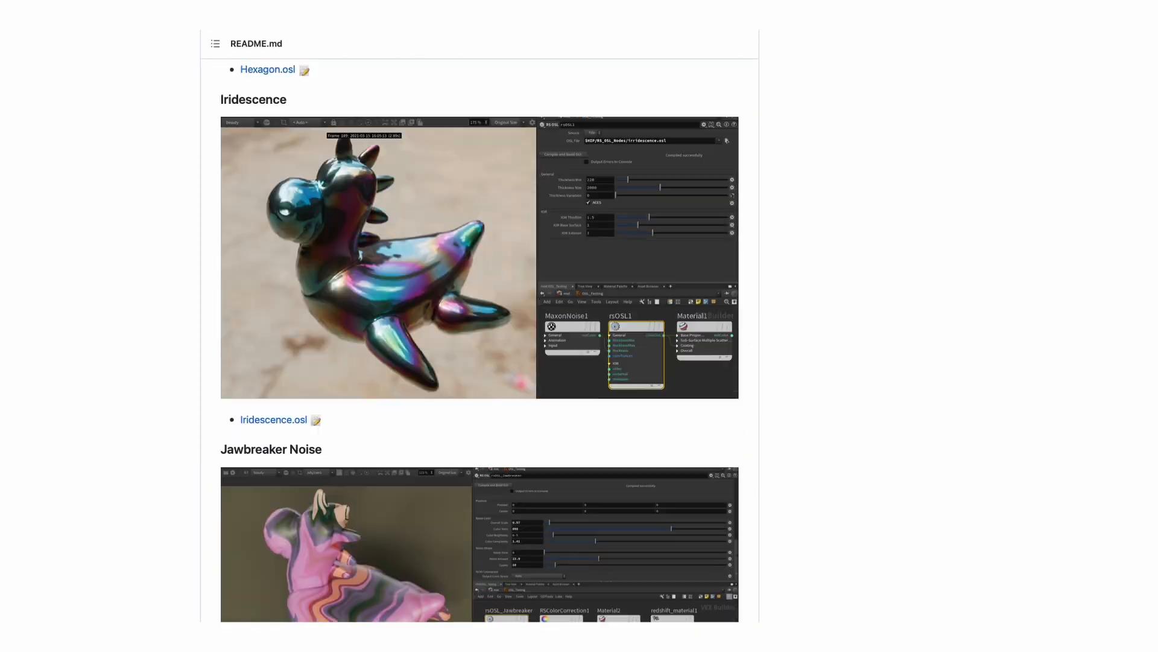
pyautogui.scroll(-20, 480, 341)
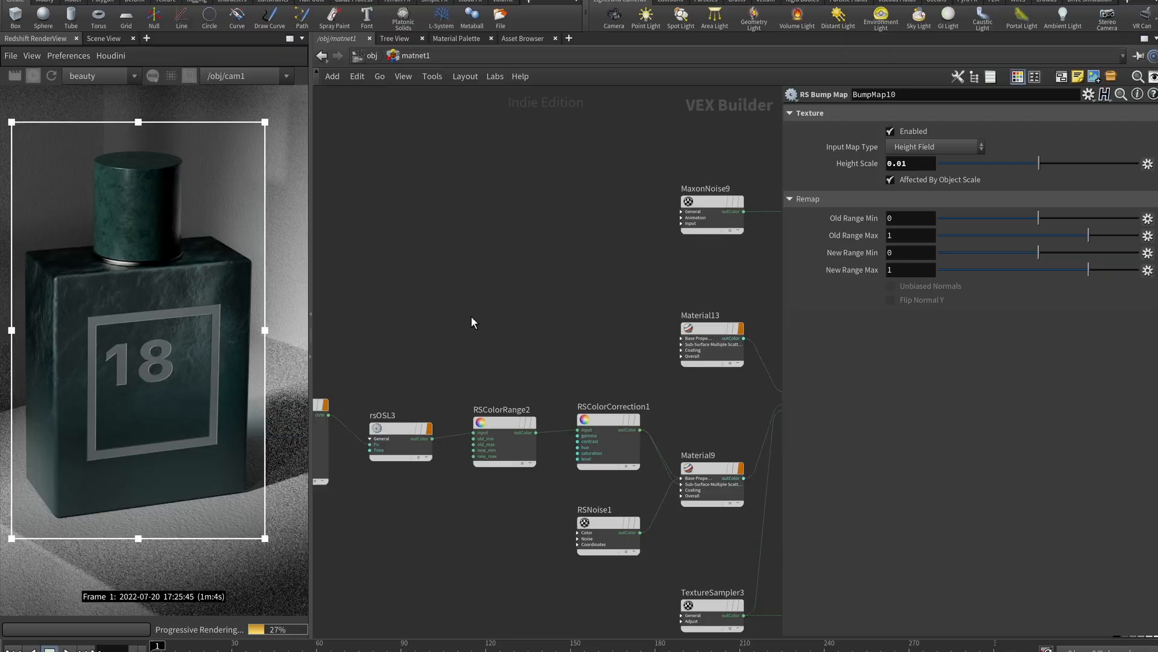
pyautogui.moveTo(471, 316); pyautogui.dragTo(416, 326, button='middle')
pyautogui.scroll(-4, 441, 305)
pyautogui.scroll(2, 717, 350)
pyautogui.moveTo(703, 142); pyautogui.dragTo(686, 522, button='middle')
pyautogui.scroll(2, 719, 354)
pyautogui.moveTo(732, 470); pyautogui.dragTo(654, 219)
# Cut the old wires feeding bottle_material and cap_material with the Y tool
pyautogui.click(675, 322)
pyautogui.press('y')
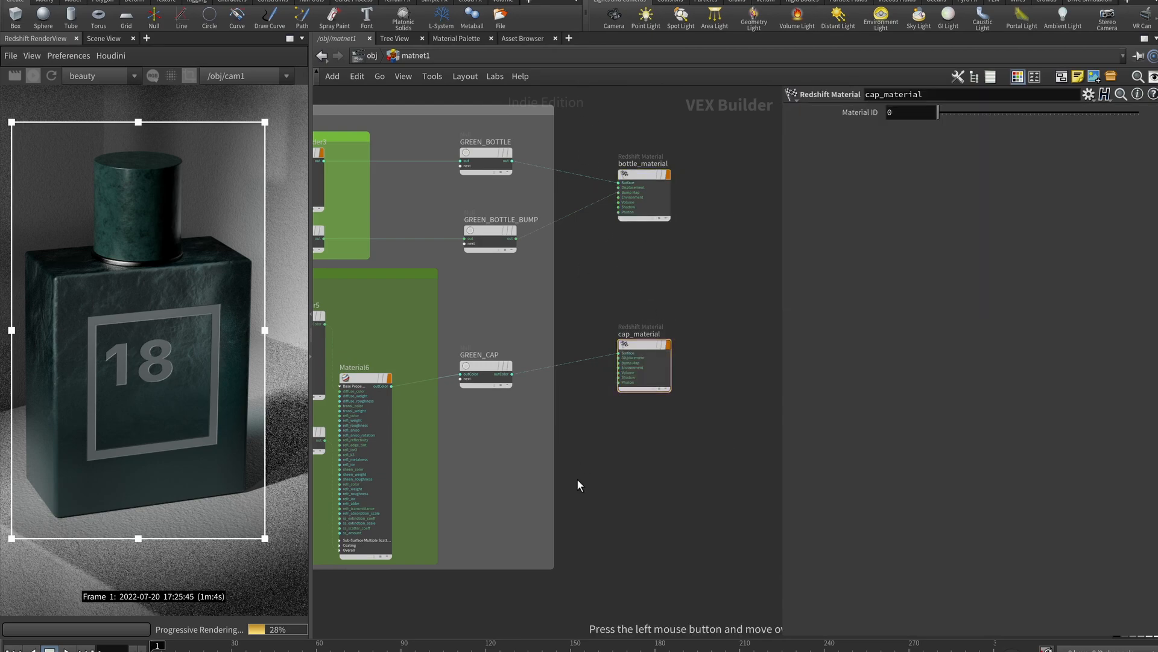
pyautogui.moveTo(600, 461); pyautogui.dragTo(600, 161)
pyautogui.press('Tab')
pyautogui.press('Escape')
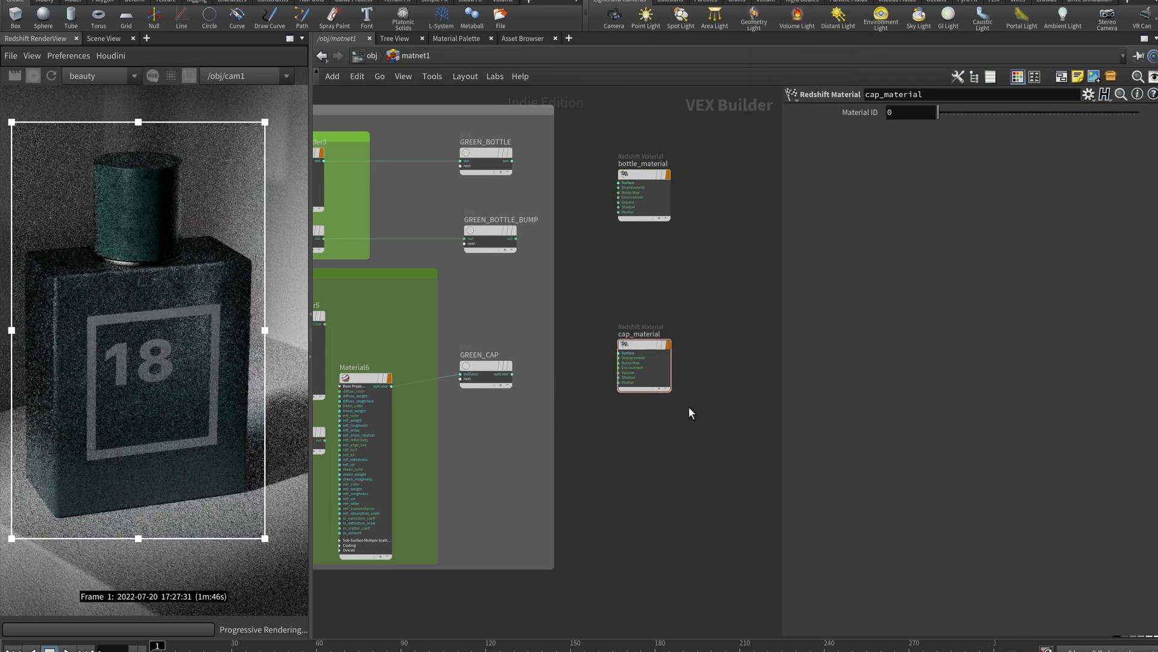
# Move both output materials beside the new chains and wire Material12 into cap_material's Surface
pyautogui.moveTo(683, 394); pyautogui.dragTo(637, 205)
pyautogui.moveTo(644, 364); pyautogui.dragTo(670, 246, button='middle')
pyautogui.moveTo(669, 246); pyautogui.dragTo(552, 641)
pyautogui.moveTo(682, 492); pyautogui.dragTo(762, 182, button='middle')
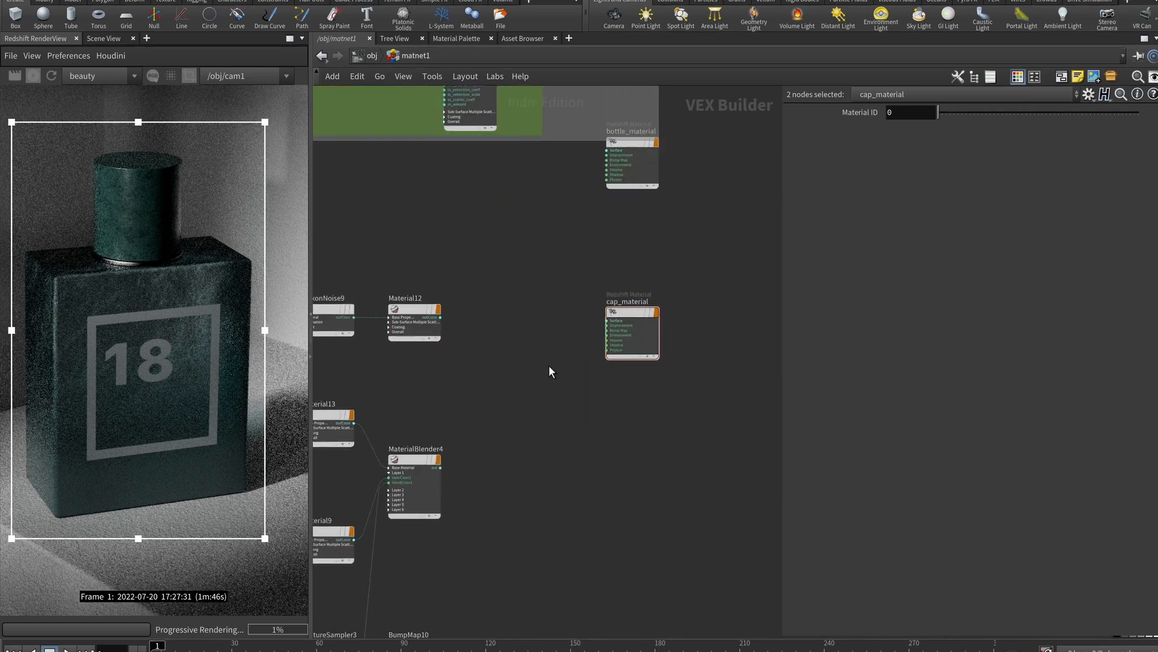
pyautogui.click(549, 368)
pyautogui.moveTo(440, 317); pyautogui.dragTo(529, 301)
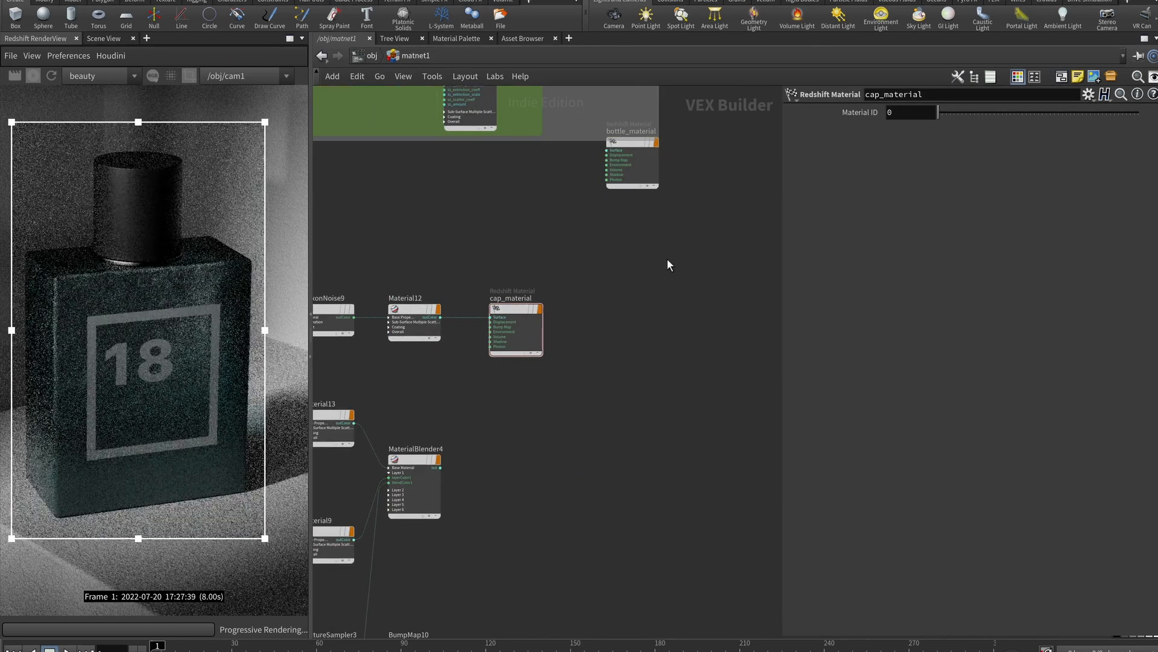
# Place bottle_material beside MaterialBlender4, wiring it to Surface and BumpMap10 to Bump Map
pyautogui.moveTo(646, 258); pyautogui.dragTo(650, 226, button='middle')
pyautogui.moveTo(674, 110); pyautogui.dragTo(531, 453)
pyautogui.moveTo(589, 393); pyautogui.dragTo(698, 271, button='middle')
pyautogui.scroll(5, 616, 316)
pyautogui.moveTo(627, 345); pyautogui.dragTo(707, 274)
pyautogui.moveTo(558, 307); pyautogui.dragTo(685, 289)
pyautogui.moveTo(503, 512); pyautogui.dragTo(609, 197)
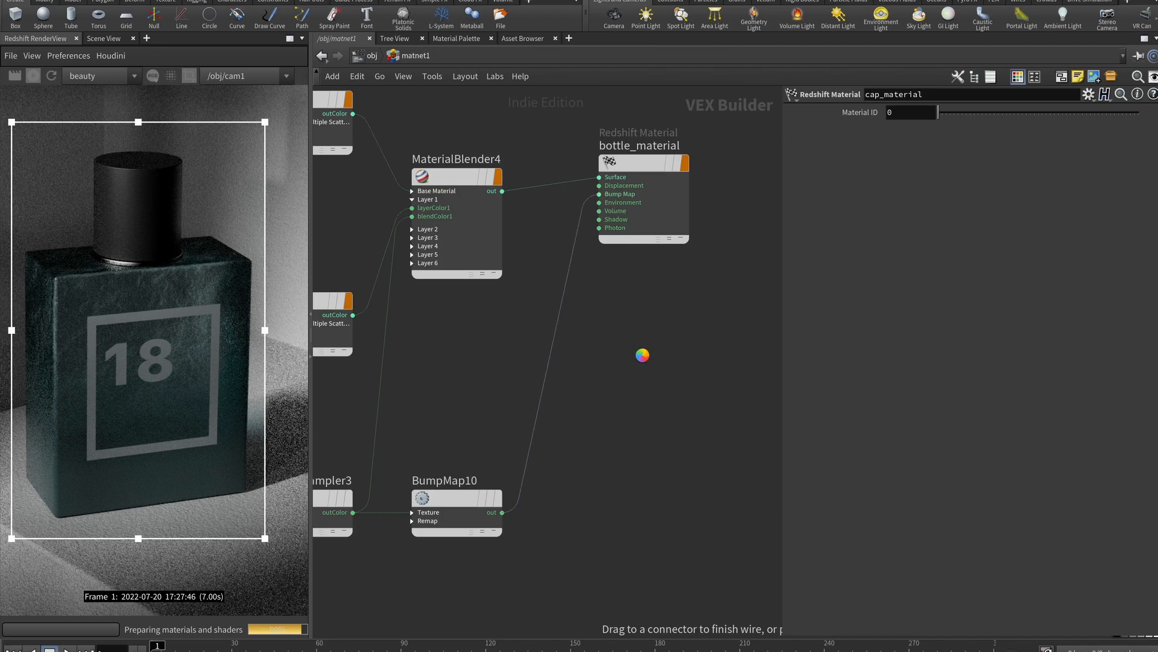
# Pan the network to bring the rsOSL nodes into view
pyautogui.moveTo(475, 371); pyautogui.dragTo(718, 351, button='middle')
pyautogui.scroll(-5, 539, 406)
pyautogui.moveTo(417, 433); pyautogui.dragTo(518, 441, button='middle')
# Inspect rsOSL2's shader settings with the parameter pane widened to show the full path
pyautogui.scroll(3, 425, 391)
pyautogui.moveTo(425, 391); pyautogui.dragTo(494, 416, button='middle')
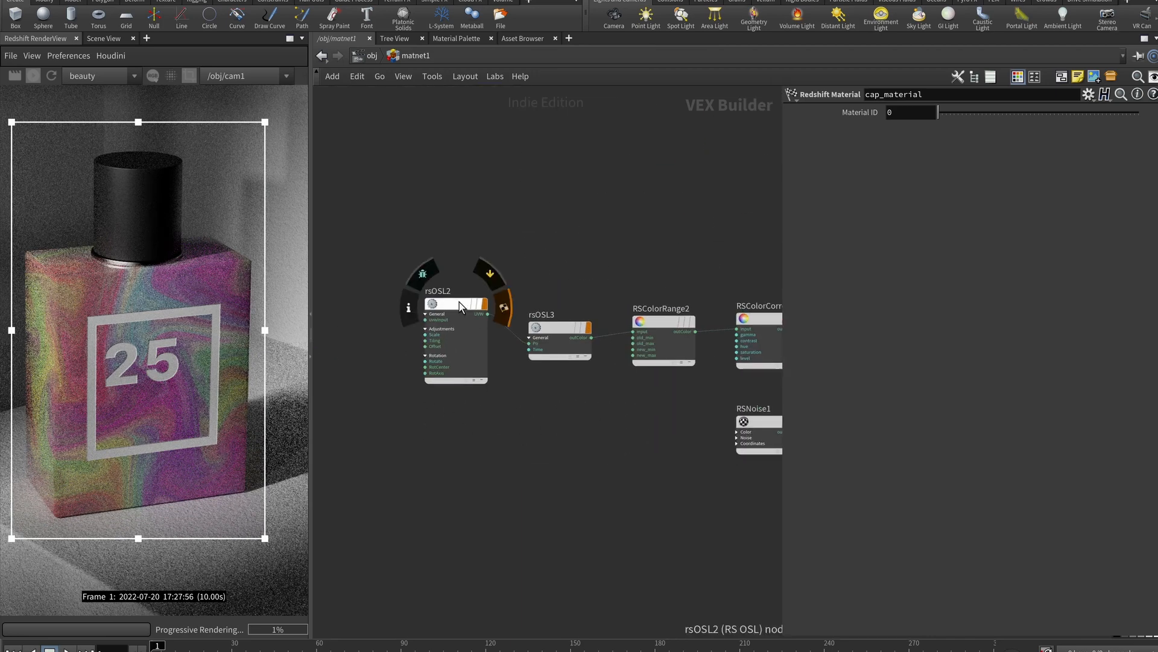
pyautogui.click(465, 304)
pyautogui.moveTo(778, 160); pyautogui.dragTo(688, 184)
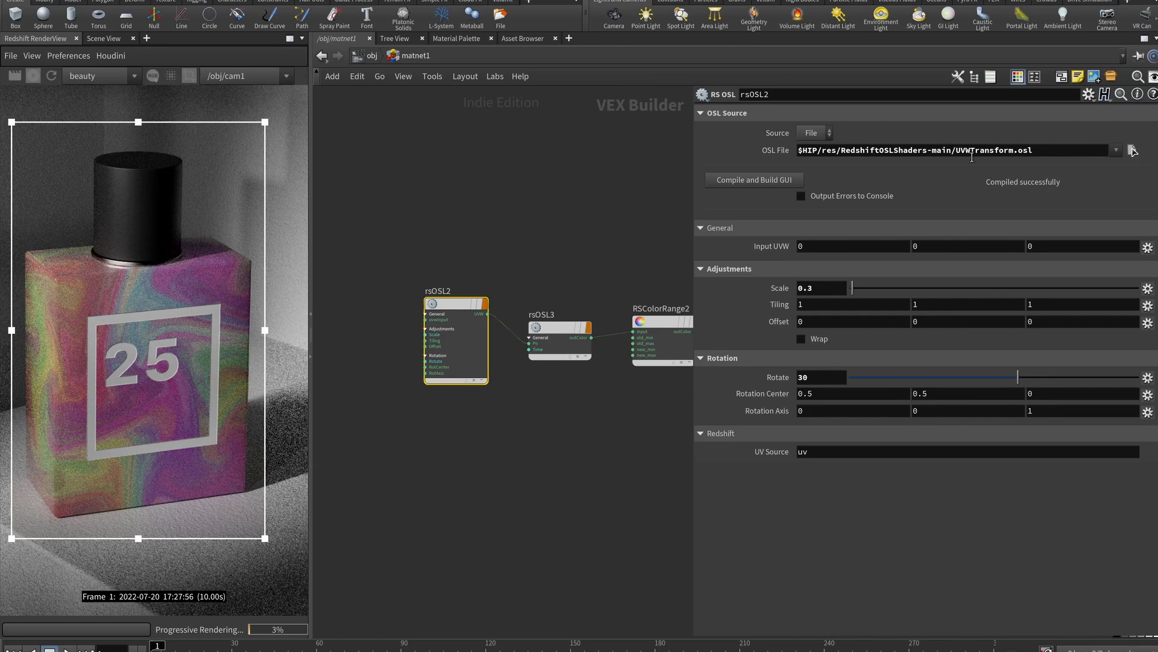
pyautogui.moveTo(531, 260); pyautogui.dragTo(491, 238, button='middle')
# Add a new RS OSL node below the shader chain
pyautogui.moveTo(496, 308)
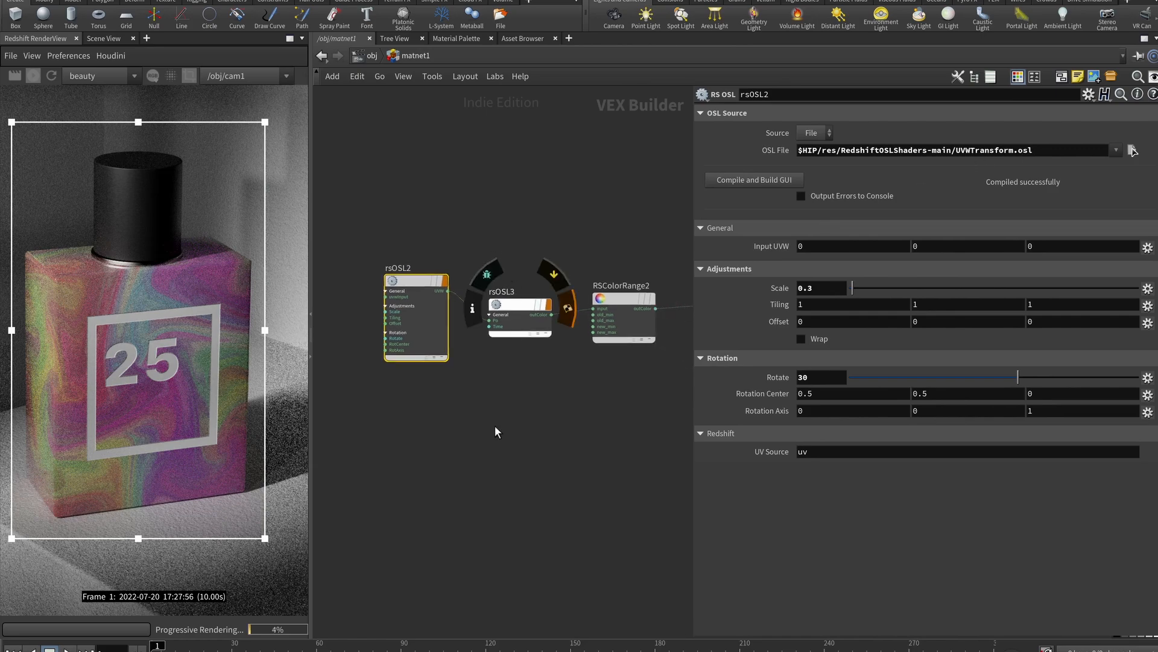
pyautogui.press('Tab')
pyautogui.write('rs osl')
pyautogui.press('Return')
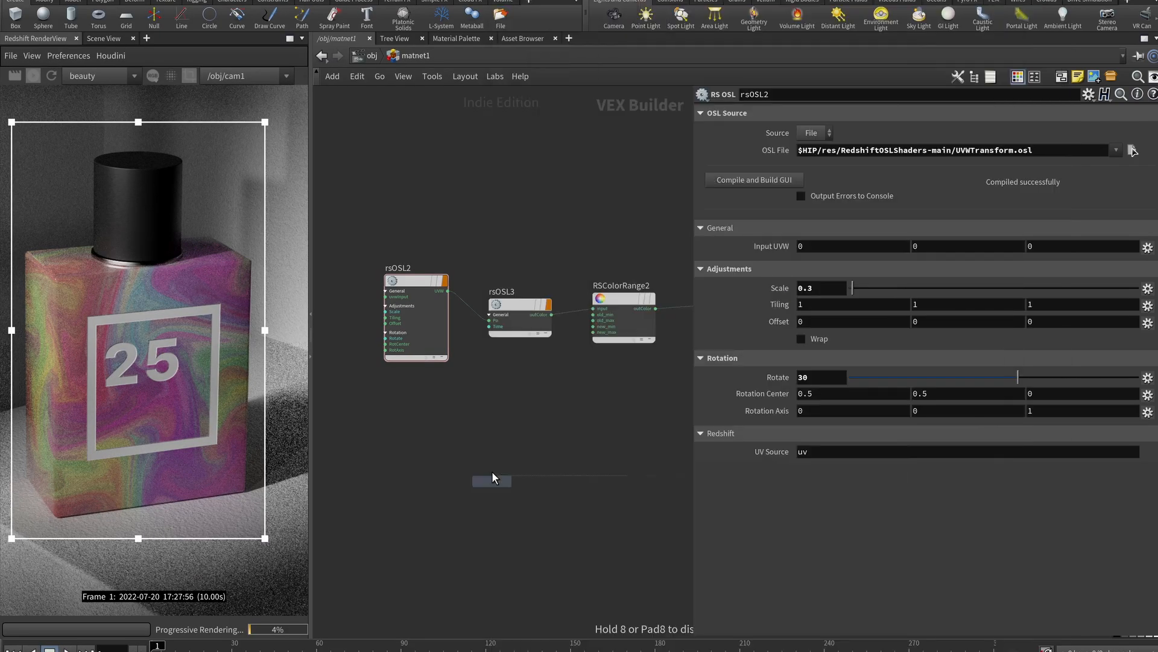
pyautogui.click(491, 471)
# Browse the res/RedshiftOSLShaders-main shaders, cancel without choosing, and delete the temporary rsOSL1 node
pyautogui.click(1133, 151)
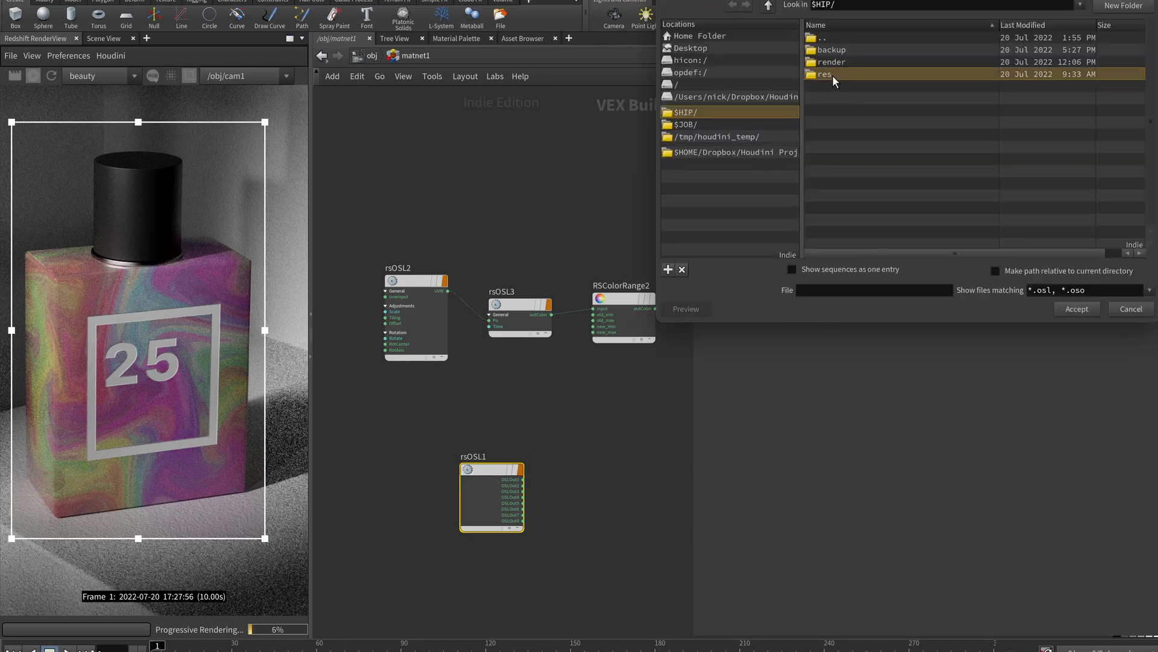
pyautogui.doubleClick(833, 75)
pyautogui.doubleClick(847, 51)
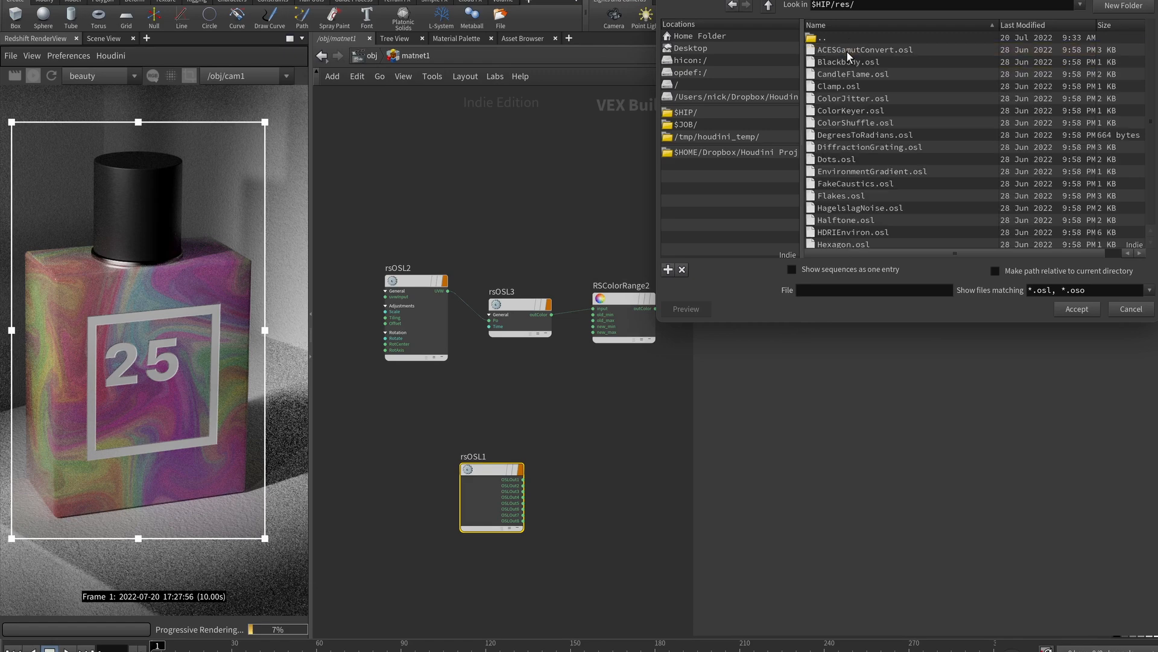
pyautogui.scroll(-3, 868, 160)
pyautogui.scroll(-10, 867, 161)
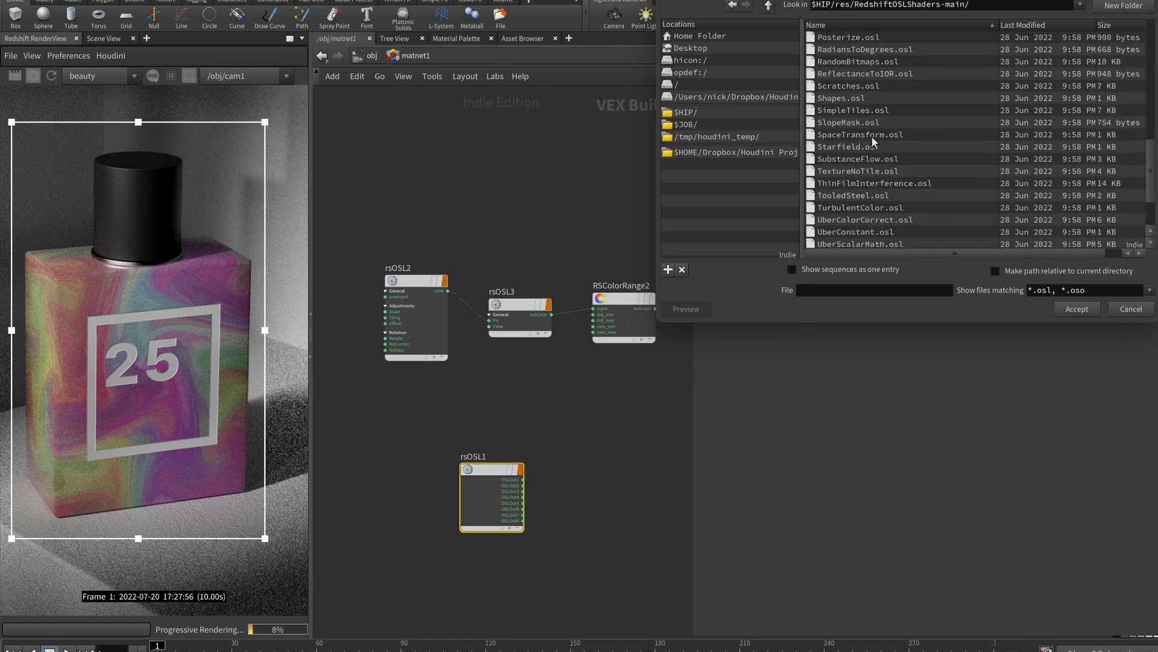
pyautogui.scroll(7, 872, 136)
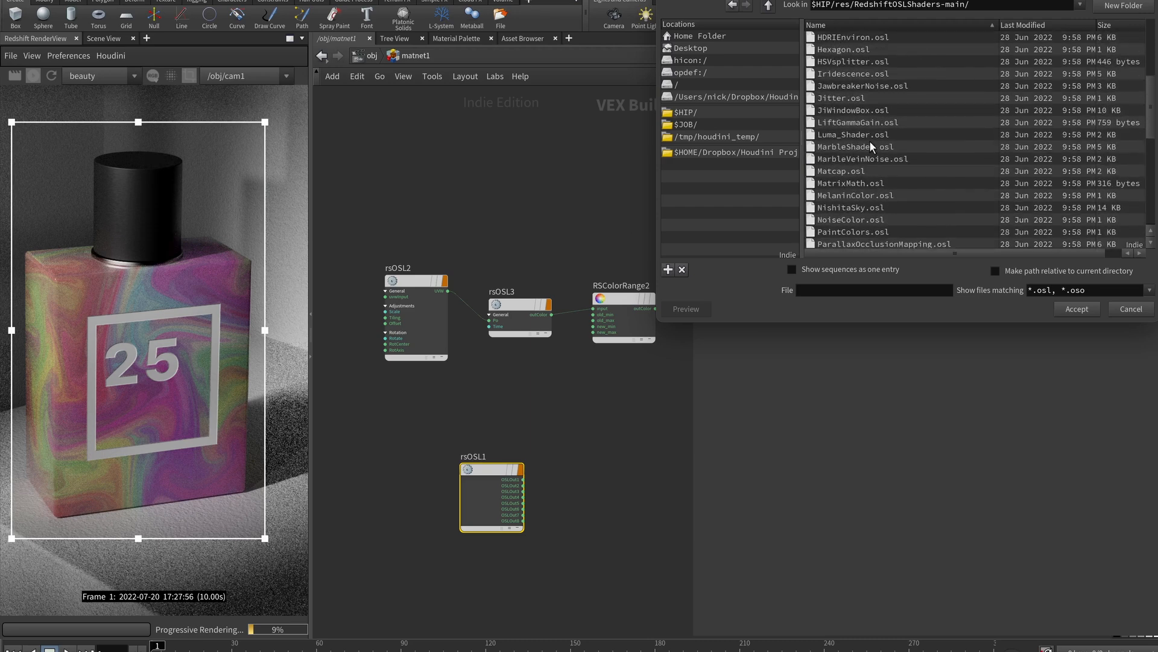
pyautogui.scroll(5, 871, 142)
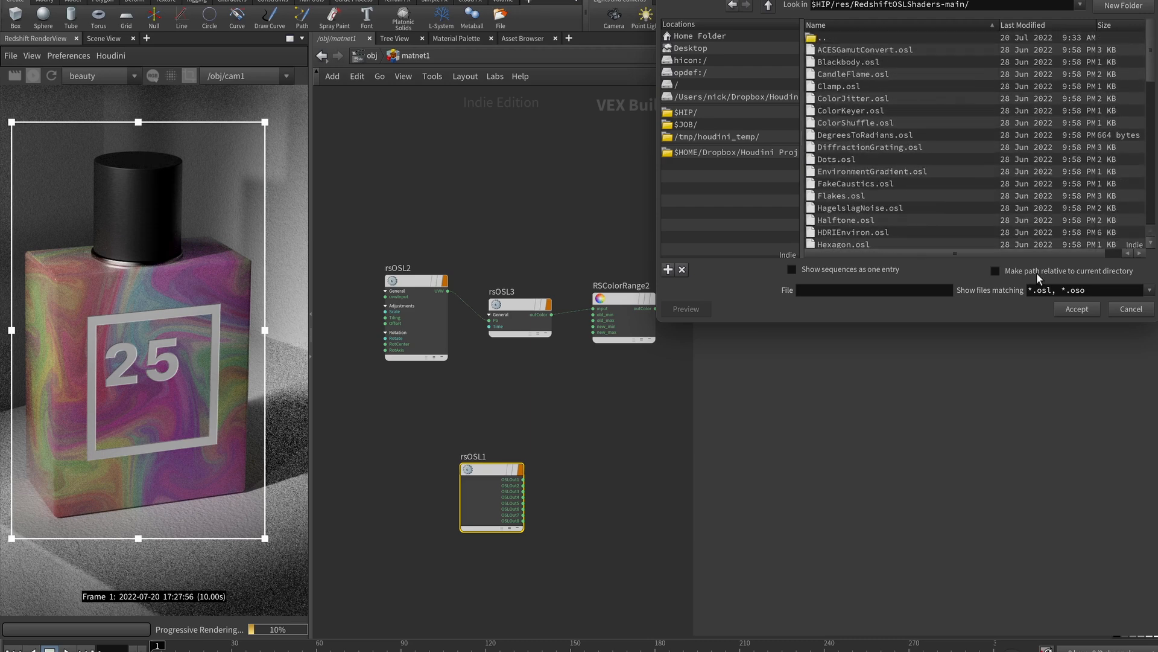
pyautogui.click(1125, 309)
pyautogui.press('Delete')
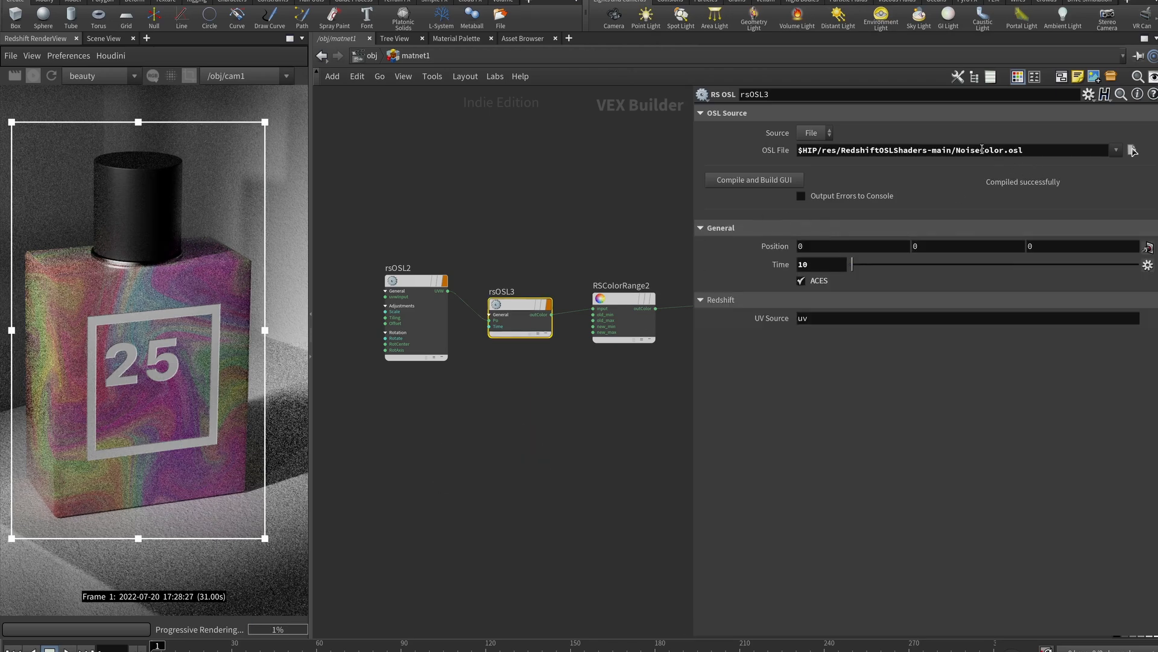
# Review the settings of rsOSL2, RSColorRange2 and RSColorCorrection1
pyautogui.moveTo(456, 292); pyautogui.dragTo(419, 268, button='middle')
pyautogui.click(386, 273)
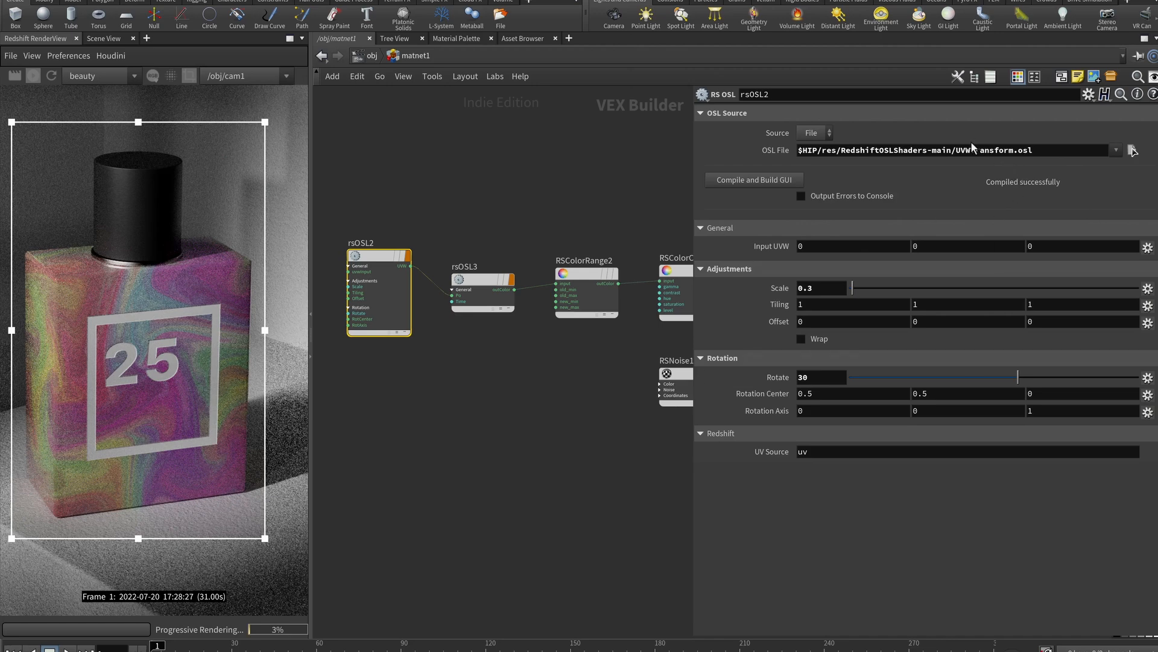
pyautogui.moveTo(618, 210); pyautogui.dragTo(474, 175, button='middle')
pyautogui.click(474, 253)
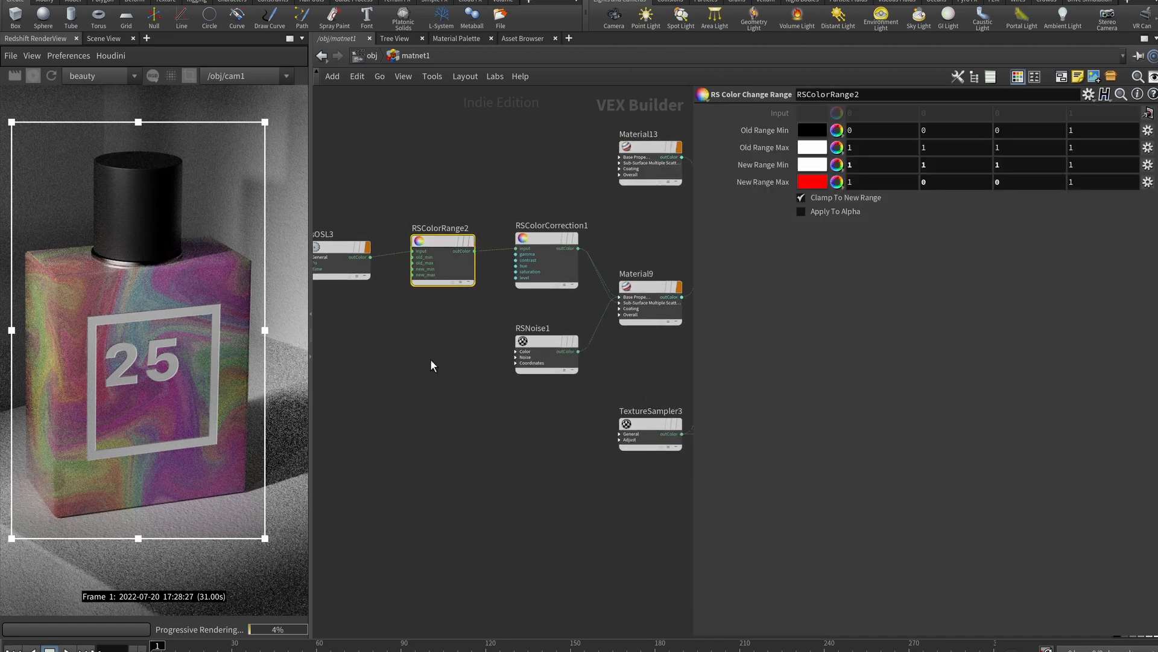
pyautogui.moveTo(404, 360); pyautogui.dragTo(321, 292, button='middle')
pyautogui.click(461, 178)
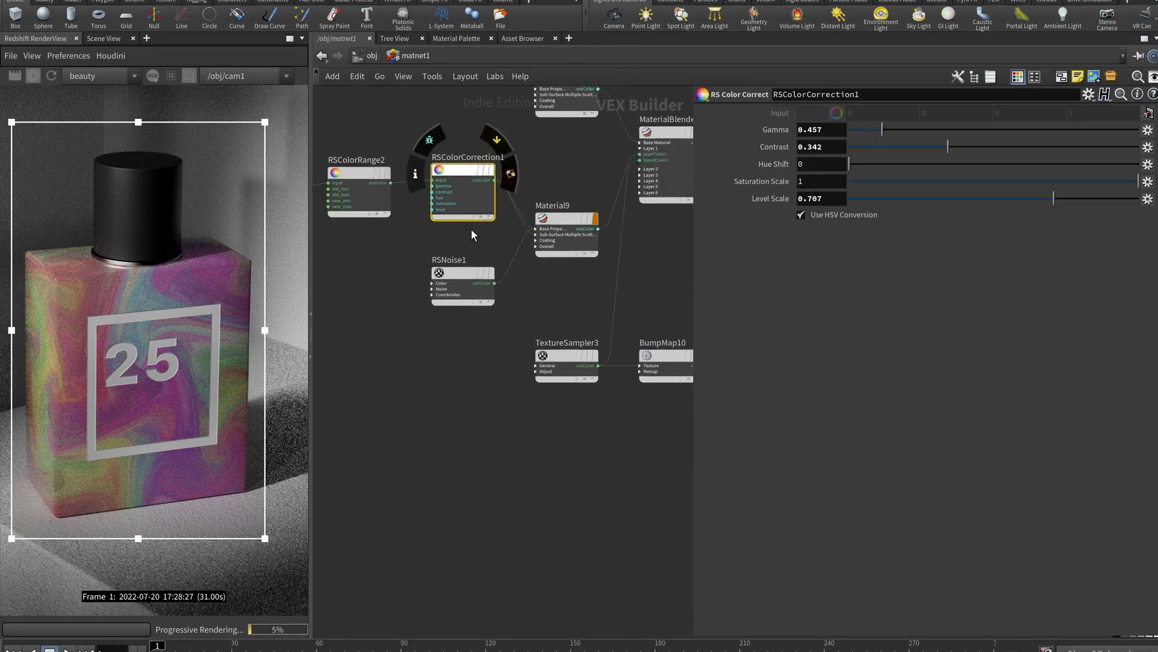
# Tidy Material13 and BumpMap10 positions, then go up to the /obj level with U
pyautogui.moveTo(472, 230); pyautogui.dragTo(417, 248, button='middle')
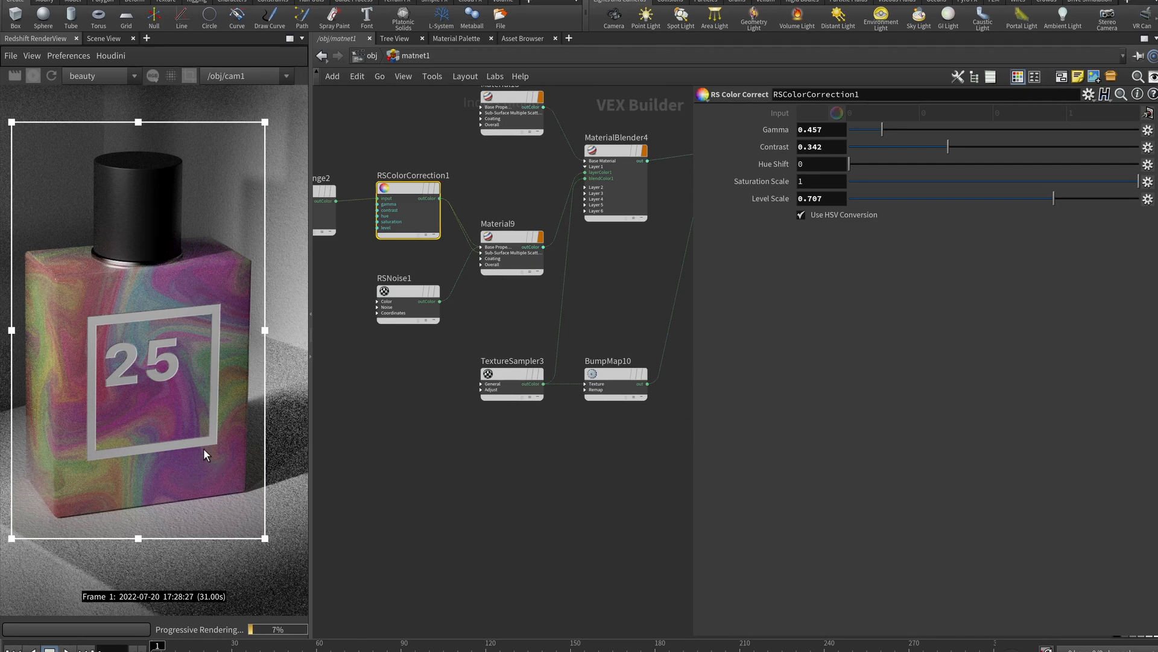
pyautogui.scroll(-3, 176, 344)
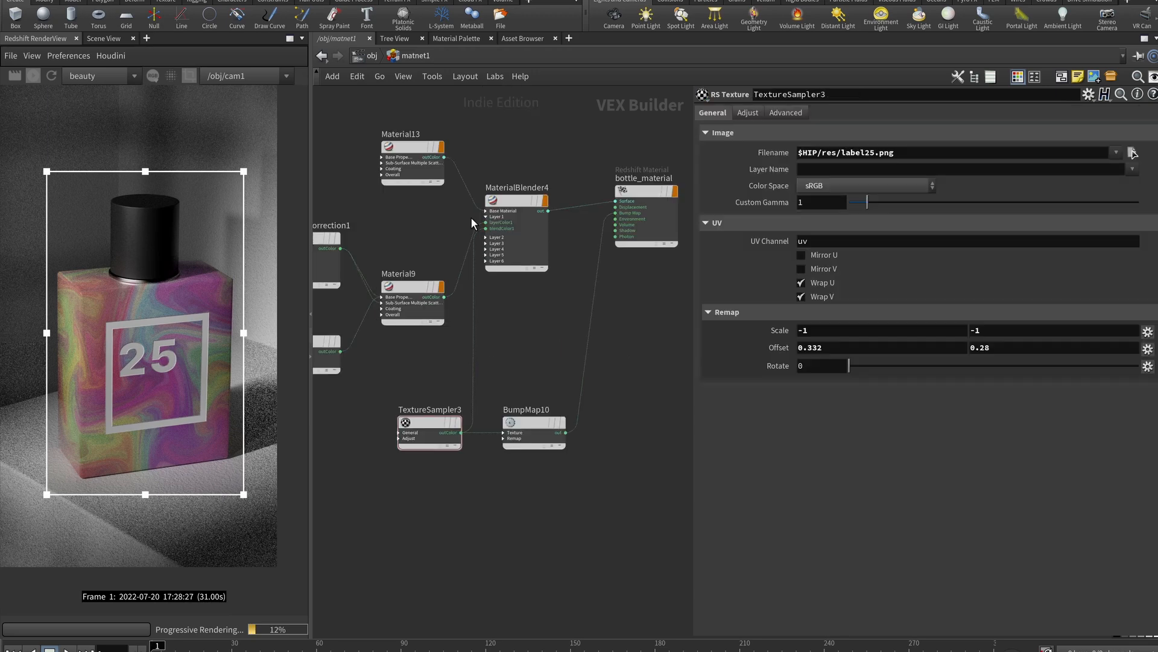
pyautogui.moveTo(409, 147); pyautogui.dragTo(408, 204)
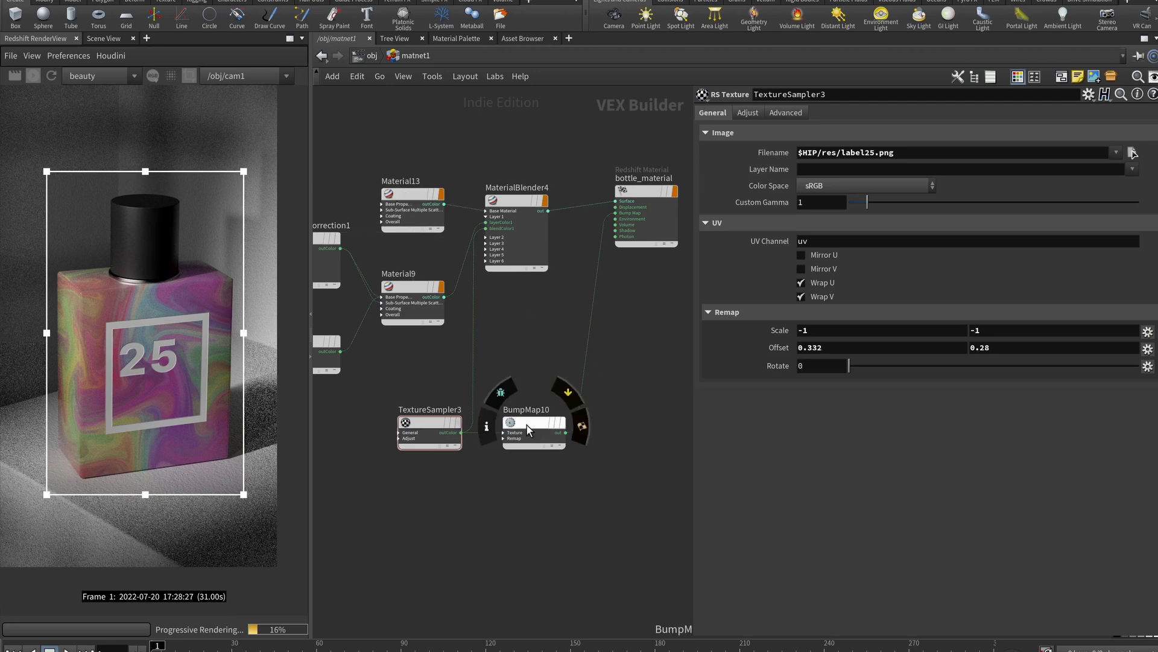
pyautogui.moveTo(527, 425); pyautogui.dragTo(543, 424)
pyautogui.scroll(-3, 541, 379)
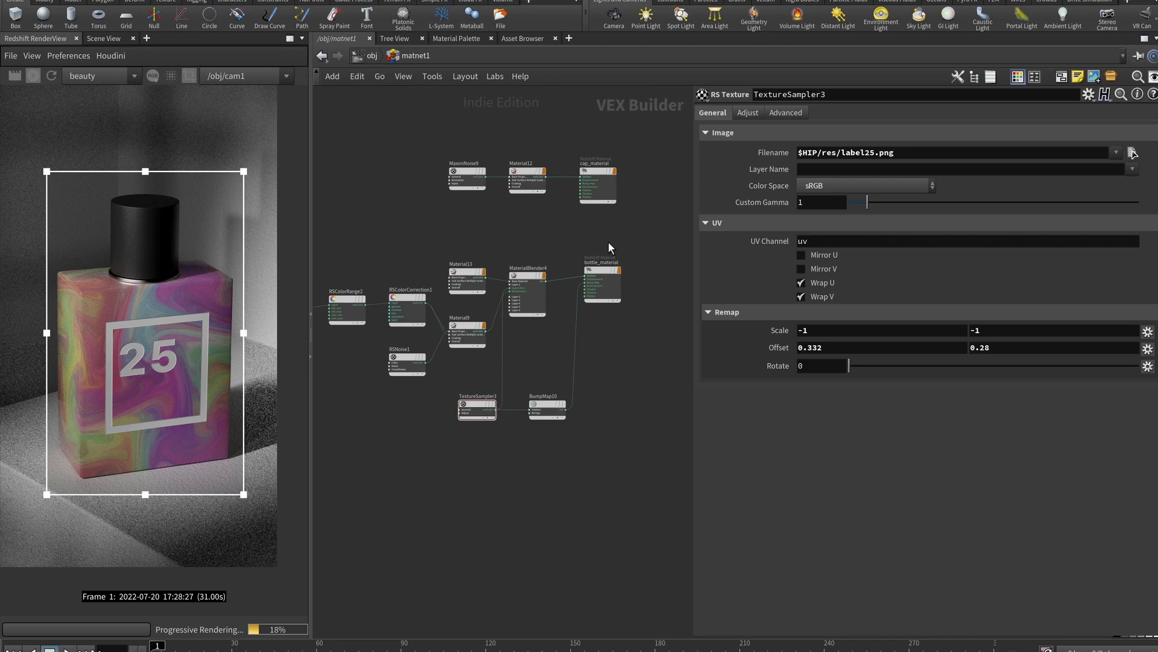
pyautogui.scroll(-5, 588, 232)
pyautogui.press('u')
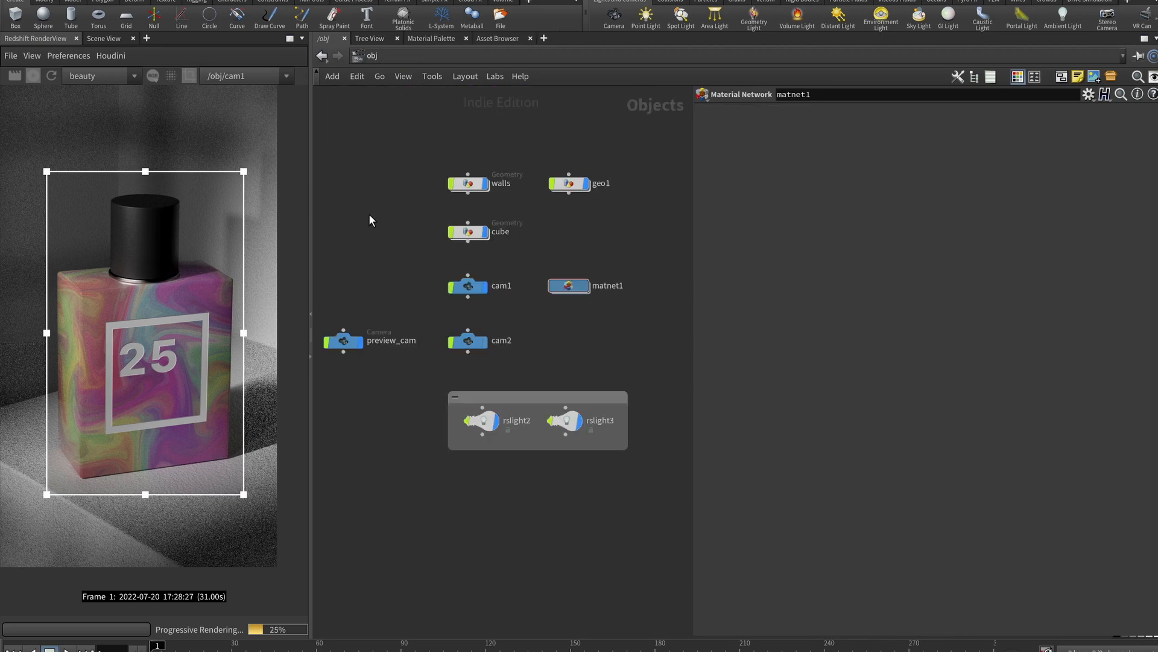